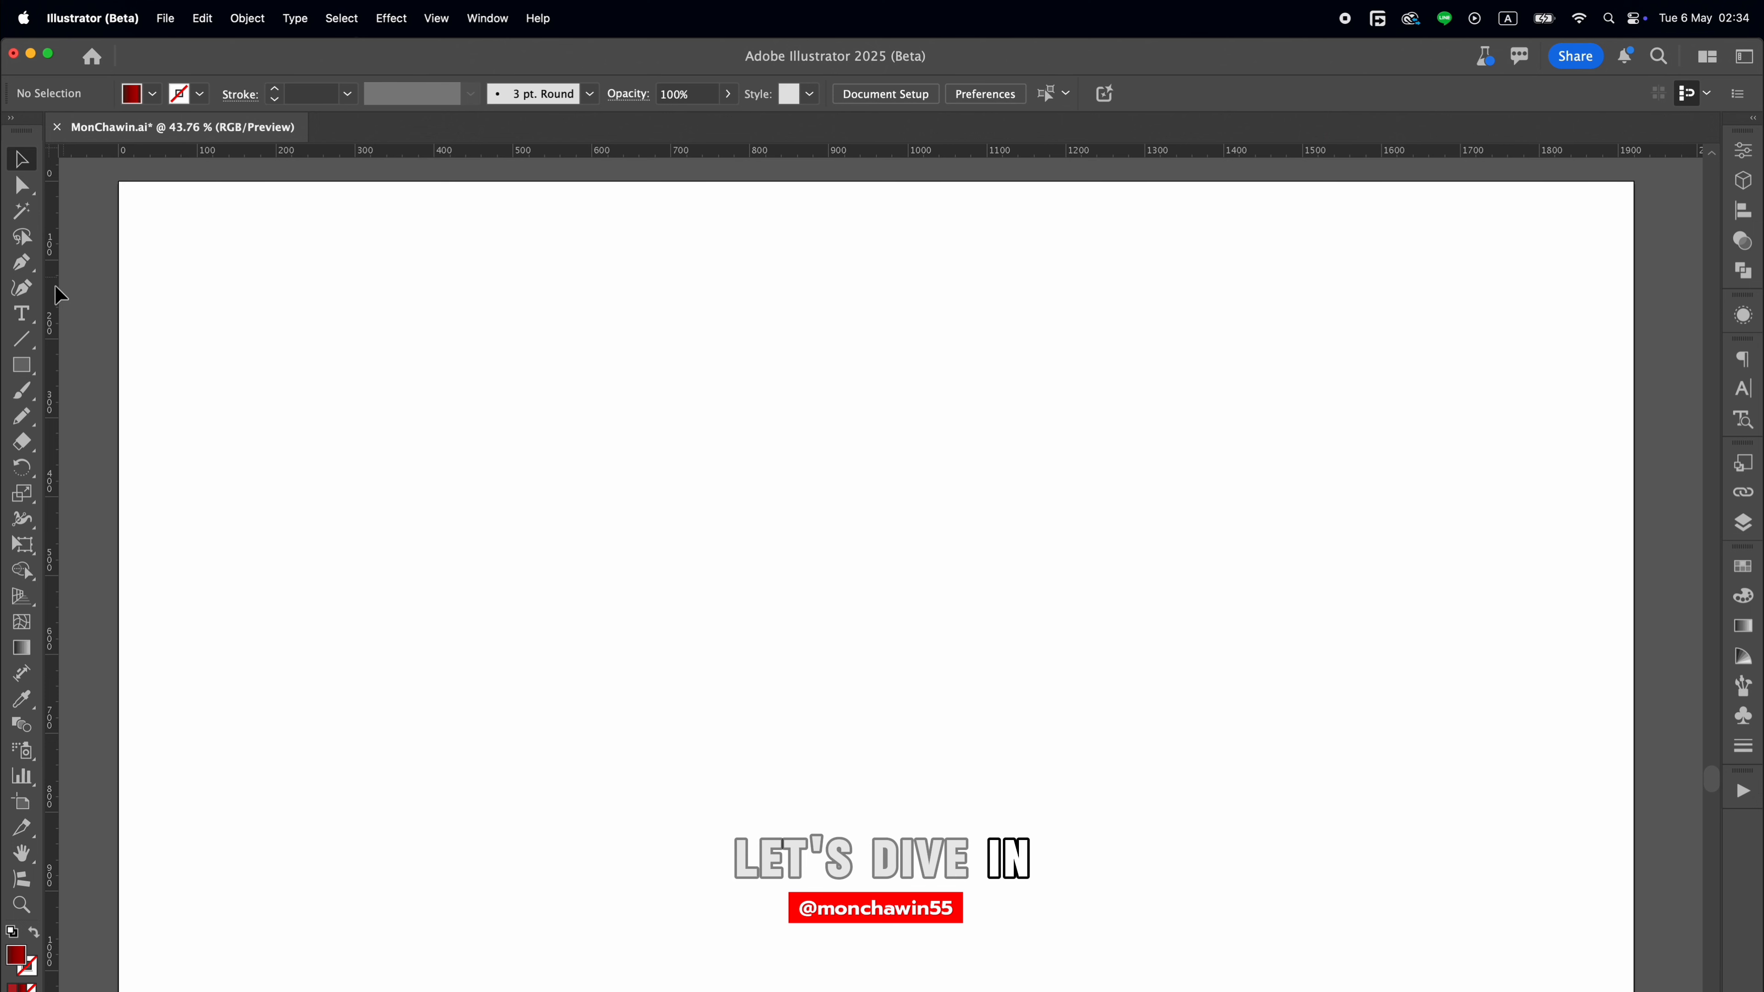
Add a point text near the upper middle of the artboard with the designer's first name in capitals, split over two lines after its third letter.
{"action": "left_click", "coordinate": [22, 314]}
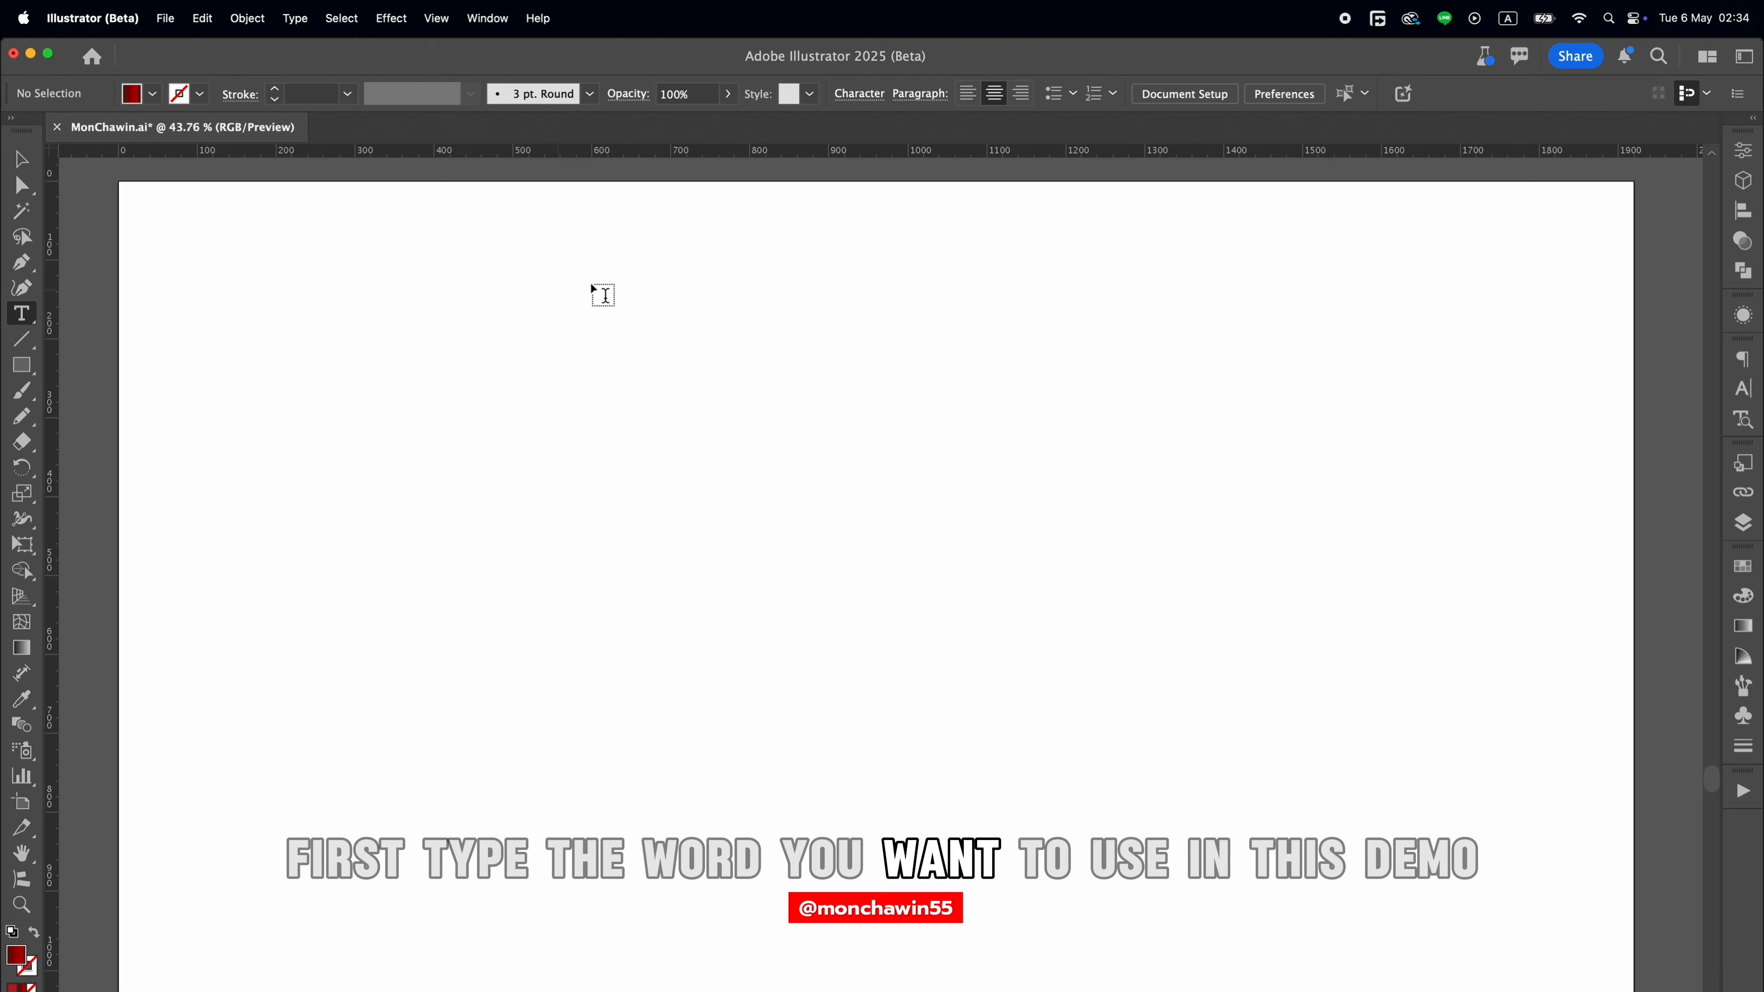
{"action": "left_click", "coordinate": [863, 327]}
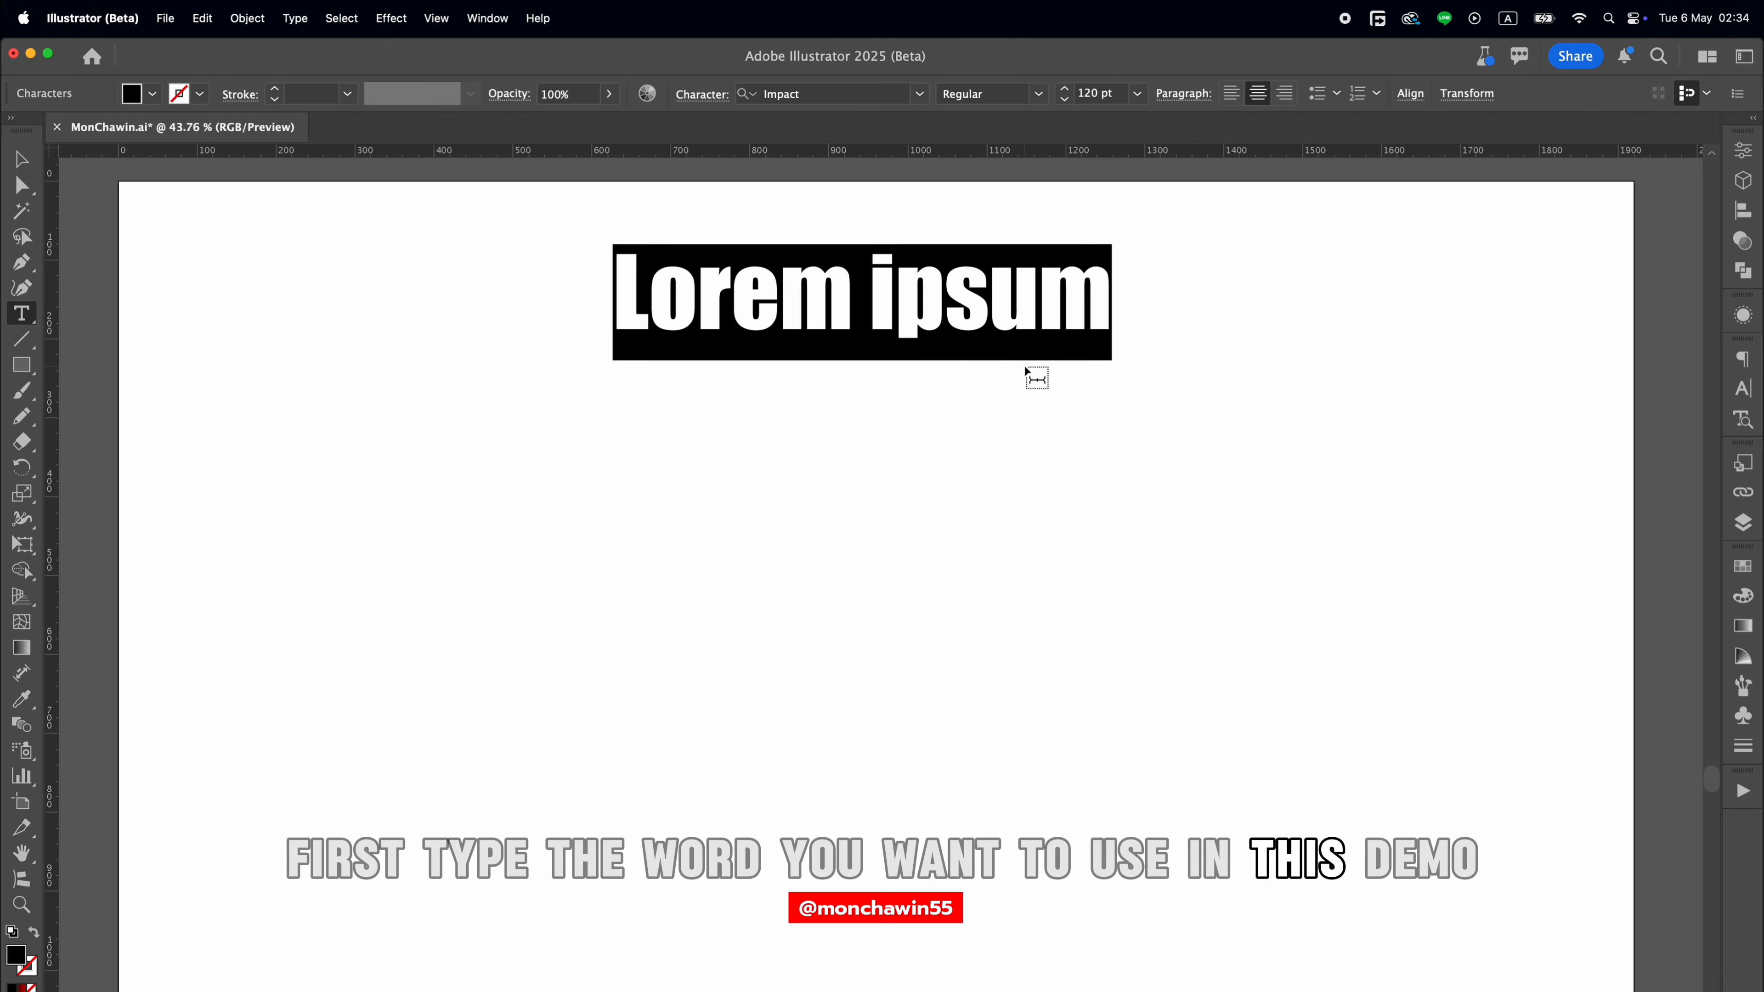
{"action": "type", "text": "CH"}
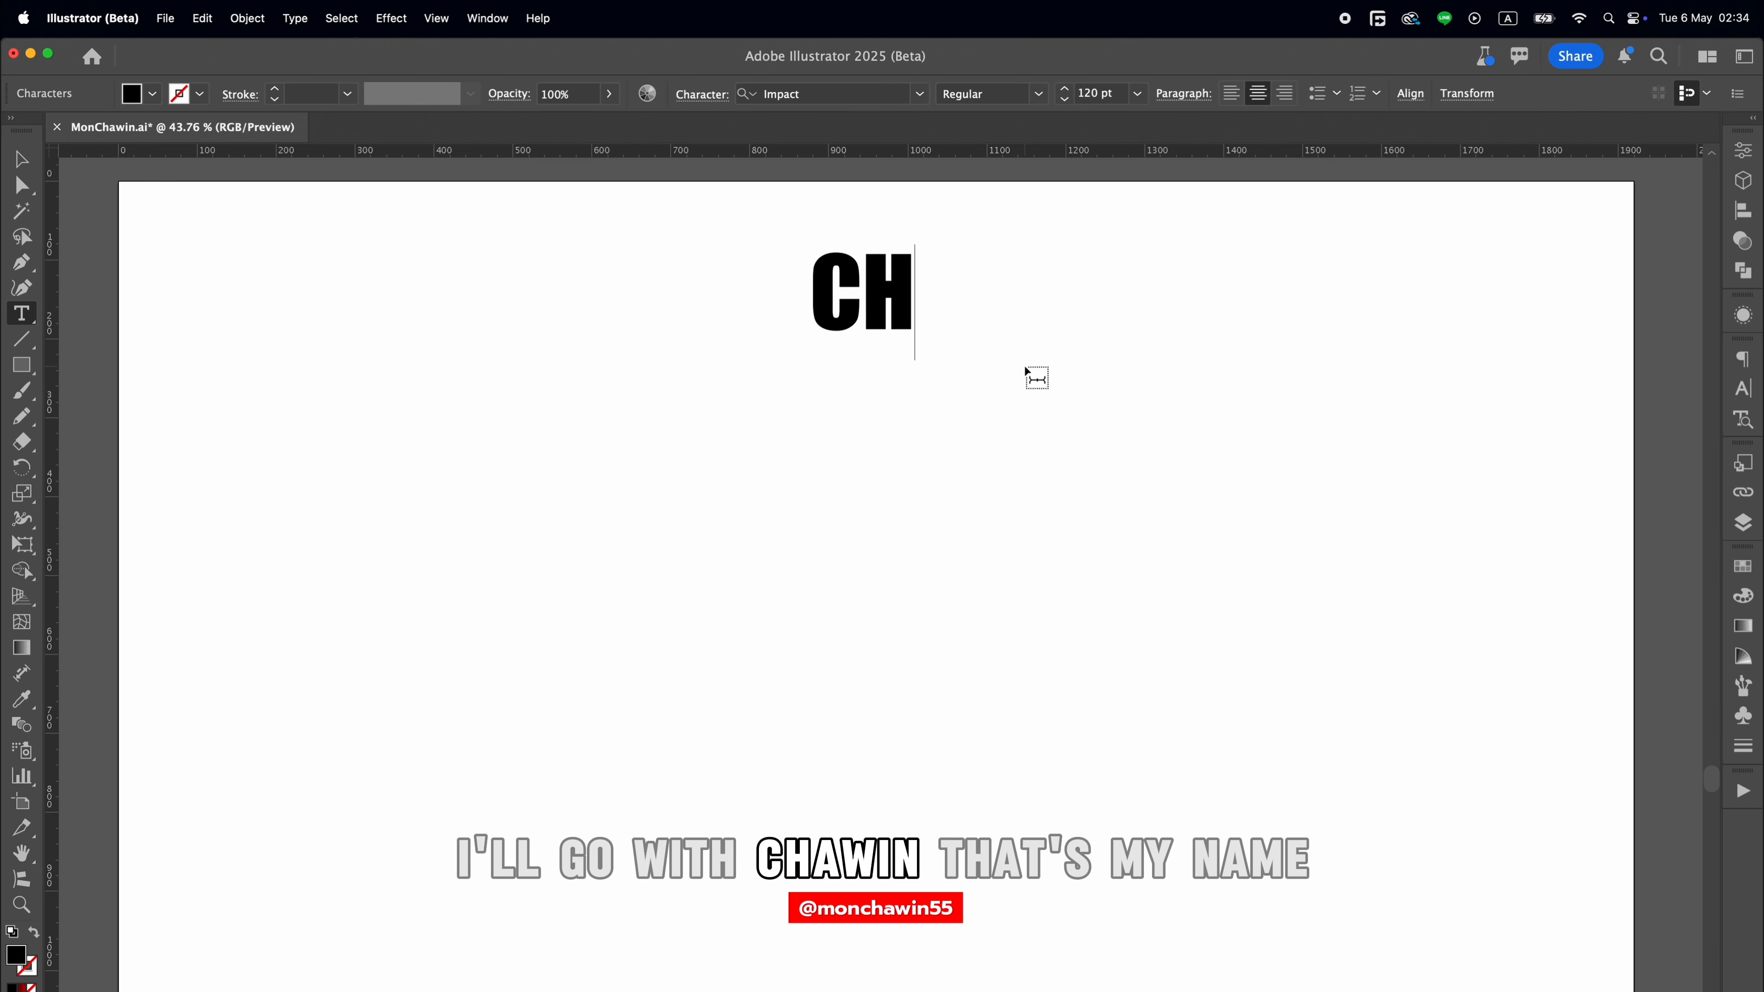
{"action": "type", "text": "A"}
{"action": "key", "text": "Return"}
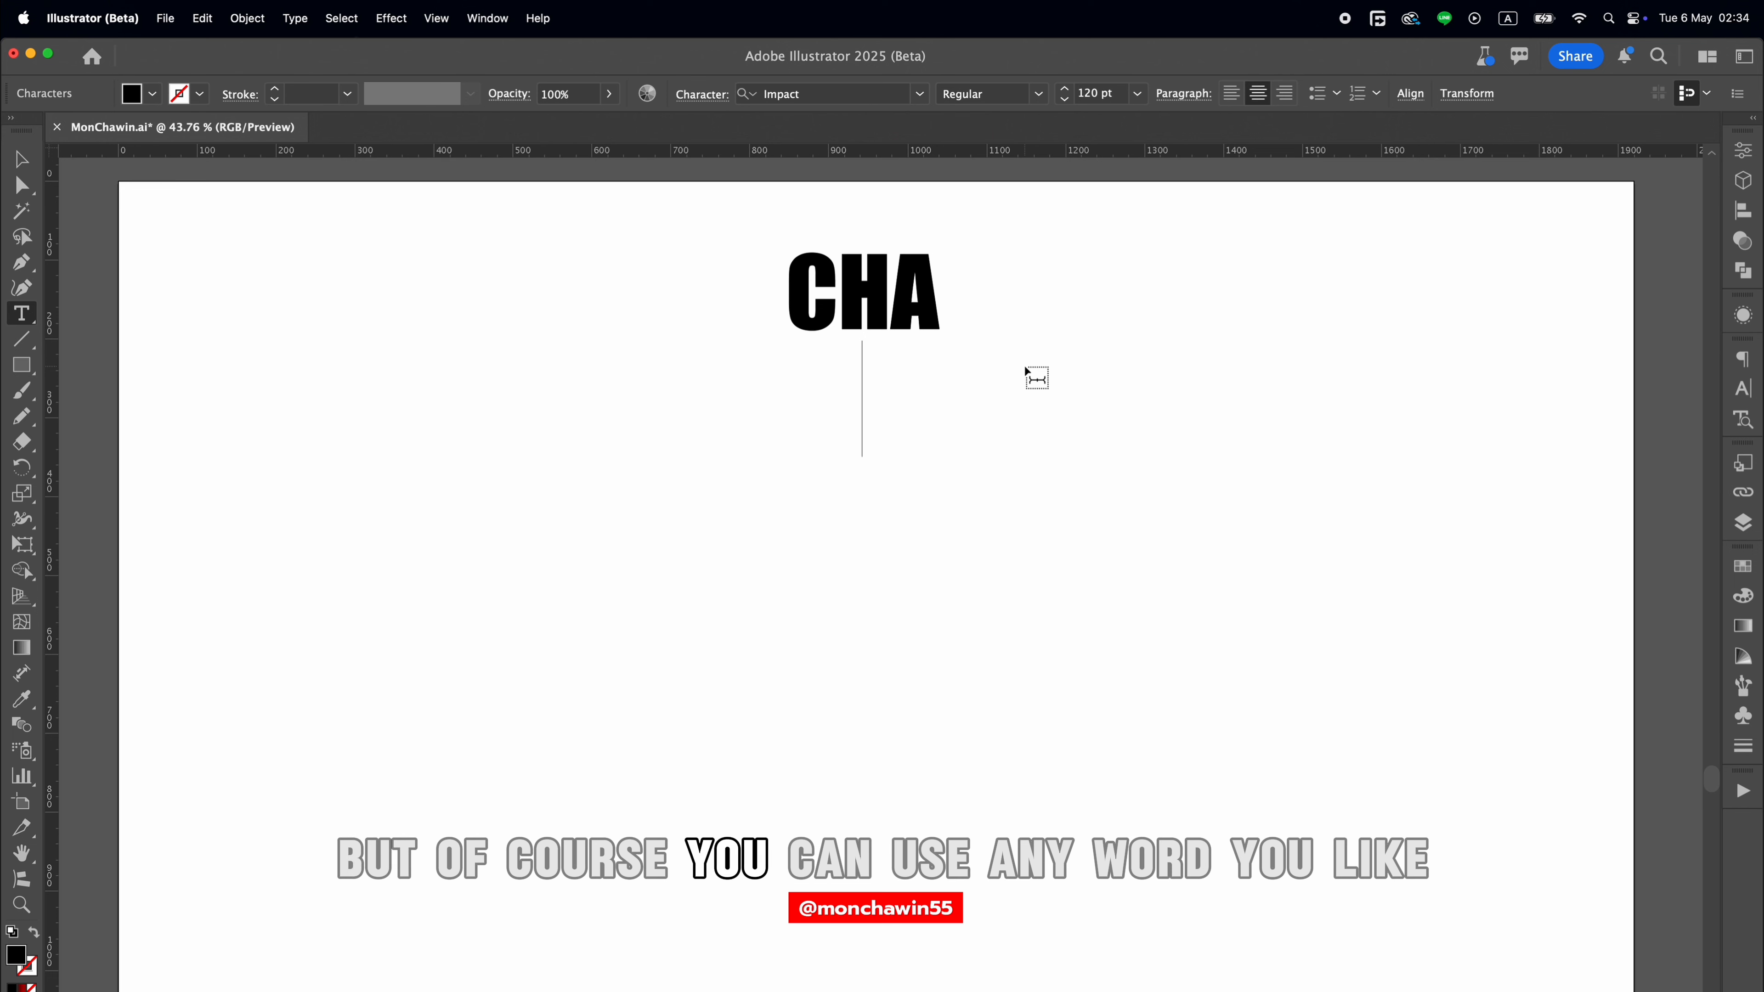
{"action": "type", "text": "WIN"}
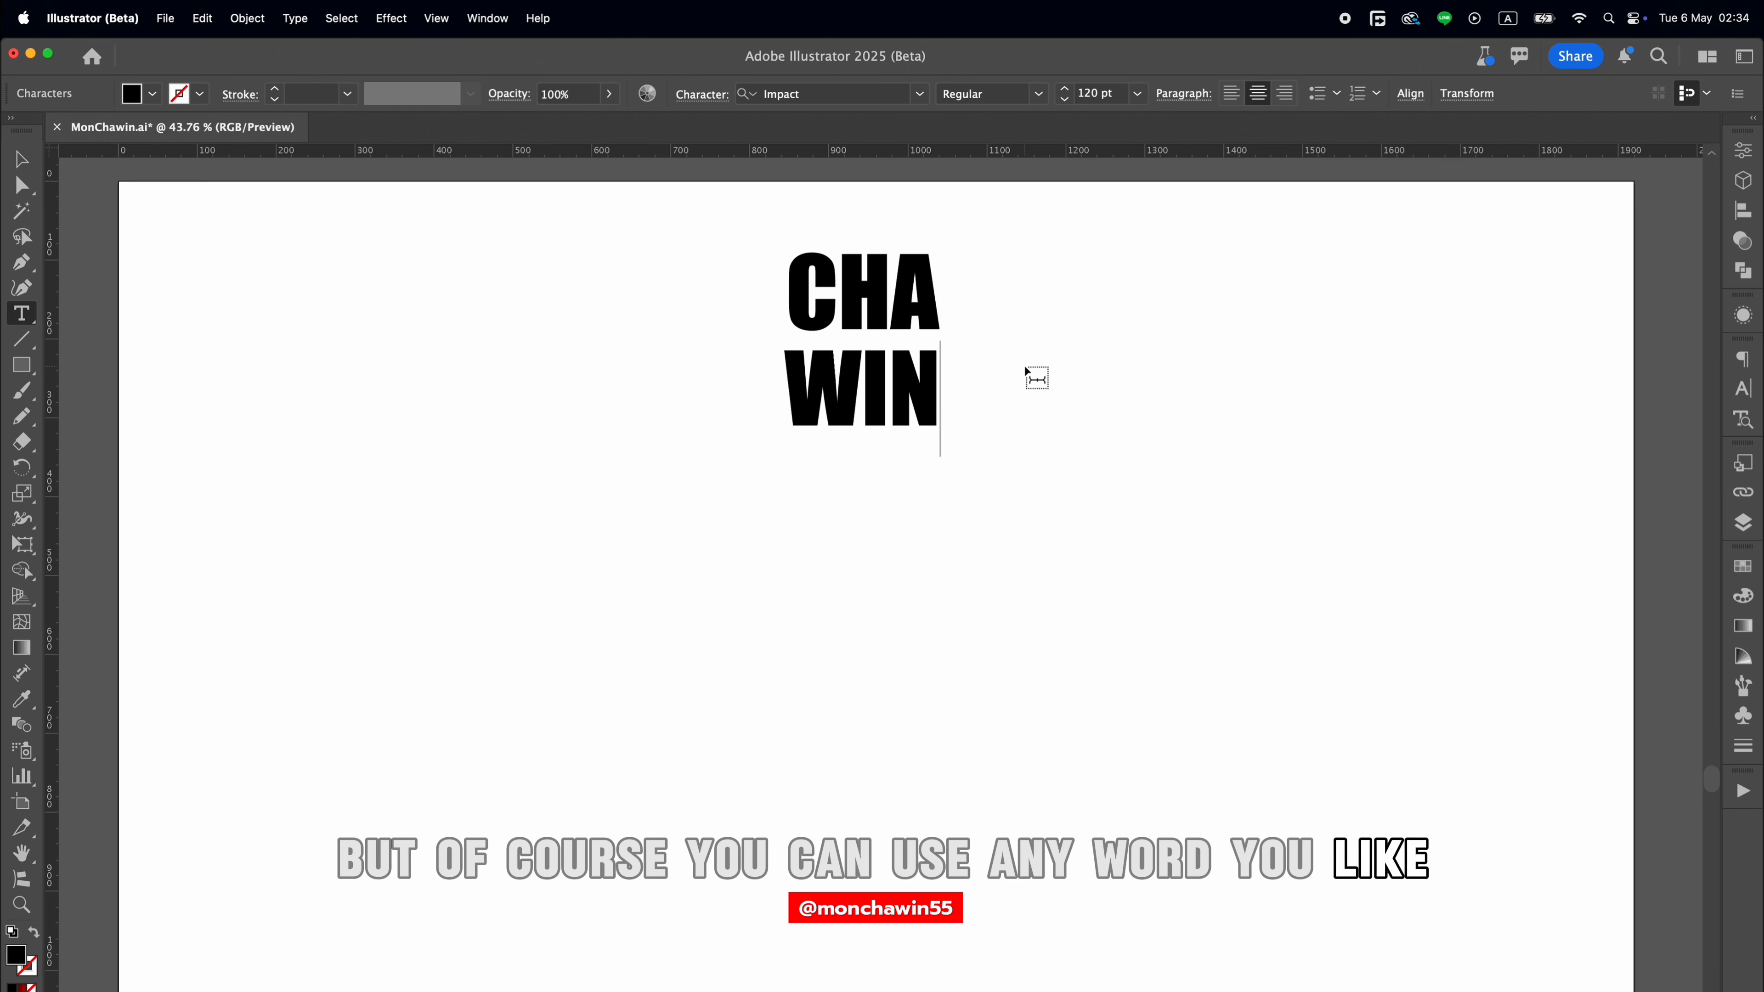
{"action": "left_click", "coordinate": [26, 160]}
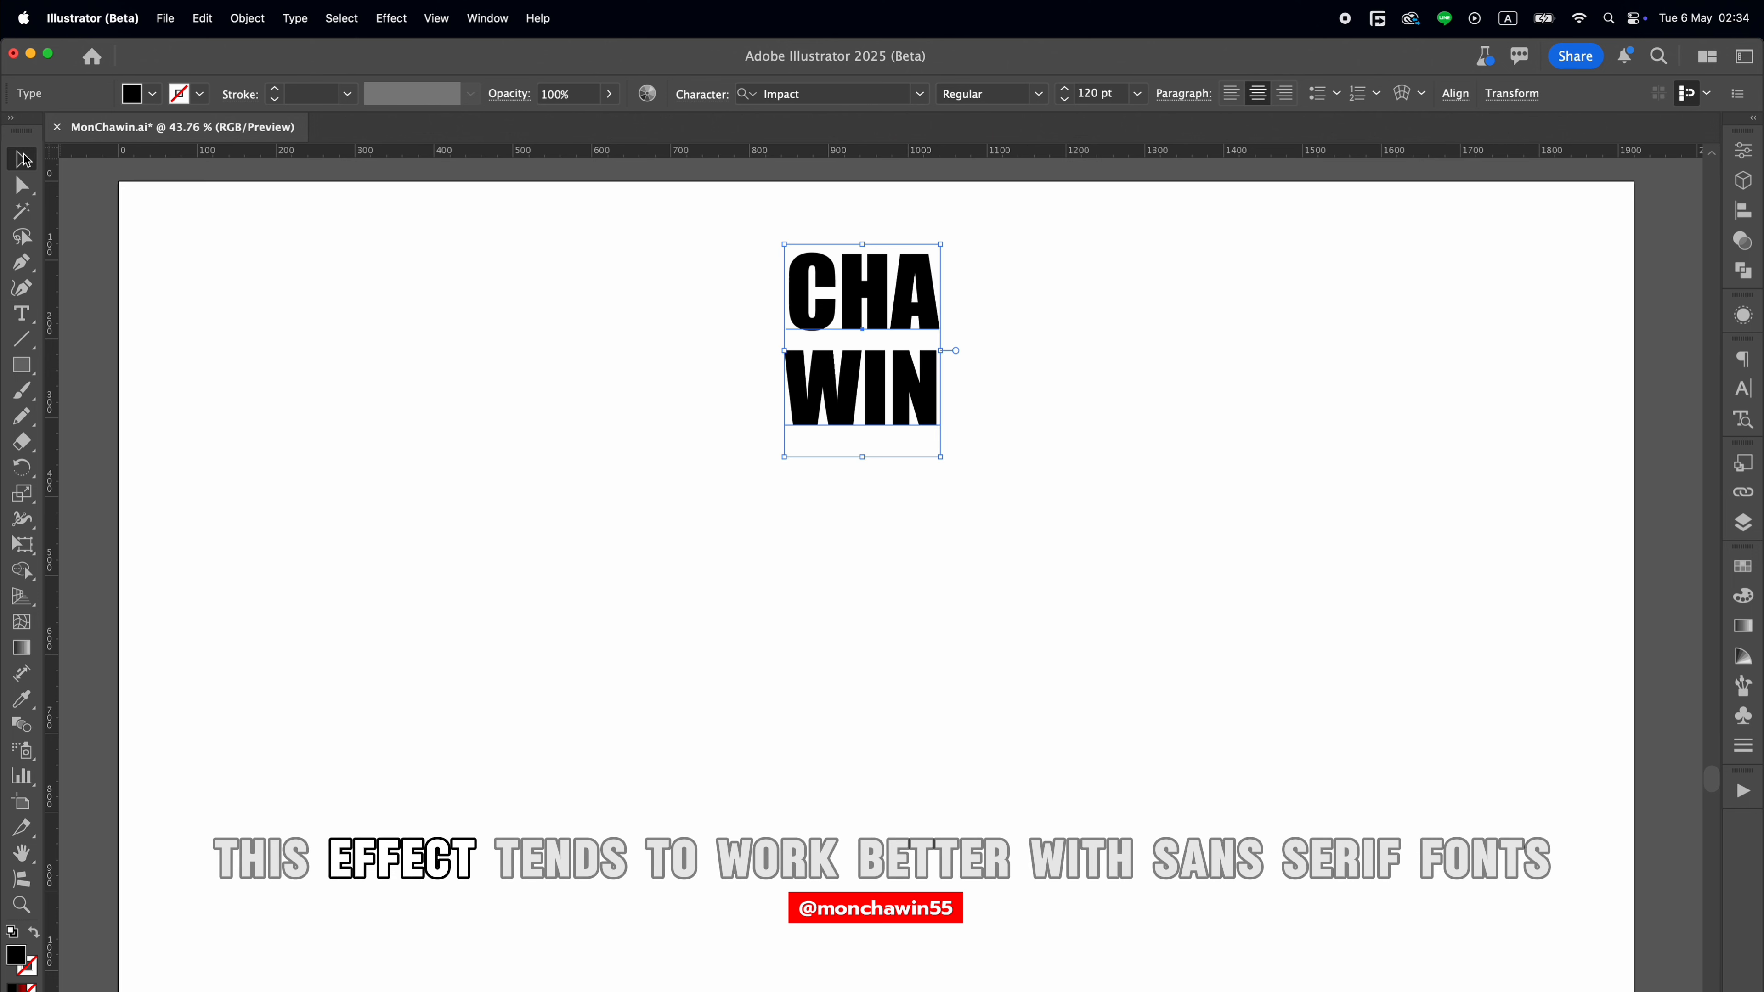
Move the two-line text toward the artboard's left side and set its font to Bebas Neue Regular.
{"action": "left_click_drag", "start_coordinate": [836, 430], "coordinate": [399, 430]}
{"action": "left_click", "coordinate": [905, 98]}
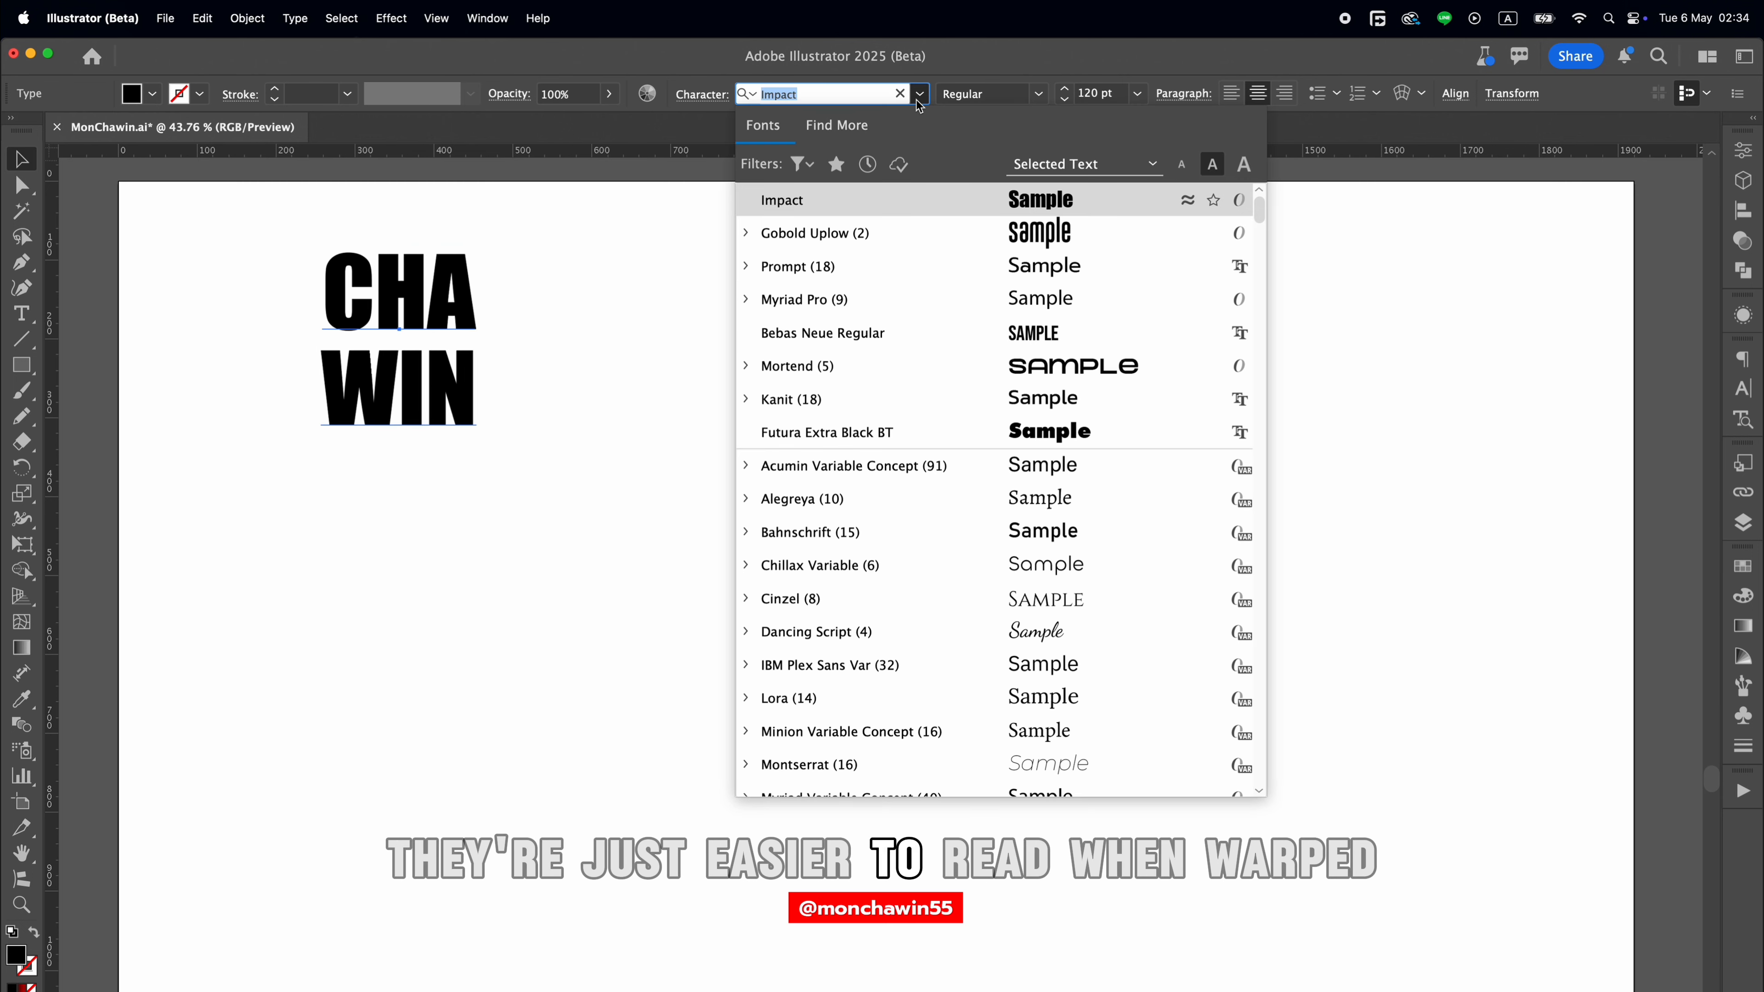
{"action": "left_click", "coordinate": [946, 329]}
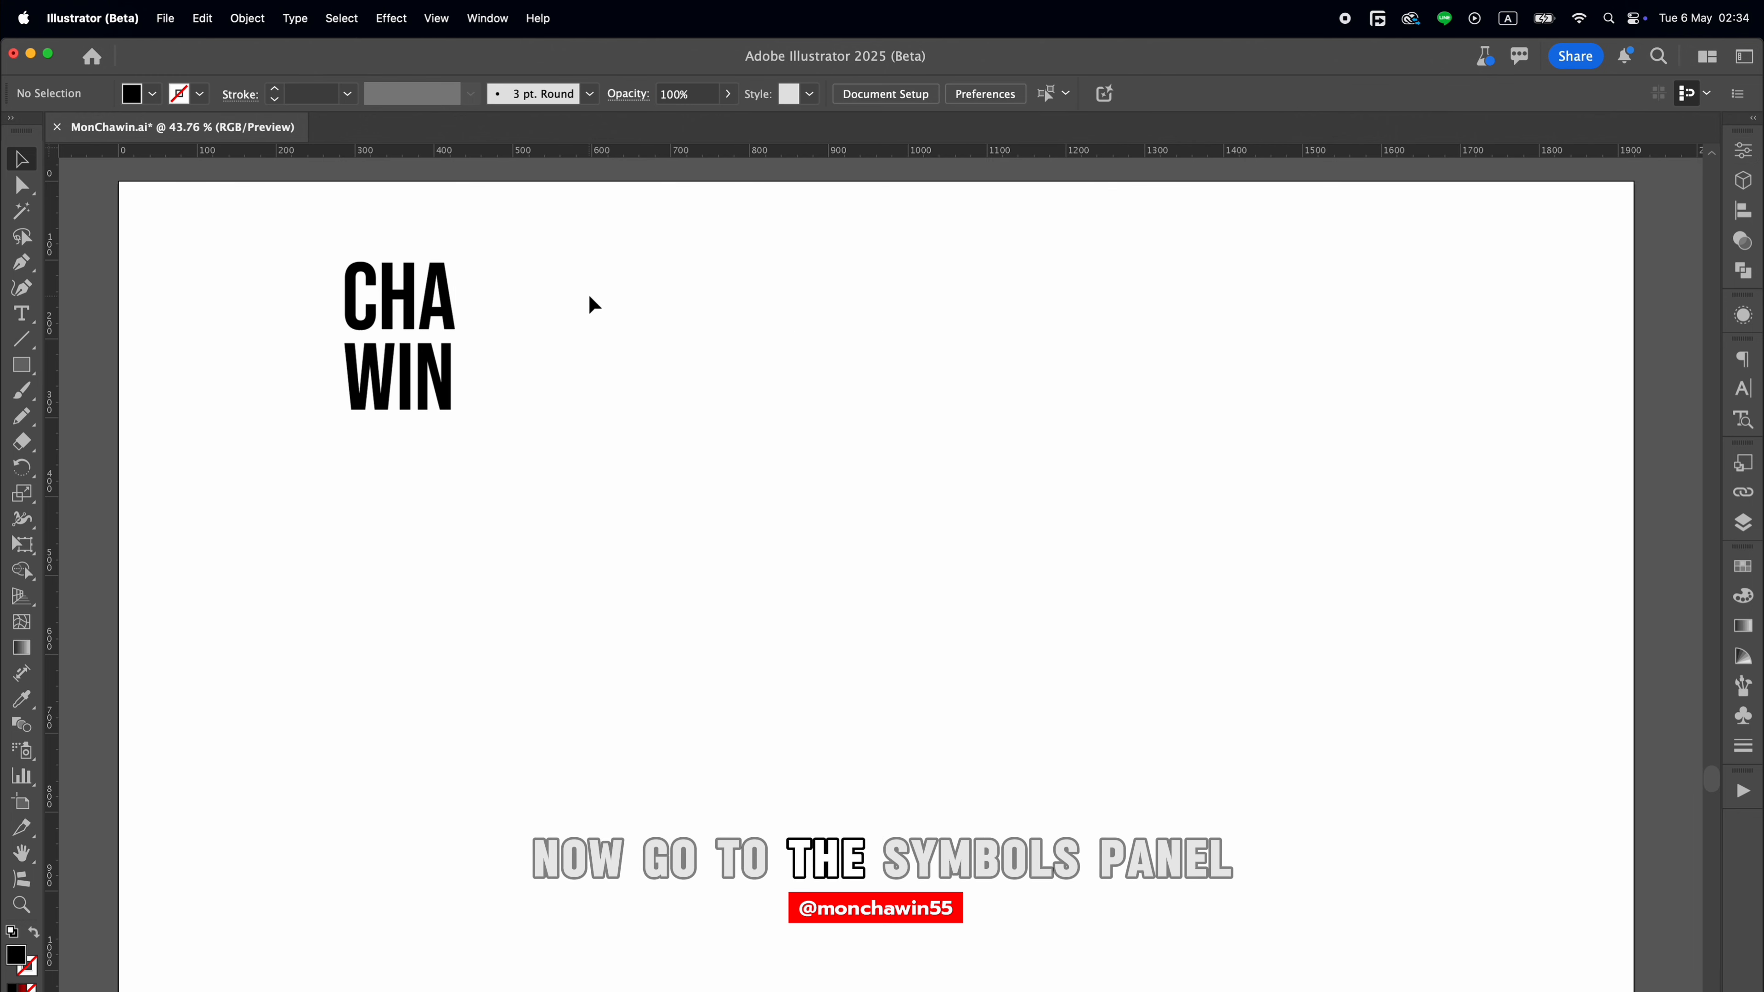
Save the two-line text as a dynamic symbol with export type Movie Clip, named with the designer's first name.
{"action": "left_click", "coordinate": [432, 302]}
{"action": "left_click", "coordinate": [1741, 716]}
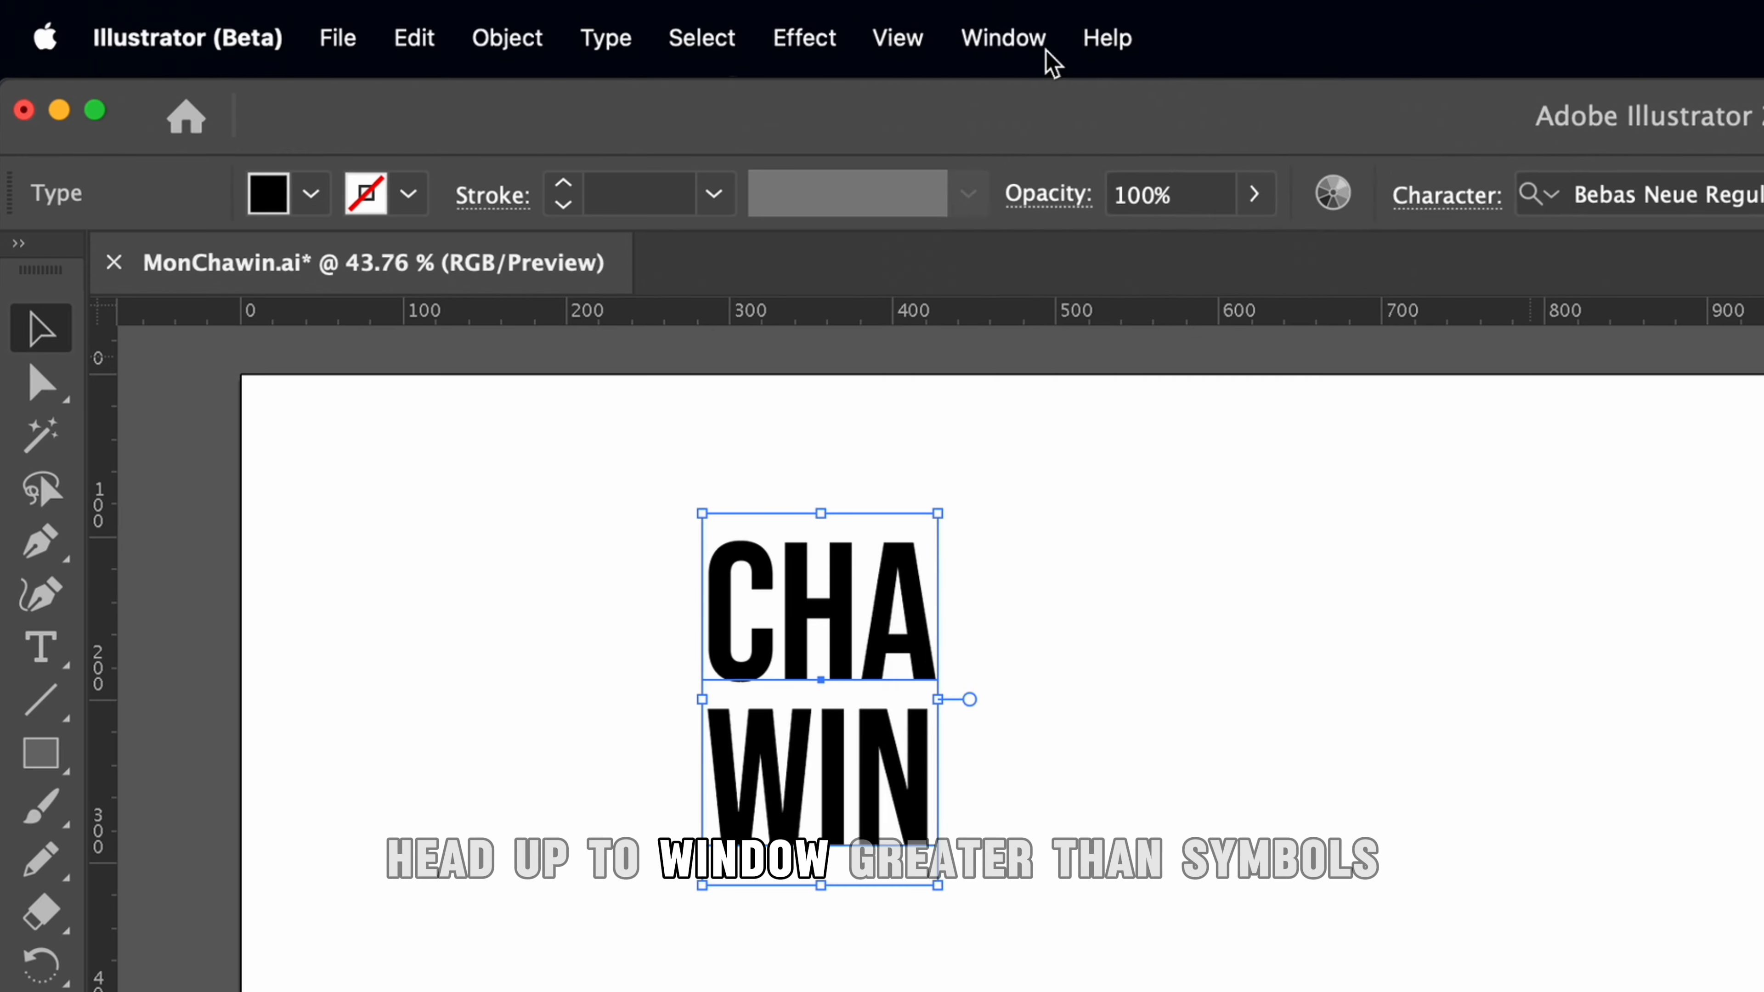
{"action": "left_click", "coordinate": [1004, 35]}
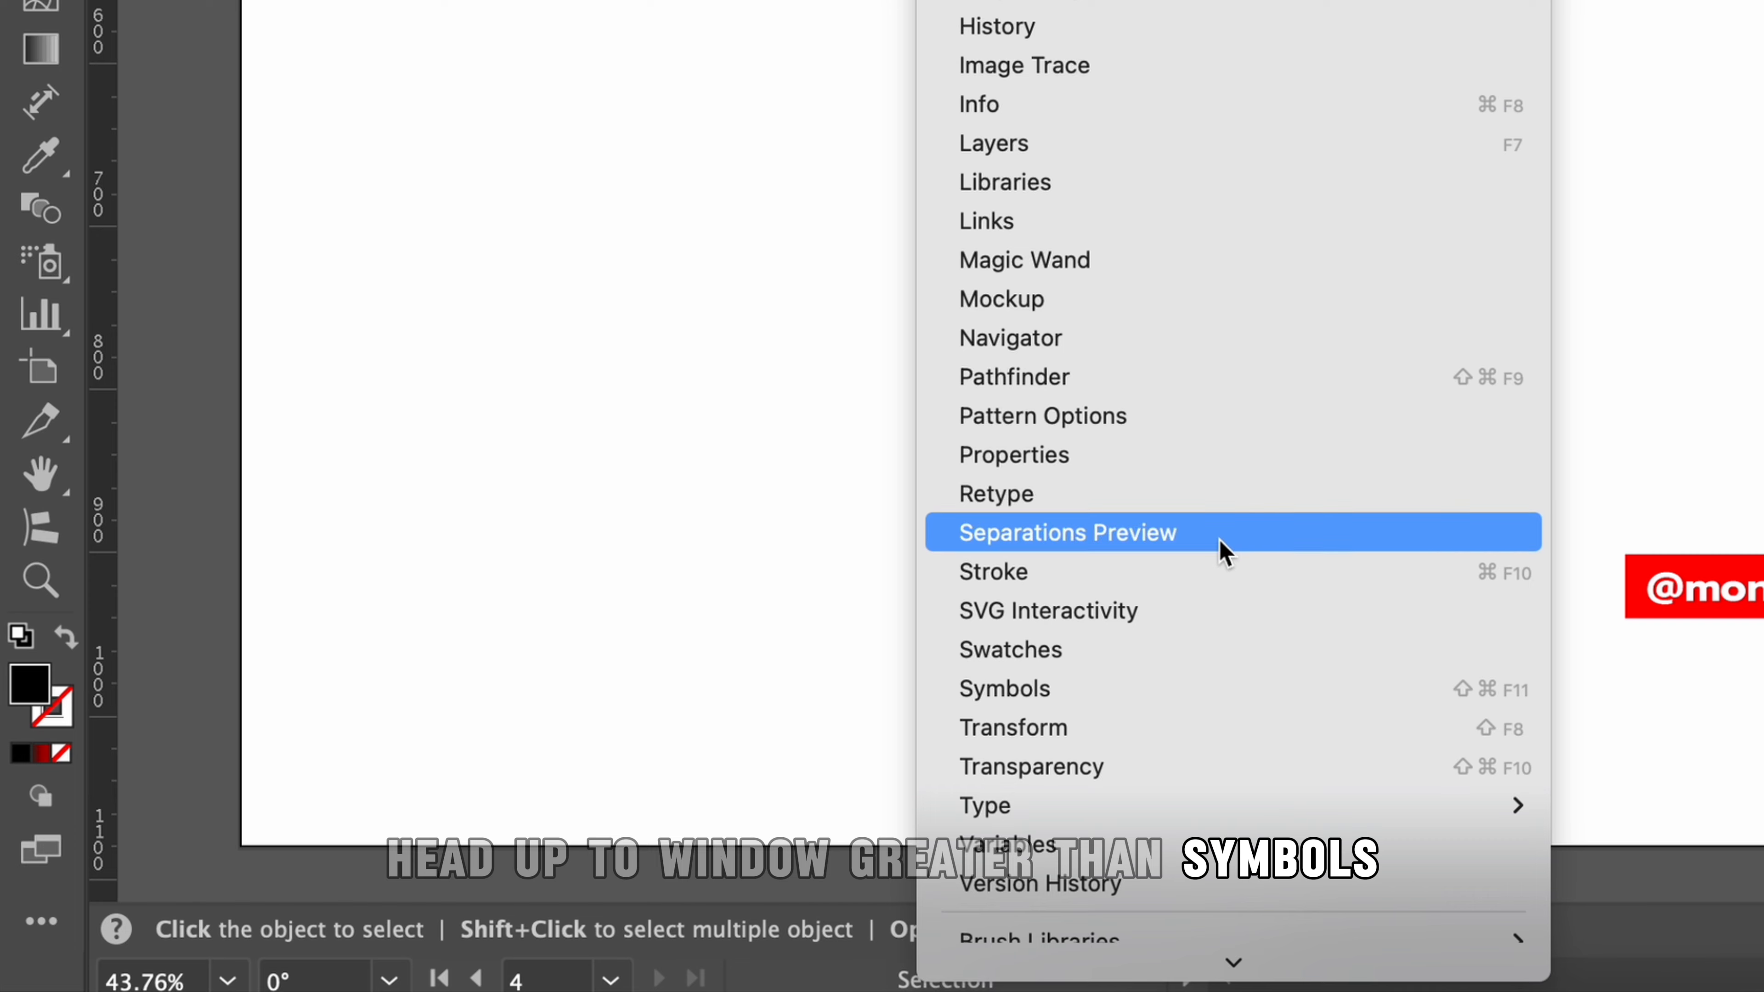
{"action": "left_click", "coordinate": [1209, 694]}
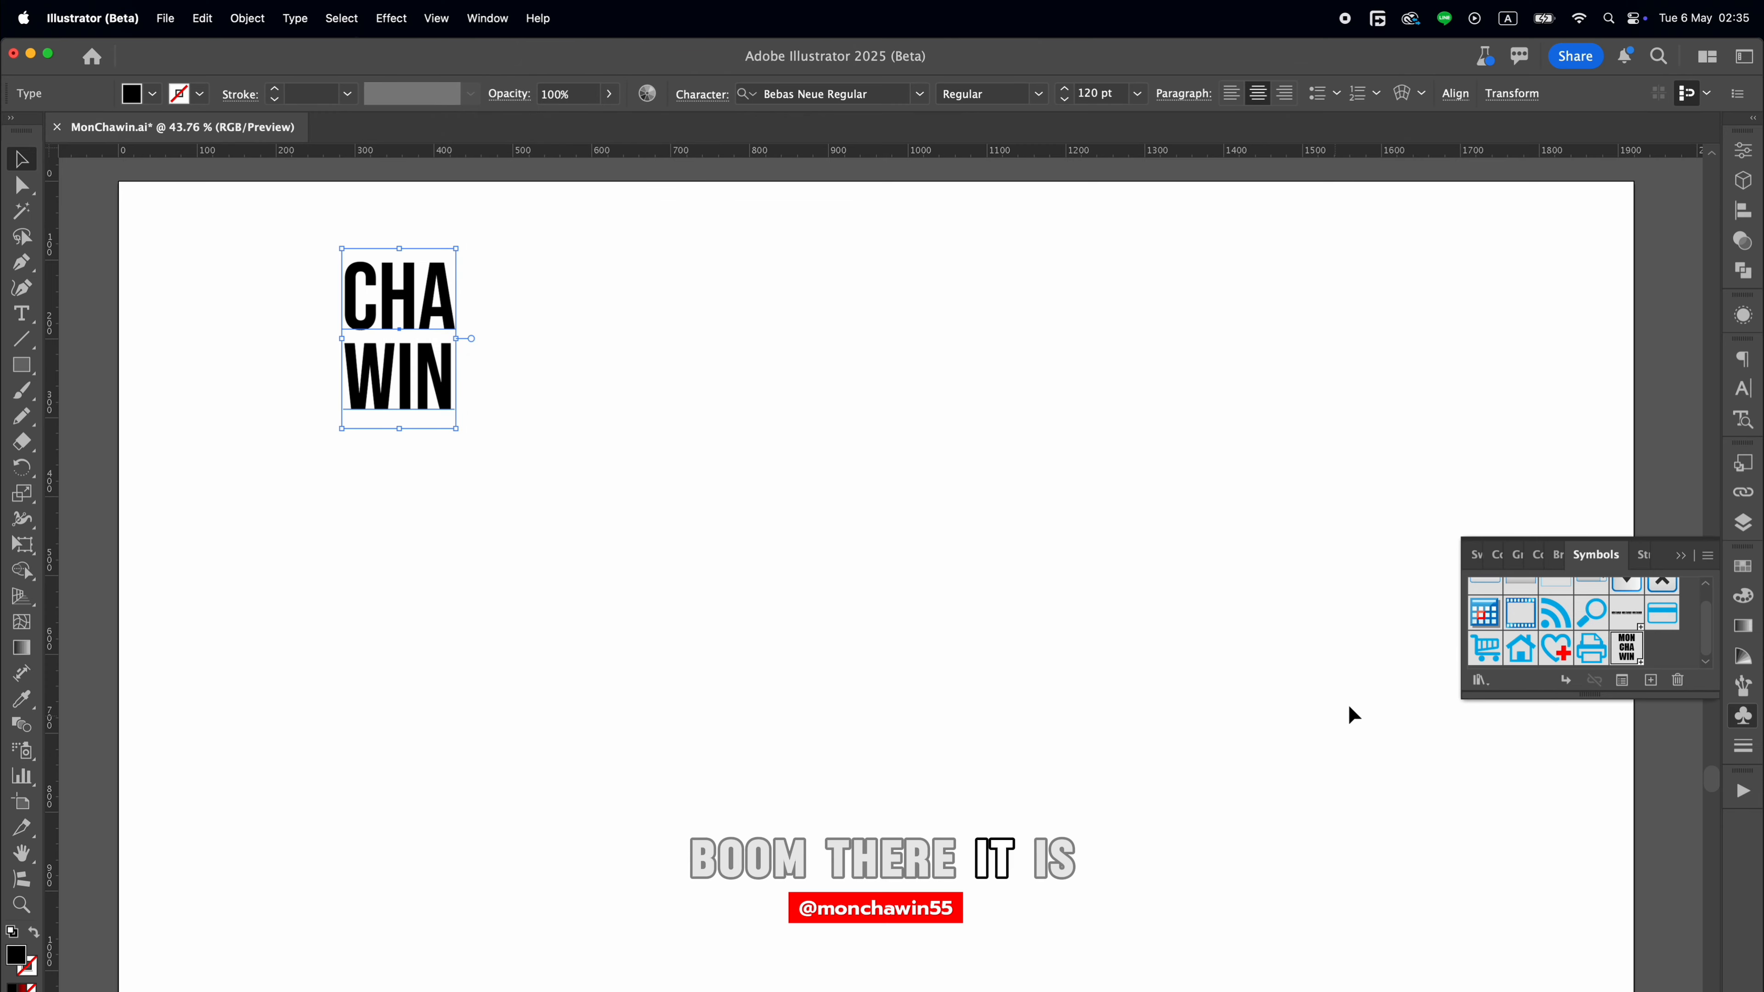
{"action": "left_click_drag", "start_coordinate": [455, 298], "coordinate": [1634, 658]}
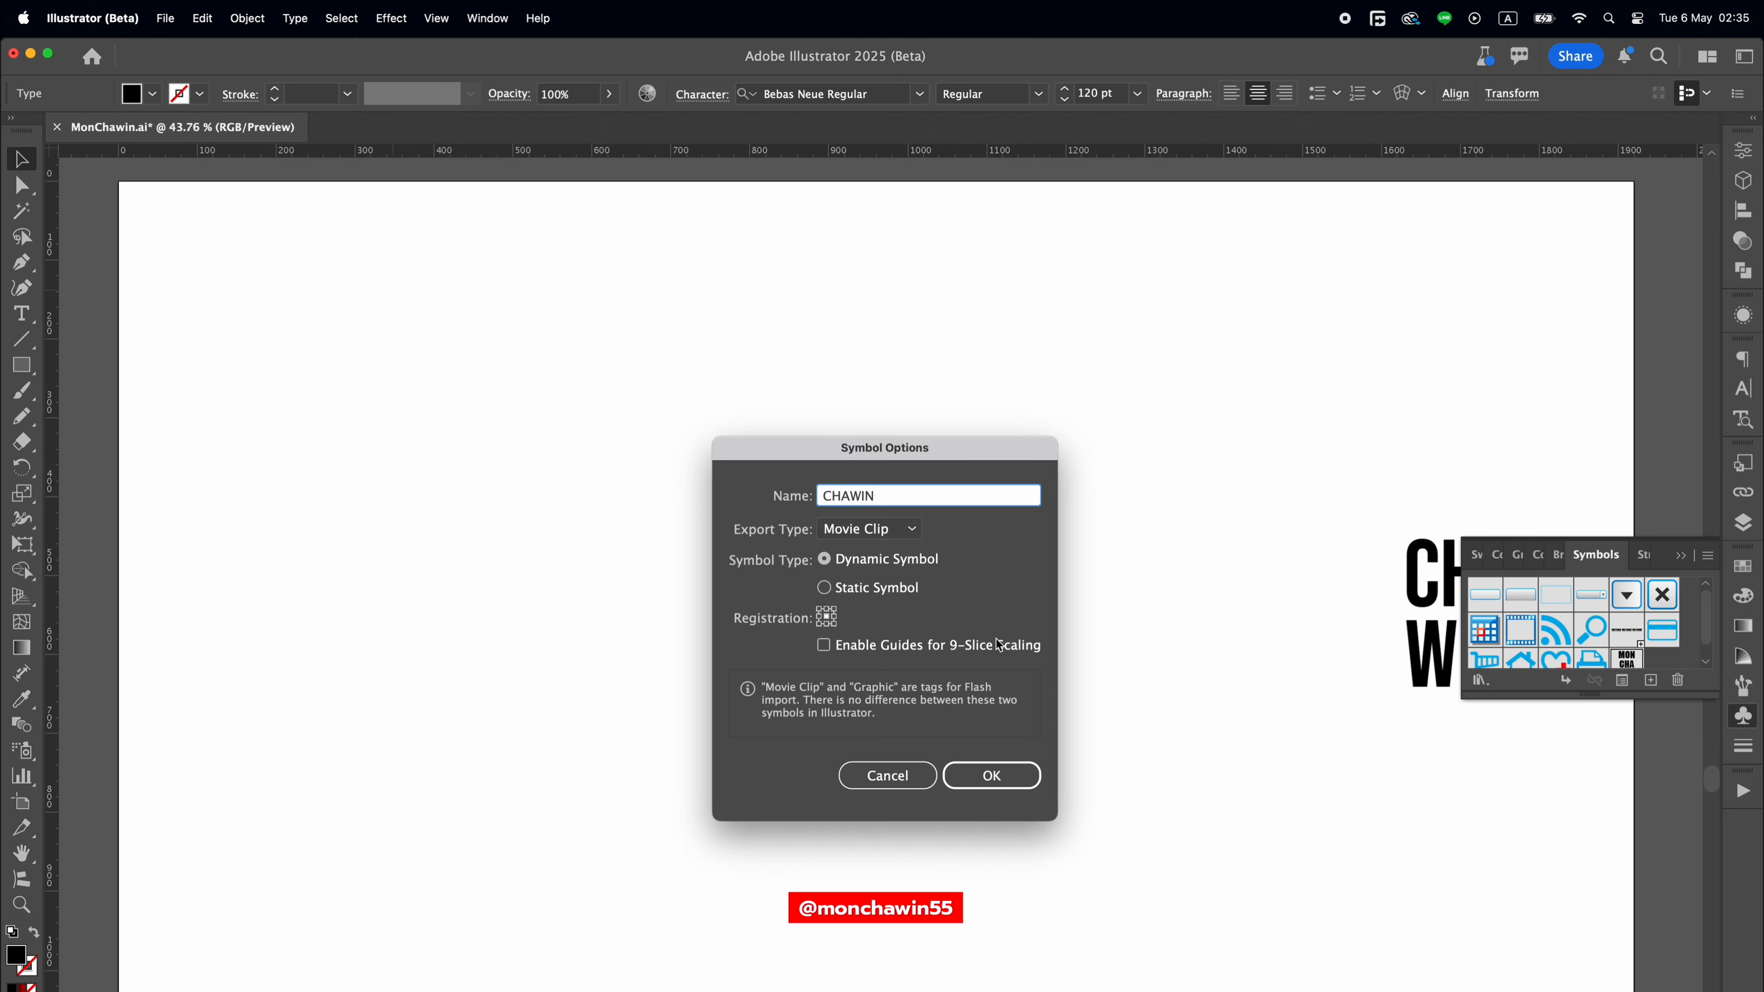
{"action": "left_click", "coordinate": [1007, 777]}
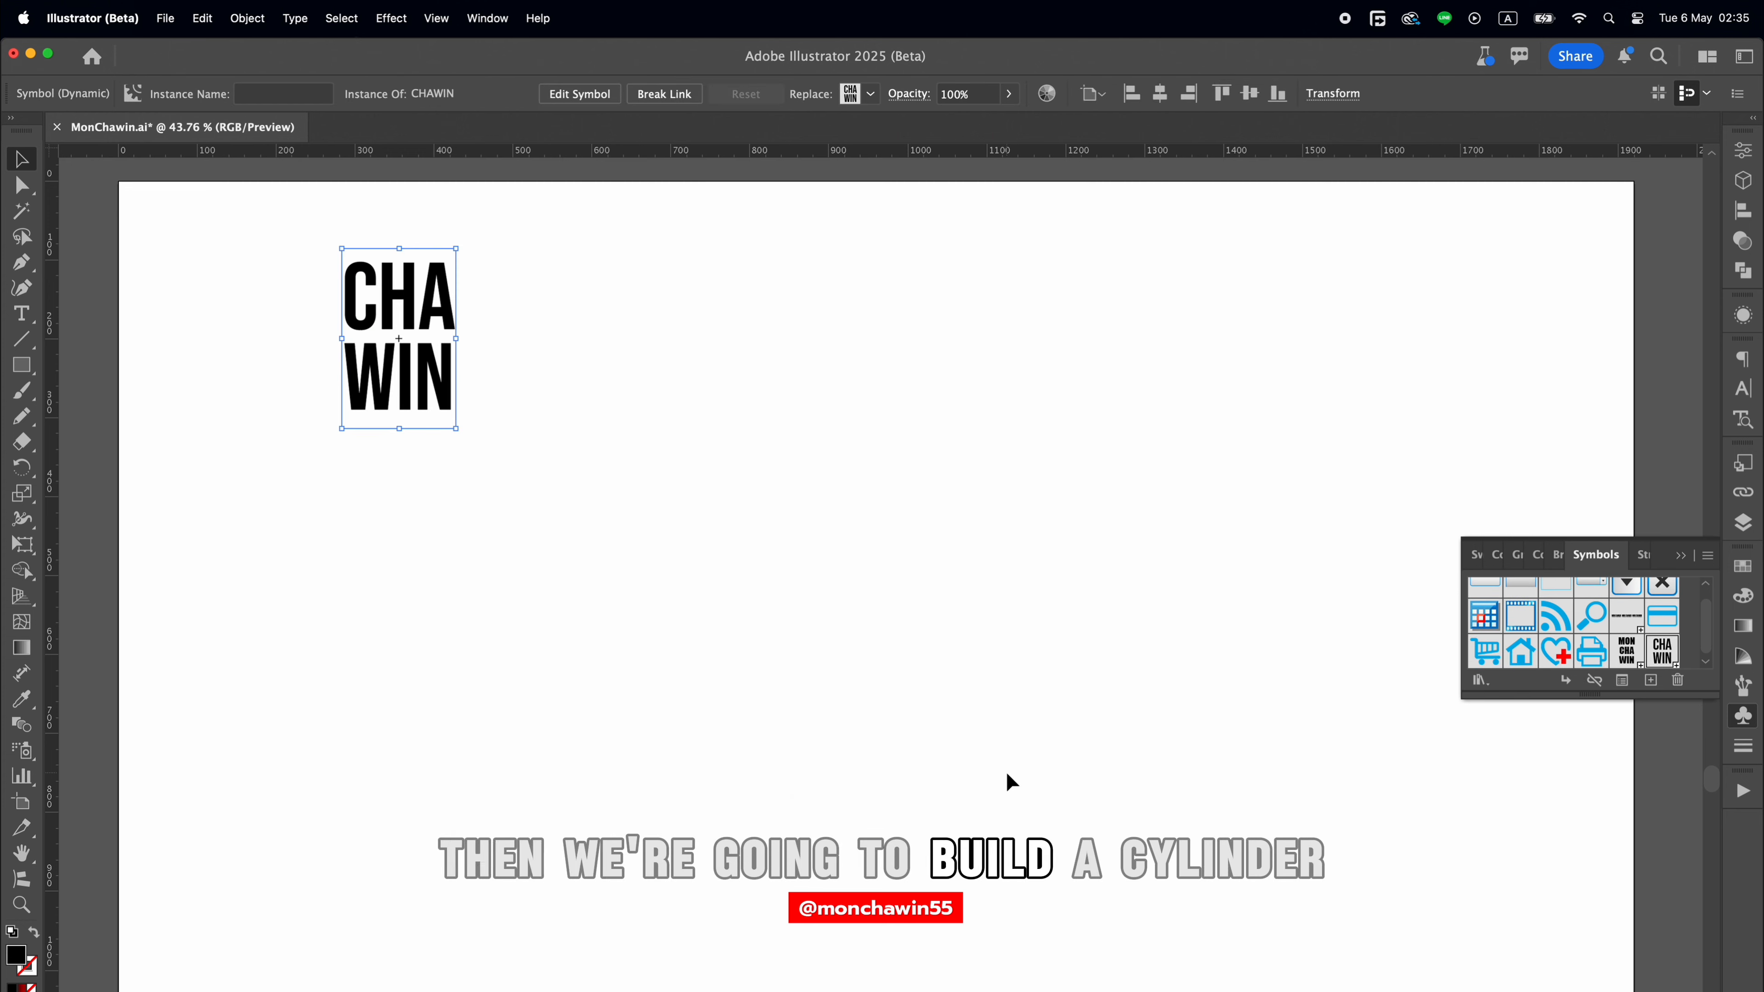
Delete the symbol instance of the two-line text from the artboard.
{"action": "left_click", "coordinate": [31, 366]}
{"action": "key", "text": "v"}
{"action": "left_click", "coordinate": [674, 337]}
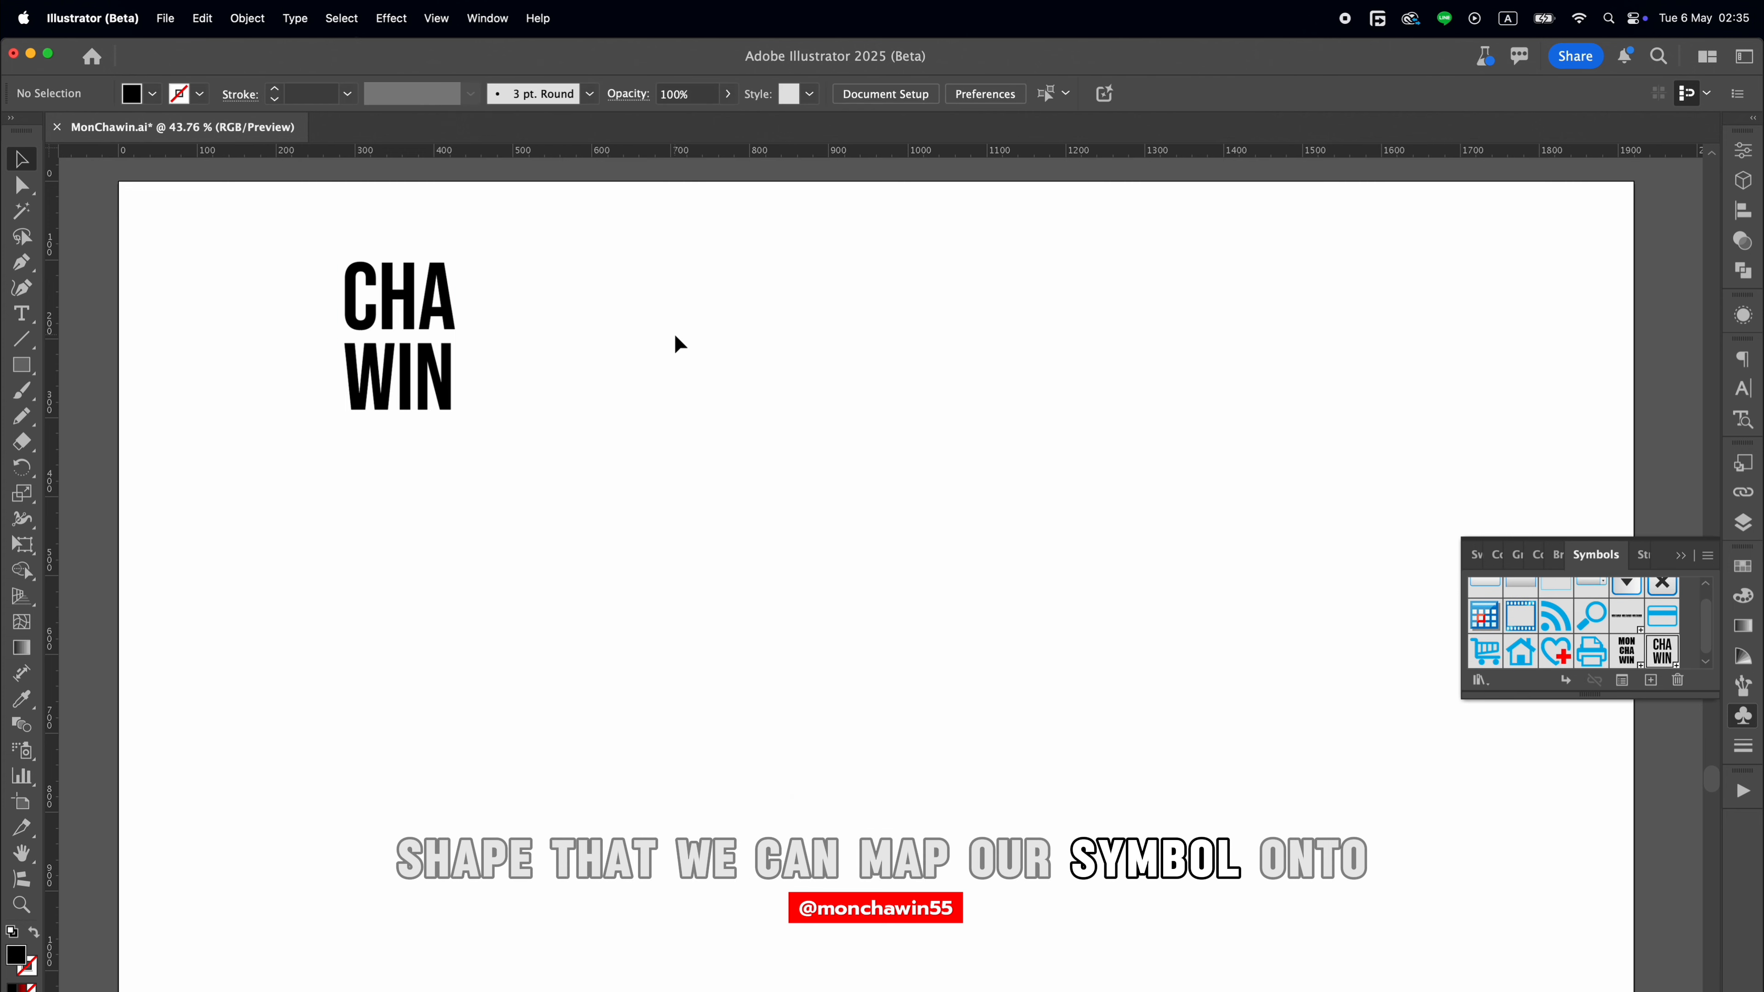
{"action": "left_click", "coordinate": [437, 322]}
{"action": "key", "text": "Delete"}
Draw a tall, narrow rectangle in the upper middle of the artboard and fill it with light grey.
{"action": "left_click", "coordinate": [28, 374]}
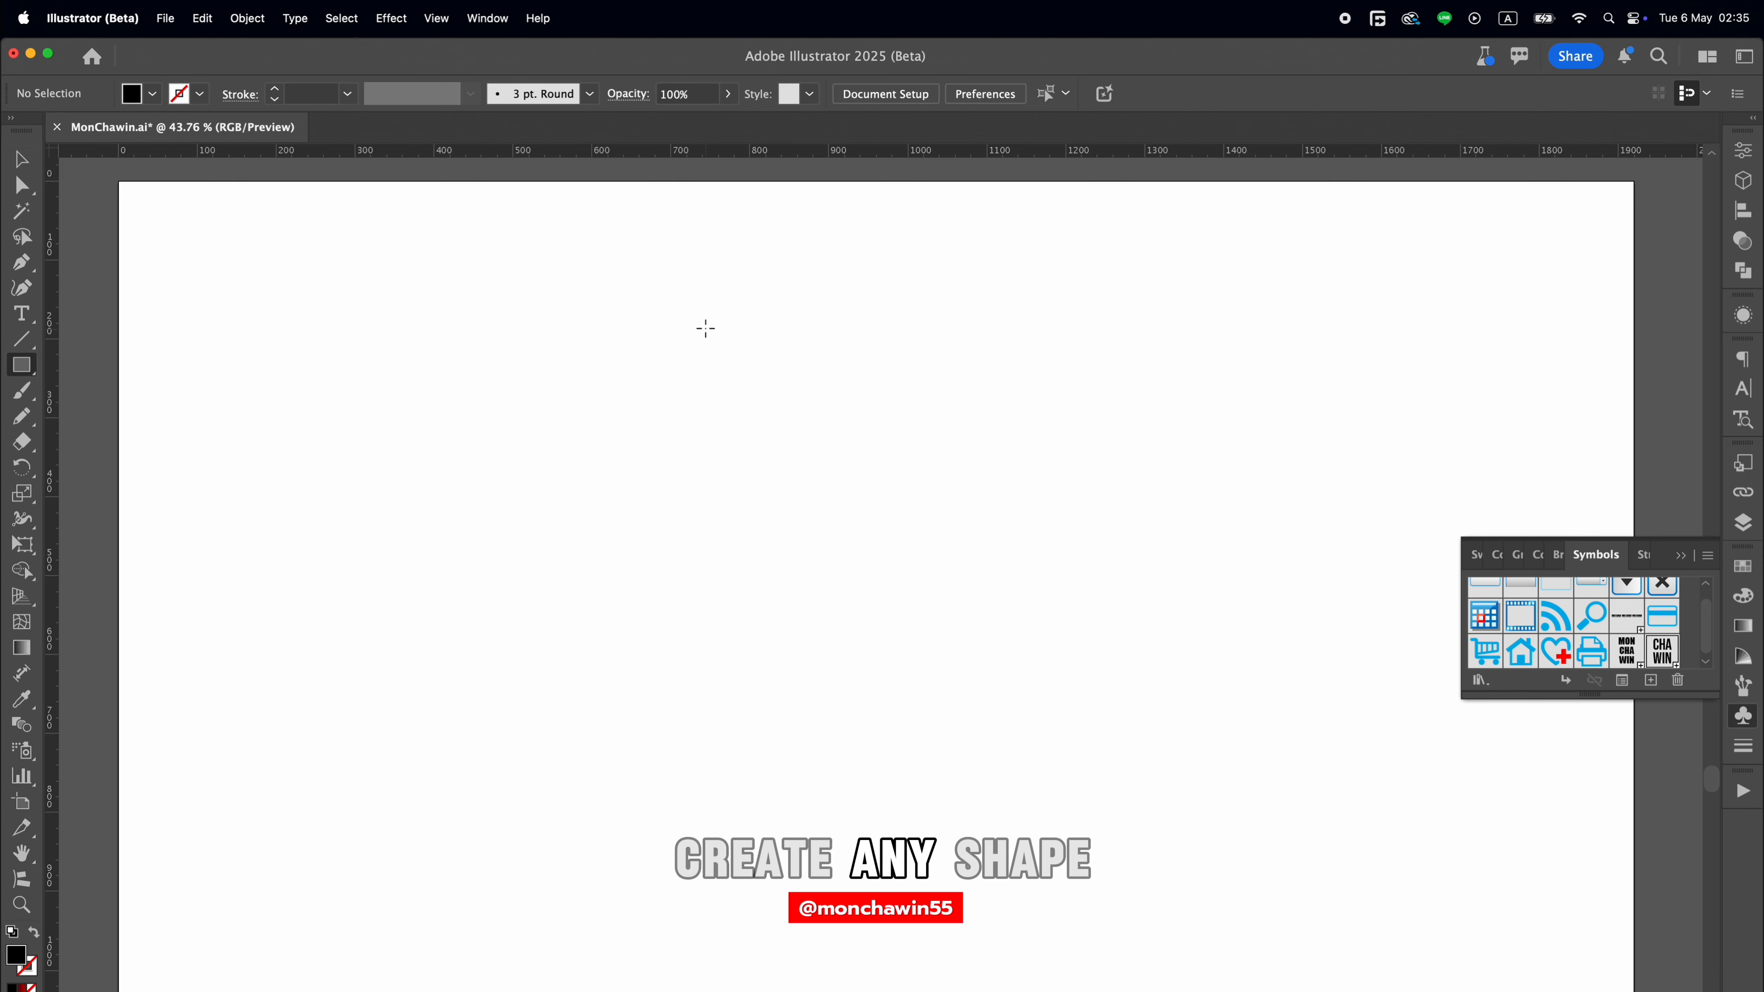
{"action": "left_click_drag", "start_coordinate": [738, 318], "coordinate": [837, 511]}
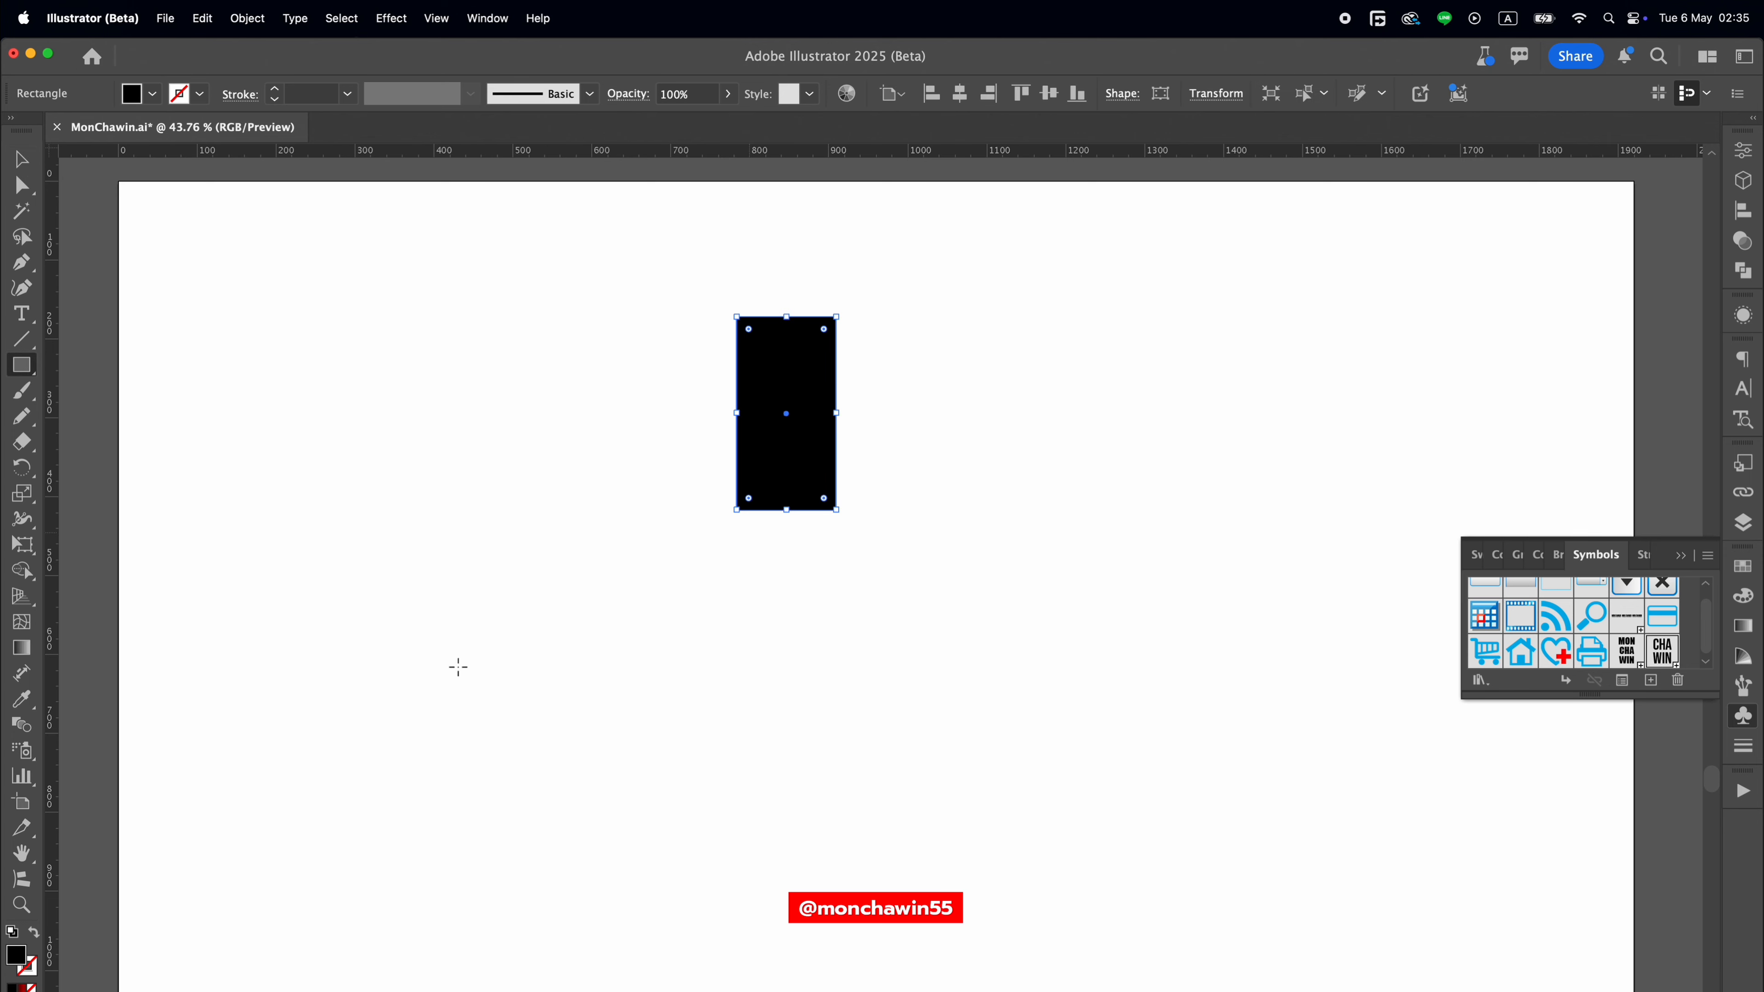
{"action": "double_click", "coordinate": [18, 956]}
{"action": "left_click_drag", "start_coordinate": [231, 239], "coordinate": [5, 234]}
{"action": "left_click", "coordinate": [560, 203]}
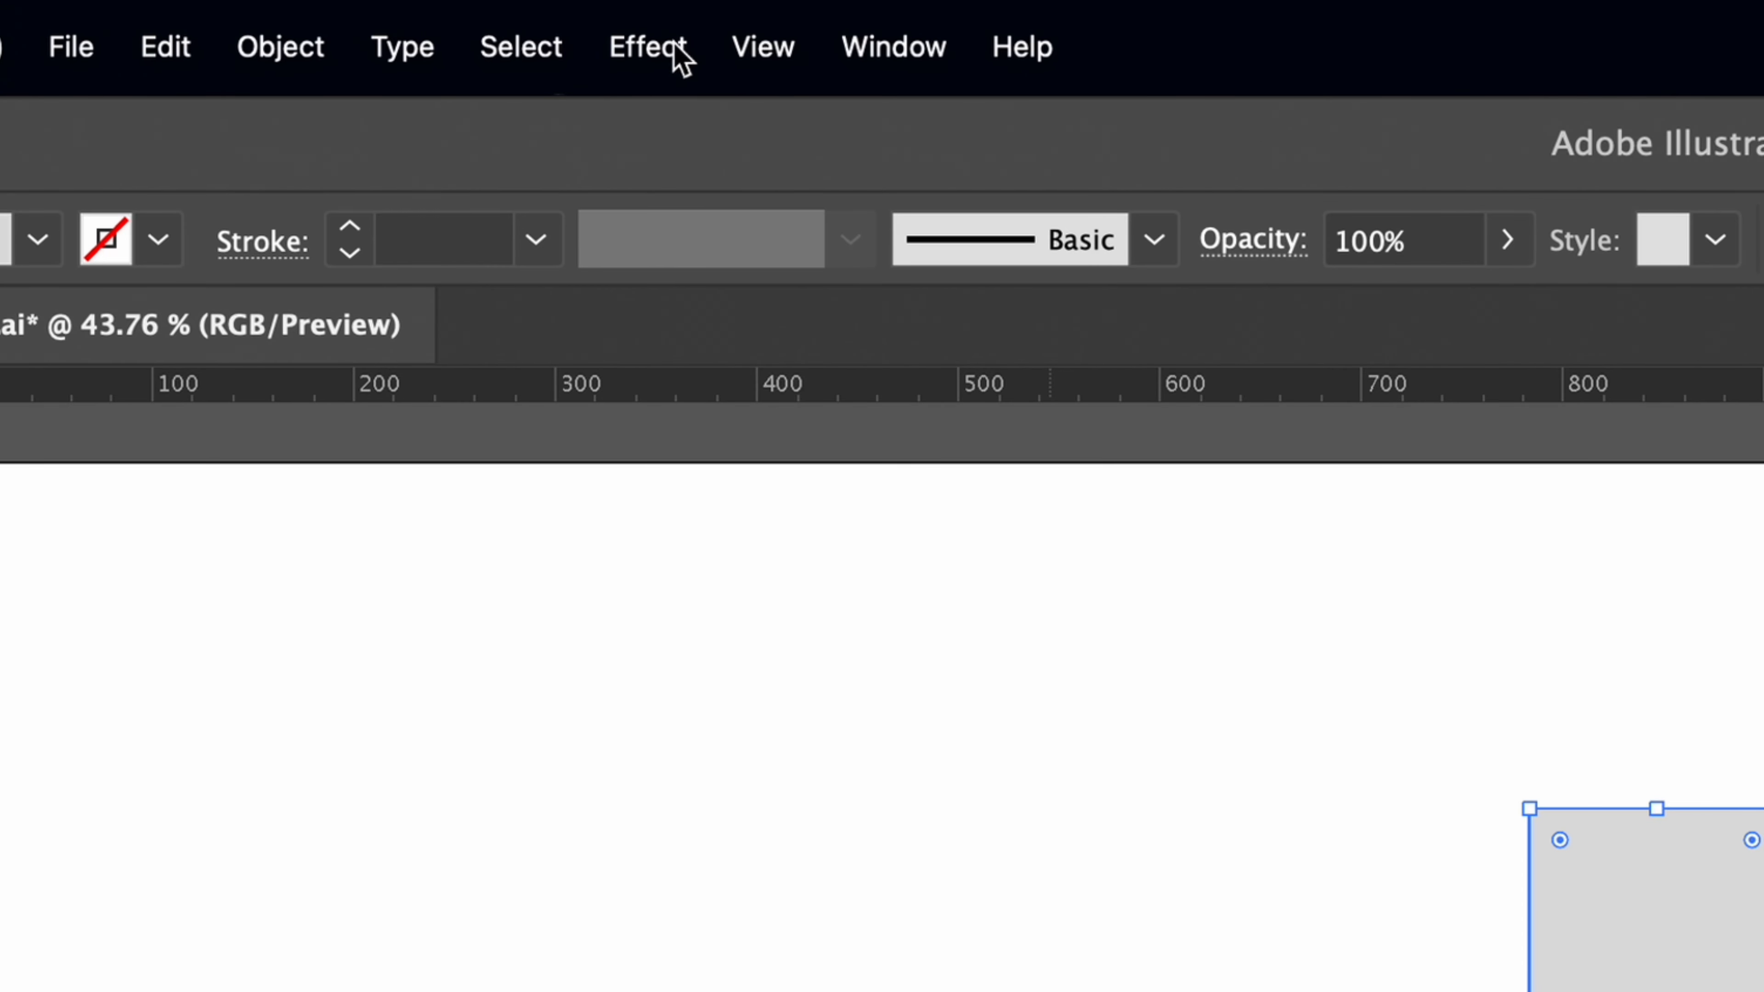
Apply the 3D Revolve (Classic) effect to the grey rectangle with preview on, keeping the options window clear of the shape.
{"action": "left_click", "coordinate": [667, 48]}
{"action": "mouse_move", "coordinate": [654, 364]}
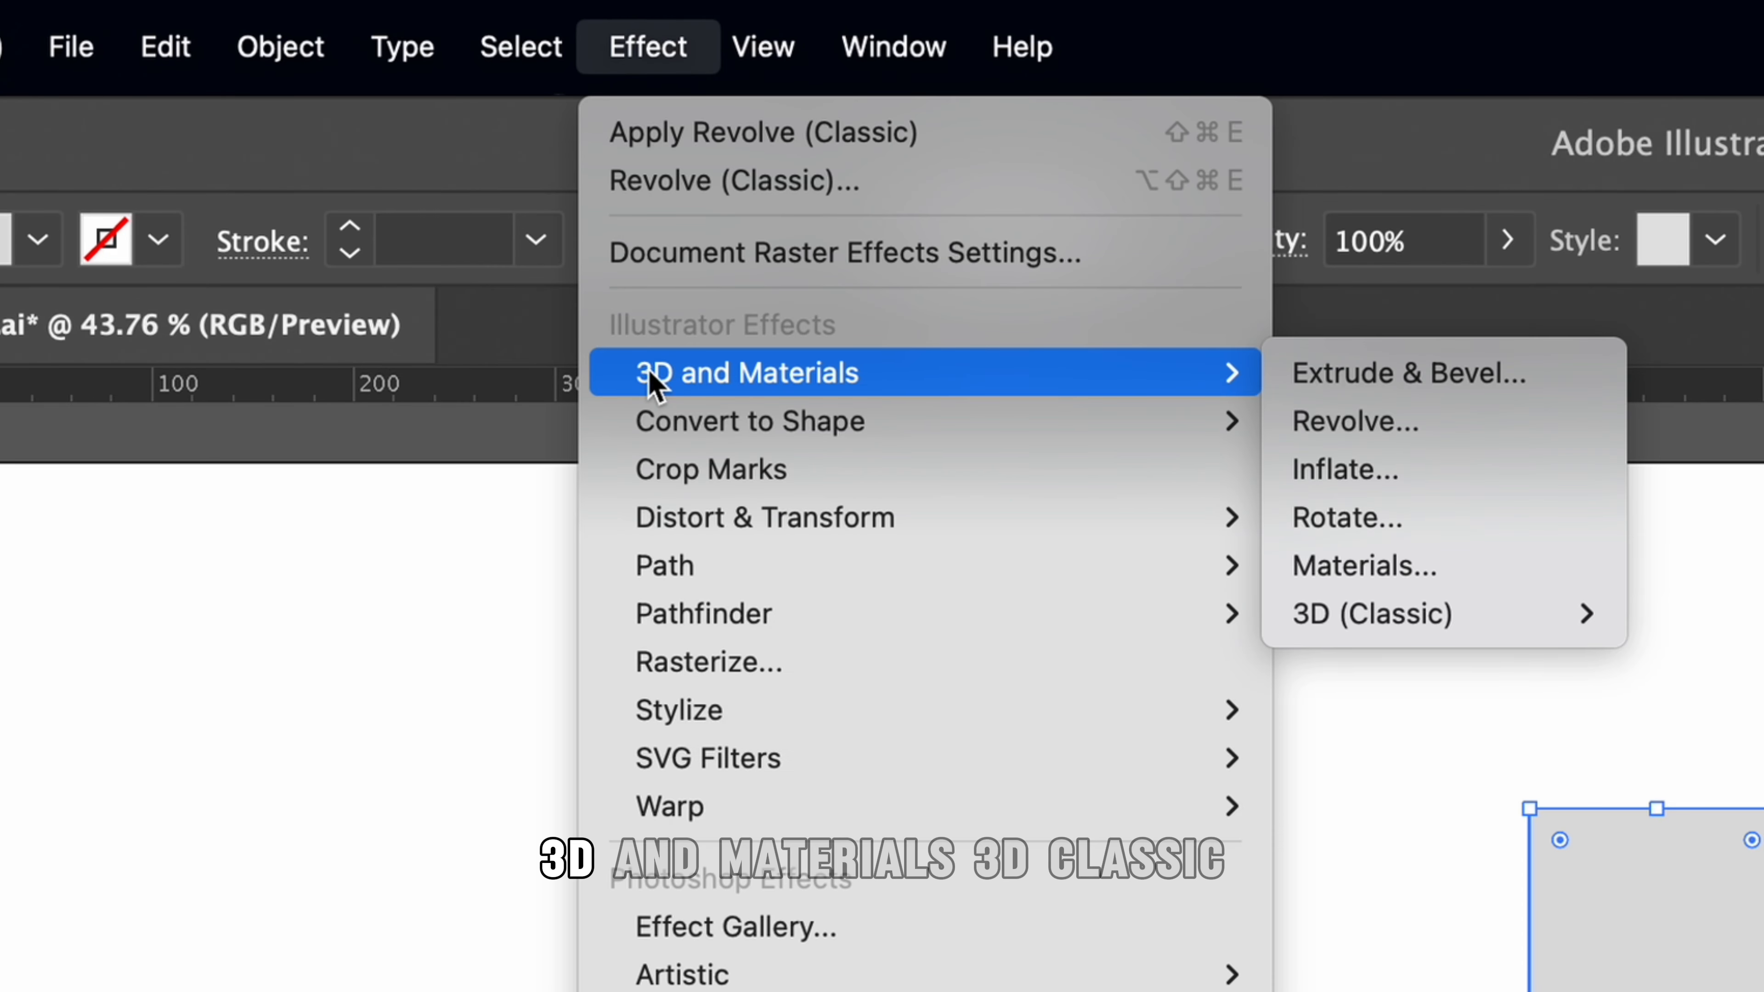
{"action": "mouse_move", "coordinate": [1351, 633]}
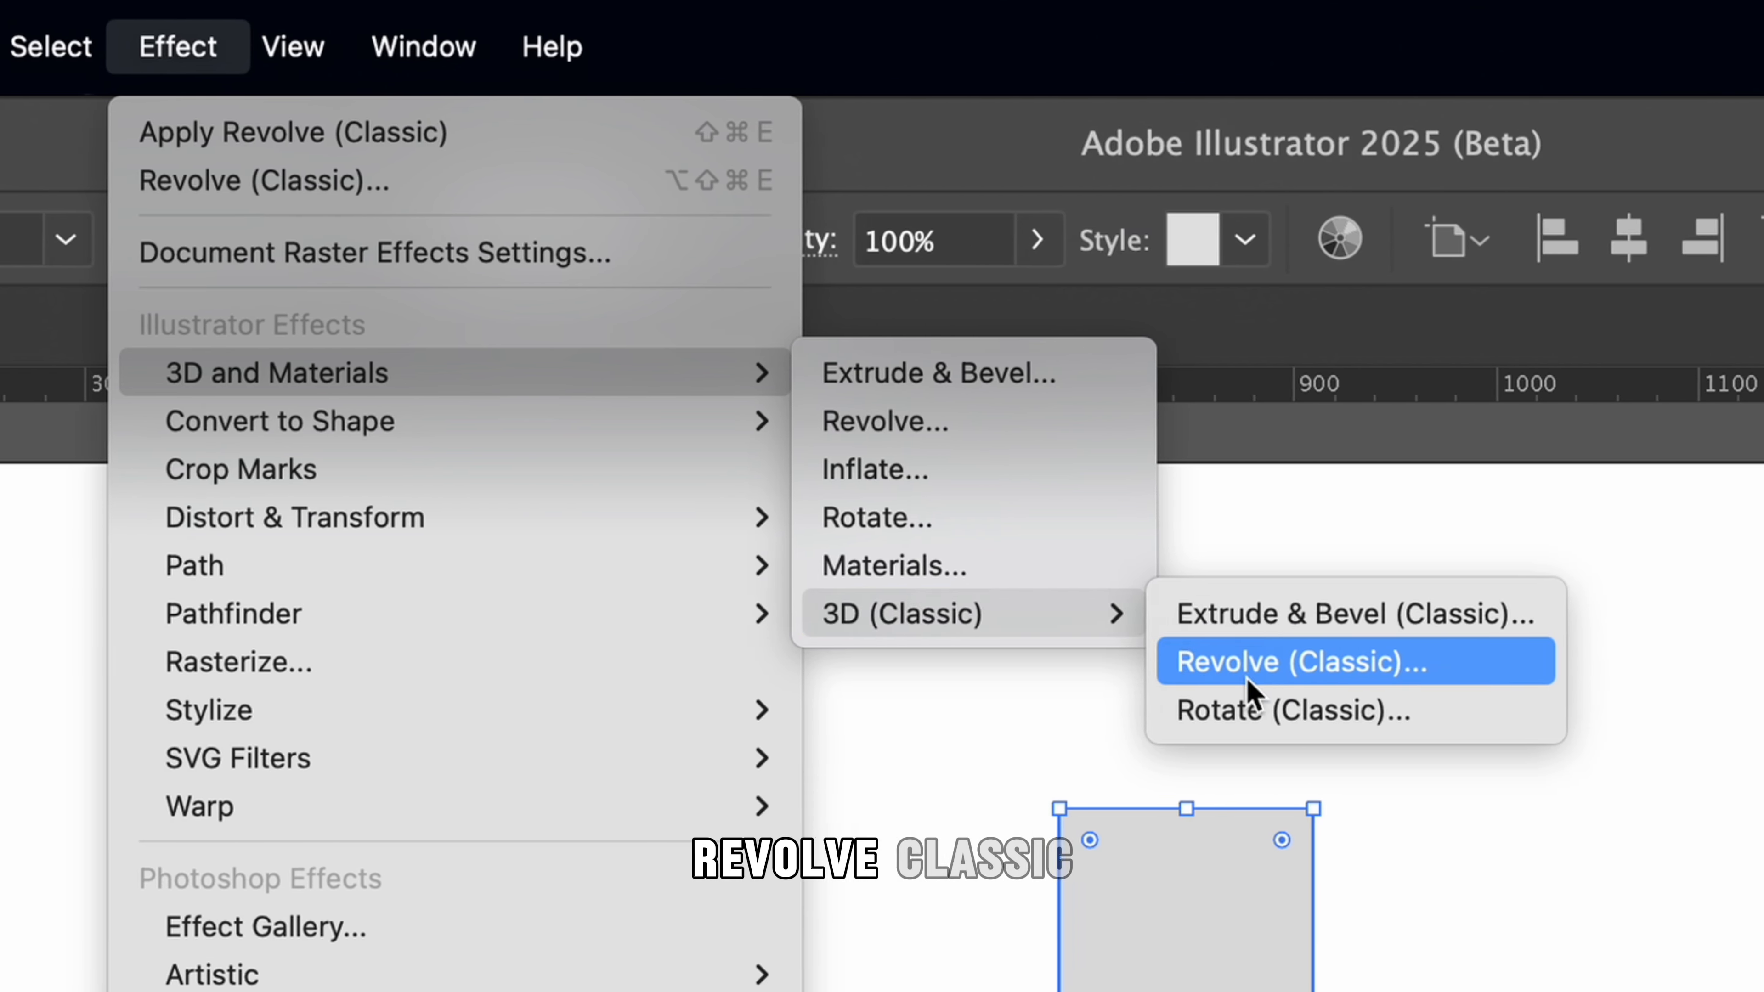
{"action": "left_click", "coordinate": [739, 663]}
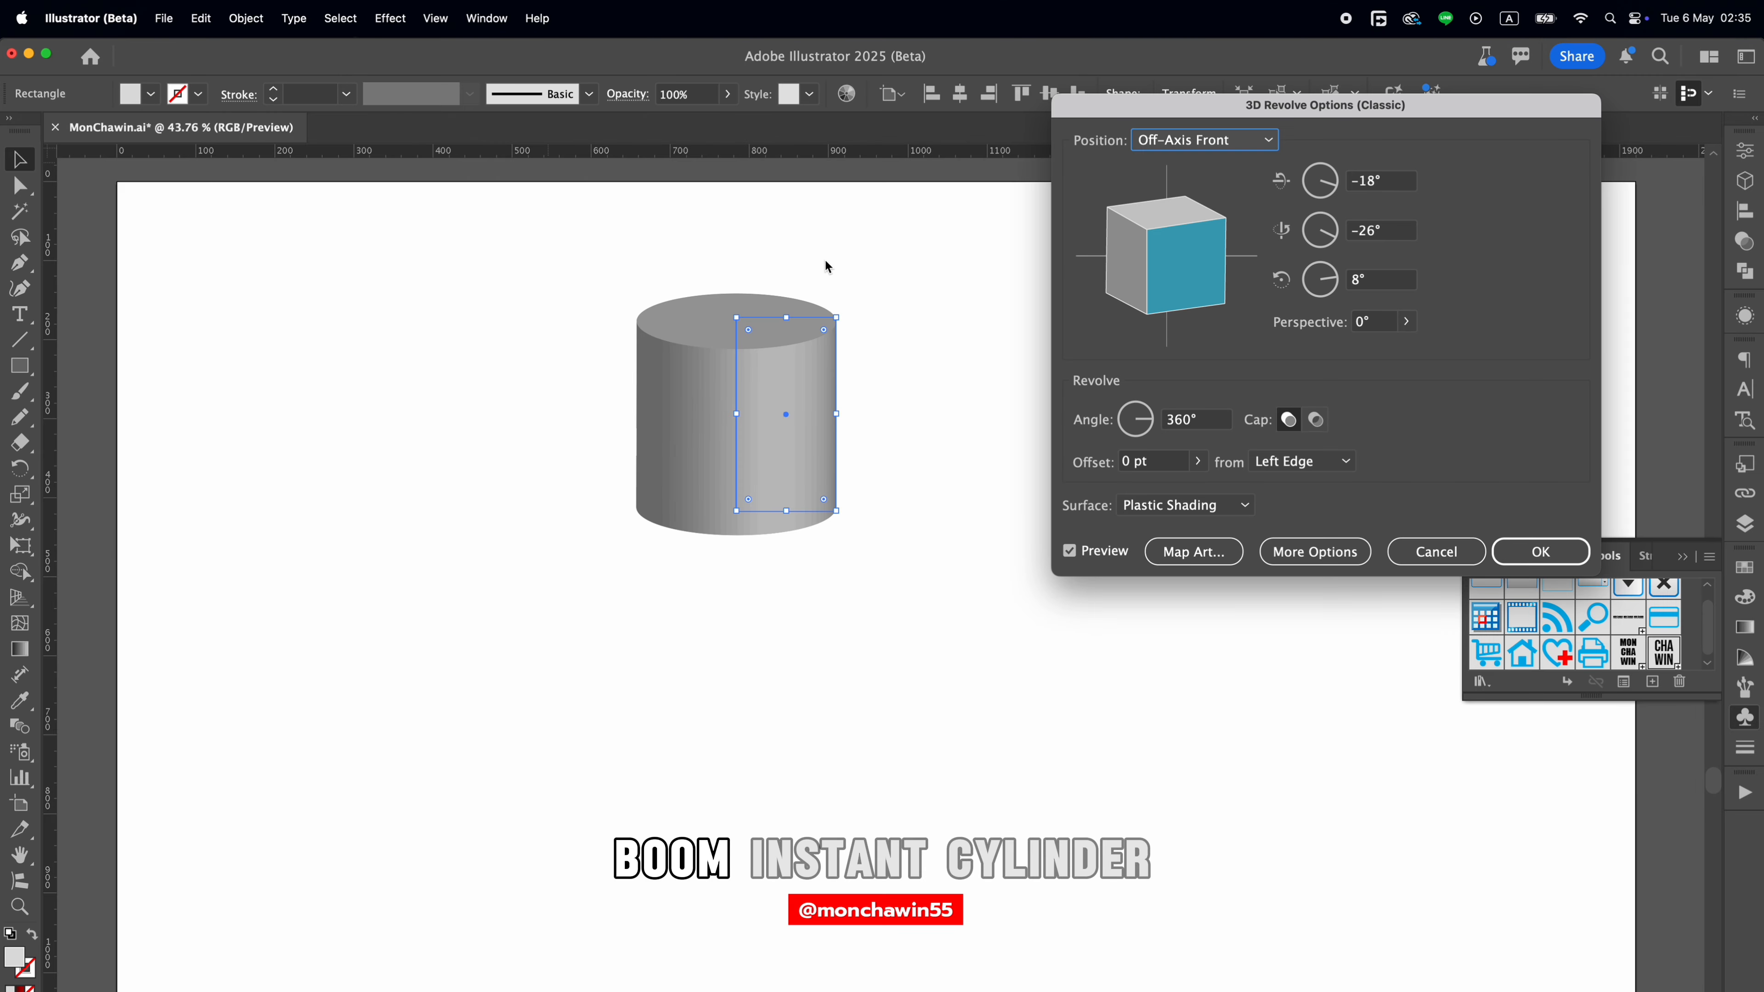
{"action": "left_click_drag", "start_coordinate": [1127, 149], "coordinate": [989, 115]}
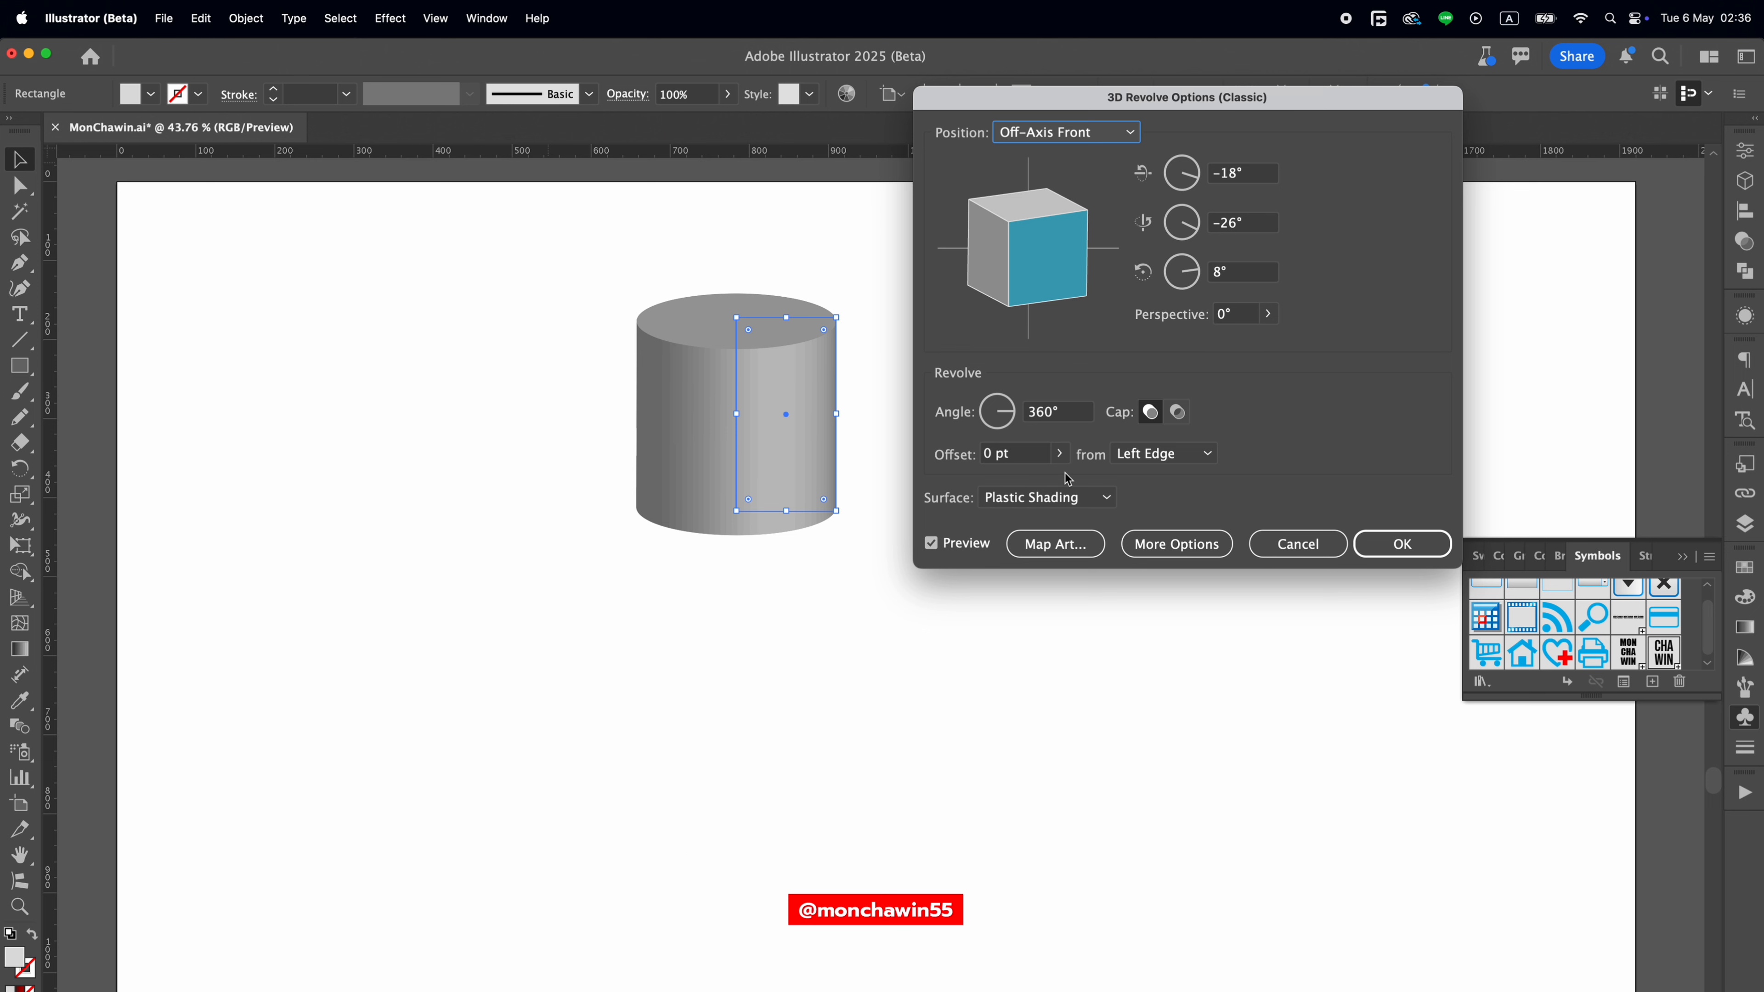
Start mapping art onto the revolved cylinder and choose its side wall, surface 3 of 3.
{"action": "left_click", "coordinate": [1056, 548]}
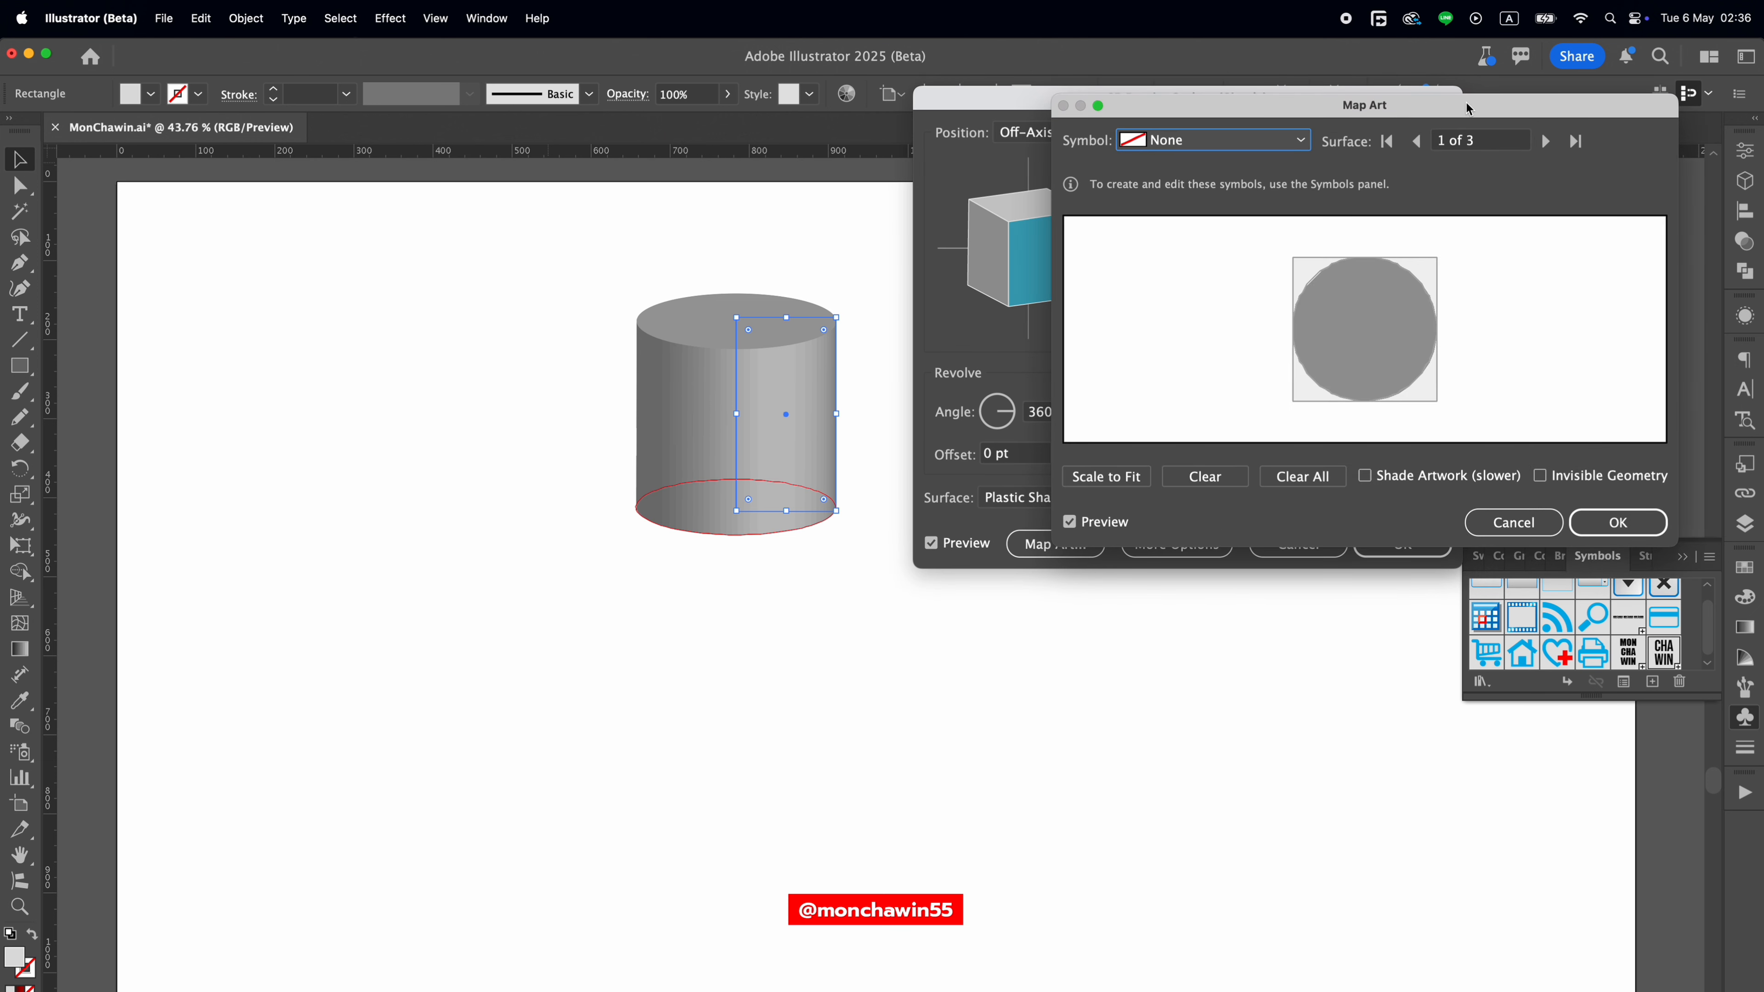
{"action": "left_click_drag", "start_coordinate": [1468, 109], "coordinate": [1315, 111]}
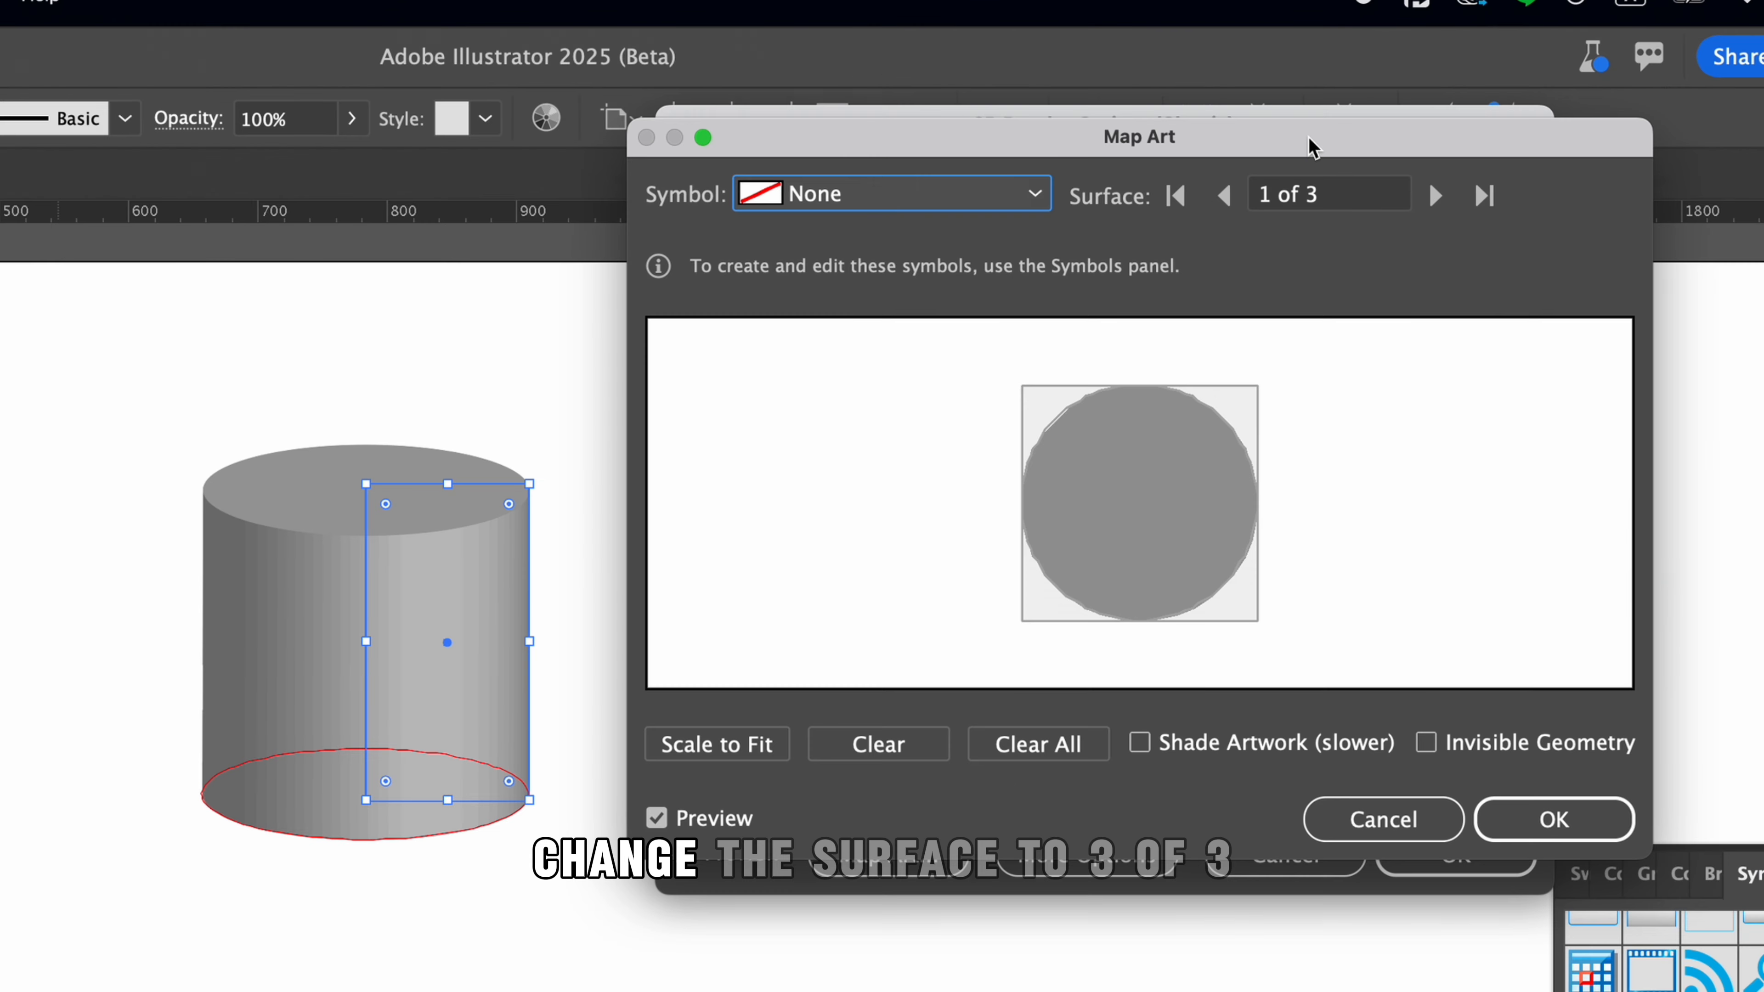
{"action": "left_click", "coordinate": [1226, 196]}
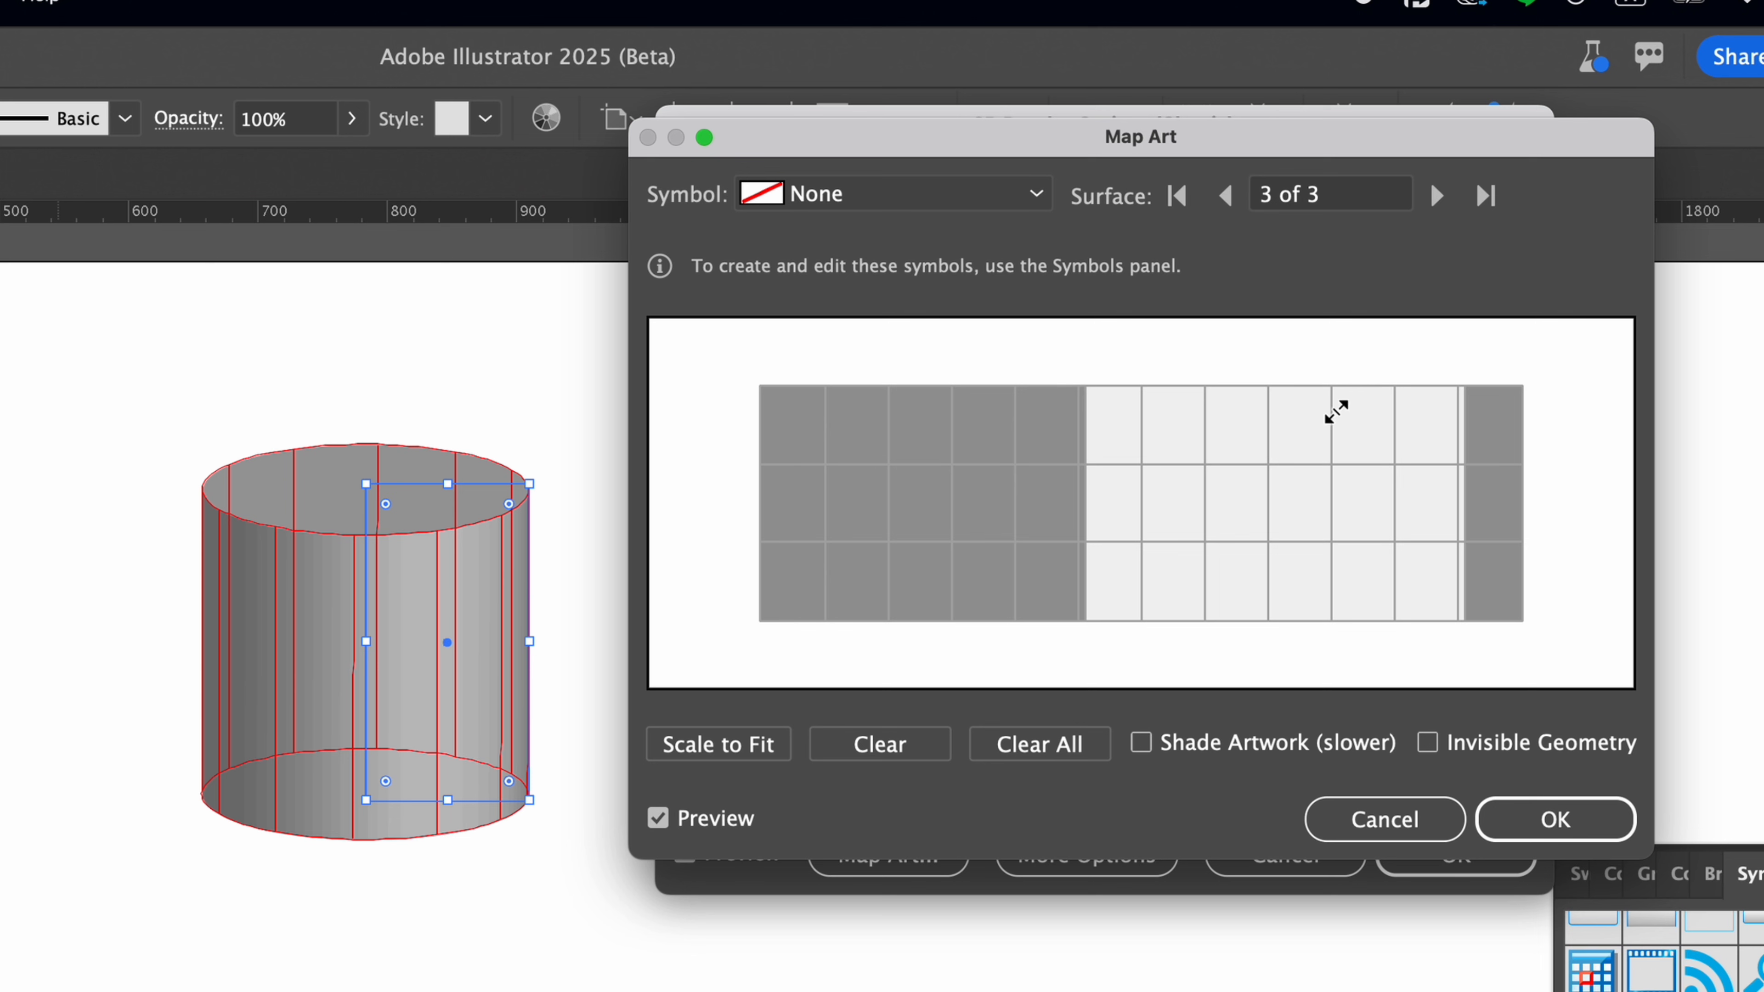
Try the name symbol on the side wall with a quarter-turn rotation and Scale to Fit, and clear the mapping.
{"action": "left_click", "coordinate": [1041, 201]}
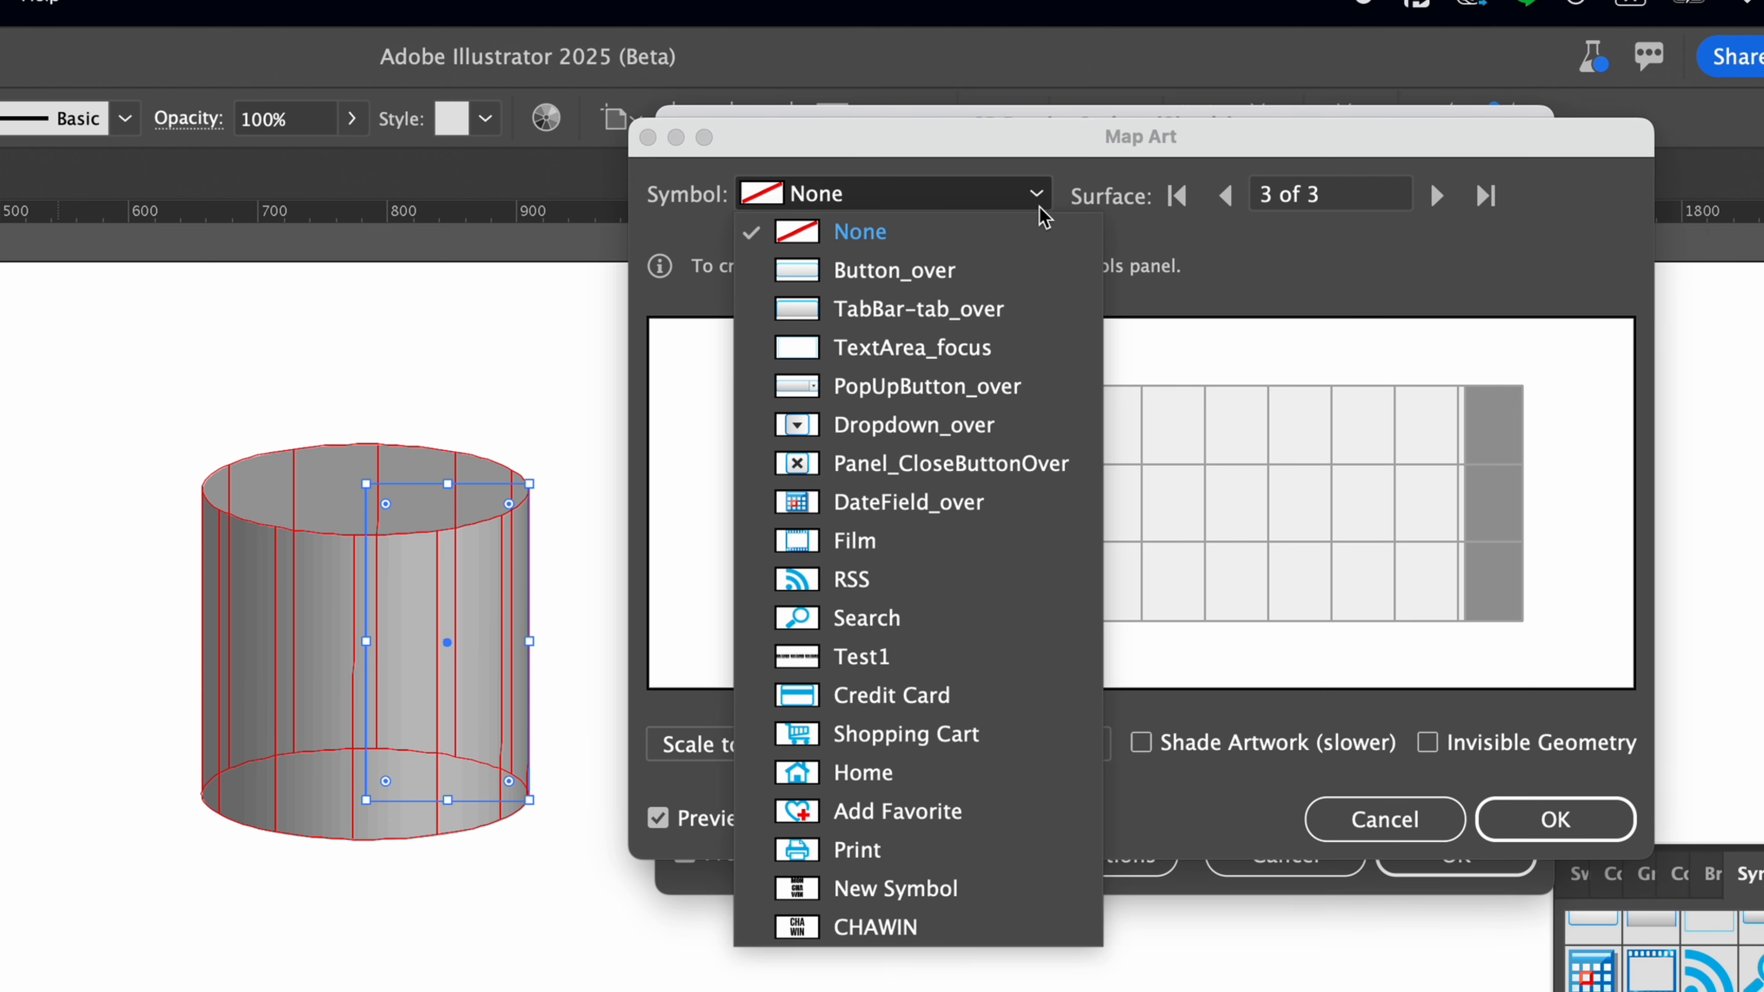
{"action": "left_click", "coordinate": [874, 927]}
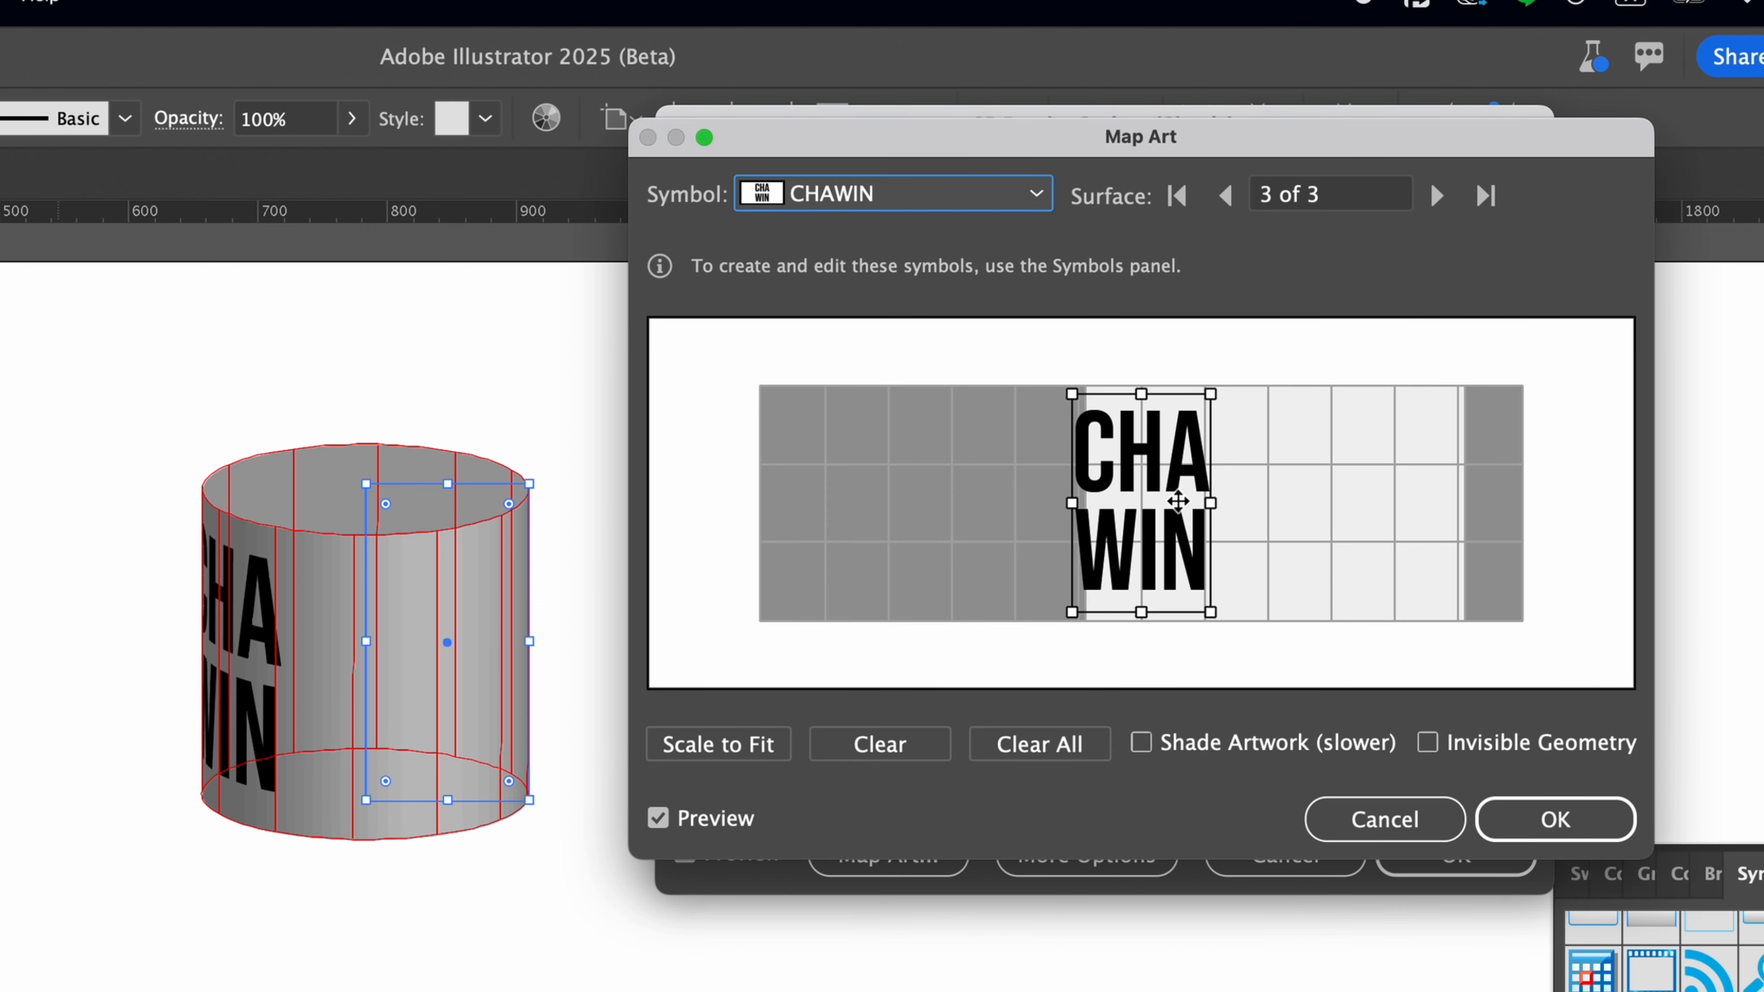
{"action": "left_click_drag", "start_coordinate": [1155, 501], "coordinate": [1208, 501]}
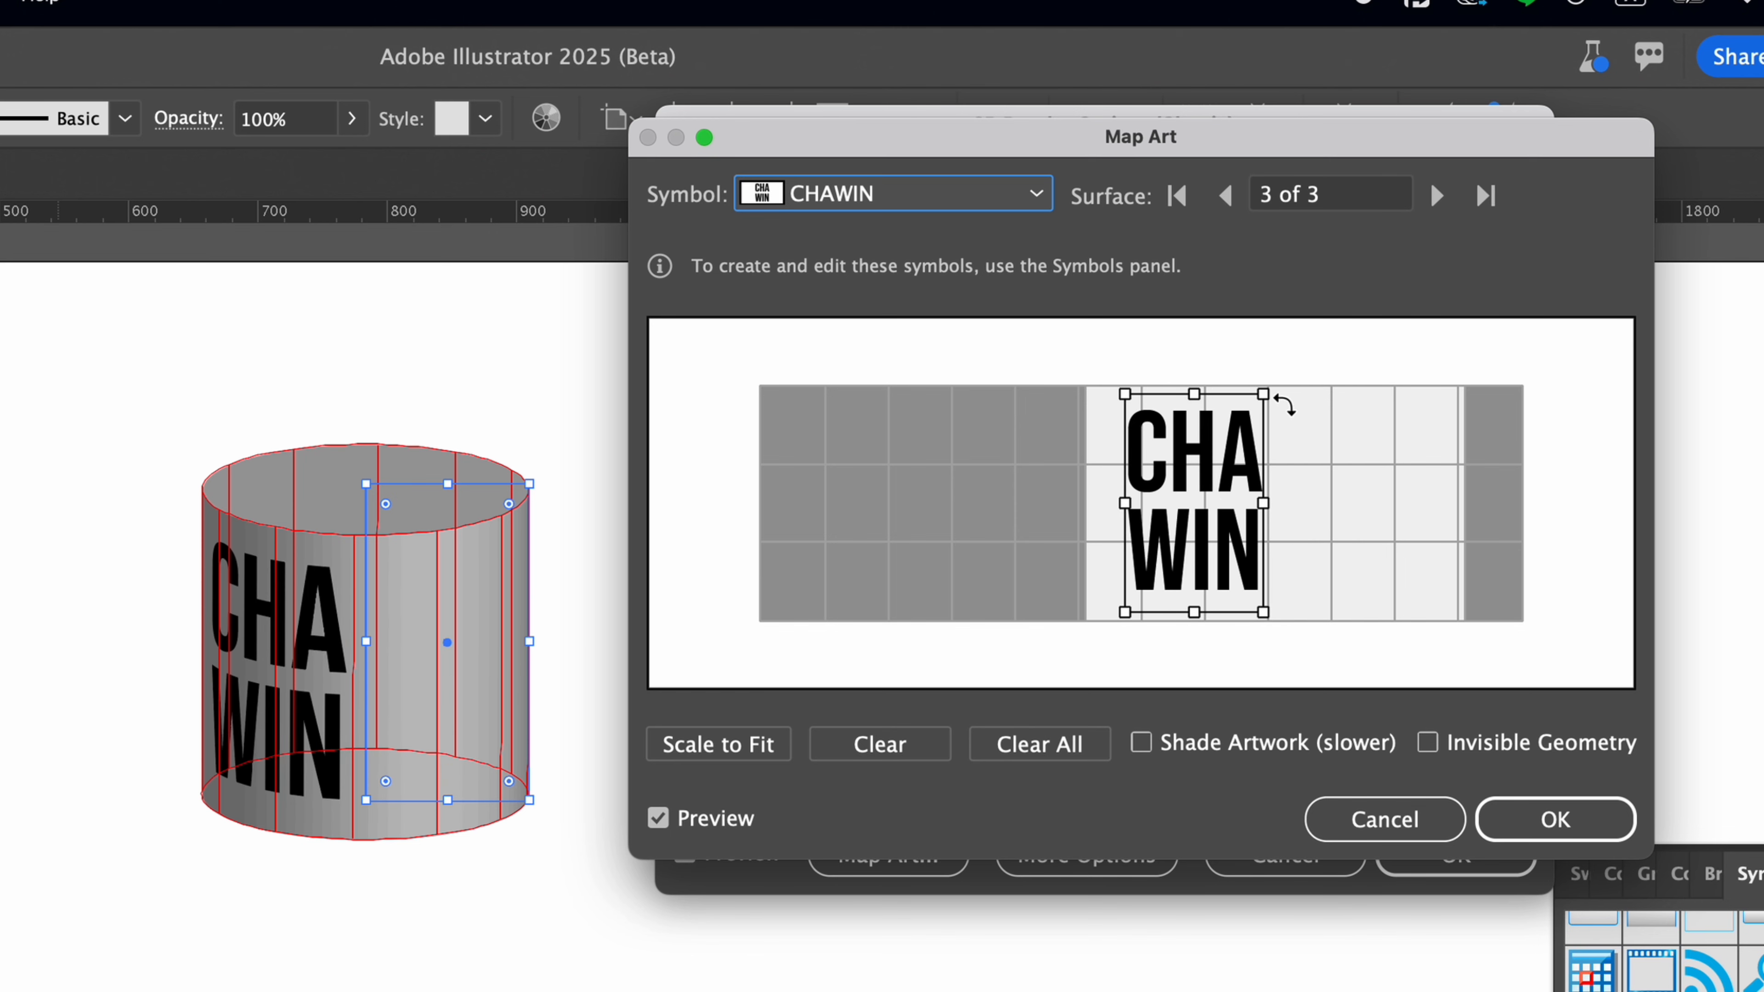
{"action": "left_click_drag", "start_coordinate": [1285, 405], "coordinate": [1047, 512]}
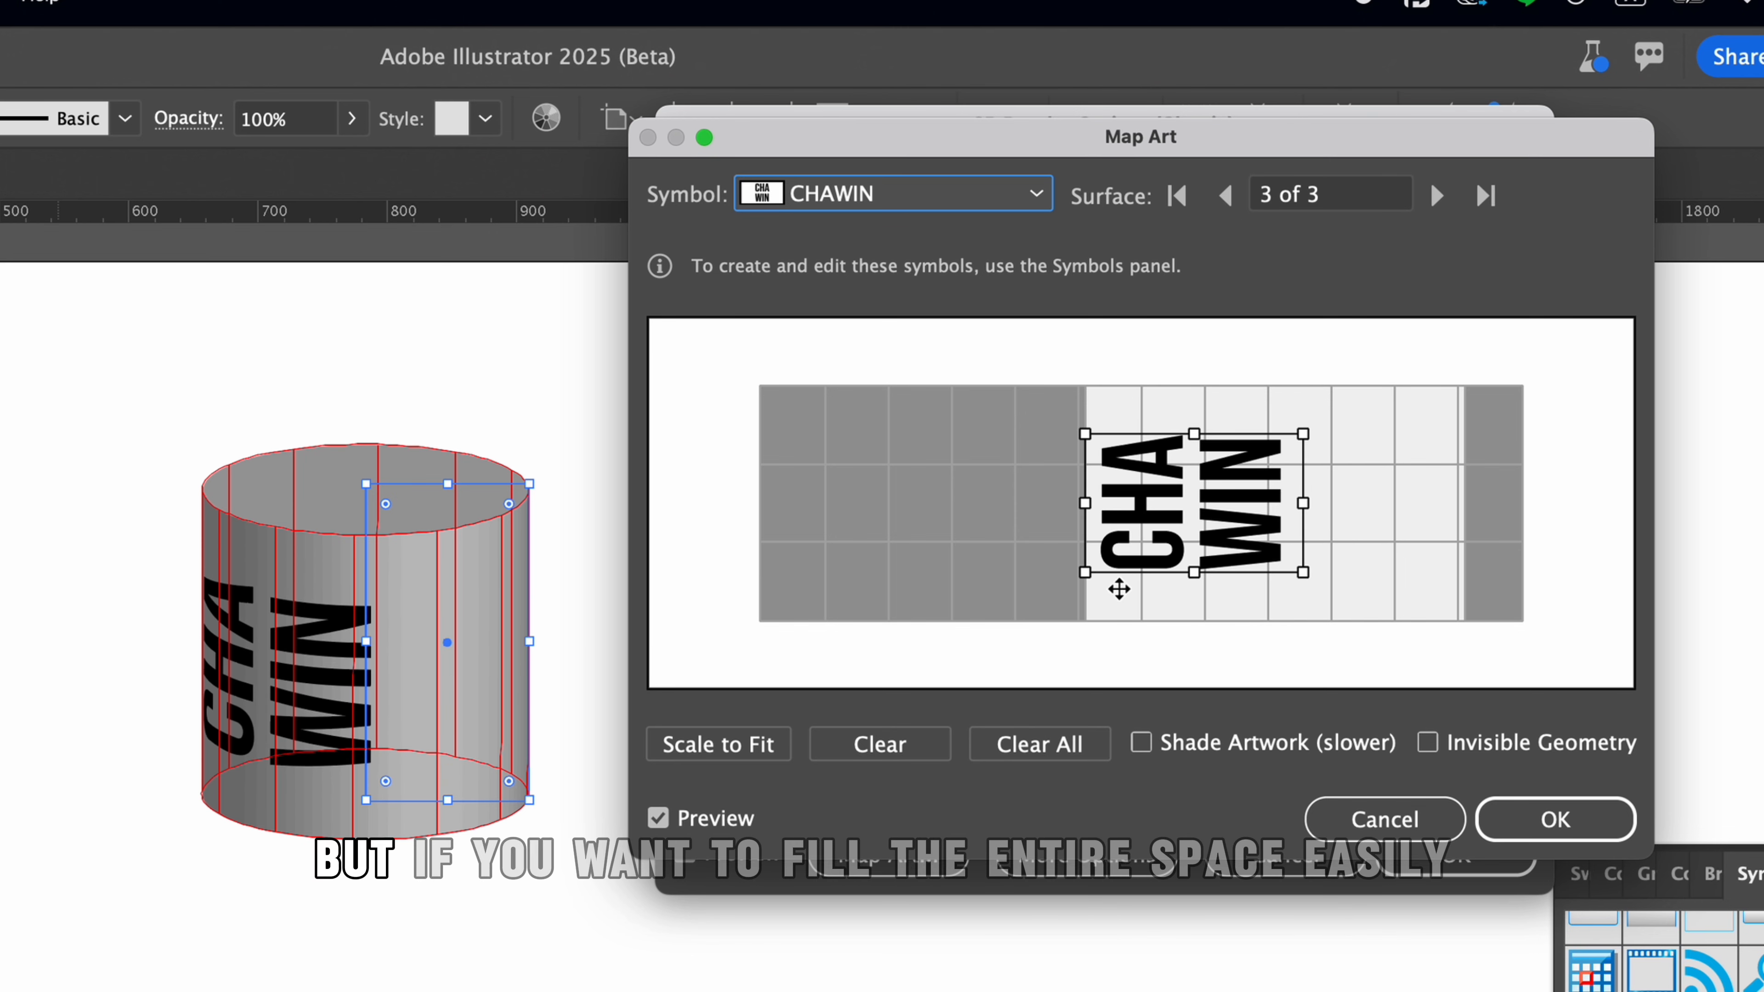
{"action": "left_click", "coordinate": [707, 747]}
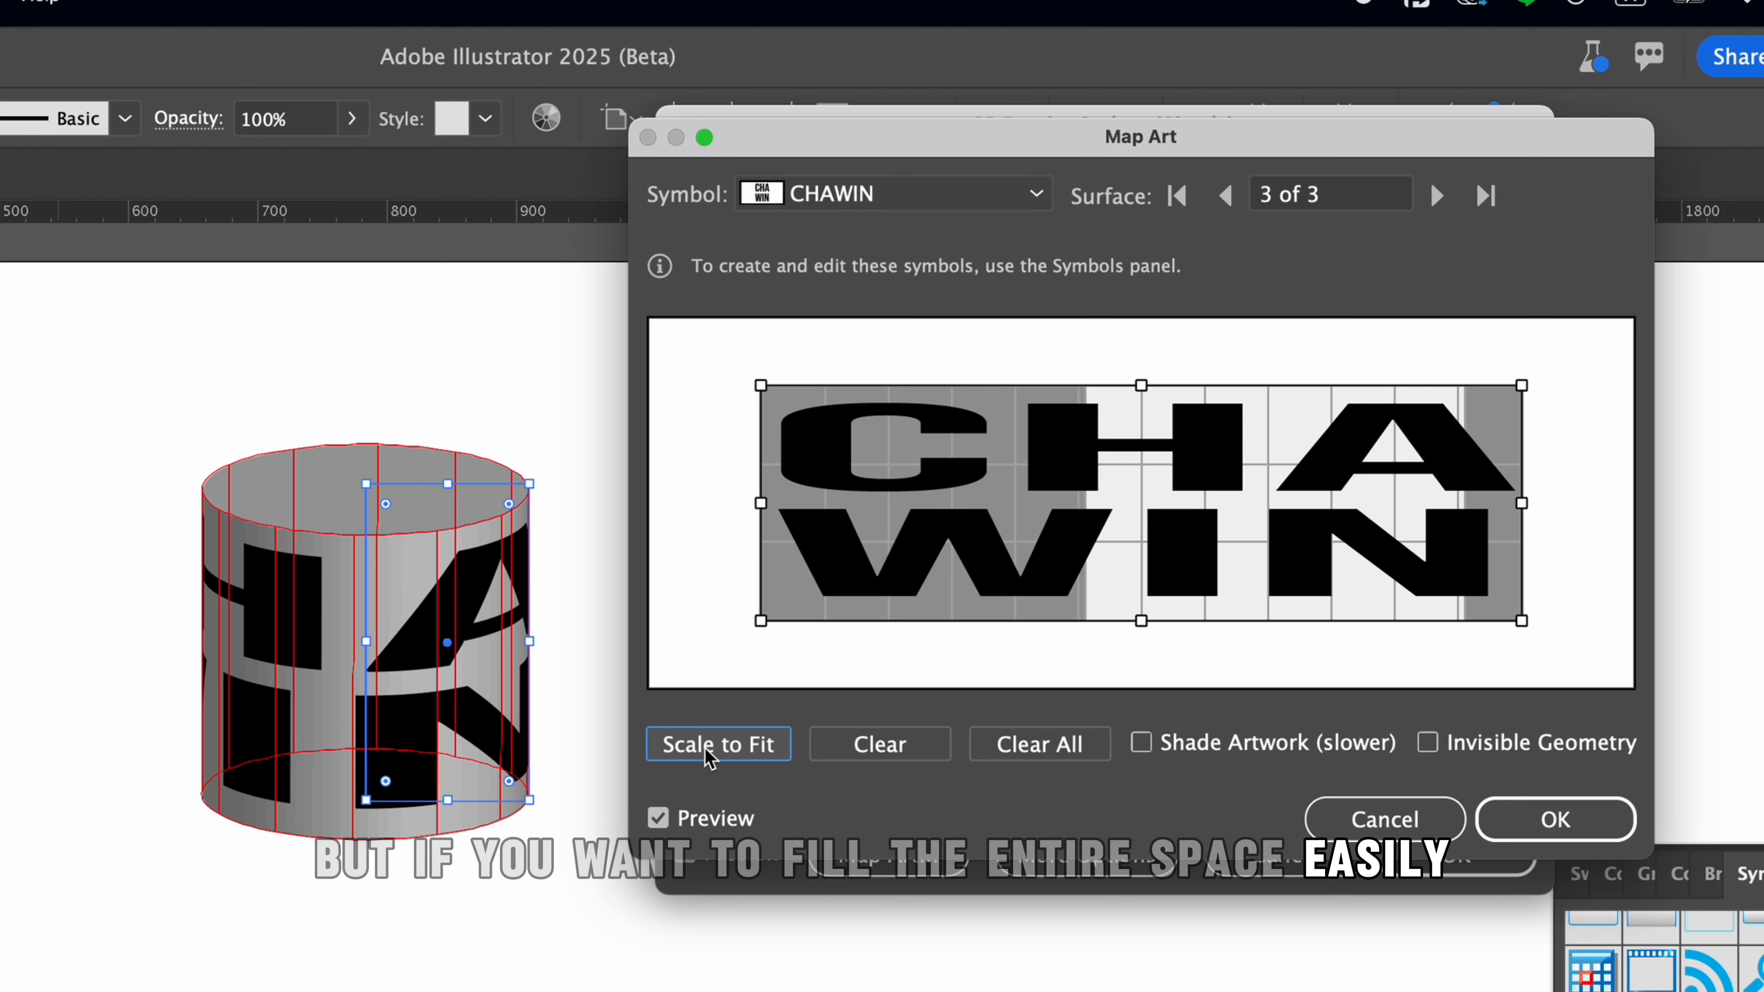
{"action": "left_click", "coordinate": [840, 751]}
Map the name symbol onto surface 3 of 3, rotated 90° counterclockwise and stretched to cover the whole surface.
{"action": "left_click", "coordinate": [989, 195]}
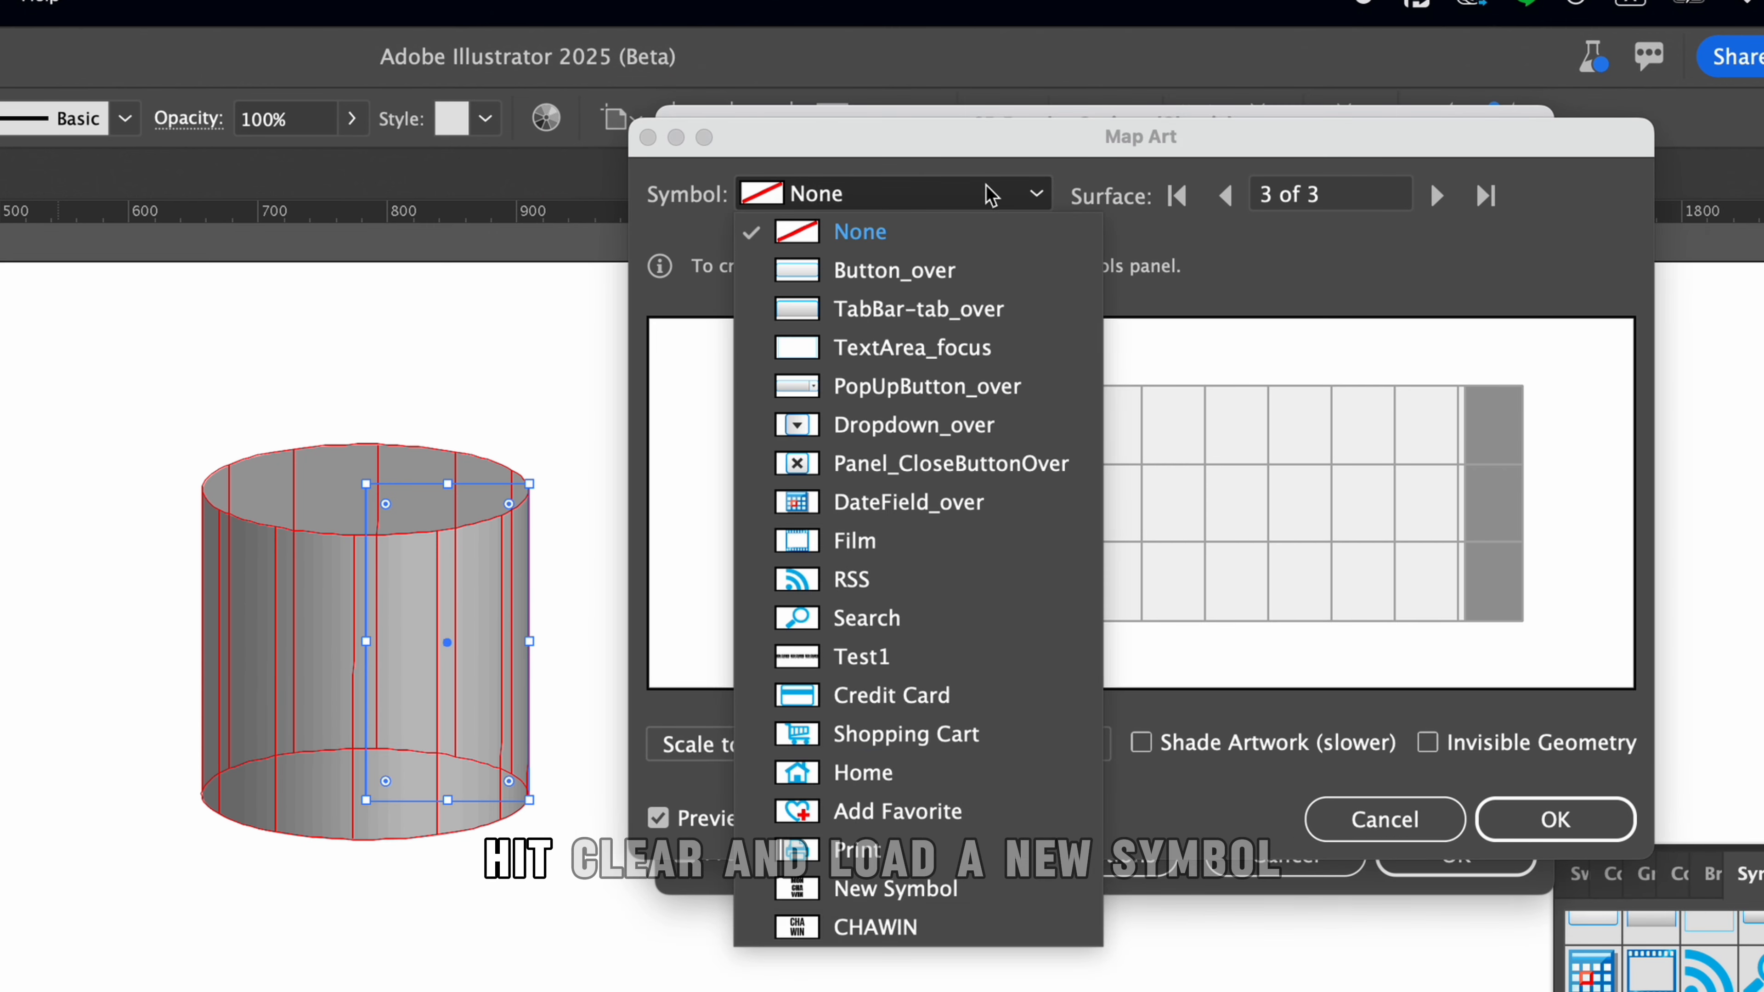
{"action": "left_click", "coordinate": [965, 926]}
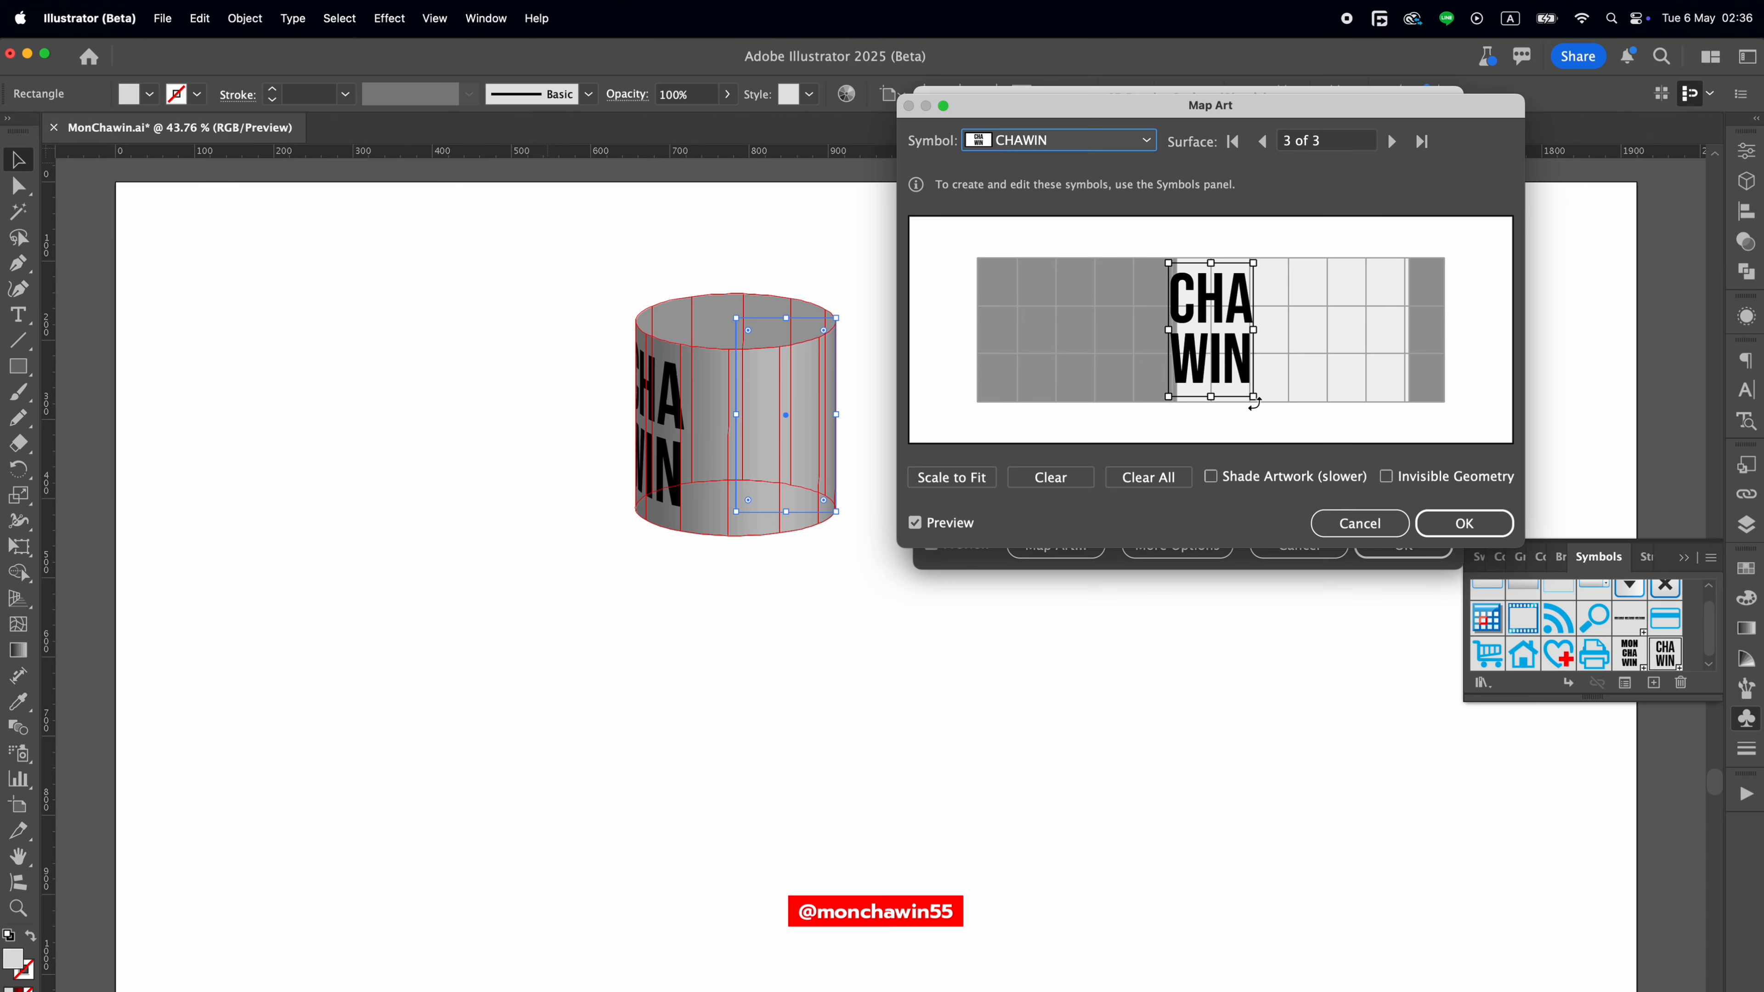
{"action": "left_click_drag", "start_coordinate": [1253, 398], "coordinate": [1239, 258]}
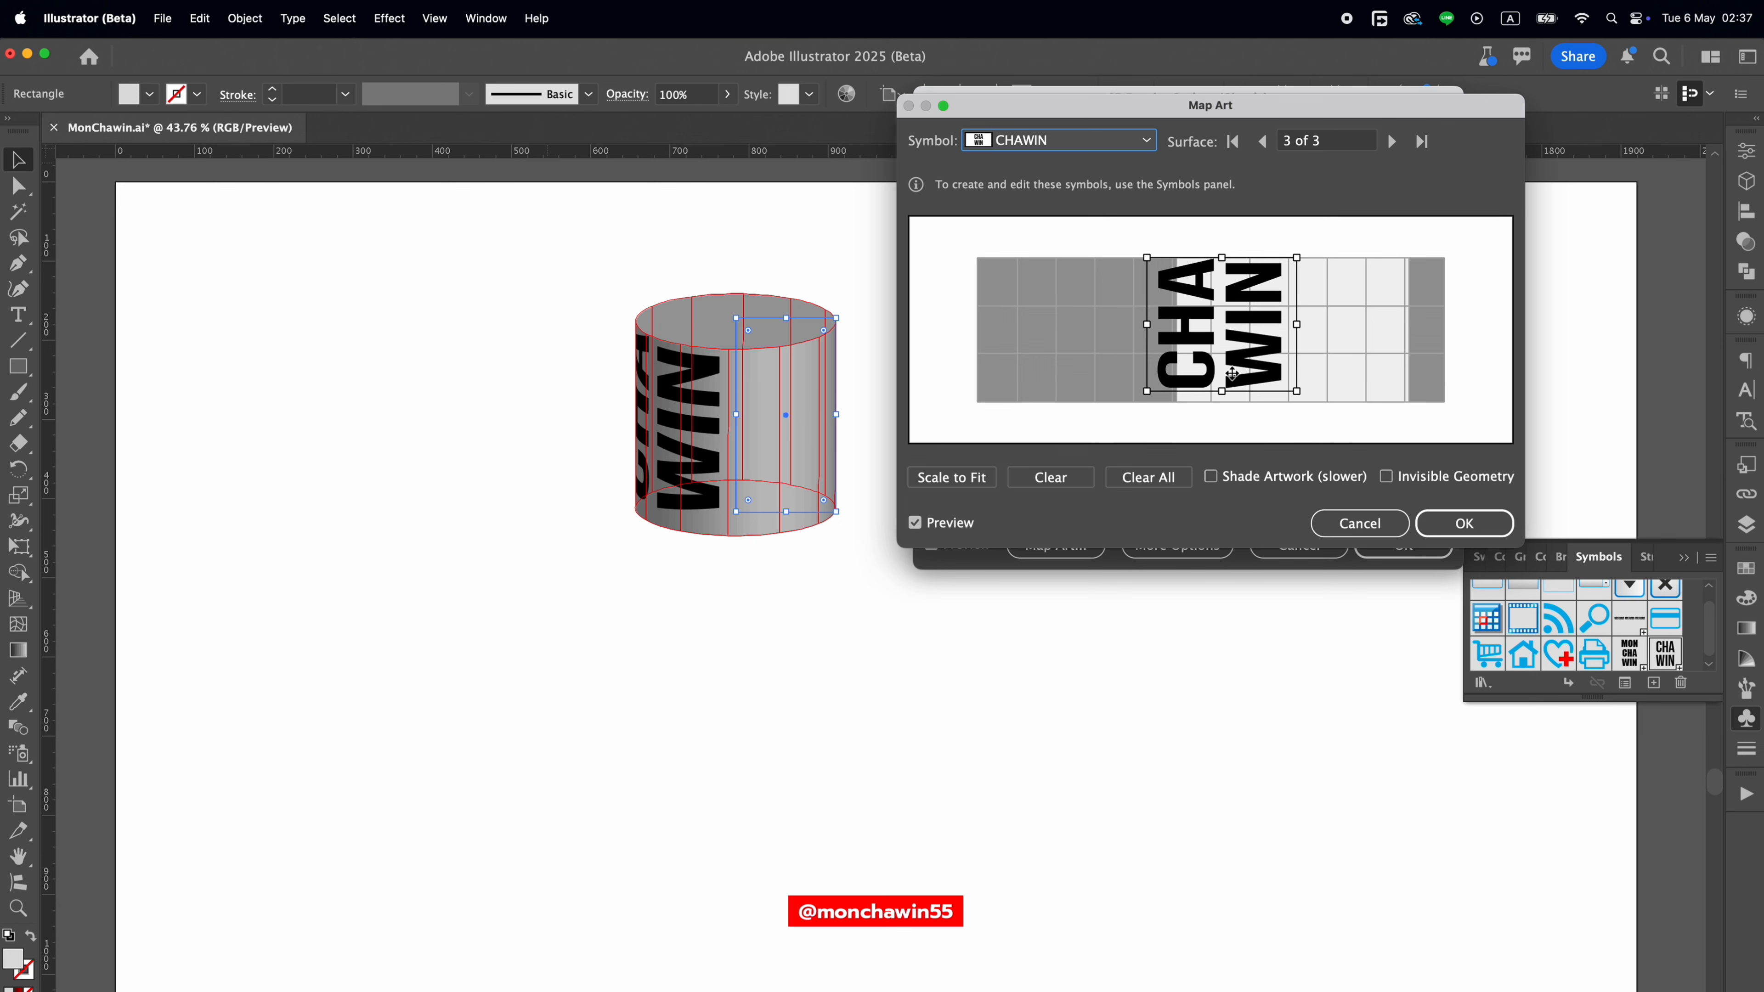
{"action": "left_click_drag", "start_coordinate": [1222, 394], "coordinate": [1224, 403]}
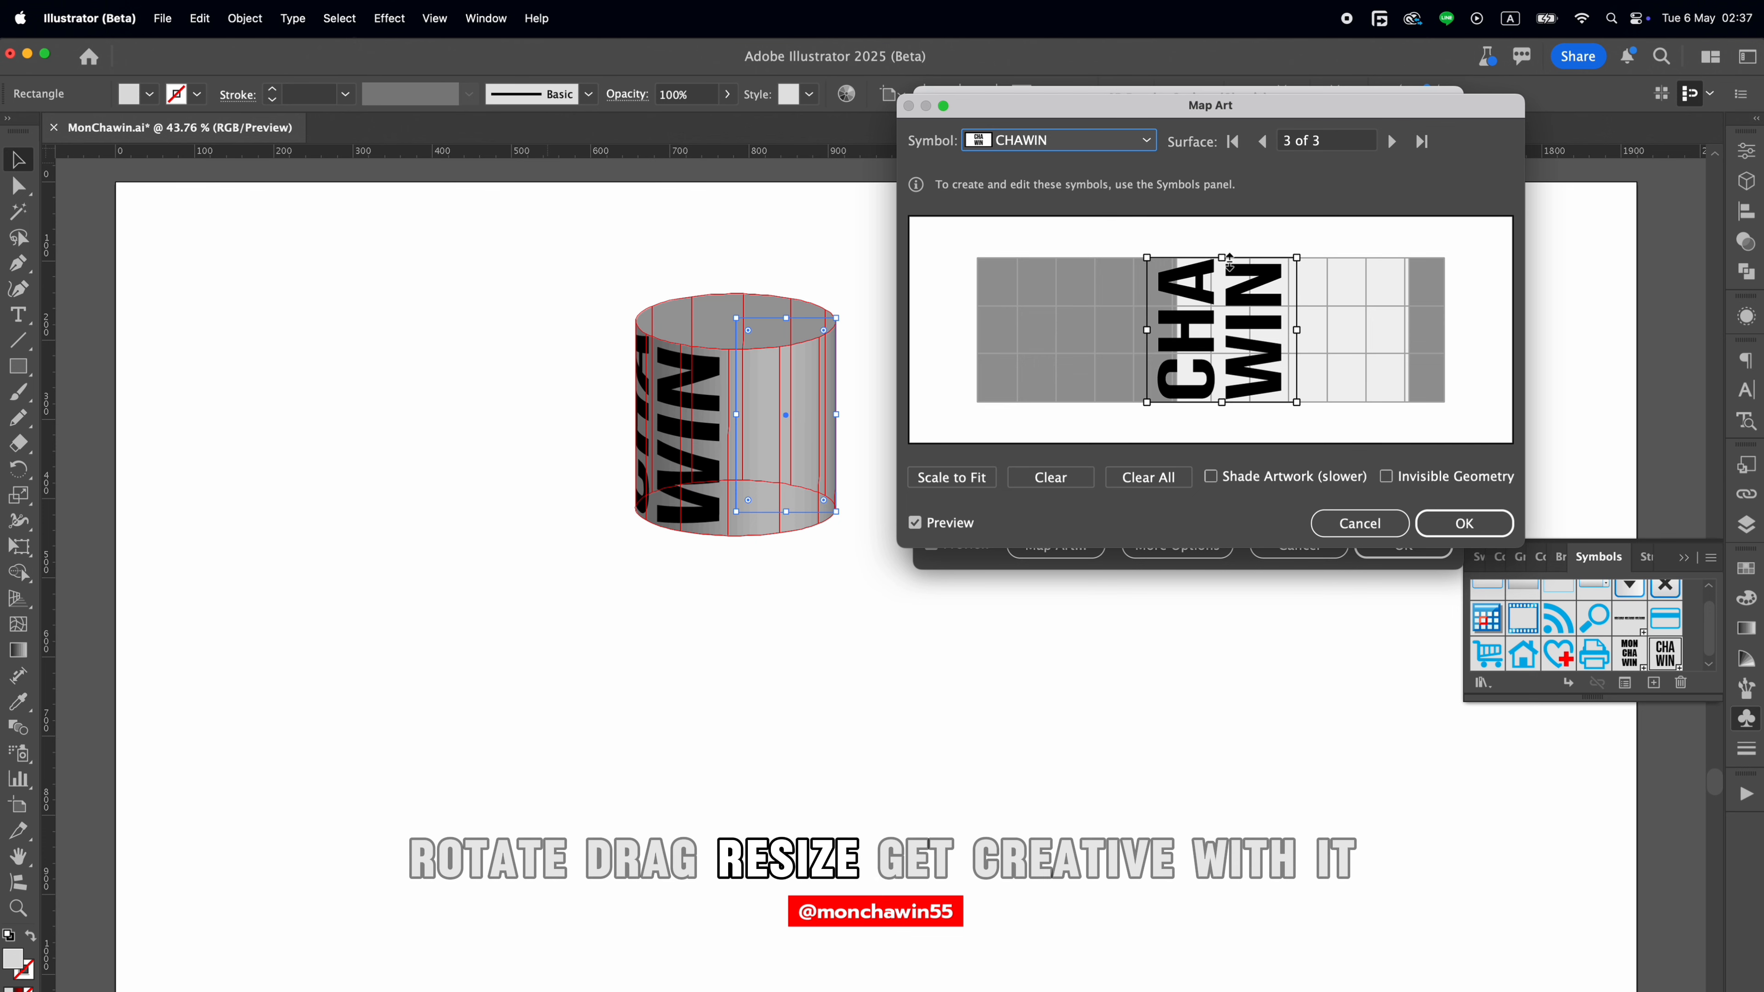
{"action": "left_click_drag", "start_coordinate": [1297, 331], "coordinate": [1444, 332]}
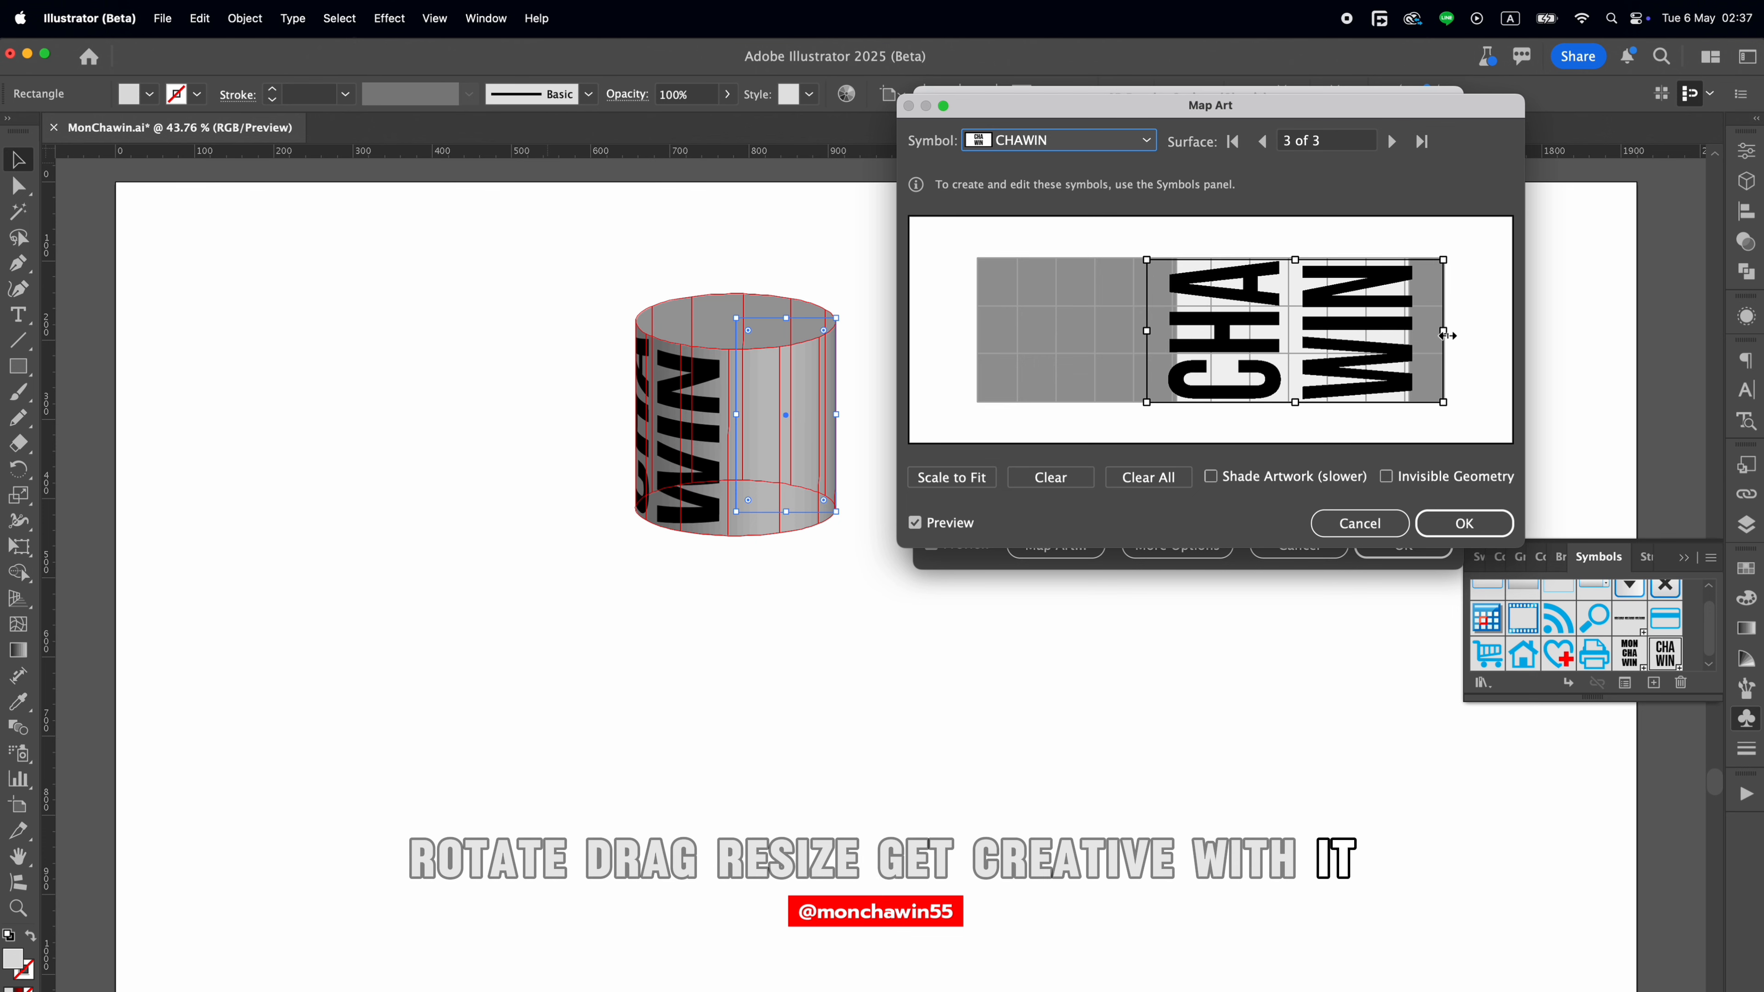
{"action": "left_click_drag", "start_coordinate": [1152, 327], "coordinate": [982, 332]}
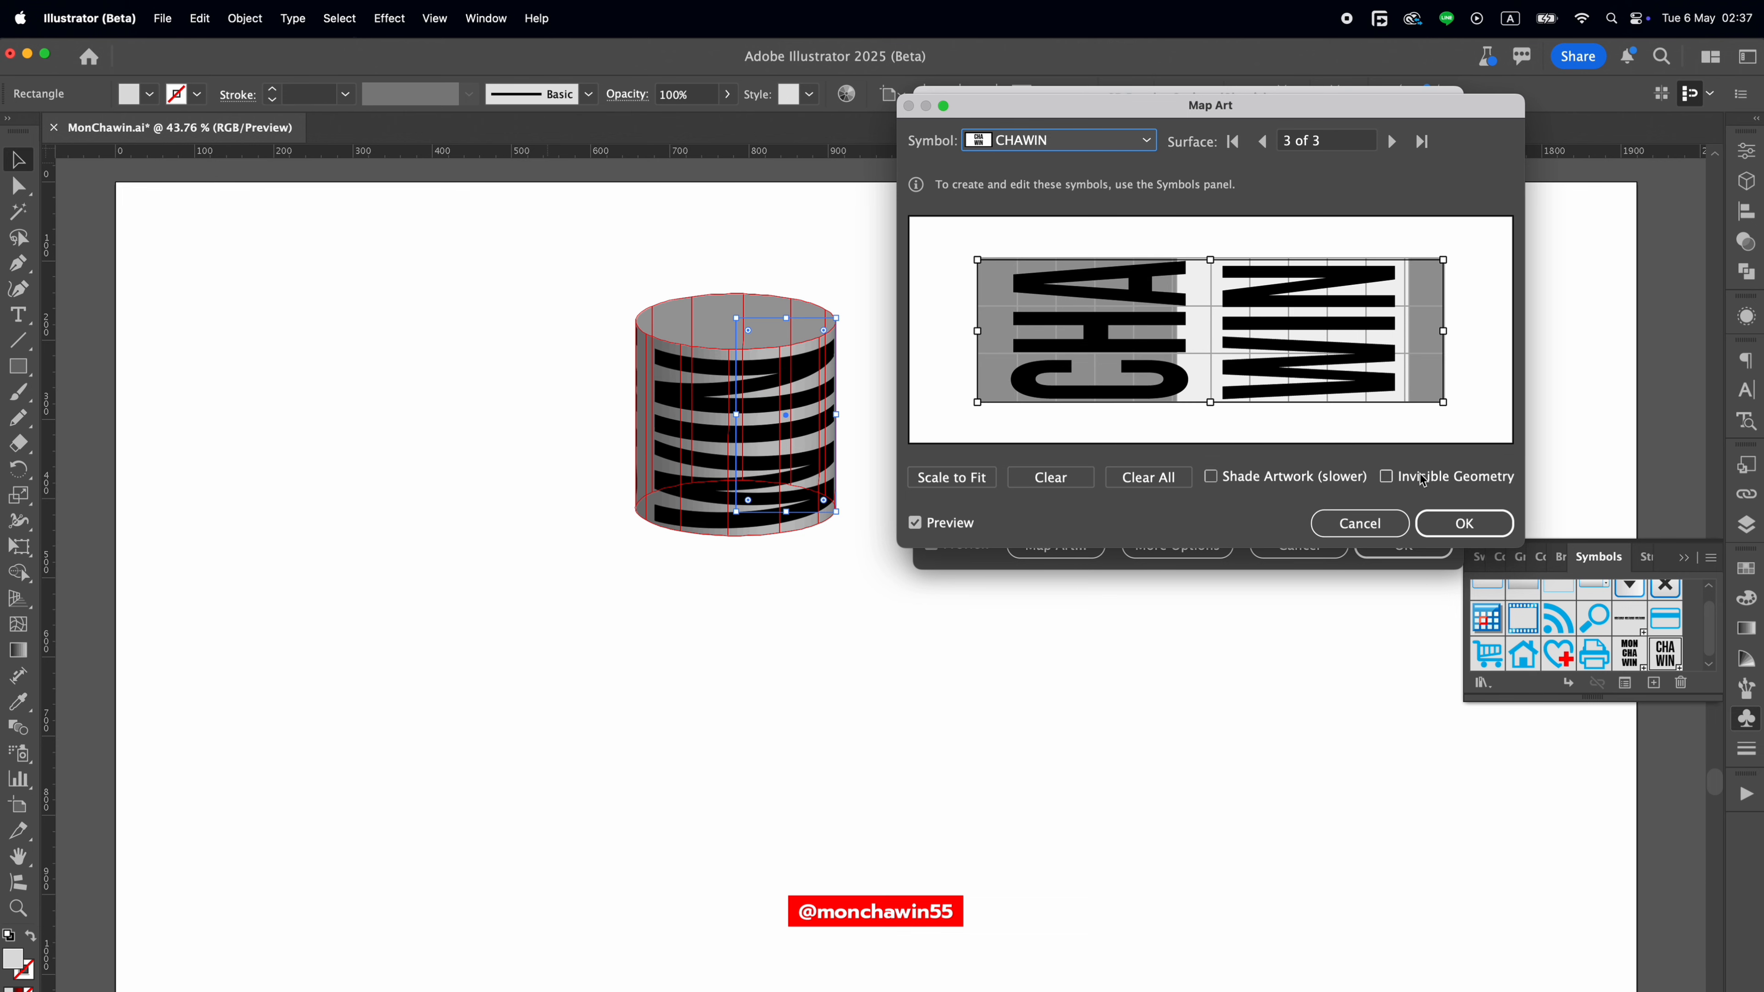
Stretch the mapped symbol slightly wider on surface 3 of 3, turn on Invisible Geometry and accept the art mapping.
{"action": "left_click_drag", "start_coordinate": [1445, 331], "coordinate": [1453, 330]}
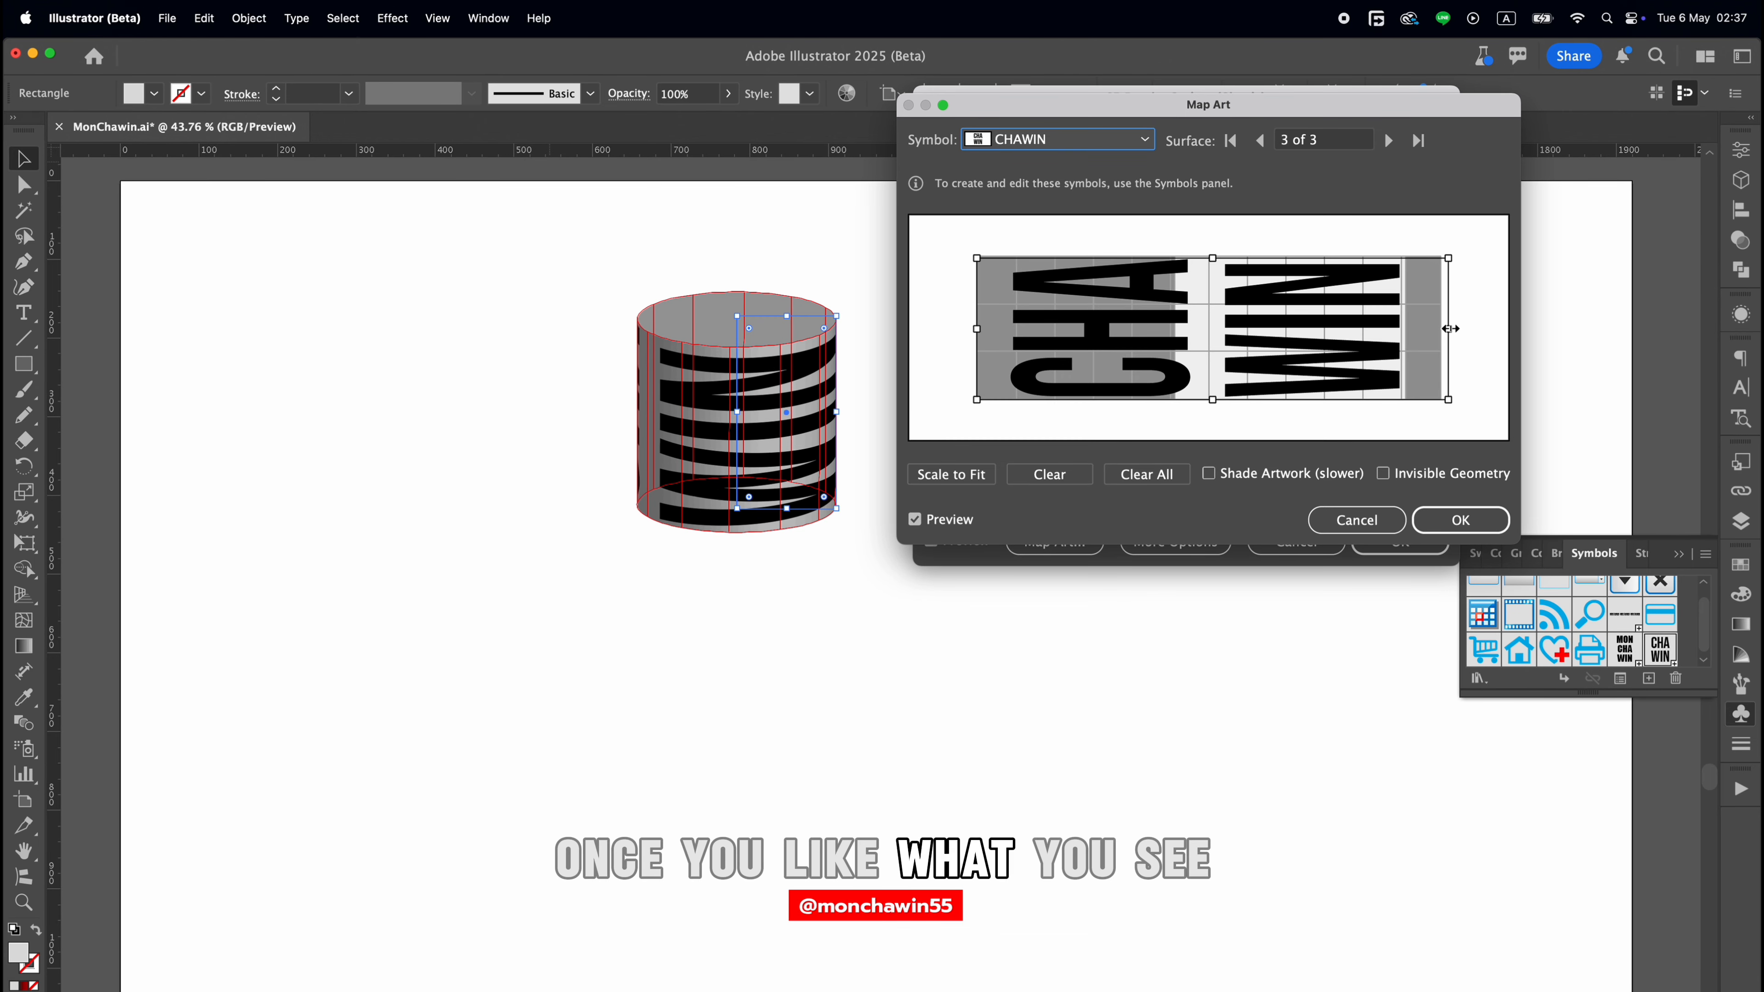
{"action": "left_click", "coordinate": [1383, 474]}
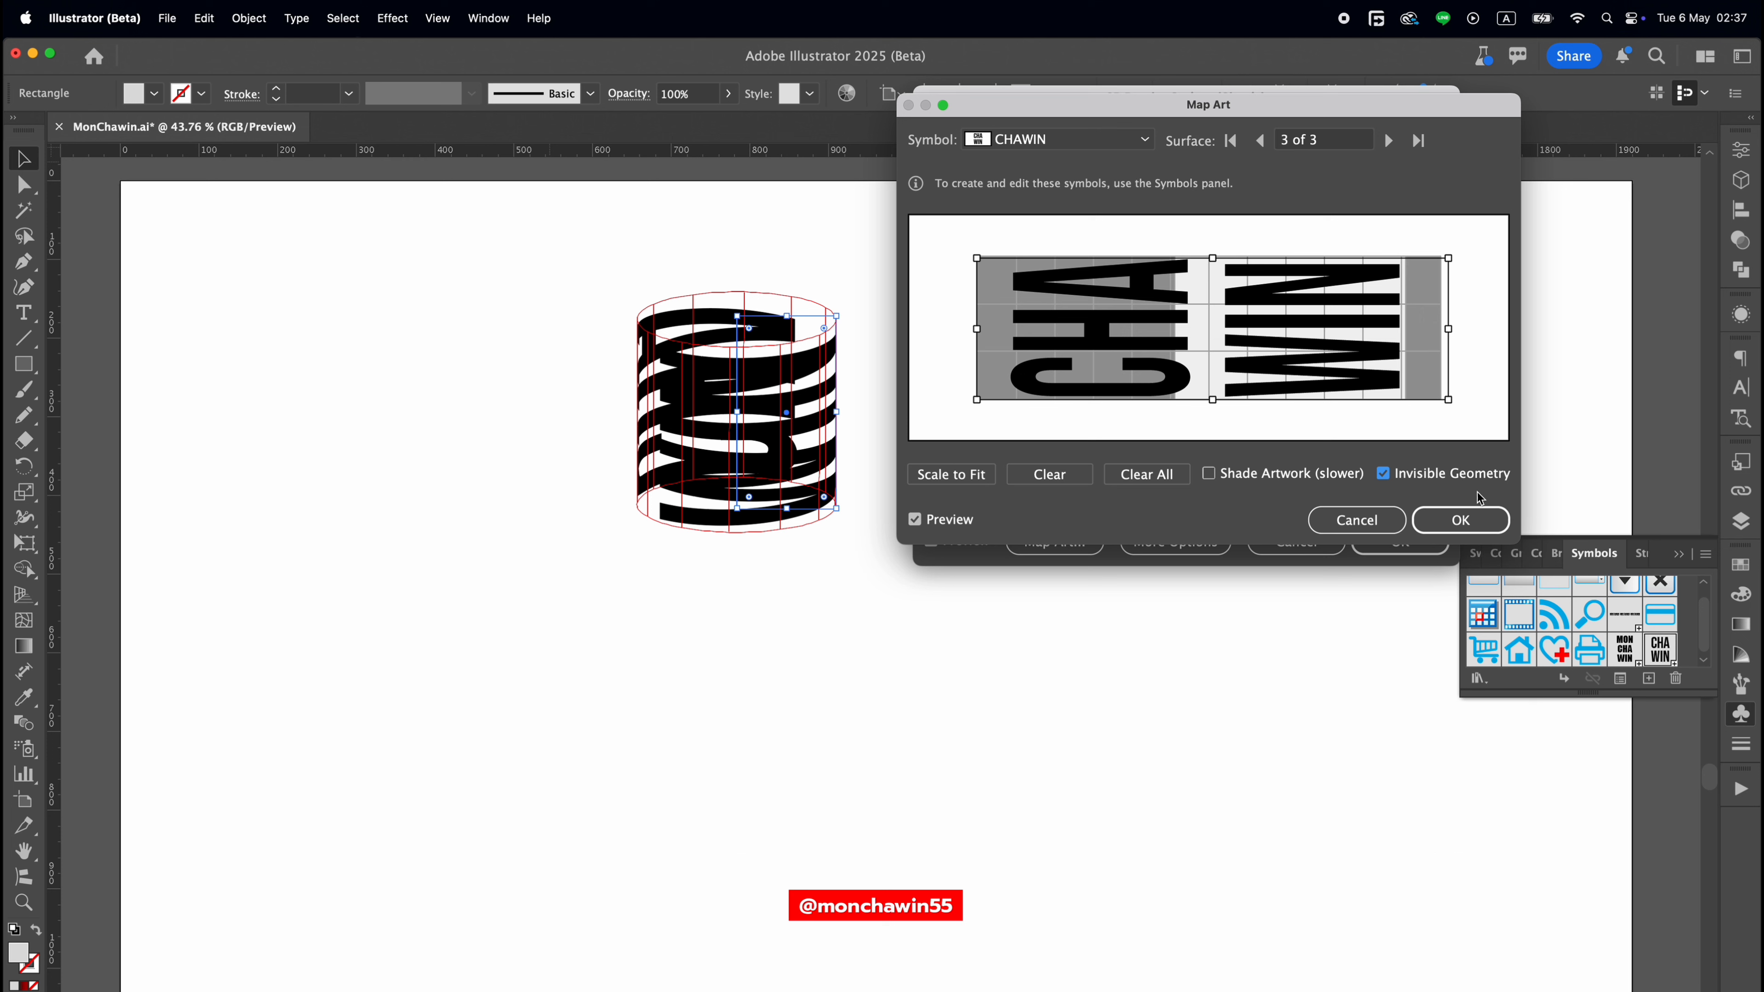
{"action": "left_click", "coordinate": [1462, 519]}
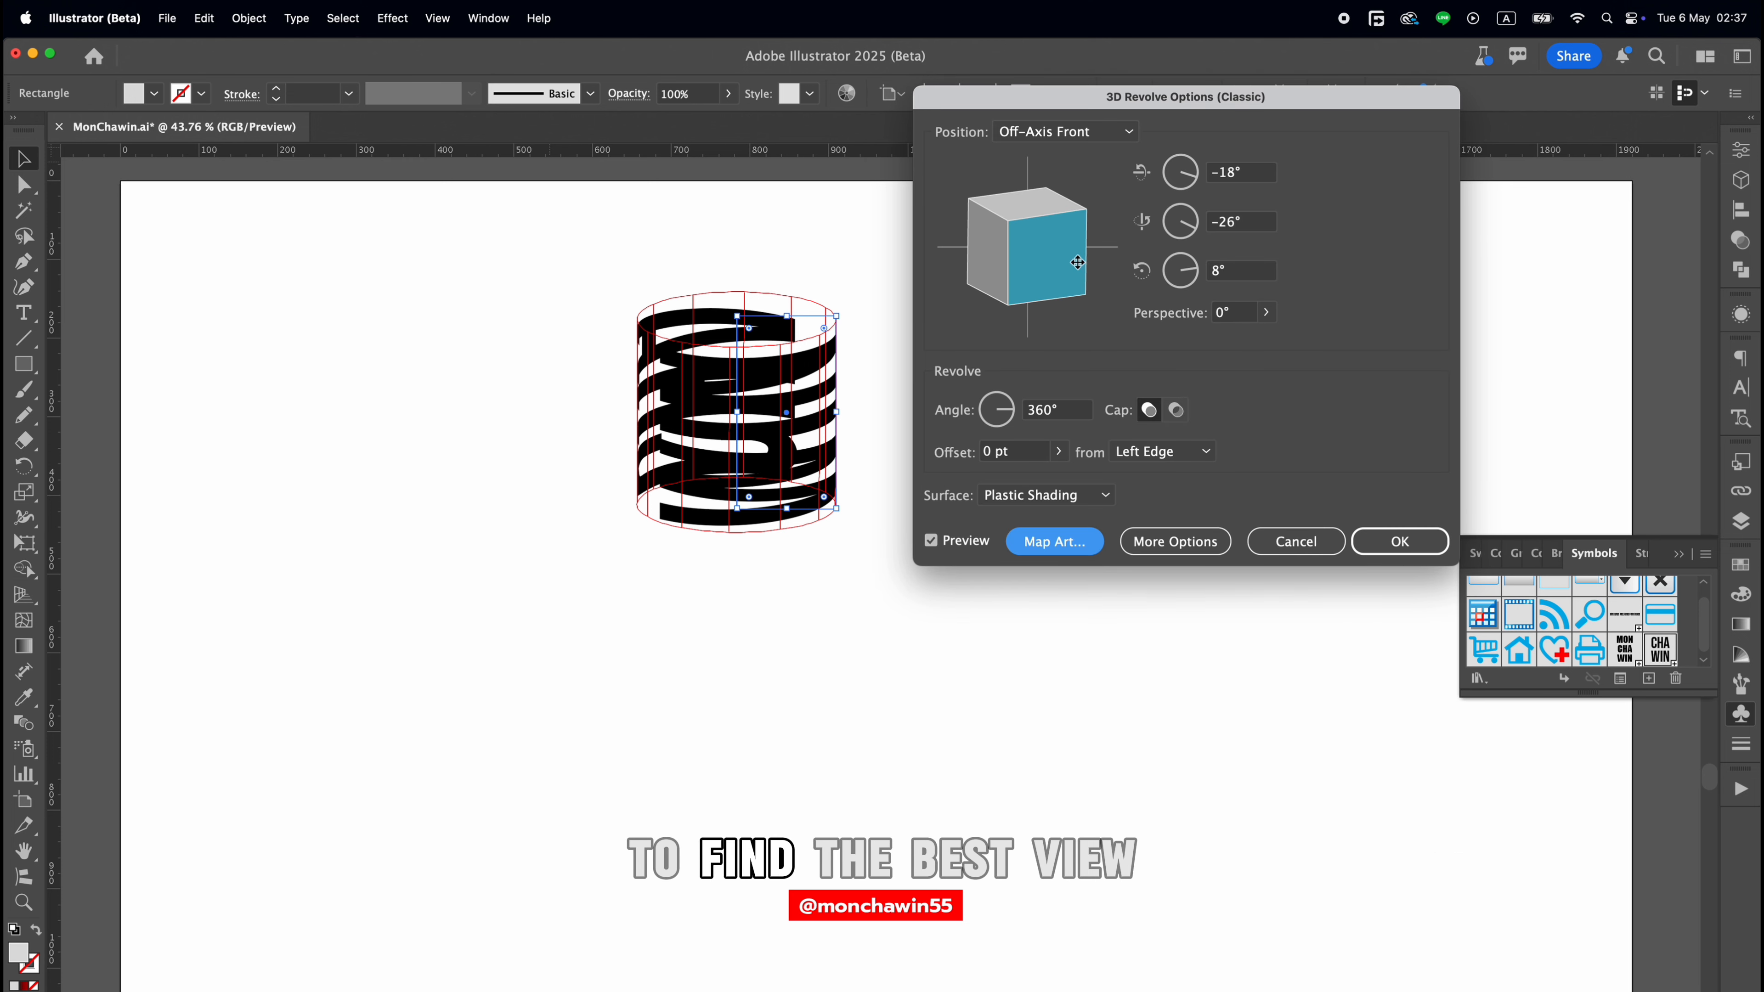
Turn the revolved cylinder through several viewing angles to a custom rotation of 56°, 36° and -89°.
{"action": "left_click_drag", "start_coordinate": [1018, 272], "coordinate": [1076, 281]}
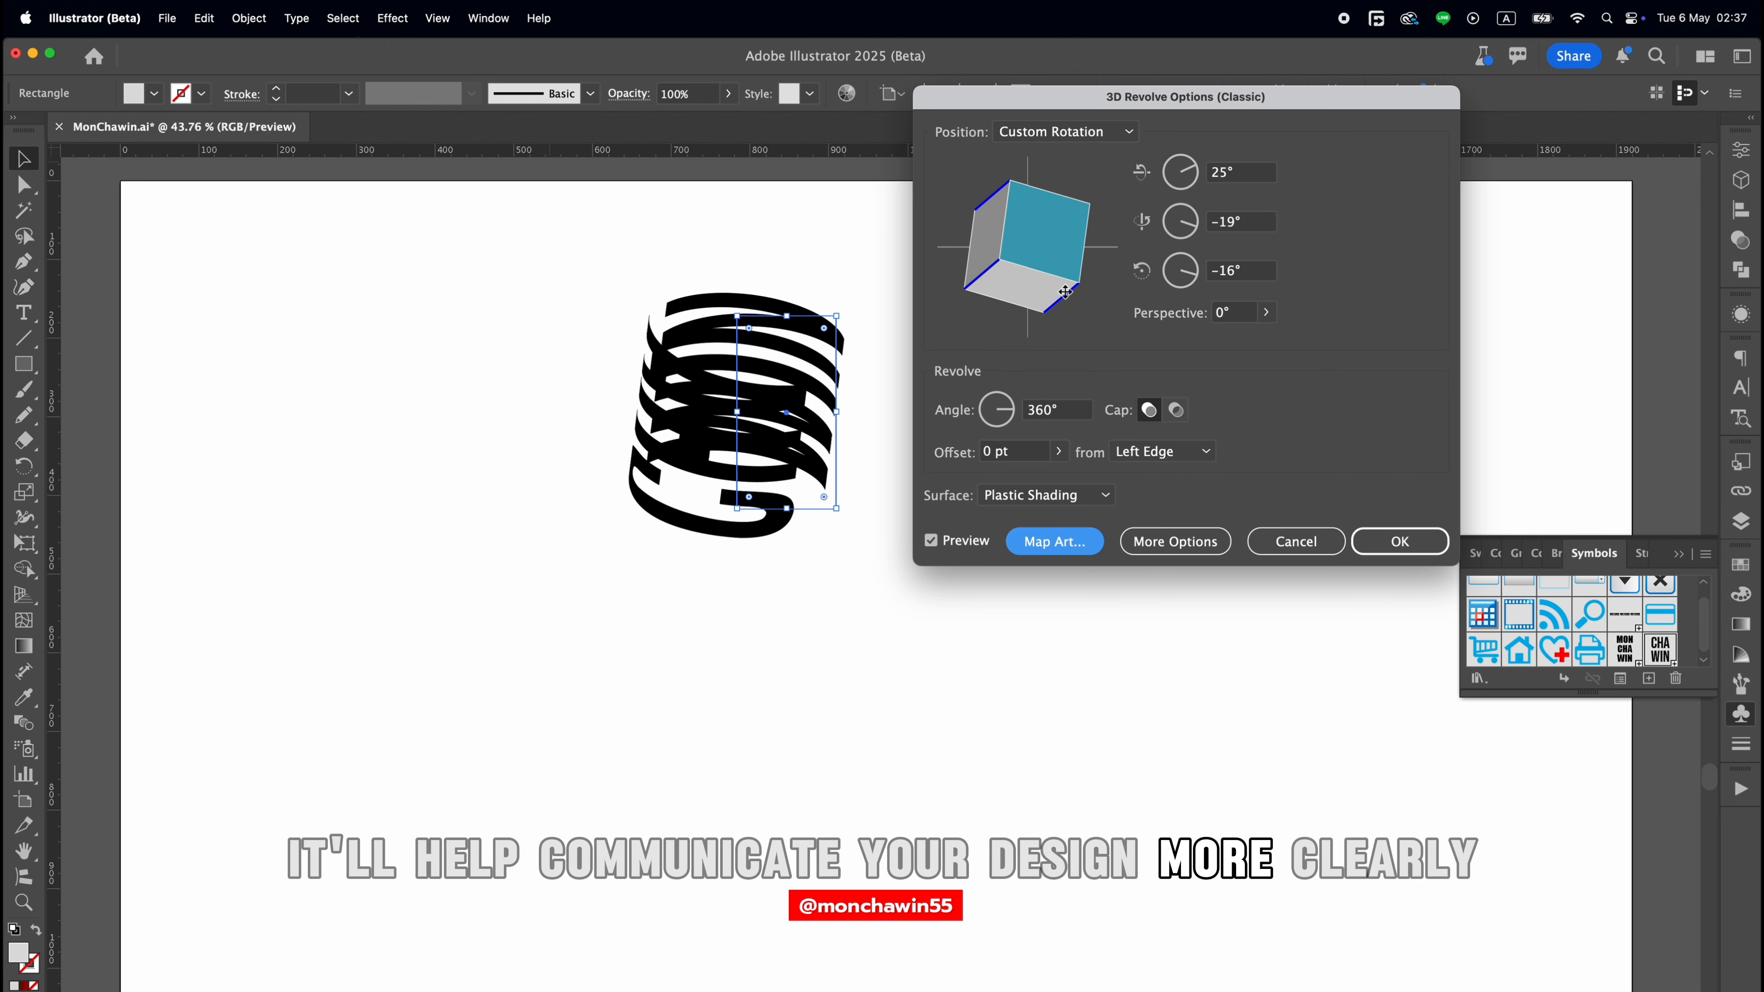
{"action": "left_click", "coordinate": [1066, 274]}
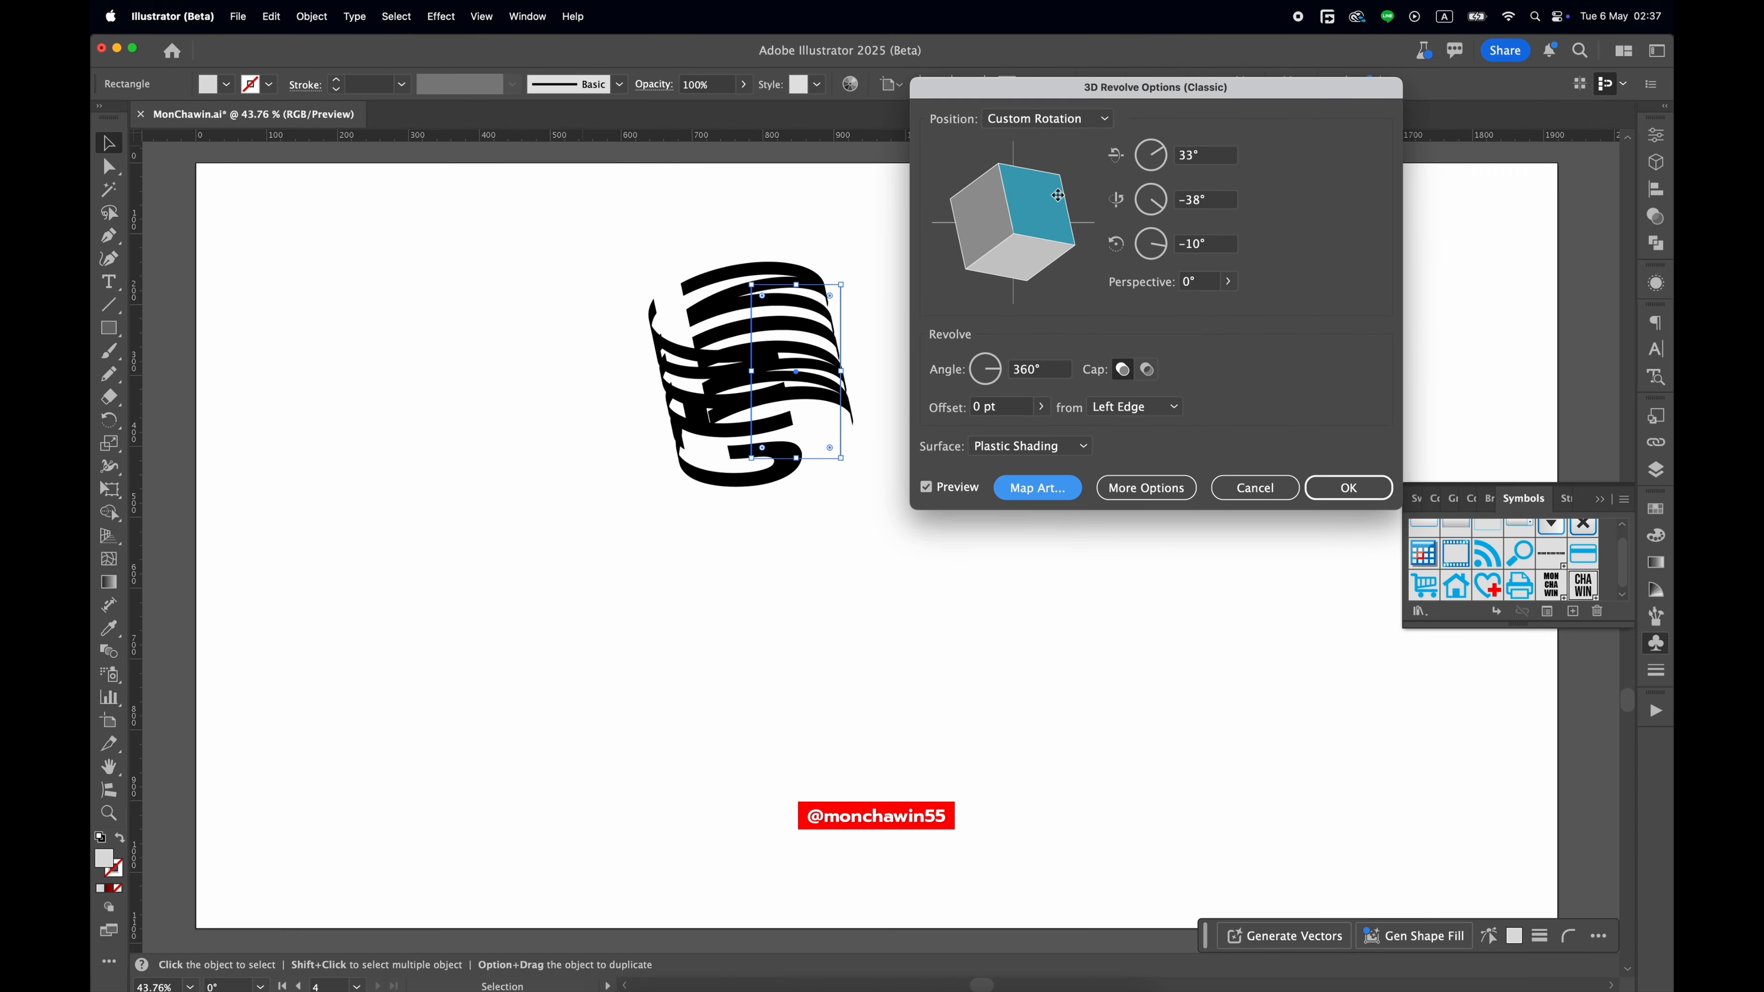
{"action": "left_click_drag", "start_coordinate": [1086, 265], "coordinate": [1064, 160]}
{"action": "left_click_drag", "start_coordinate": [1020, 273], "coordinate": [1048, 213]}
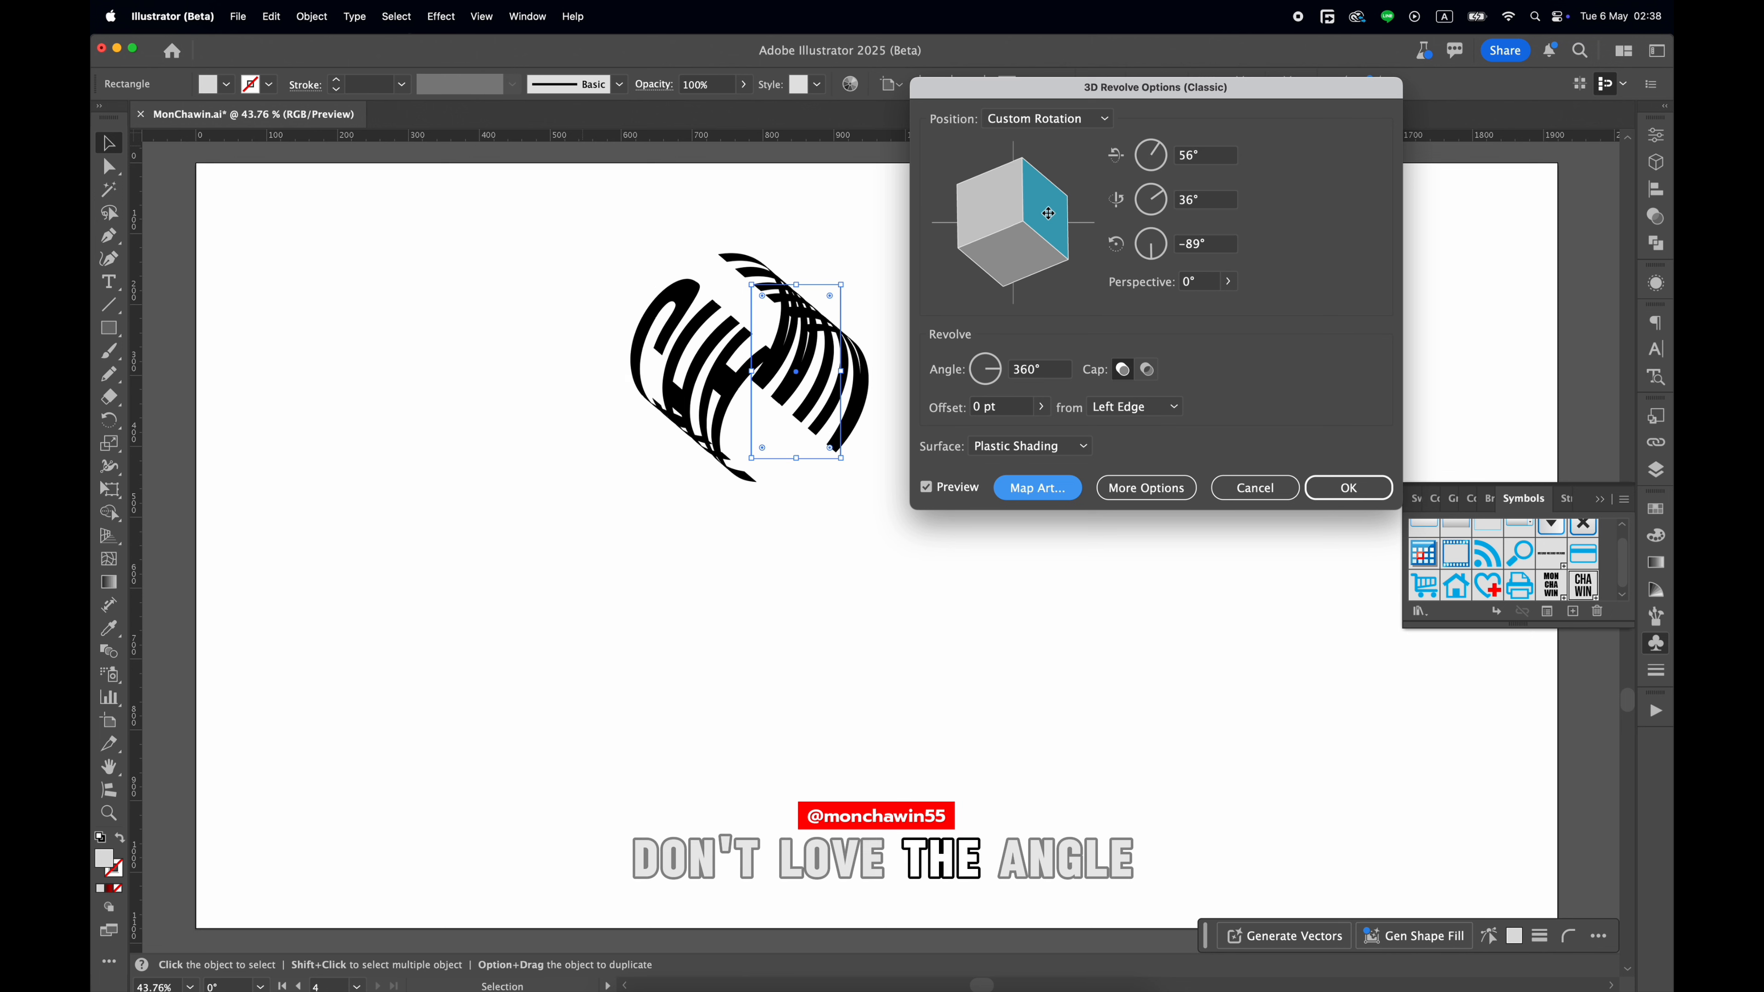
Reopen the art mapping, rotate the symbol 180° on surface 3 of 3 and accept the mapping.
{"action": "left_click", "coordinate": [1037, 487]}
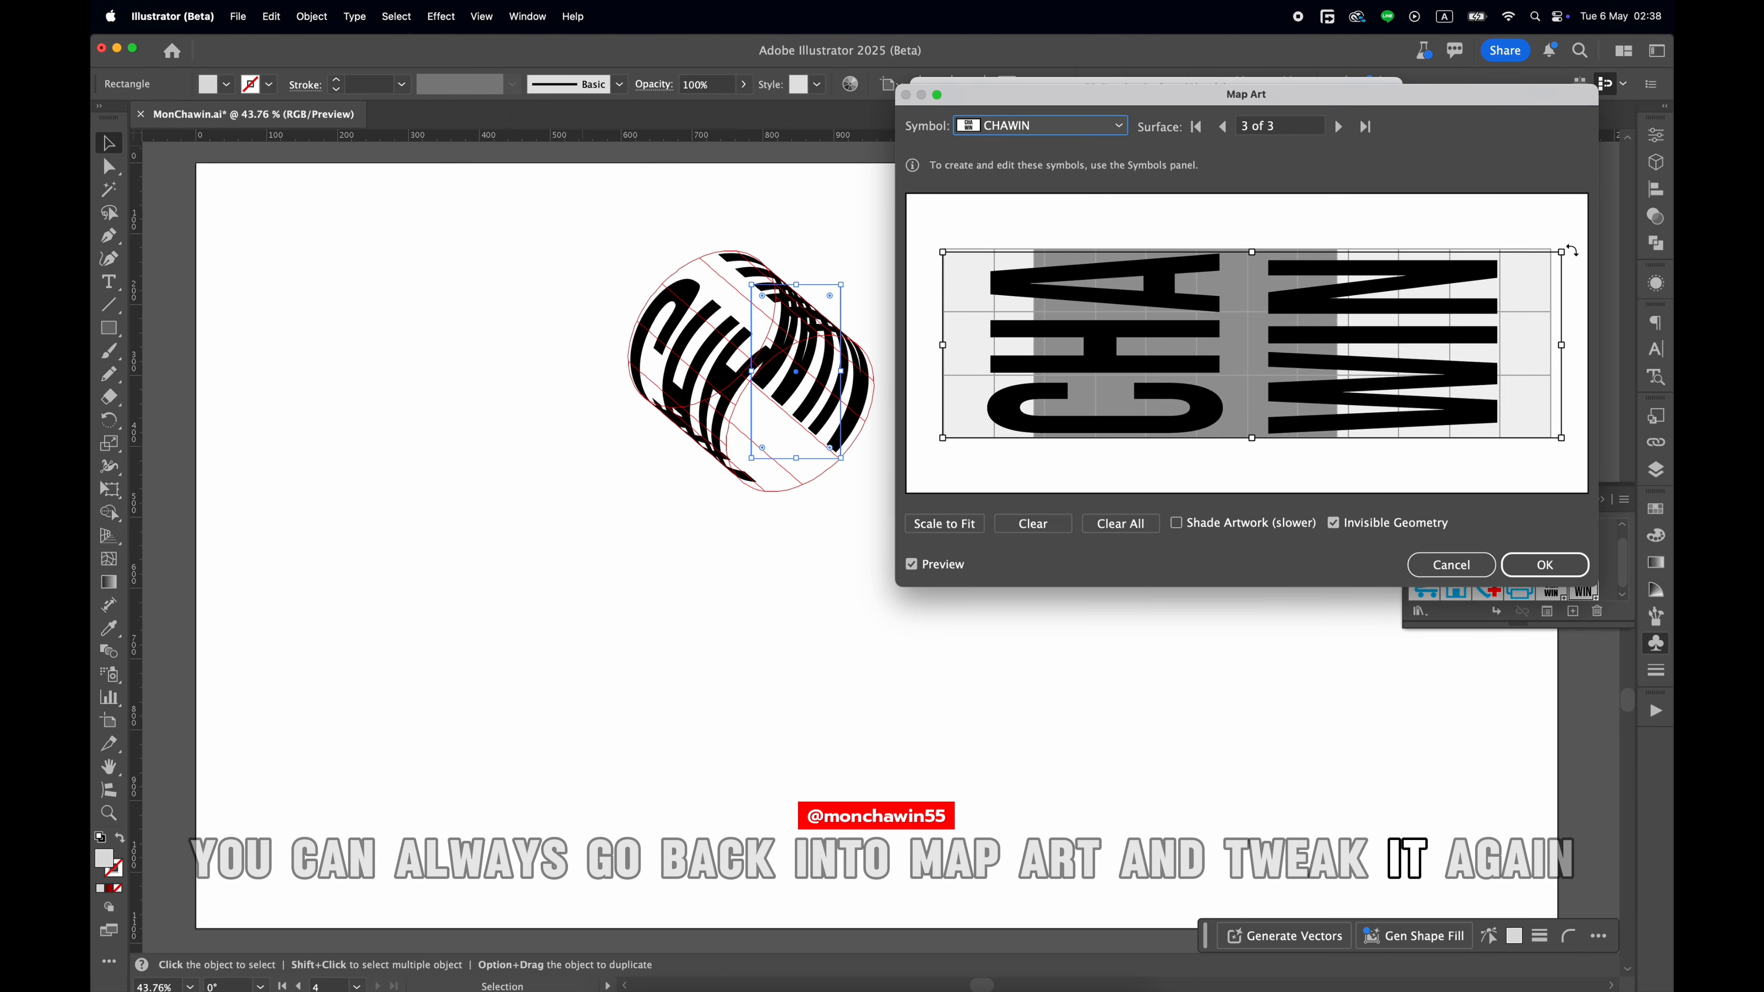
{"action": "left_click_drag", "start_coordinate": [1570, 251], "coordinate": [1093, 457]}
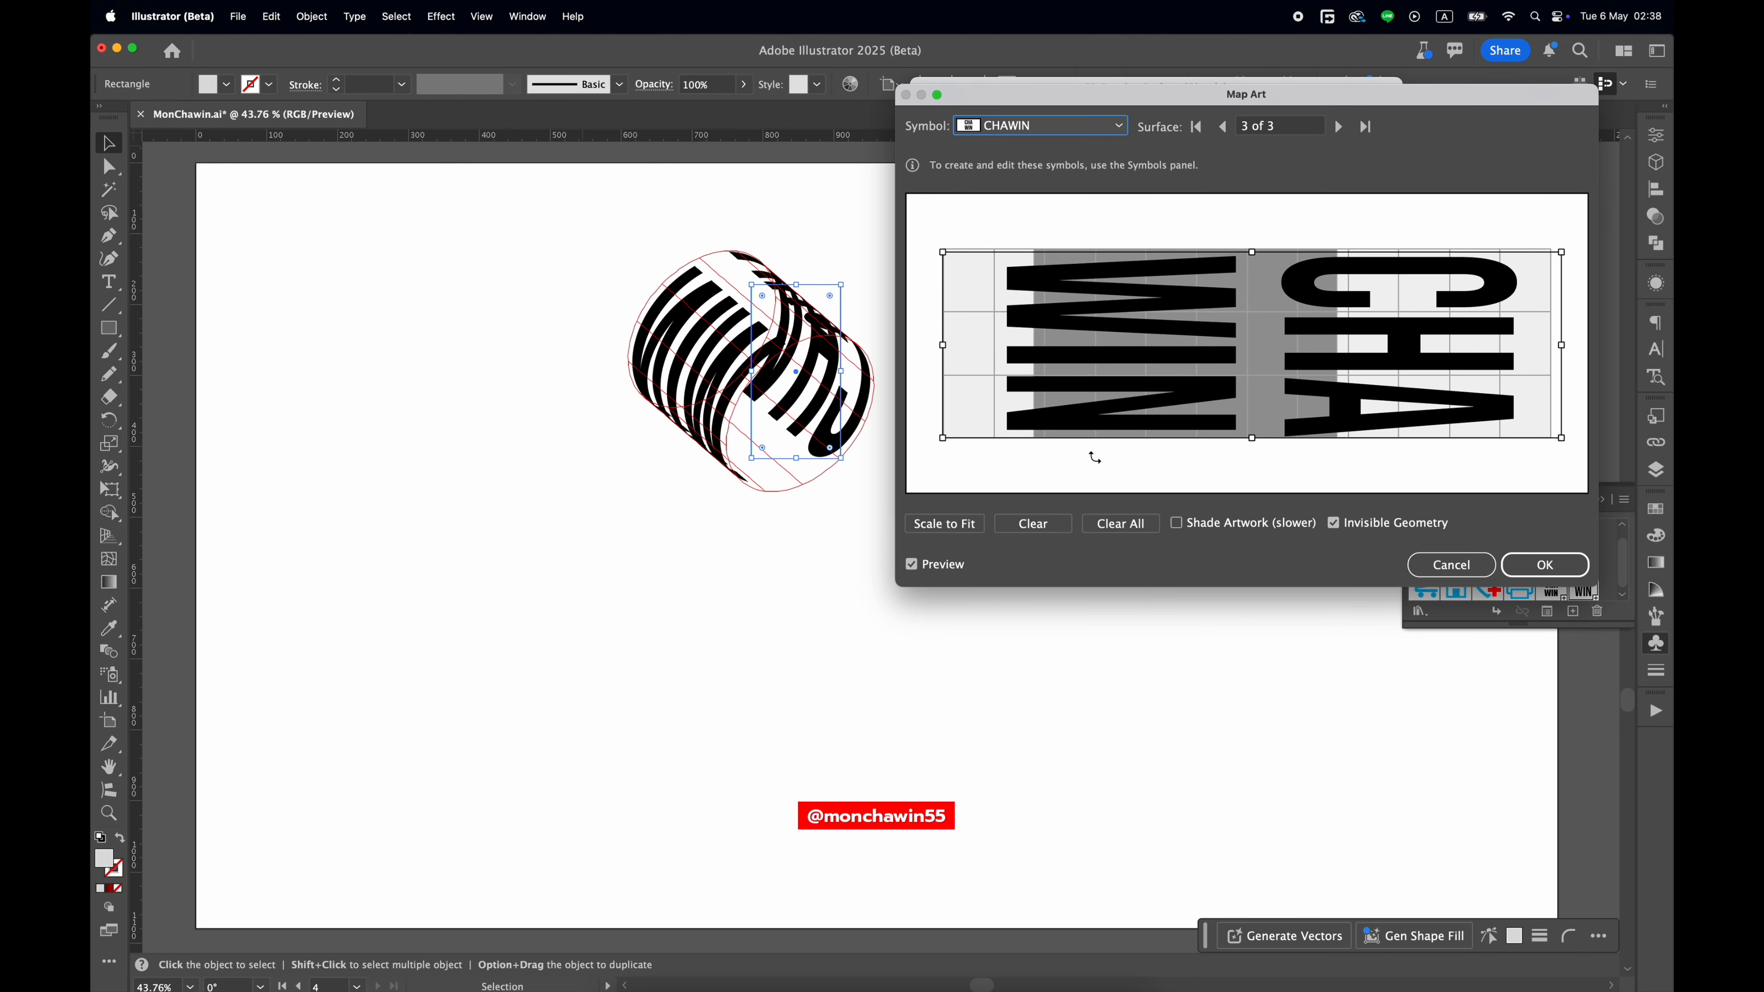
{"action": "left_click", "coordinate": [1533, 565]}
Rotate the cylinder to a custom rotation of -143°, 0° and 89° and apply the 3D Revolve effect.
{"action": "left_click_drag", "start_coordinate": [1050, 257], "coordinate": [1034, 200]}
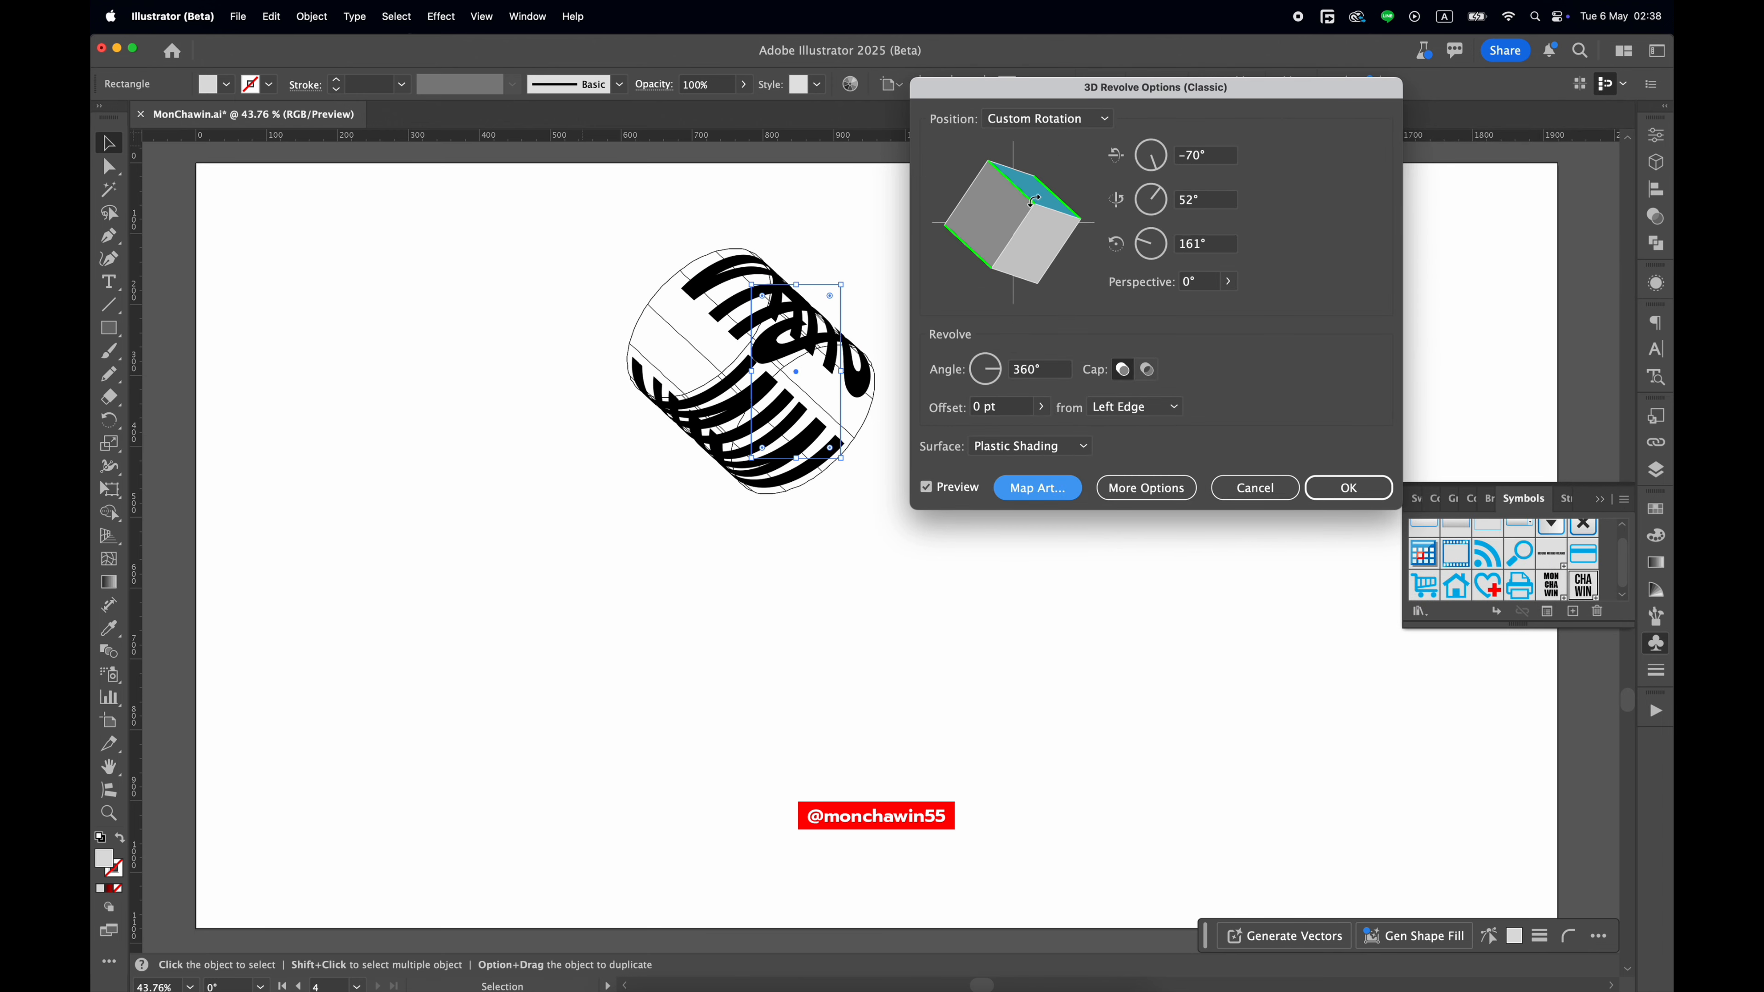
{"action": "left_click_drag", "start_coordinate": [991, 260], "coordinate": [999, 215]}
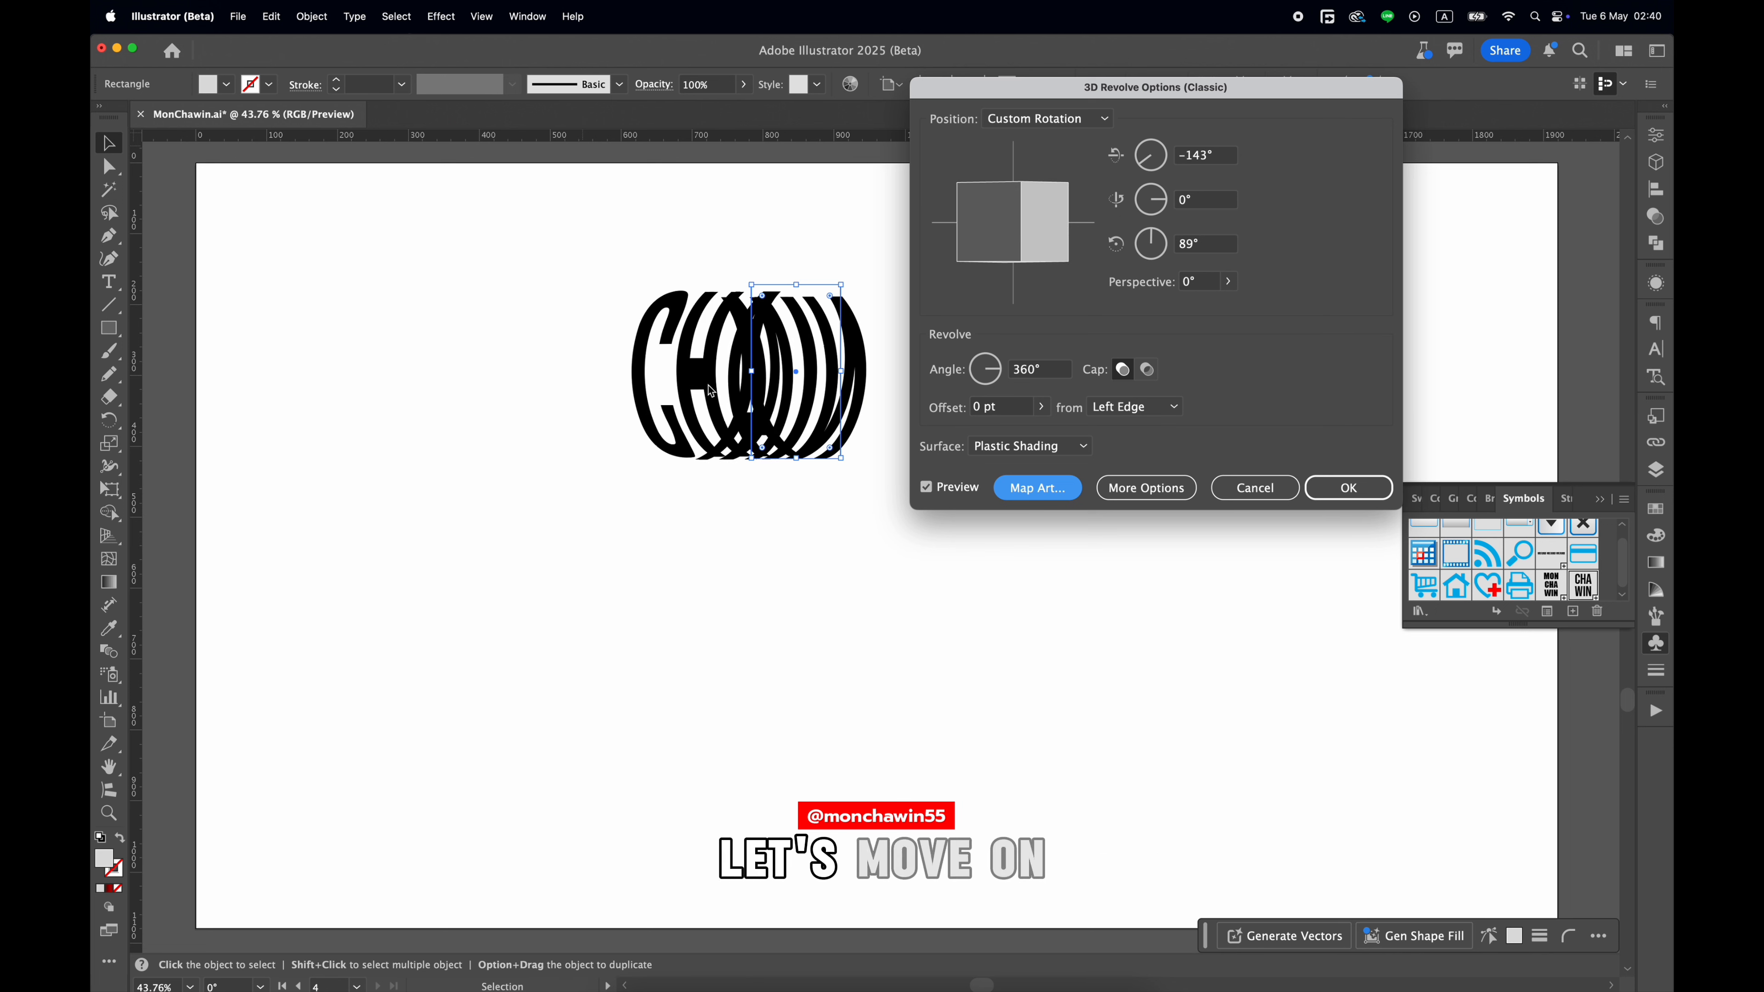
{"action": "left_click", "coordinate": [1348, 486]}
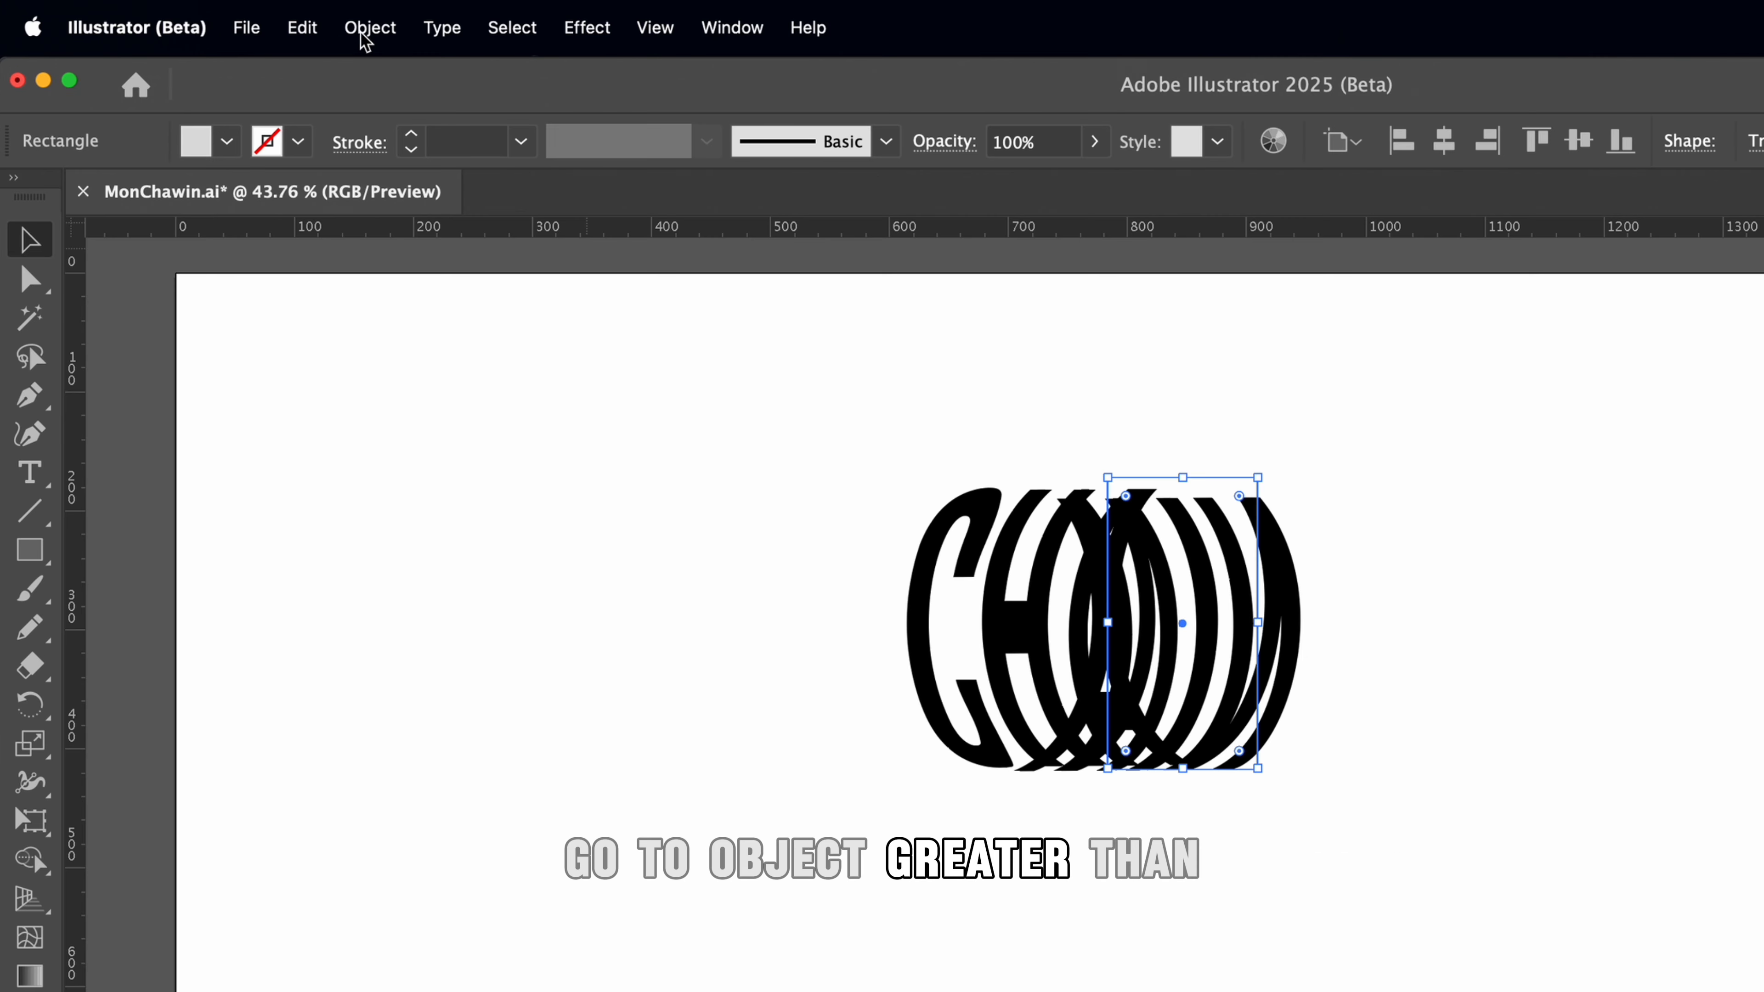
Expand the appearance of the 3D text object and split its overlapping shapes with the Divide pathfinder.
{"action": "left_click", "coordinate": [321, 18]}
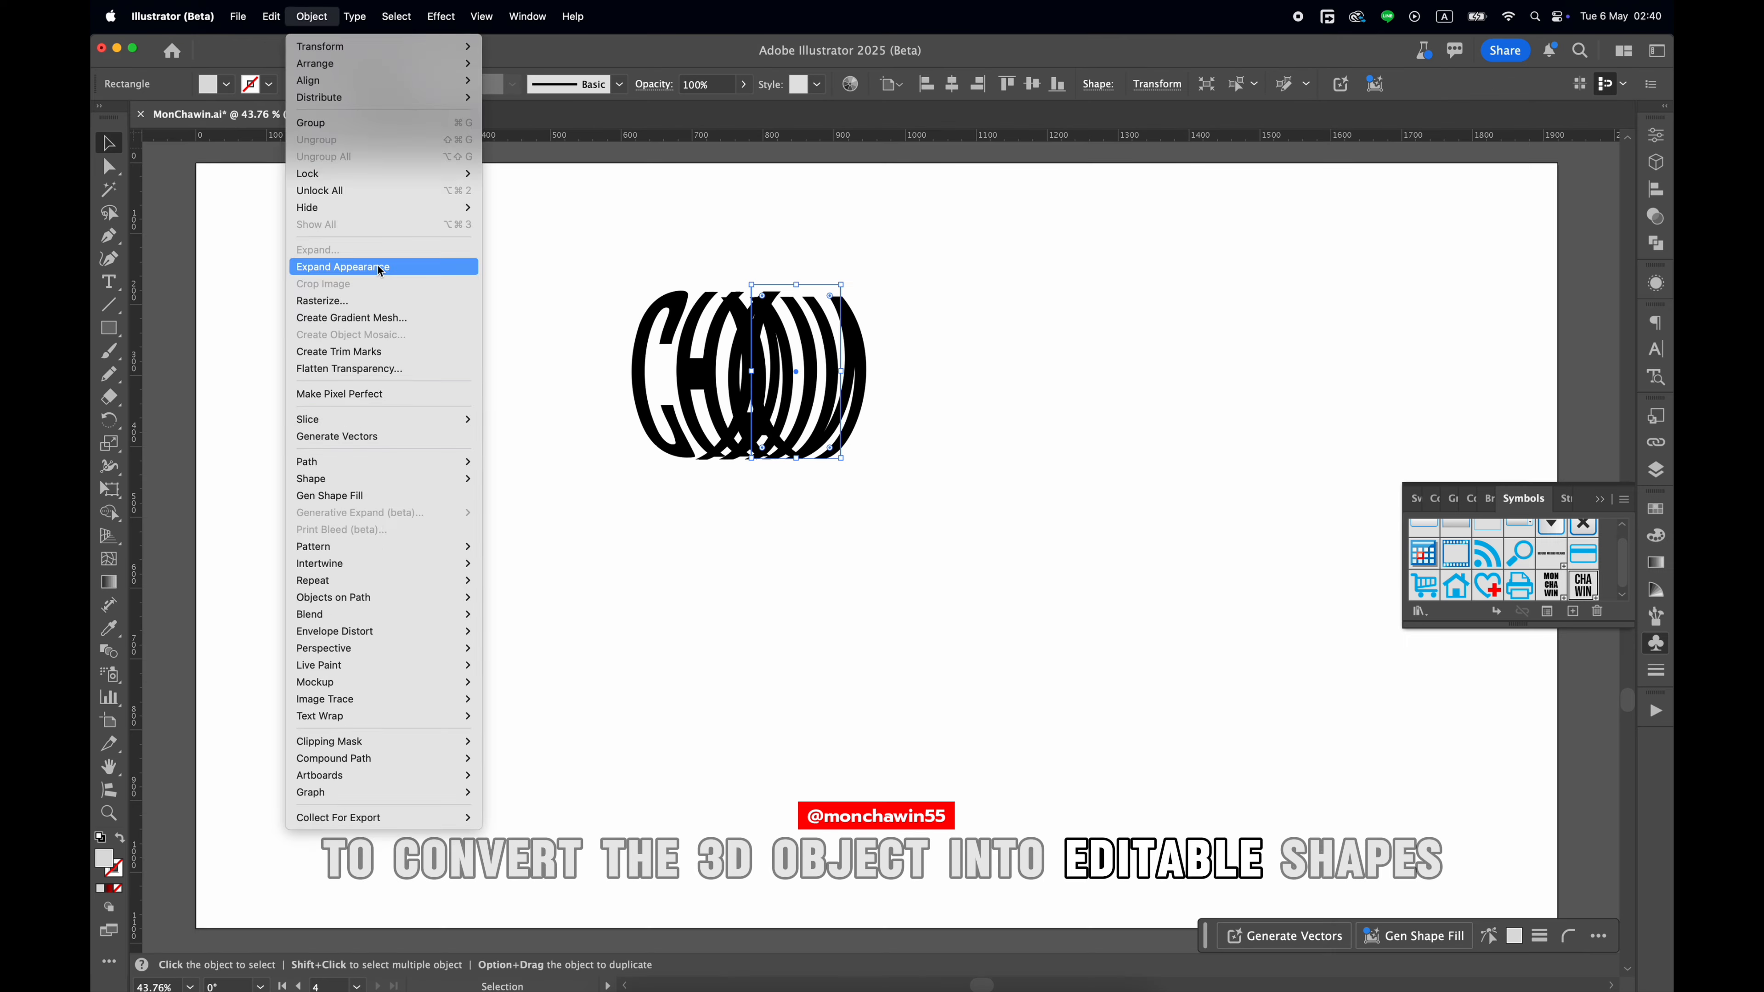
{"action": "left_click", "coordinate": [450, 447]}
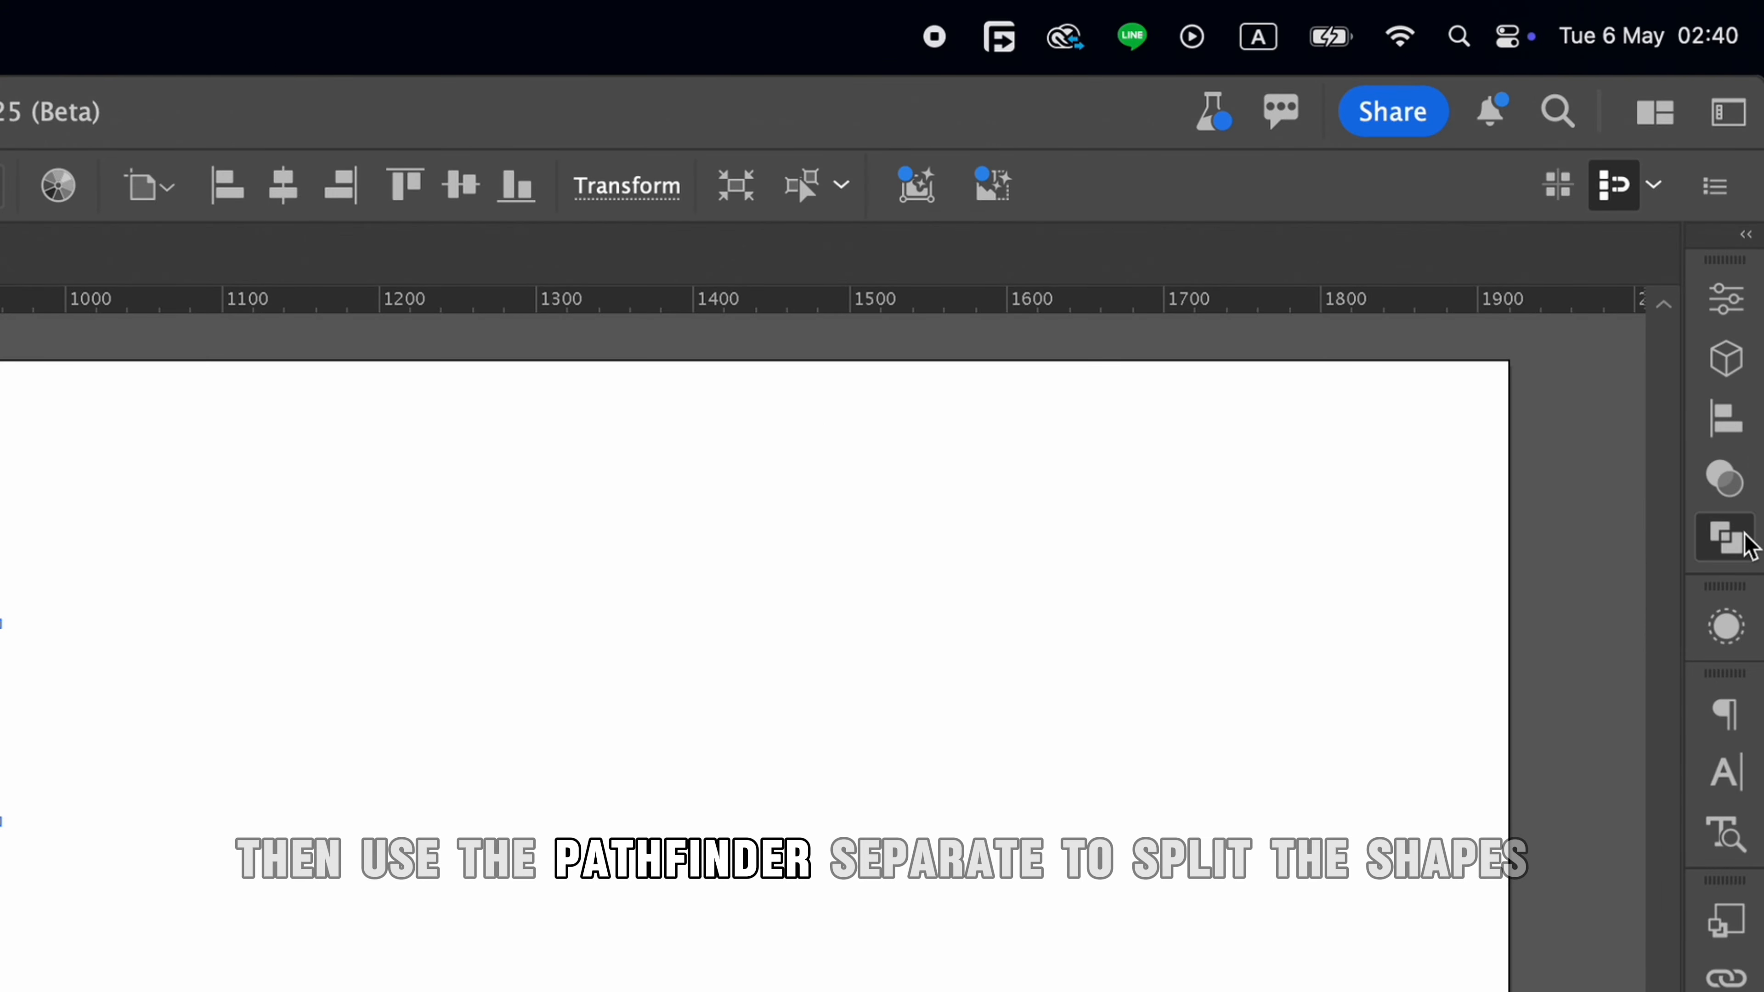
{"action": "left_click", "coordinate": [1744, 540]}
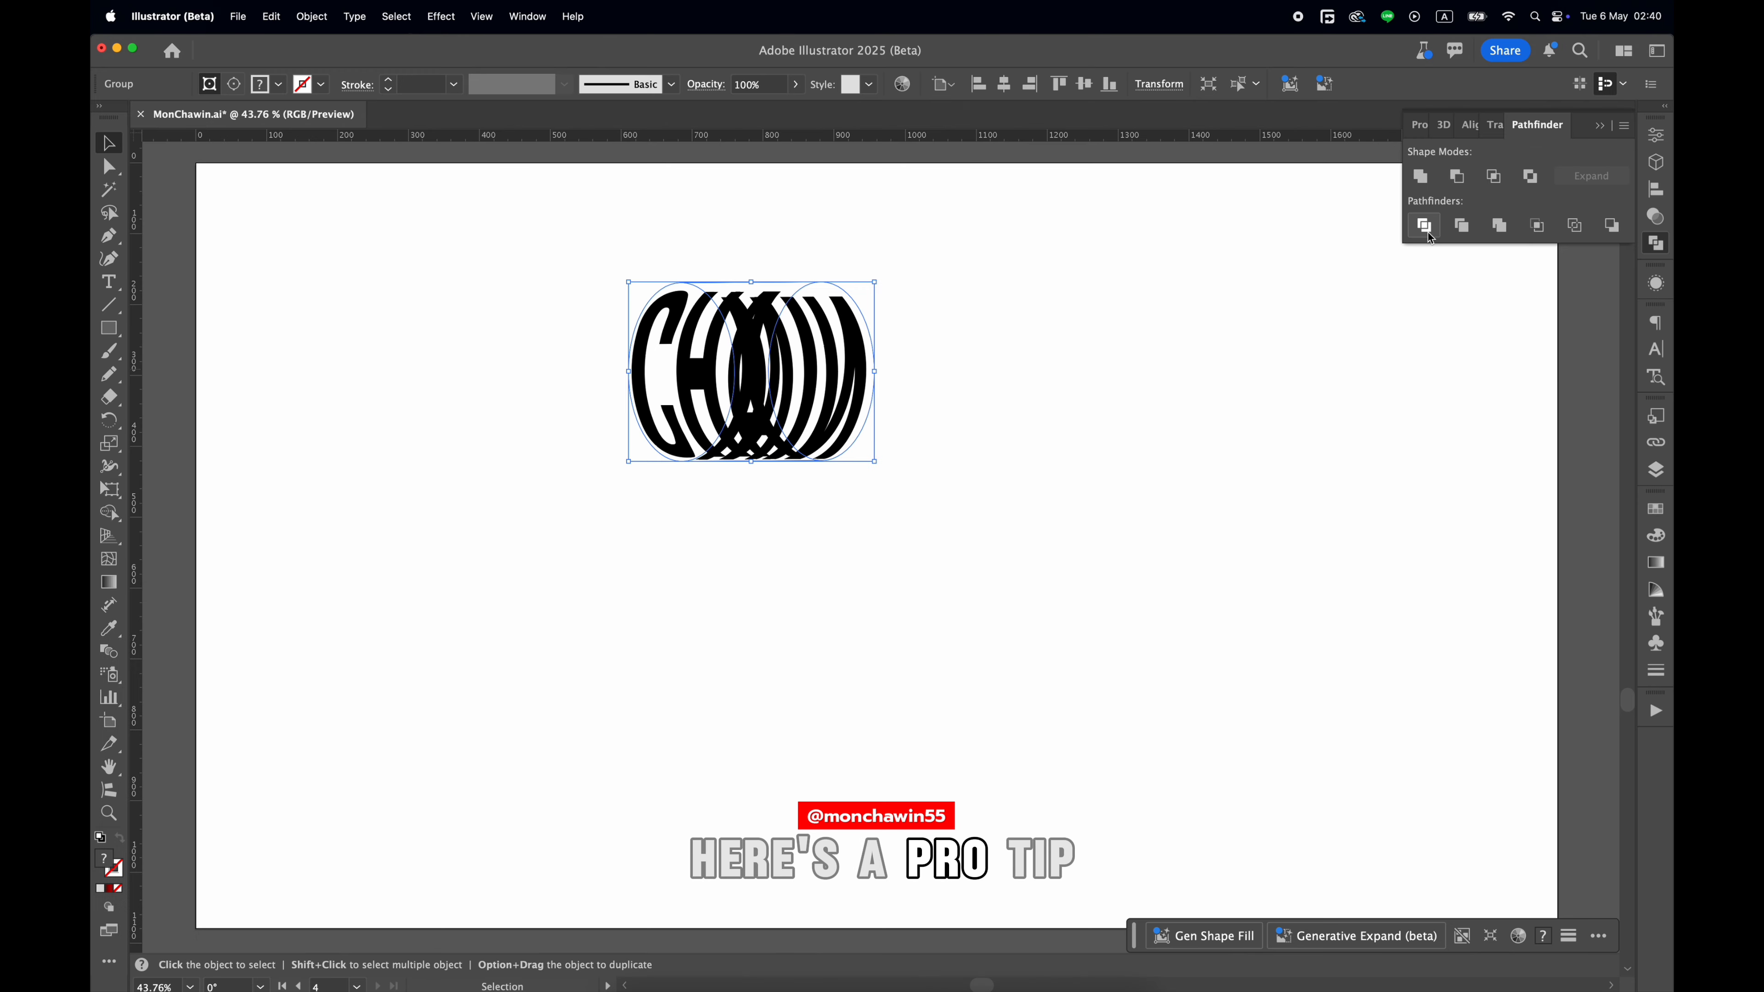
{"action": "left_click", "coordinate": [1222, 526]}
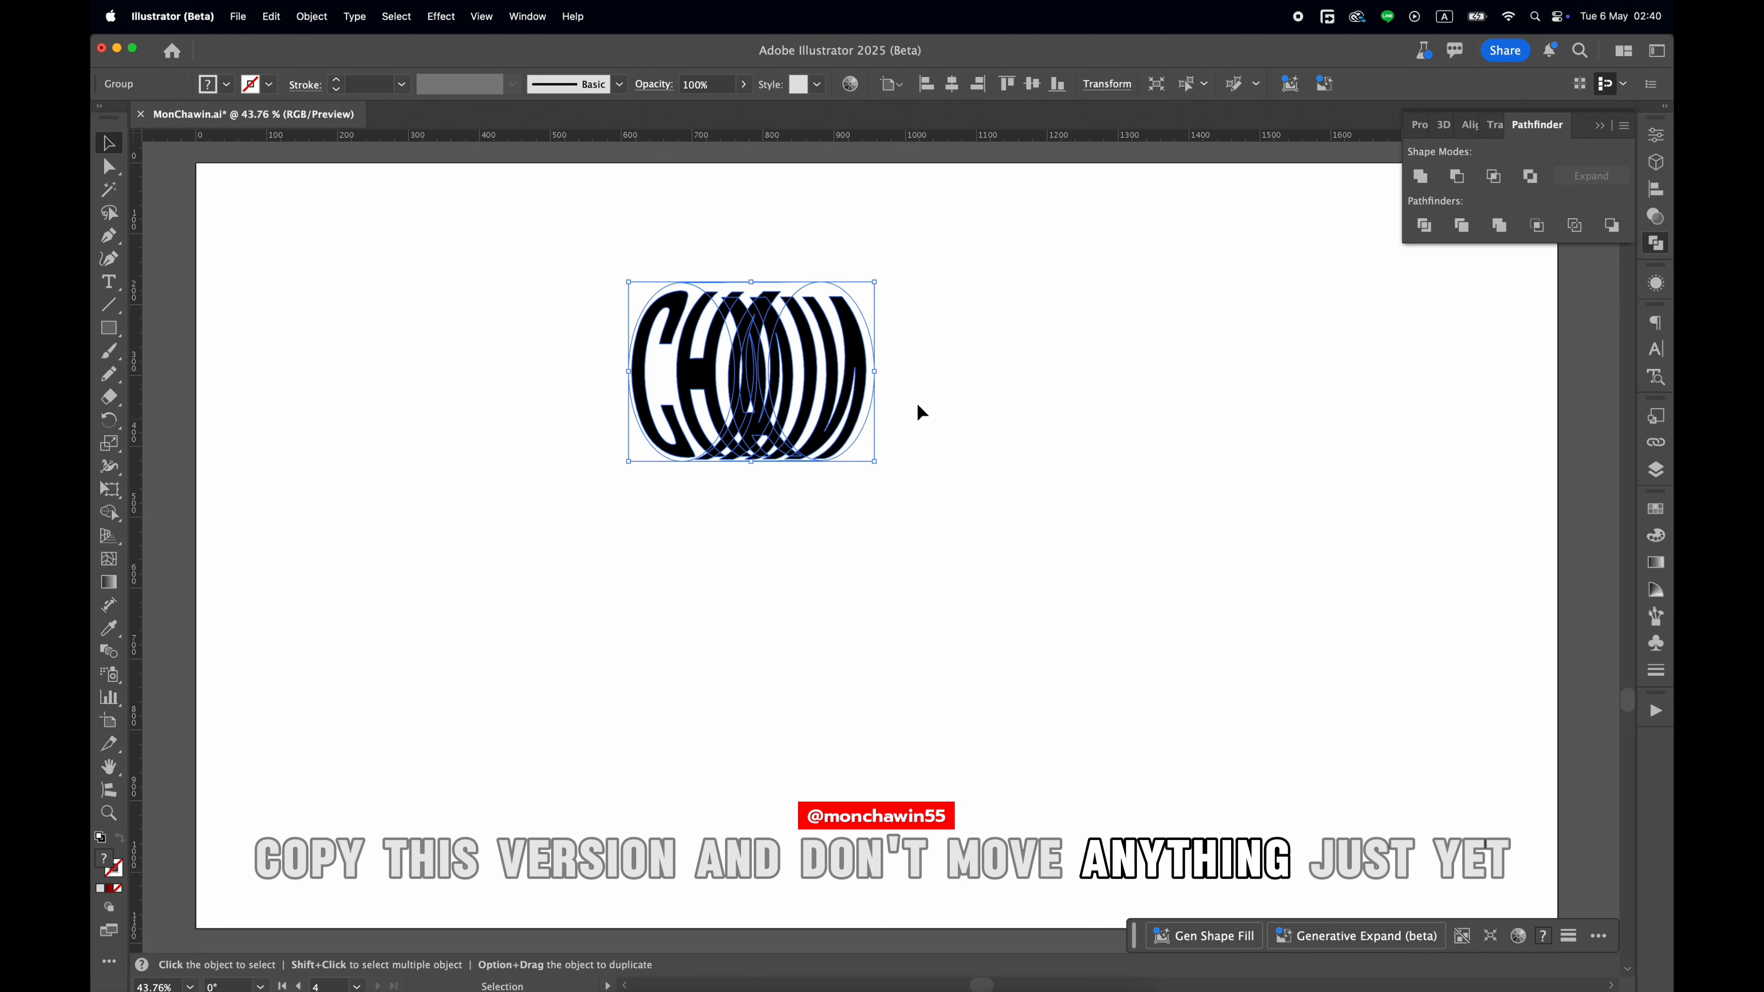
Copy the divided text artwork without moving it and isolate its group for editing.
{"action": "right_click", "coordinate": [772, 369]}
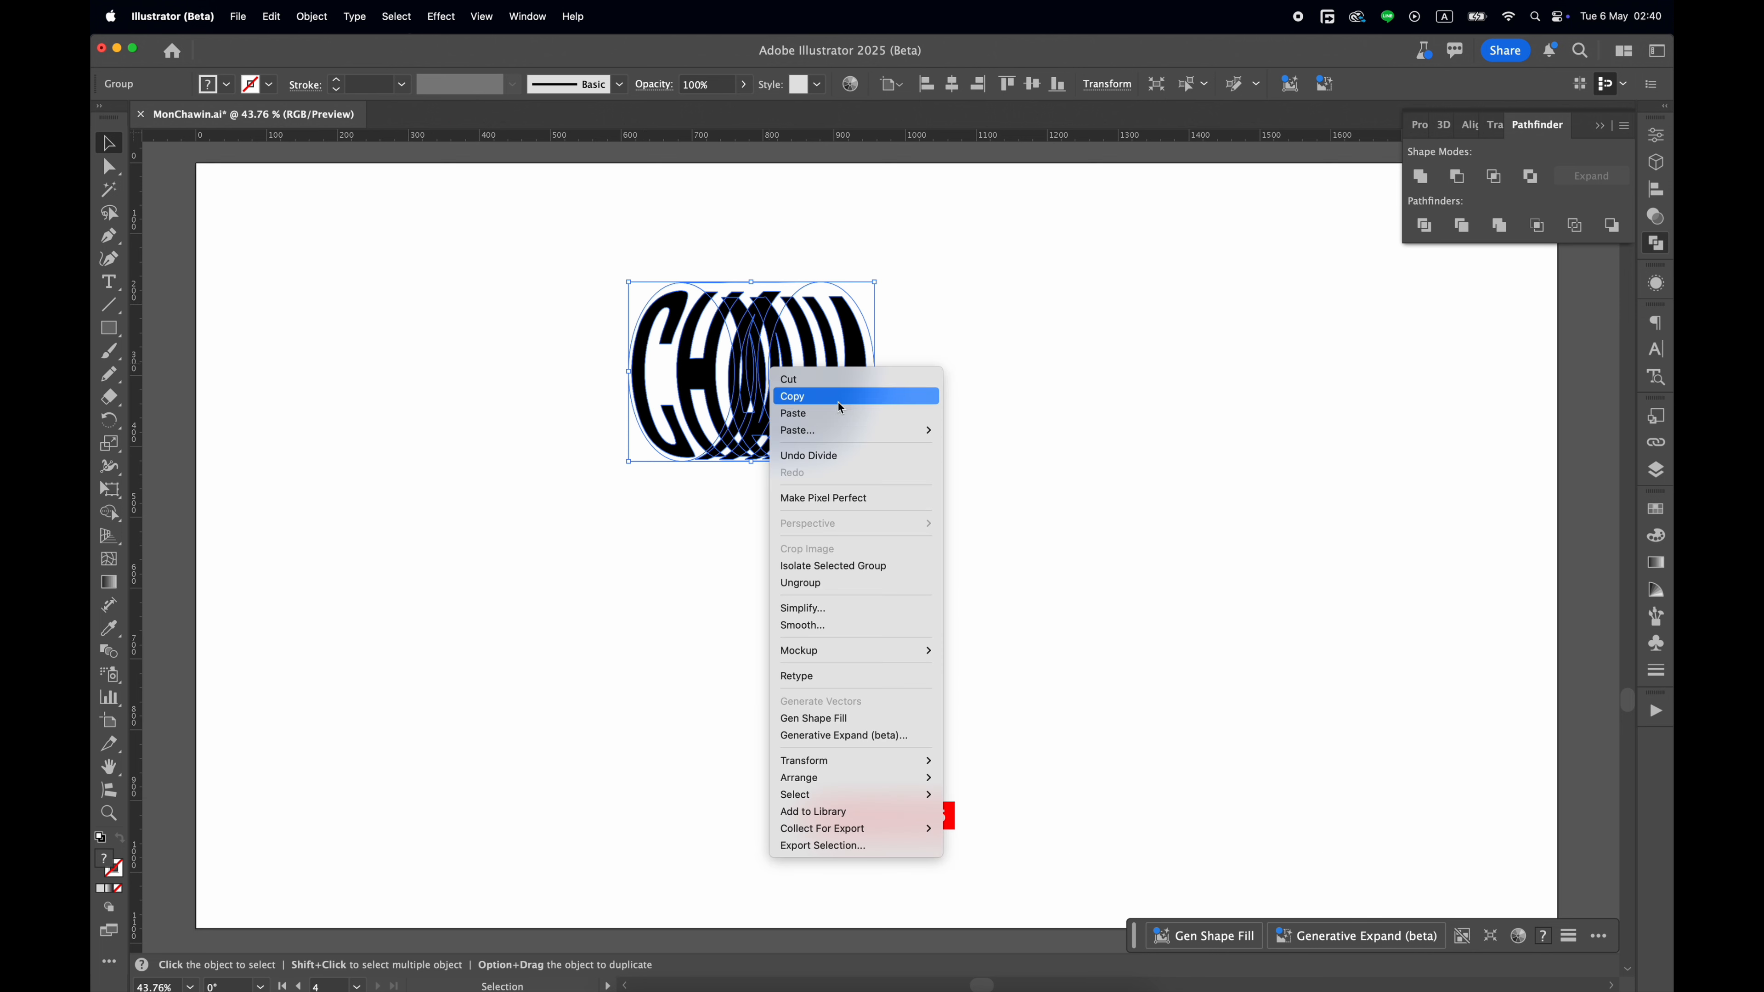
{"action": "left_click", "coordinate": [839, 402]}
{"action": "double_click", "coordinate": [691, 385]}
{"action": "scroll", "coordinate": [691, 386], "scroll_direction": "up", "scroll_amount": 1}
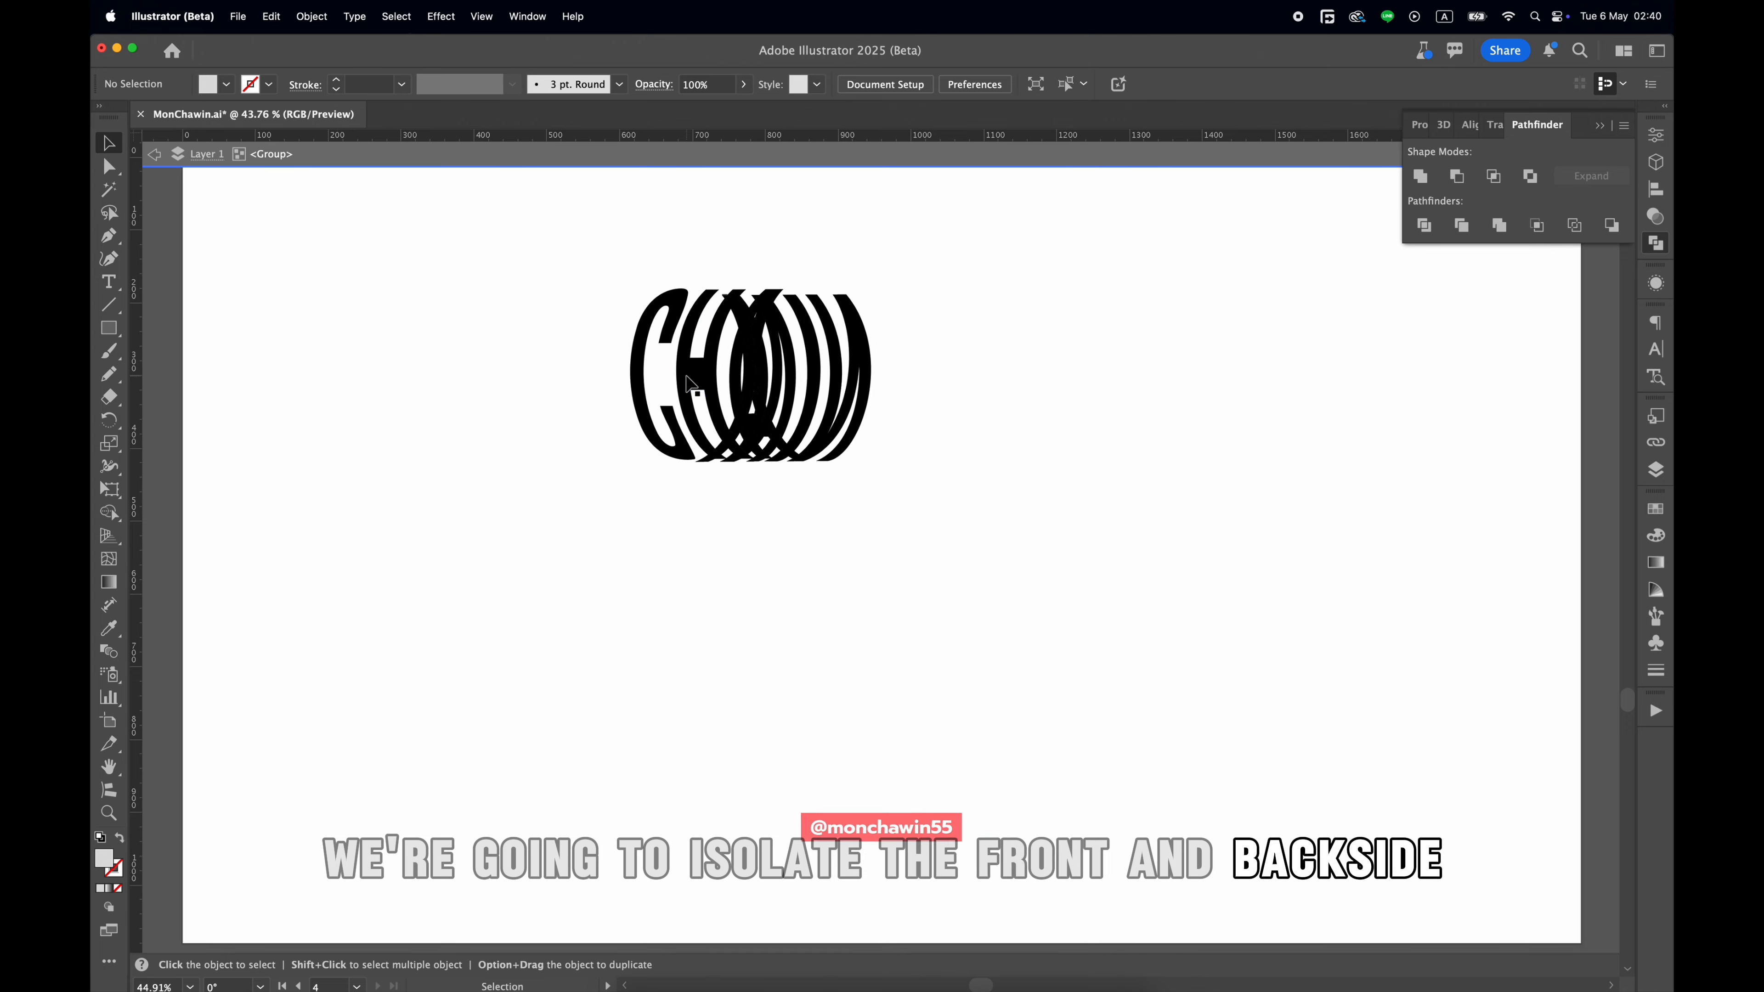
{"action": "scroll", "coordinate": [691, 385], "scroll_direction": "up", "scroll_amount": 3}
{"action": "left_click_drag", "start_coordinate": [532, 253], "coordinate": [1033, 571]}
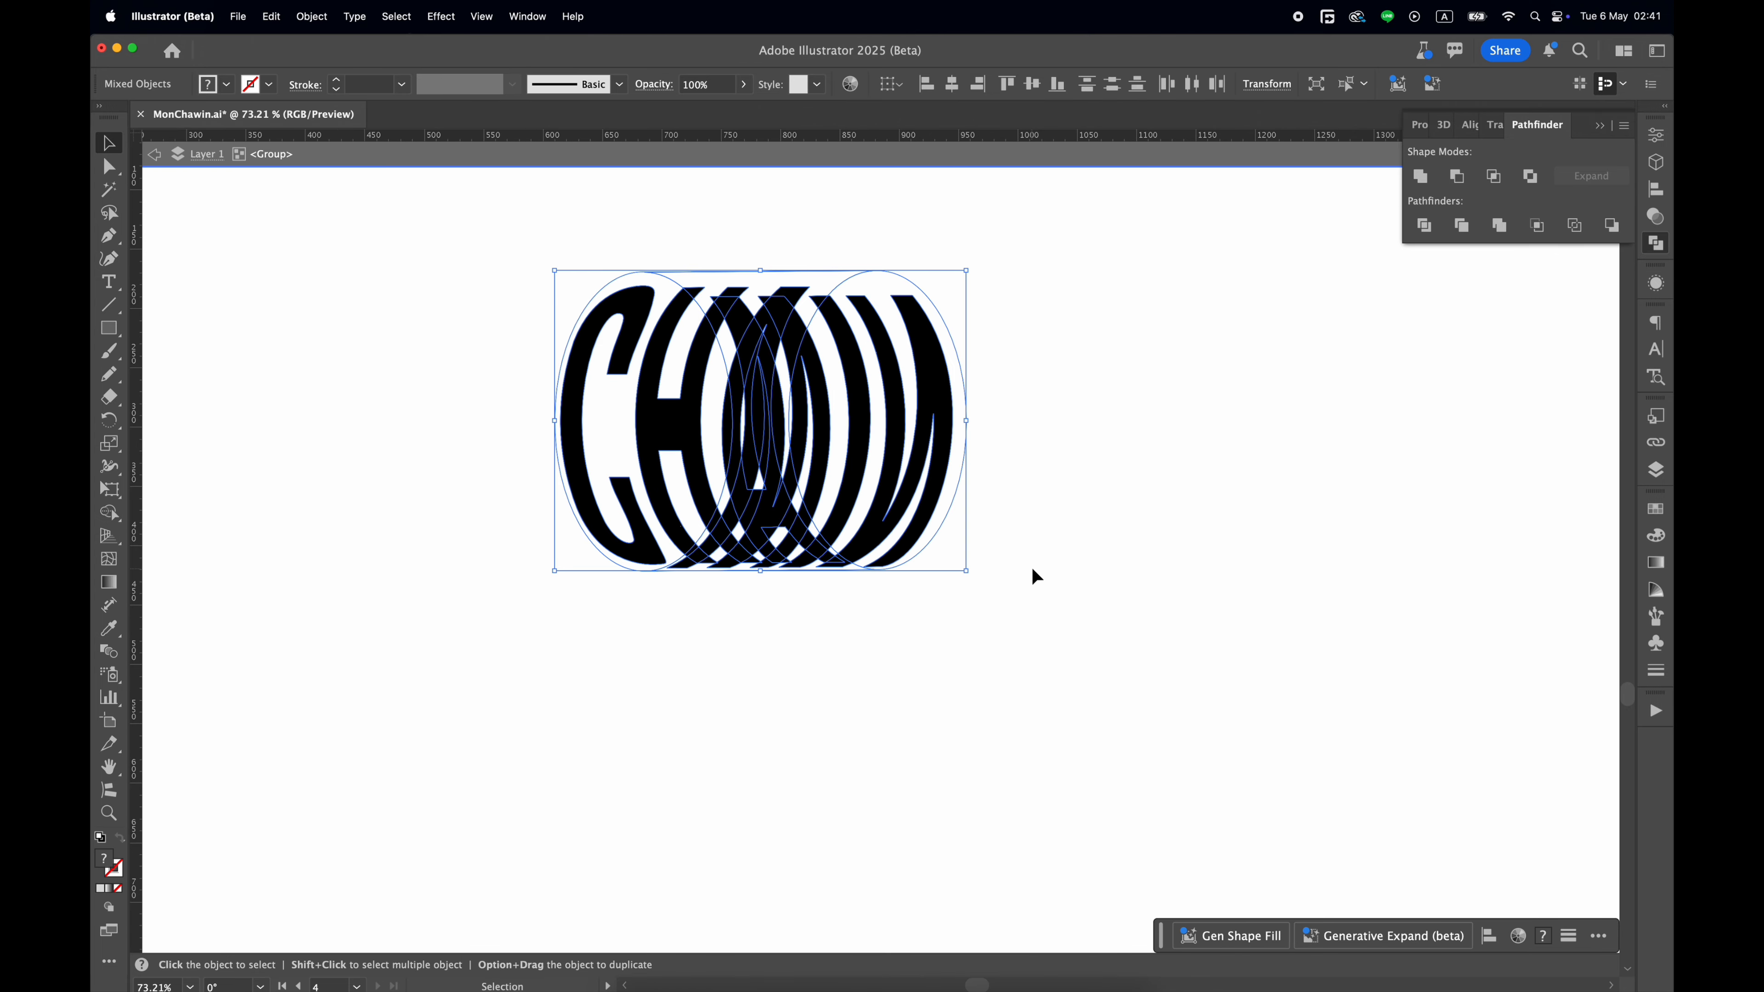
{"action": "key", "text": "shift+m"}
{"action": "key", "text": "v"}
{"action": "double_click", "coordinate": [741, 398]}
{"action": "double_click", "coordinate": [912, 419]}
{"action": "double_click", "coordinate": [746, 409]}
Directly select all pieces of the front letters C and H, including the small overlap fragments at their upper and lower ends.
{"action": "key", "text": "a"}
{"action": "left_click", "coordinate": [573, 400]}
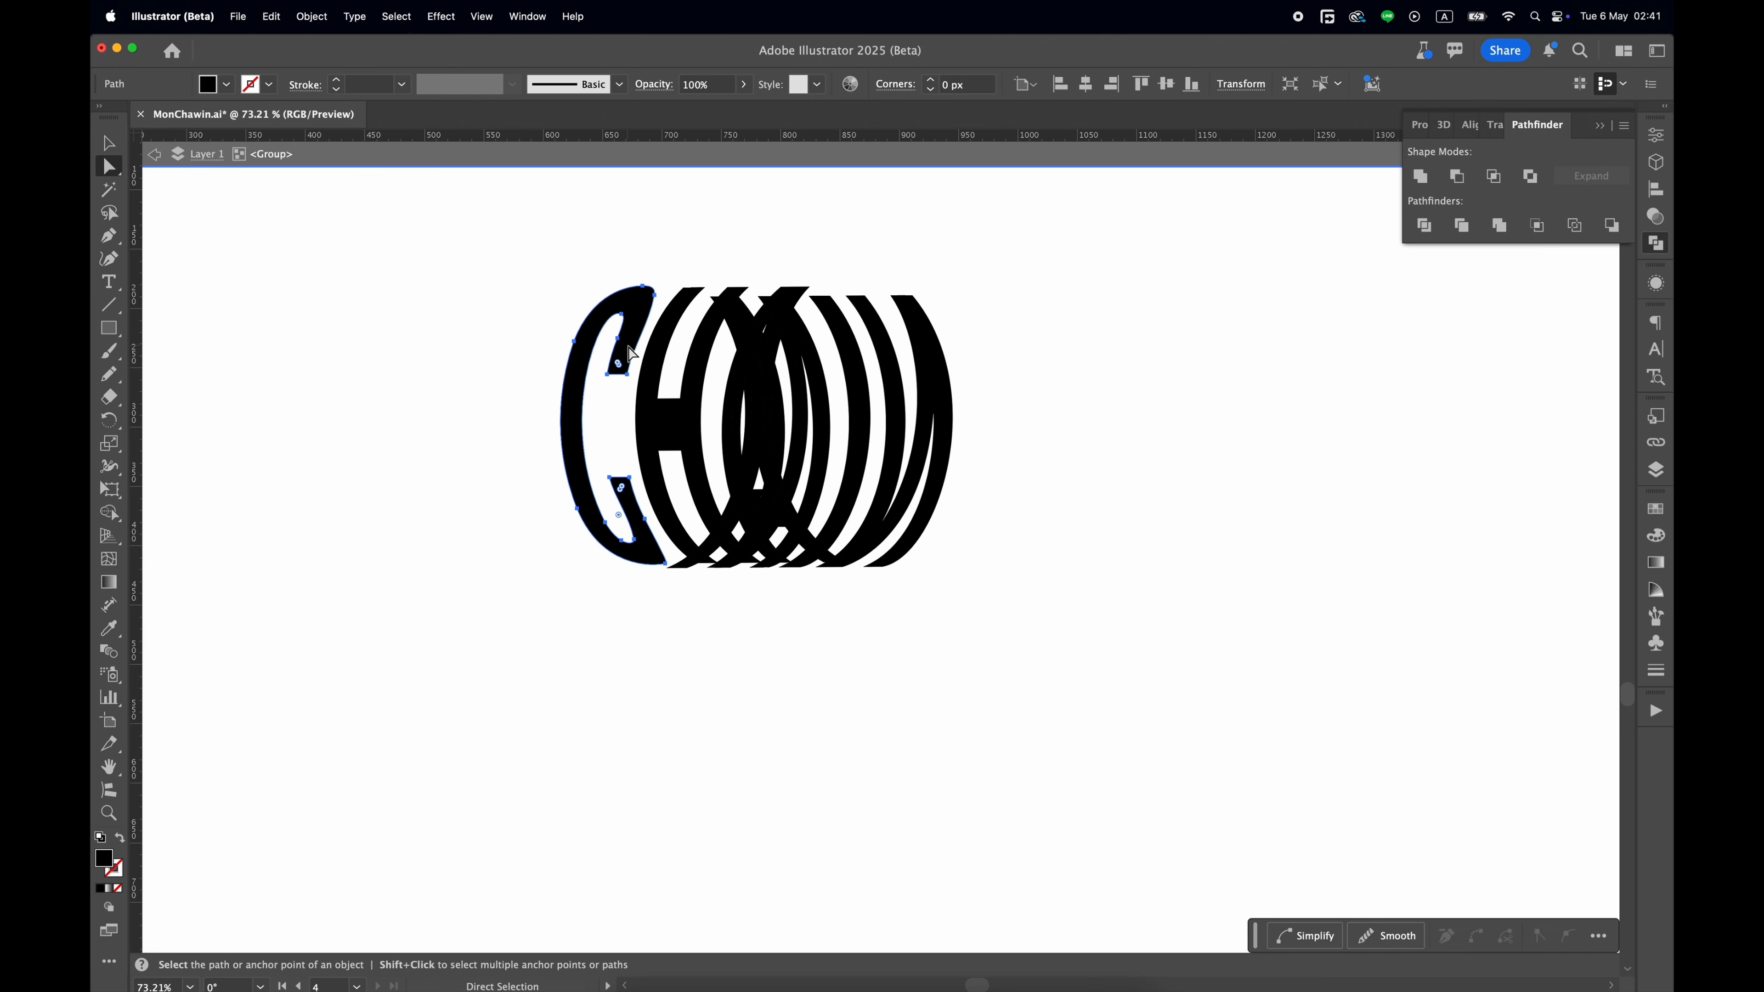
{"action": "left_click", "coordinate": [650, 389], "text": "shift"}
{"action": "scroll", "coordinate": [719, 323], "scroll_direction": "up", "scroll_amount": 3}
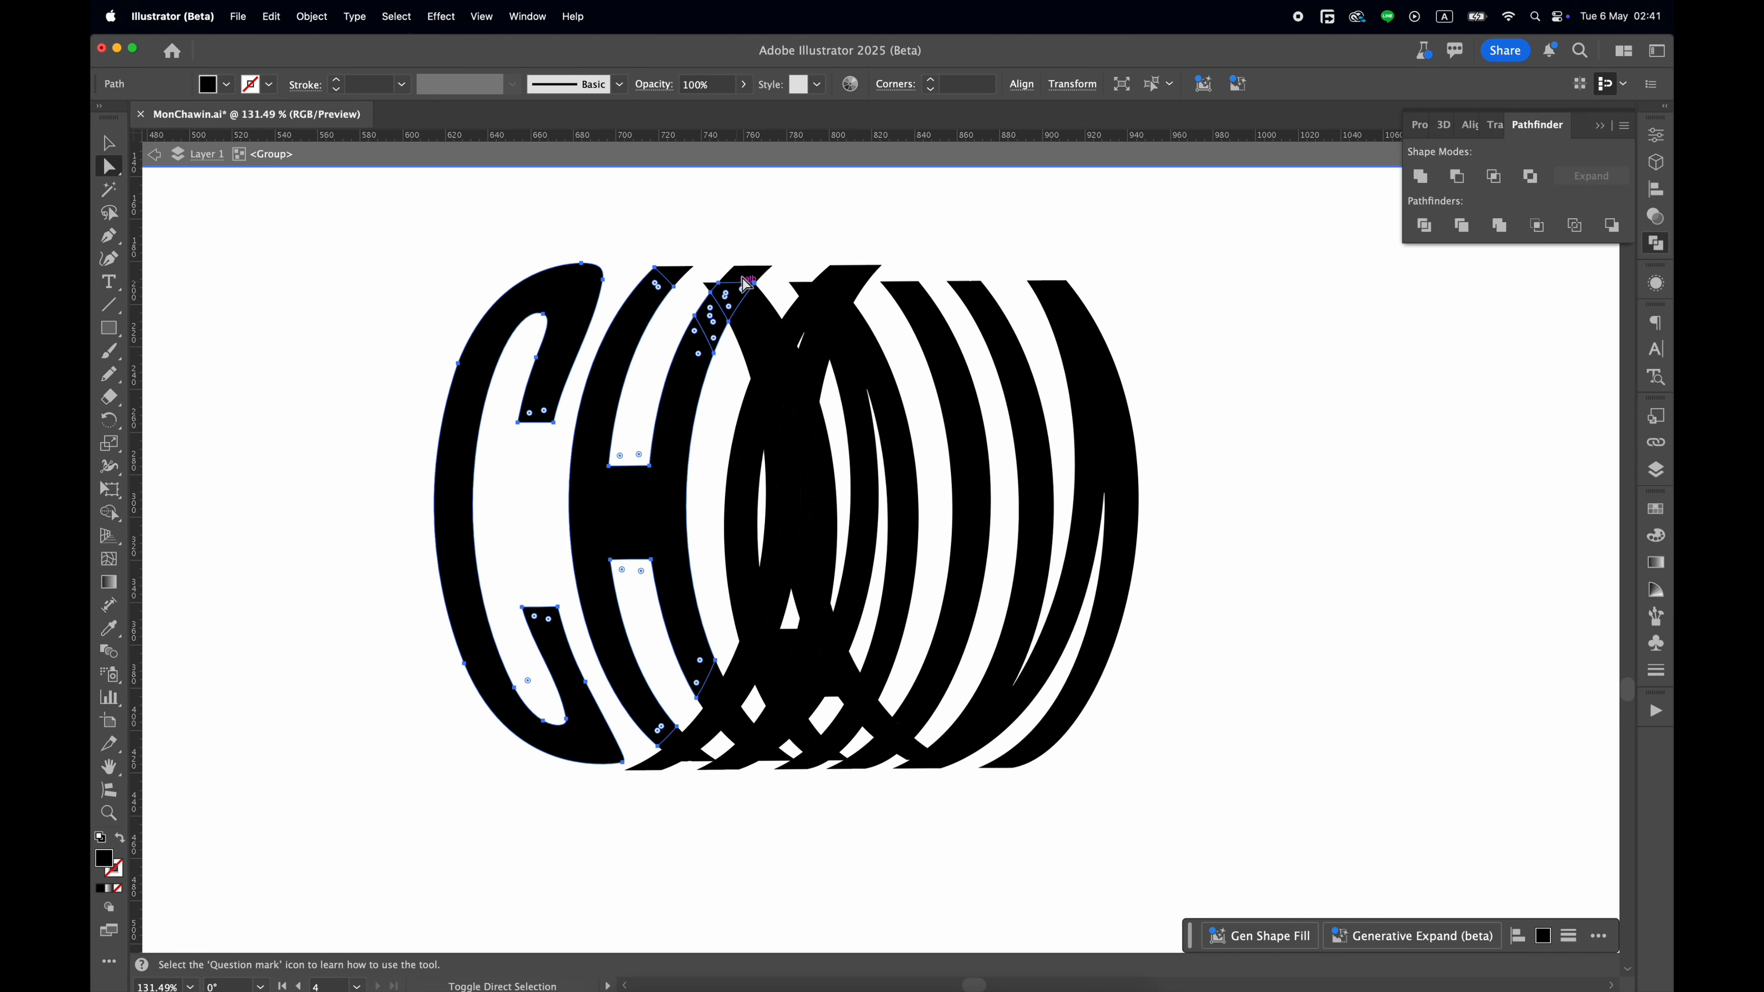
{"action": "scroll", "coordinate": [681, 751], "scroll_direction": "up", "scroll_amount": 3}
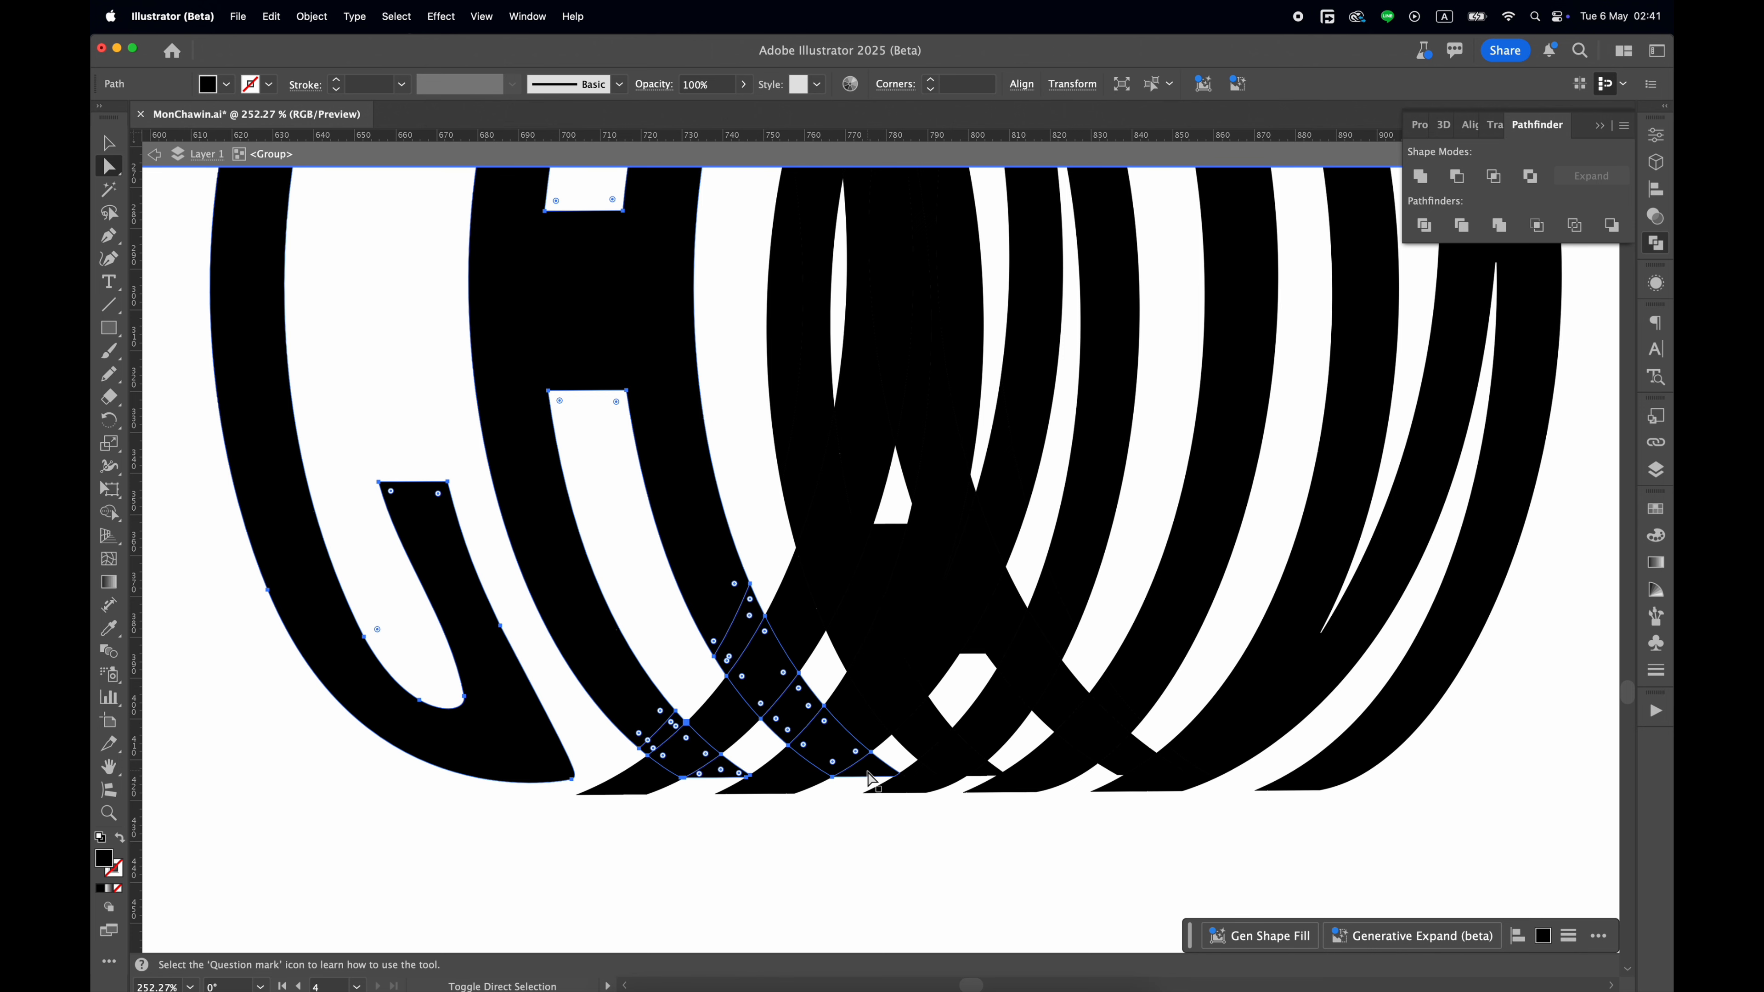
{"action": "scroll", "coordinate": [872, 779], "scroll_direction": "down", "scroll_amount": 3}
{"action": "scroll", "coordinate": [993, 614], "scroll_direction": "right", "scroll_amount": 2}
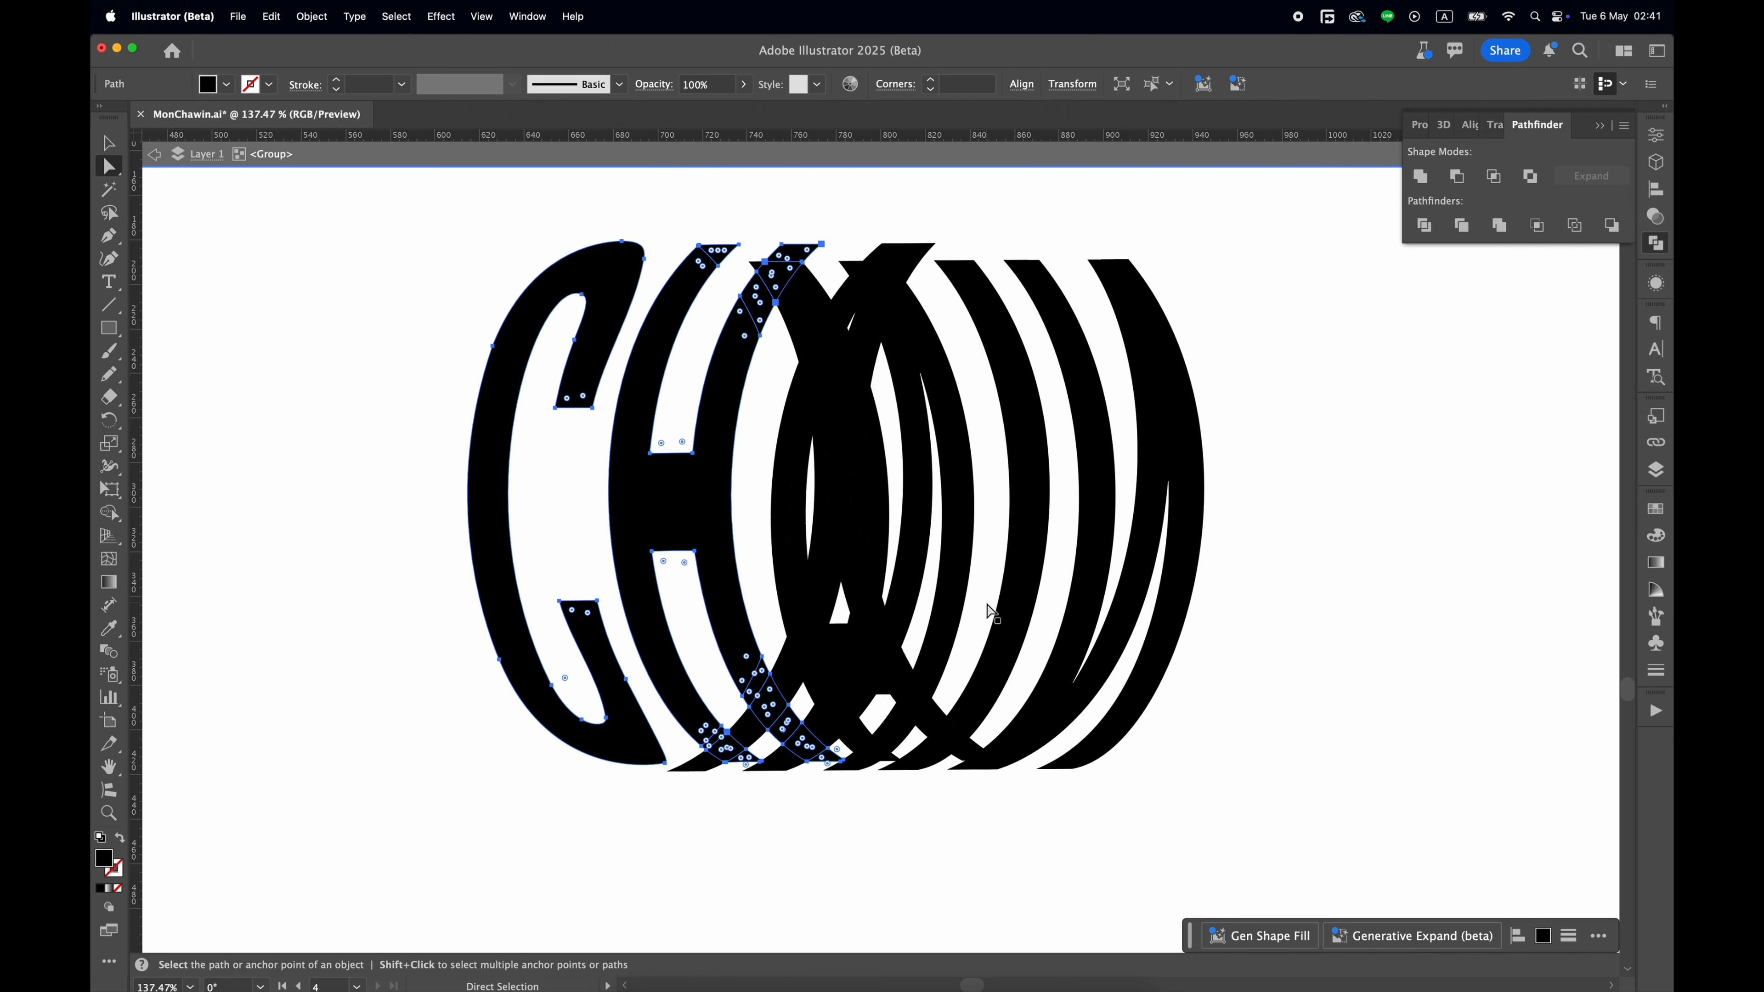
Add every fragment of the front letter A to the selection, including the pieces overlapping the back letters.
{"action": "scroll", "coordinate": [894, 764], "scroll_direction": "up", "scroll_amount": 6}
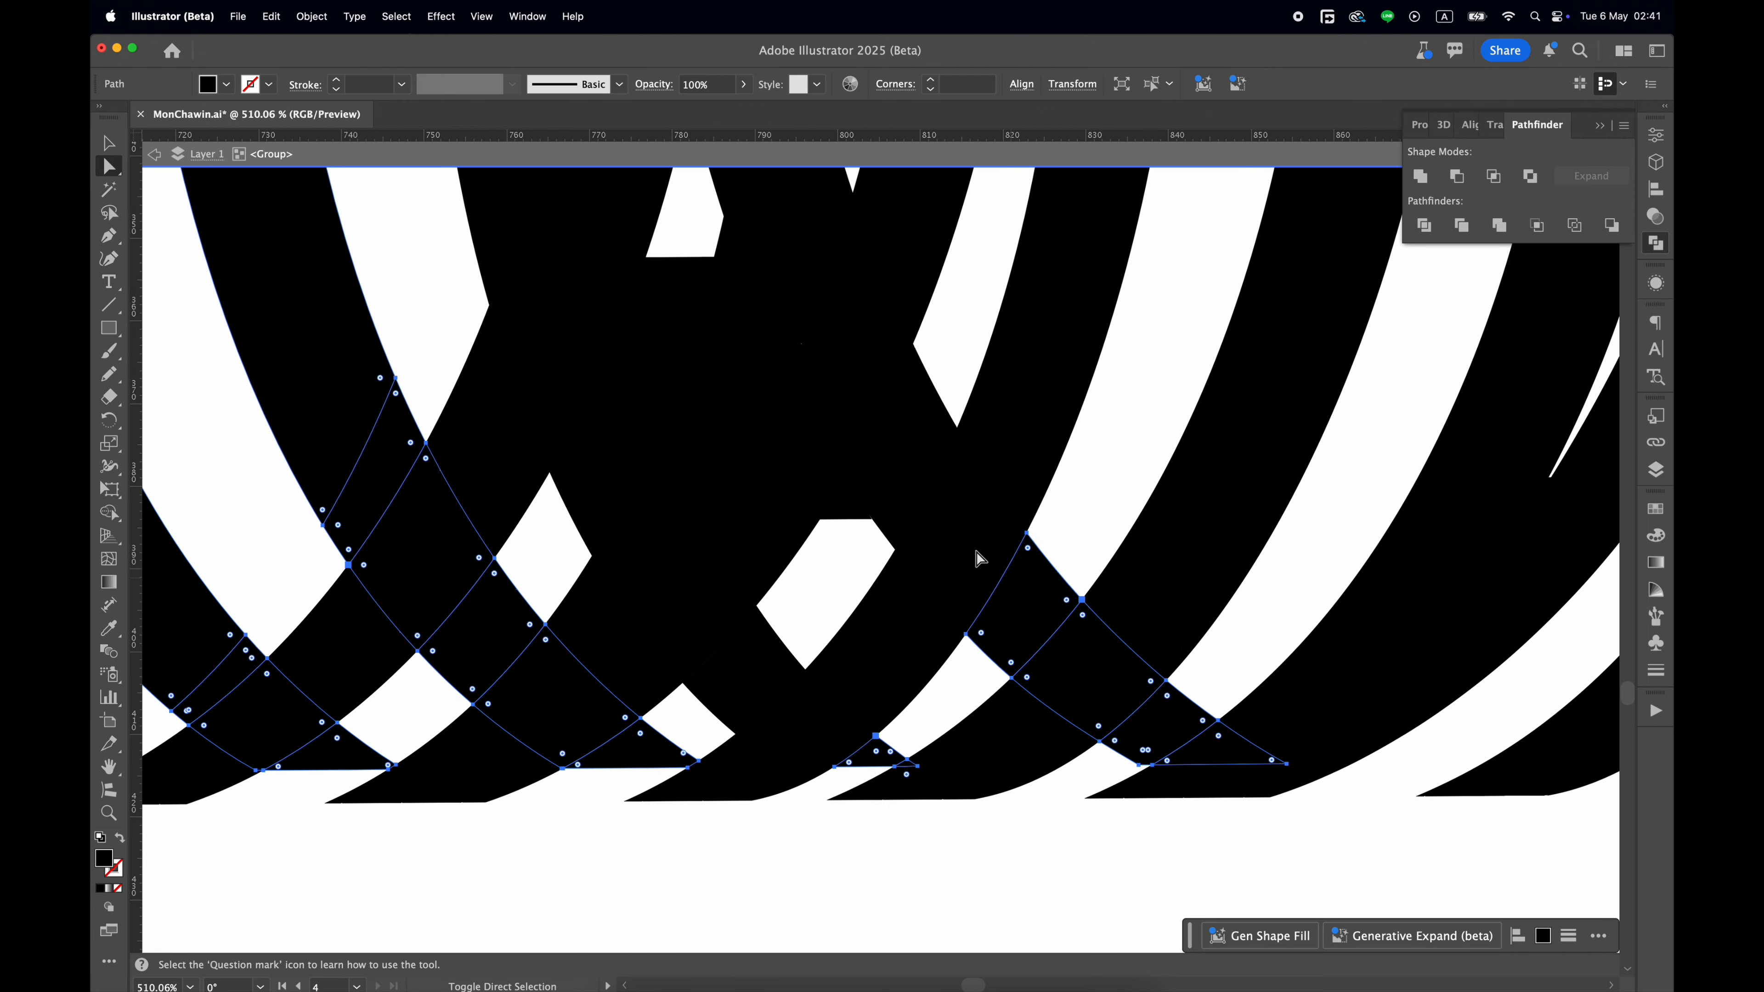
{"action": "scroll", "coordinate": [759, 674], "scroll_direction": "down", "scroll_amount": 2}
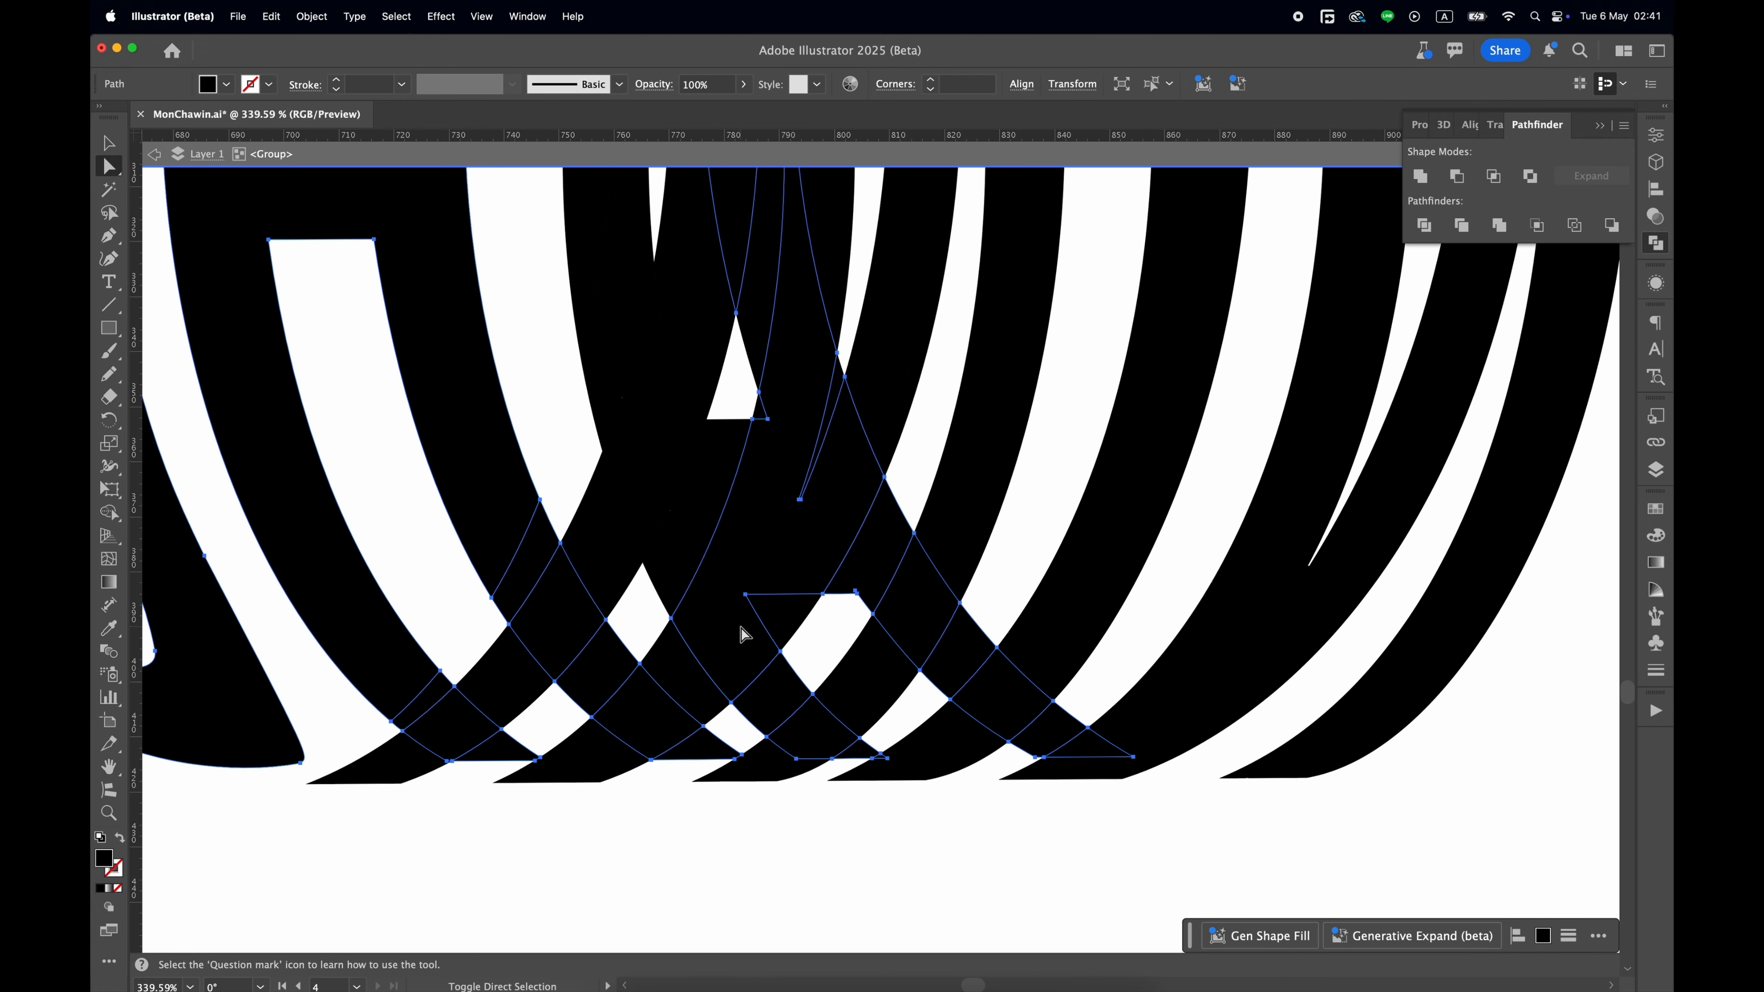
{"action": "scroll", "coordinate": [695, 556], "scroll_direction": "up", "scroll_amount": 3}
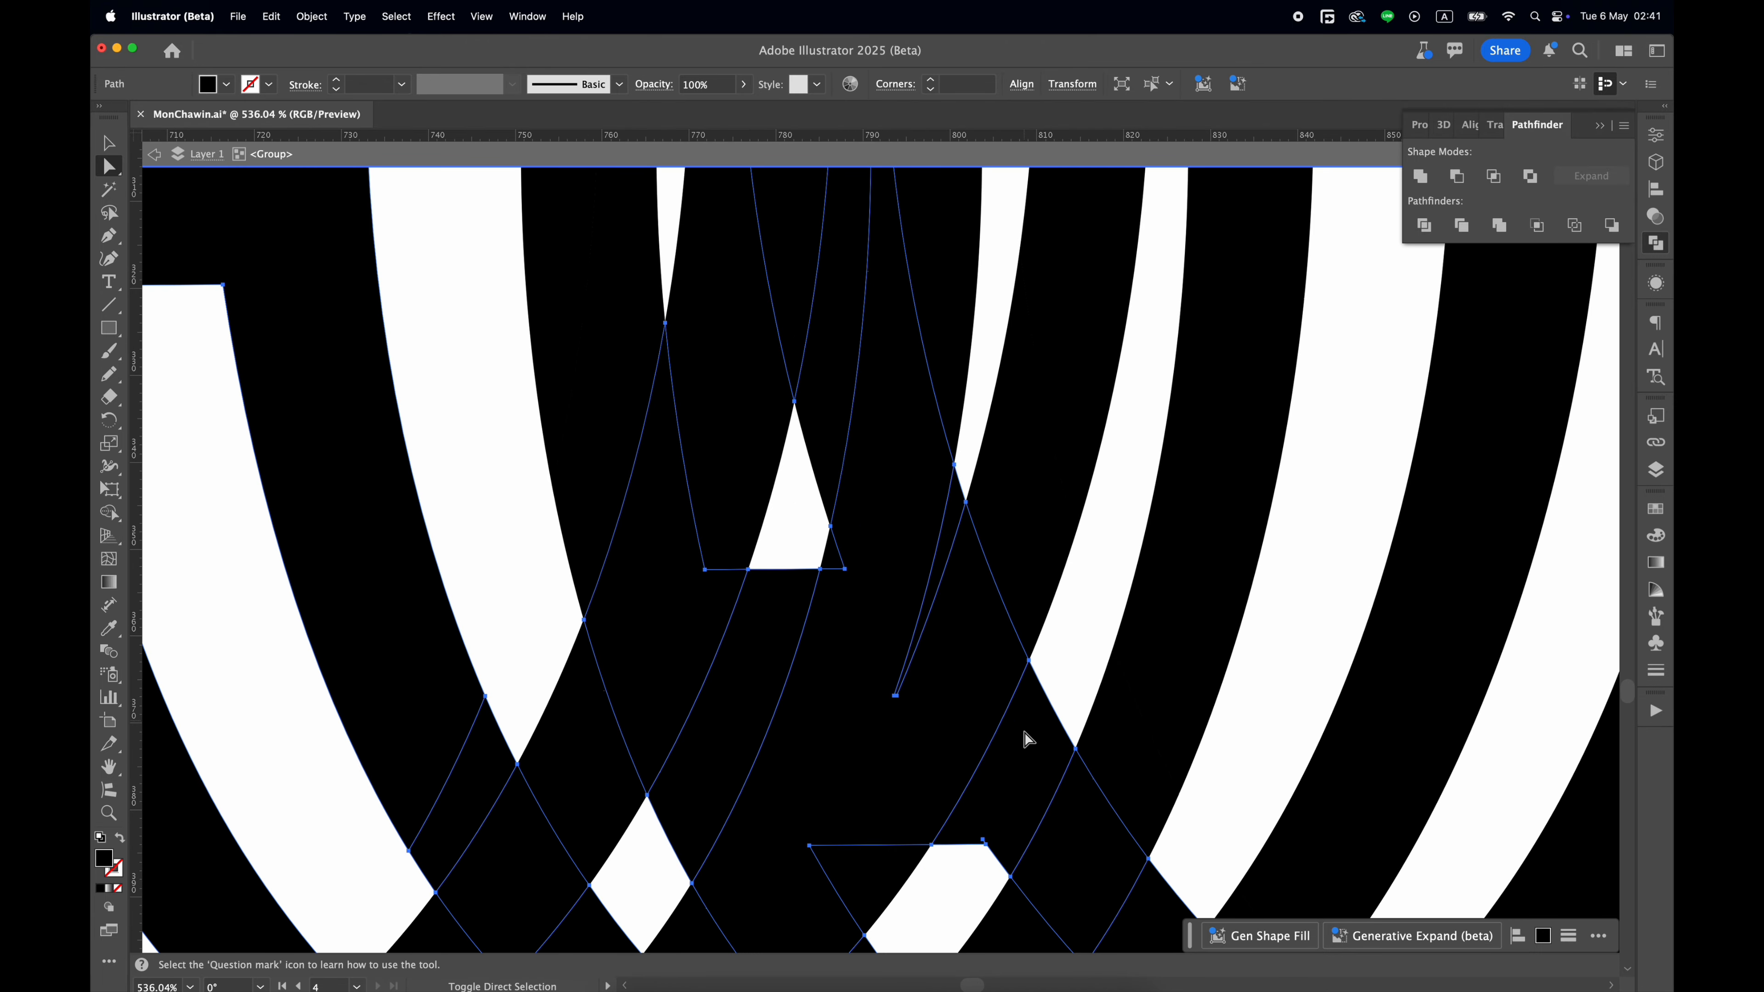
{"action": "scroll", "coordinate": [1021, 722], "scroll_direction": "down", "scroll_amount": 4}
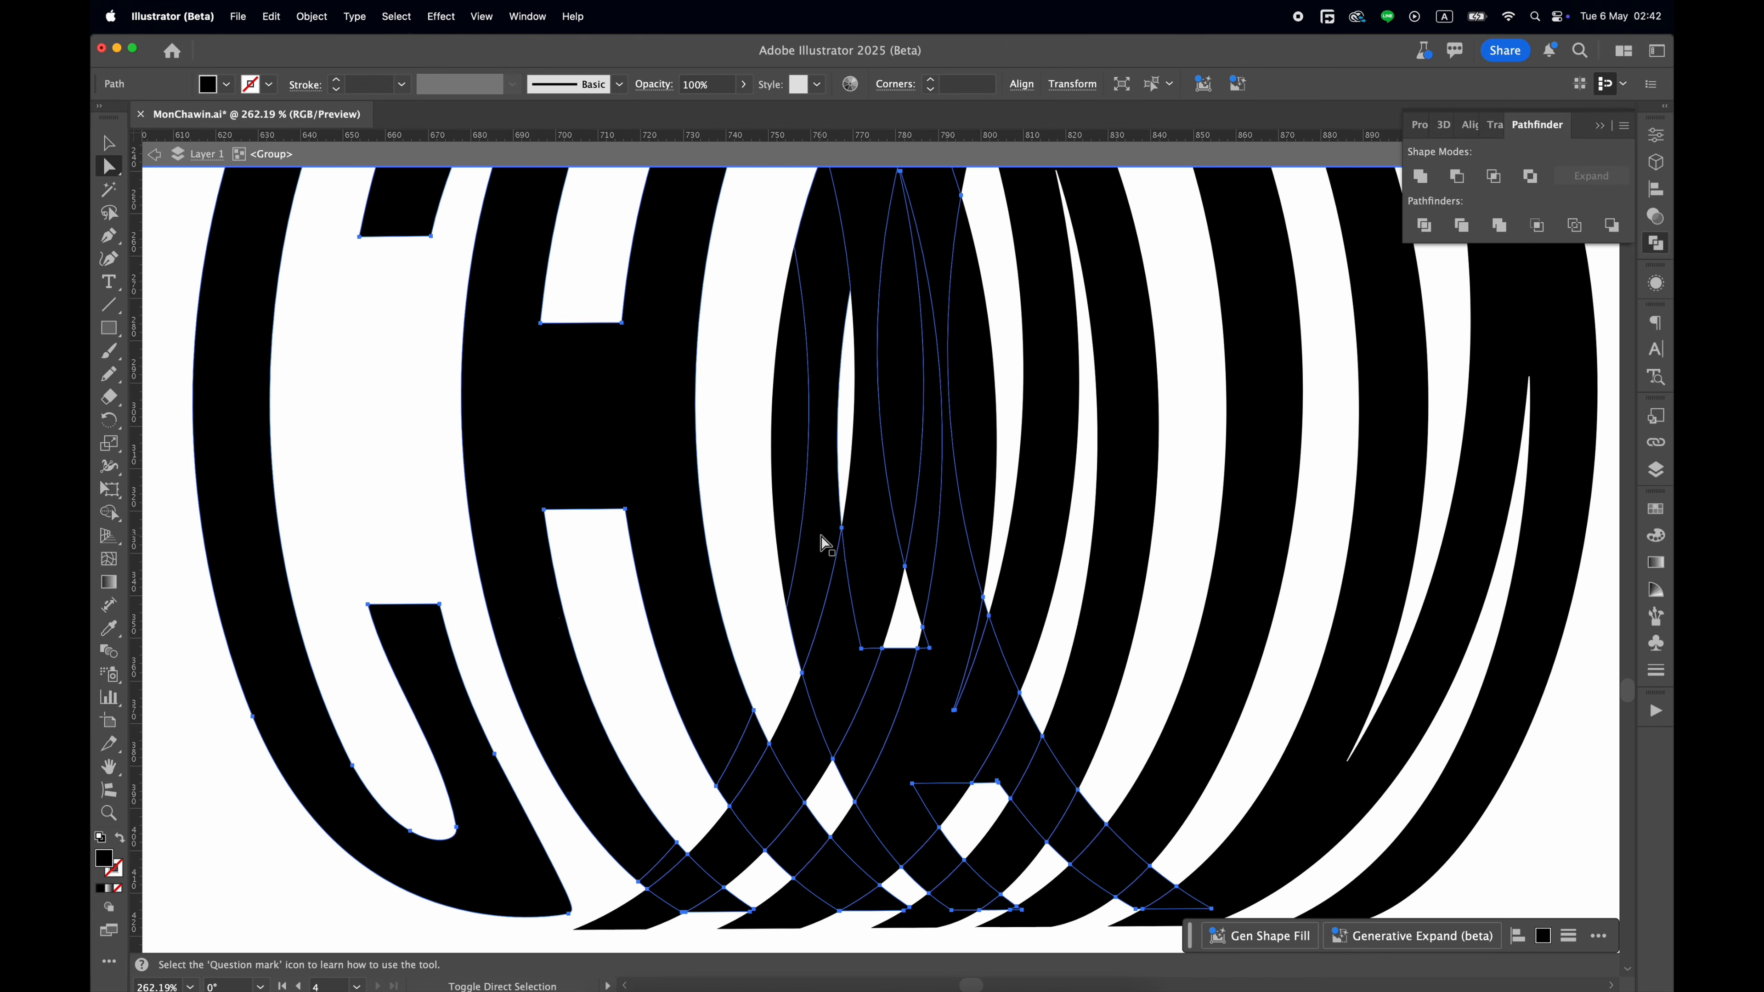
{"action": "scroll", "coordinate": [813, 417], "scroll_direction": "up", "scroll_amount": 3}
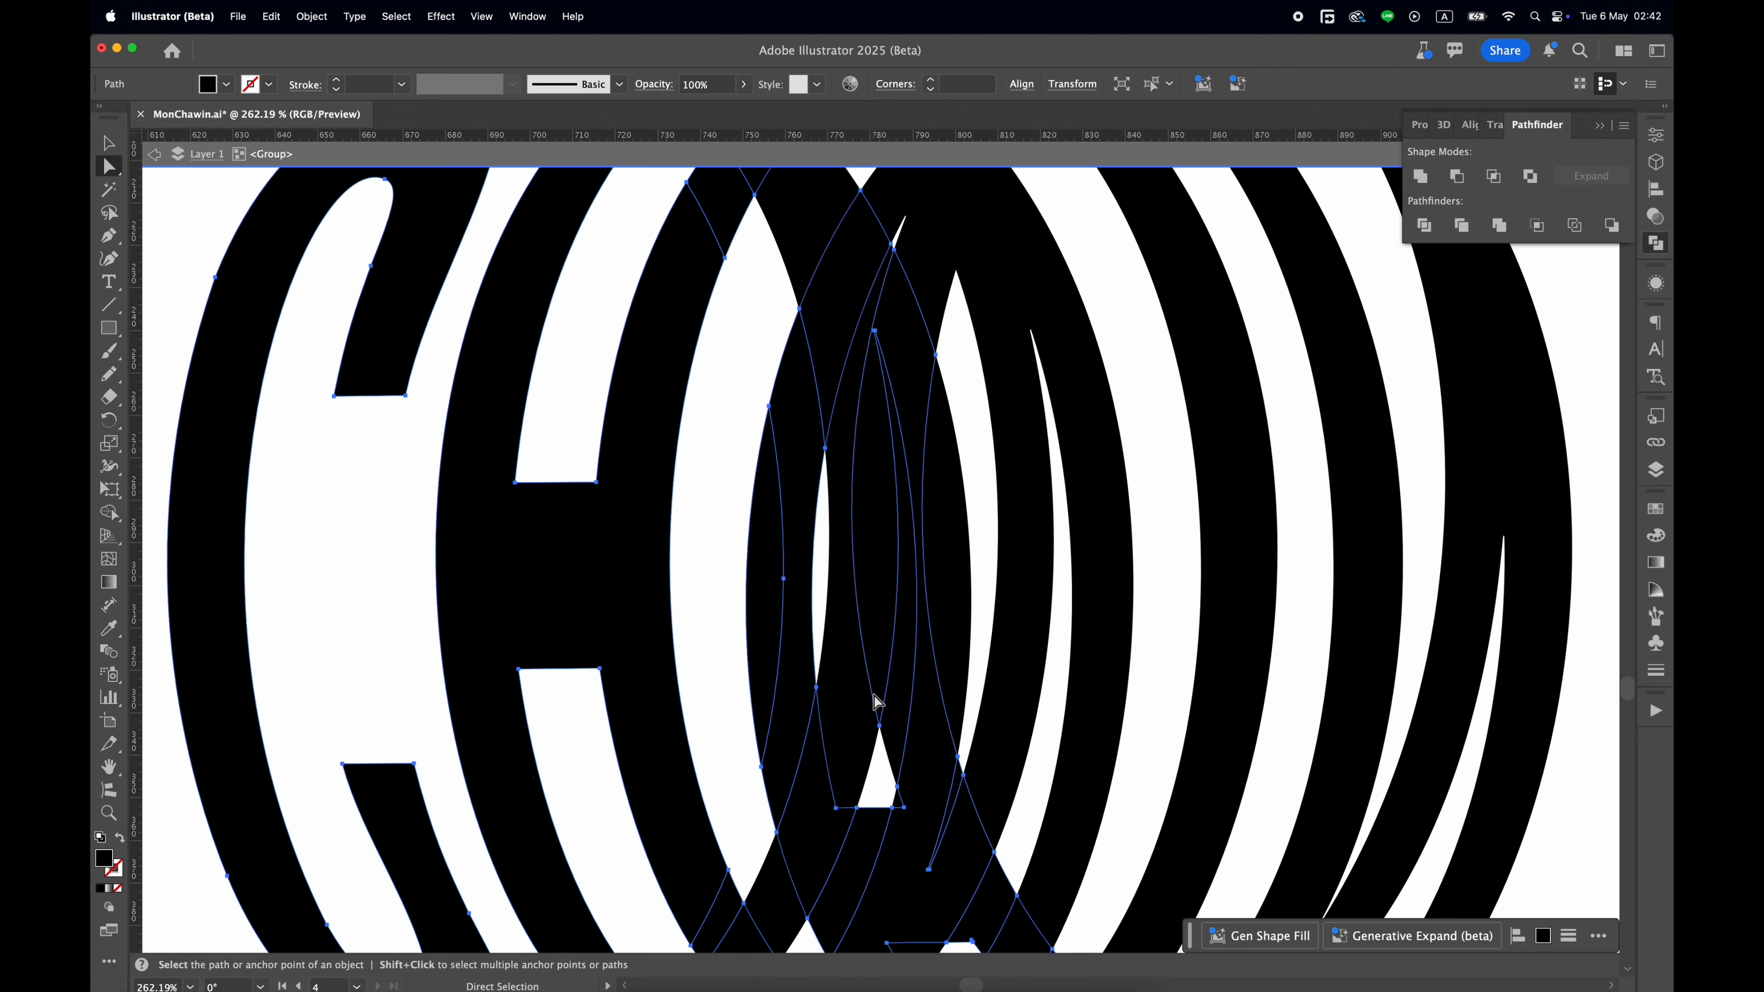
{"action": "scroll", "coordinate": [896, 771], "scroll_direction": "up", "scroll_amount": 3}
{"action": "scroll", "coordinate": [897, 747], "scroll_direction": "down", "scroll_amount": 5}
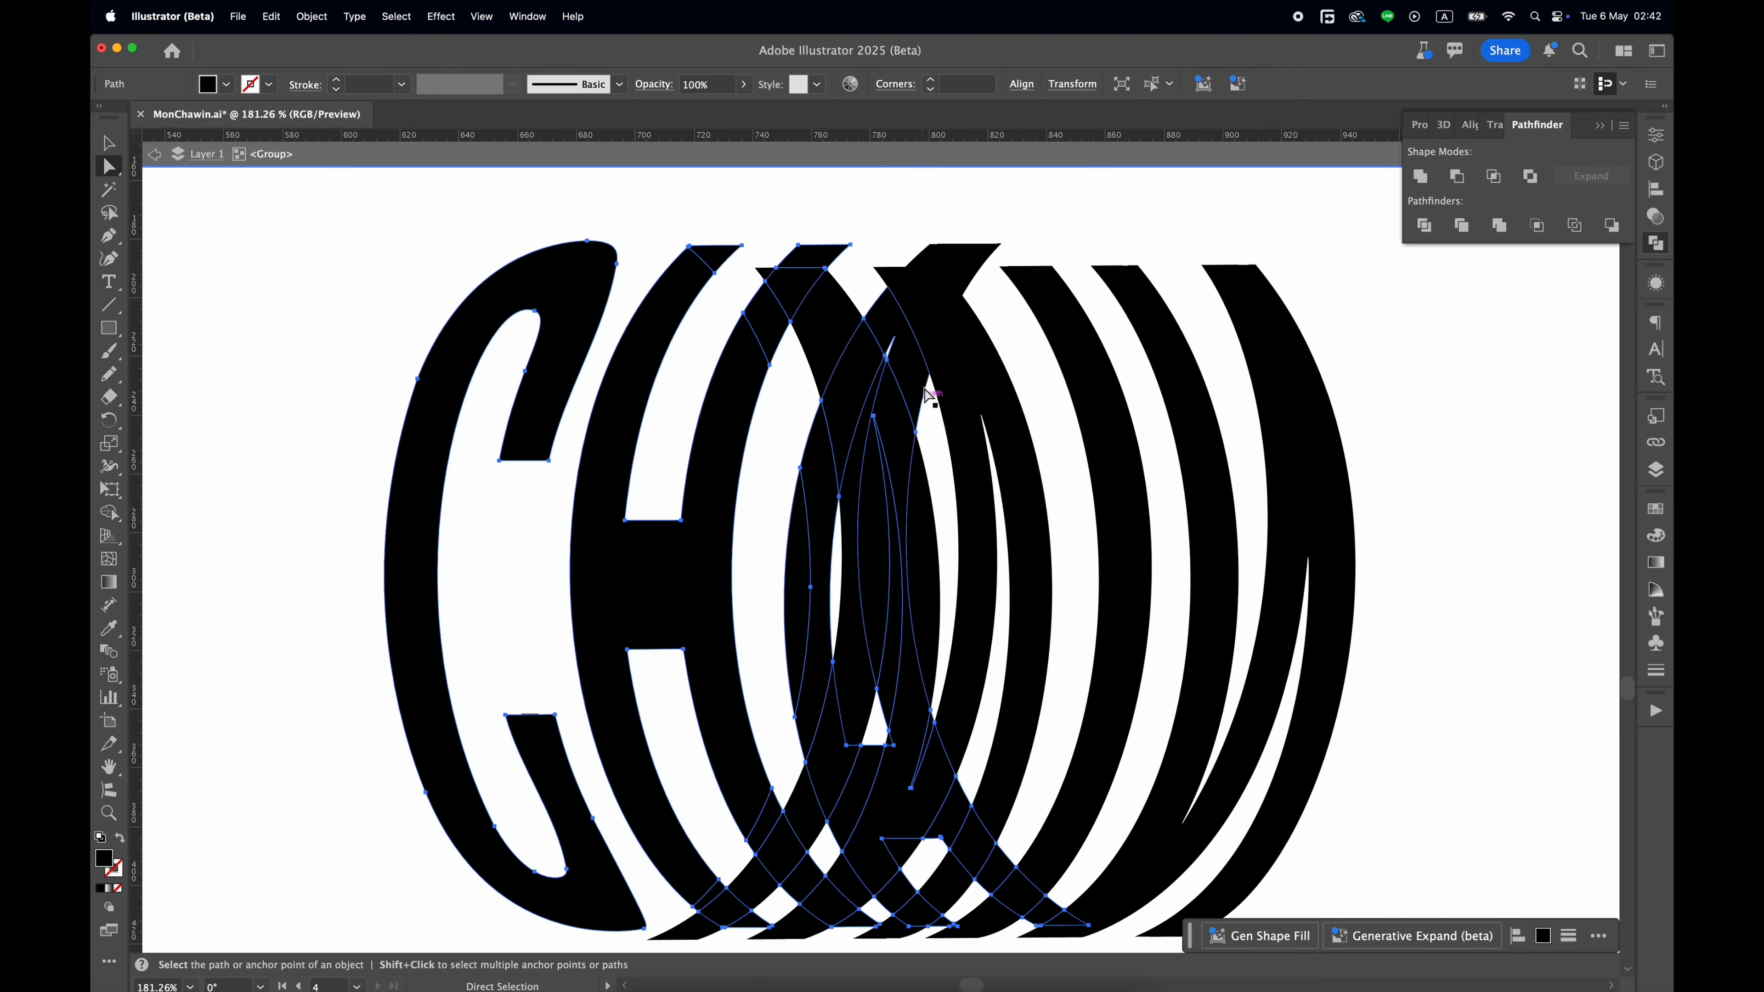
{"action": "scroll", "coordinate": [961, 274], "scroll_direction": "down", "scroll_amount": 4}
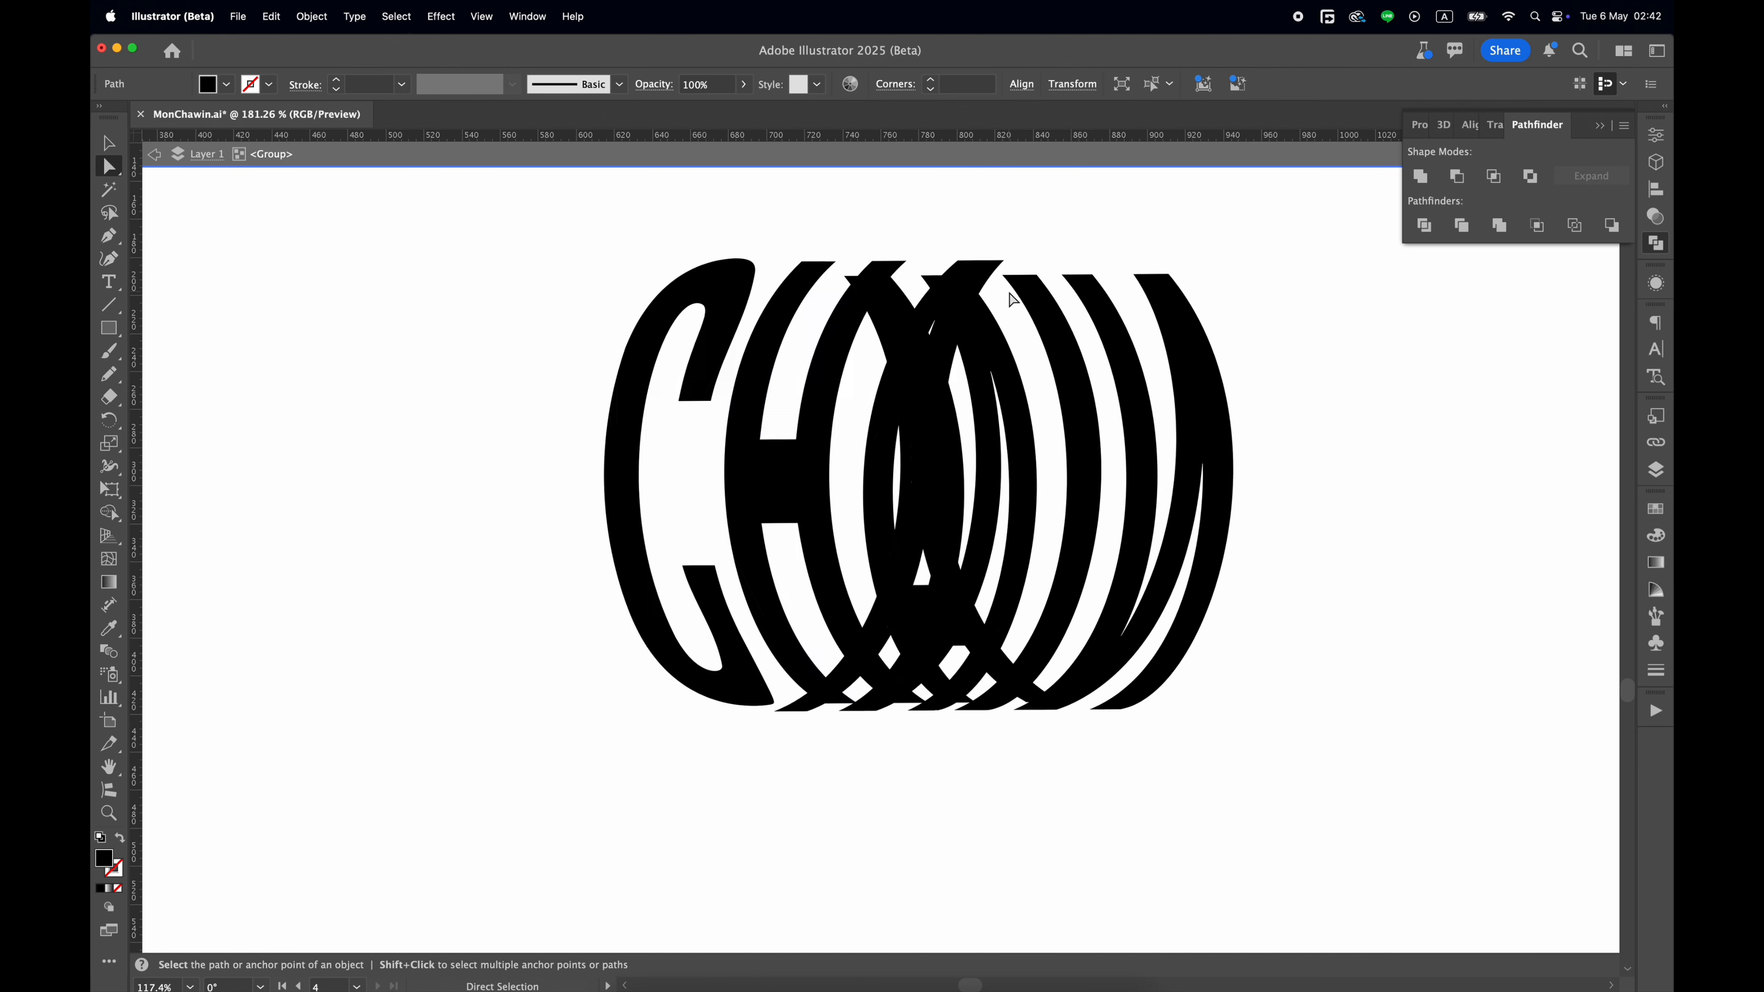
Delete the selected front letter pieces as a test and undo the deletion.
{"action": "left_click", "coordinate": [1016, 290]}
{"action": "key", "text": "Delete"}
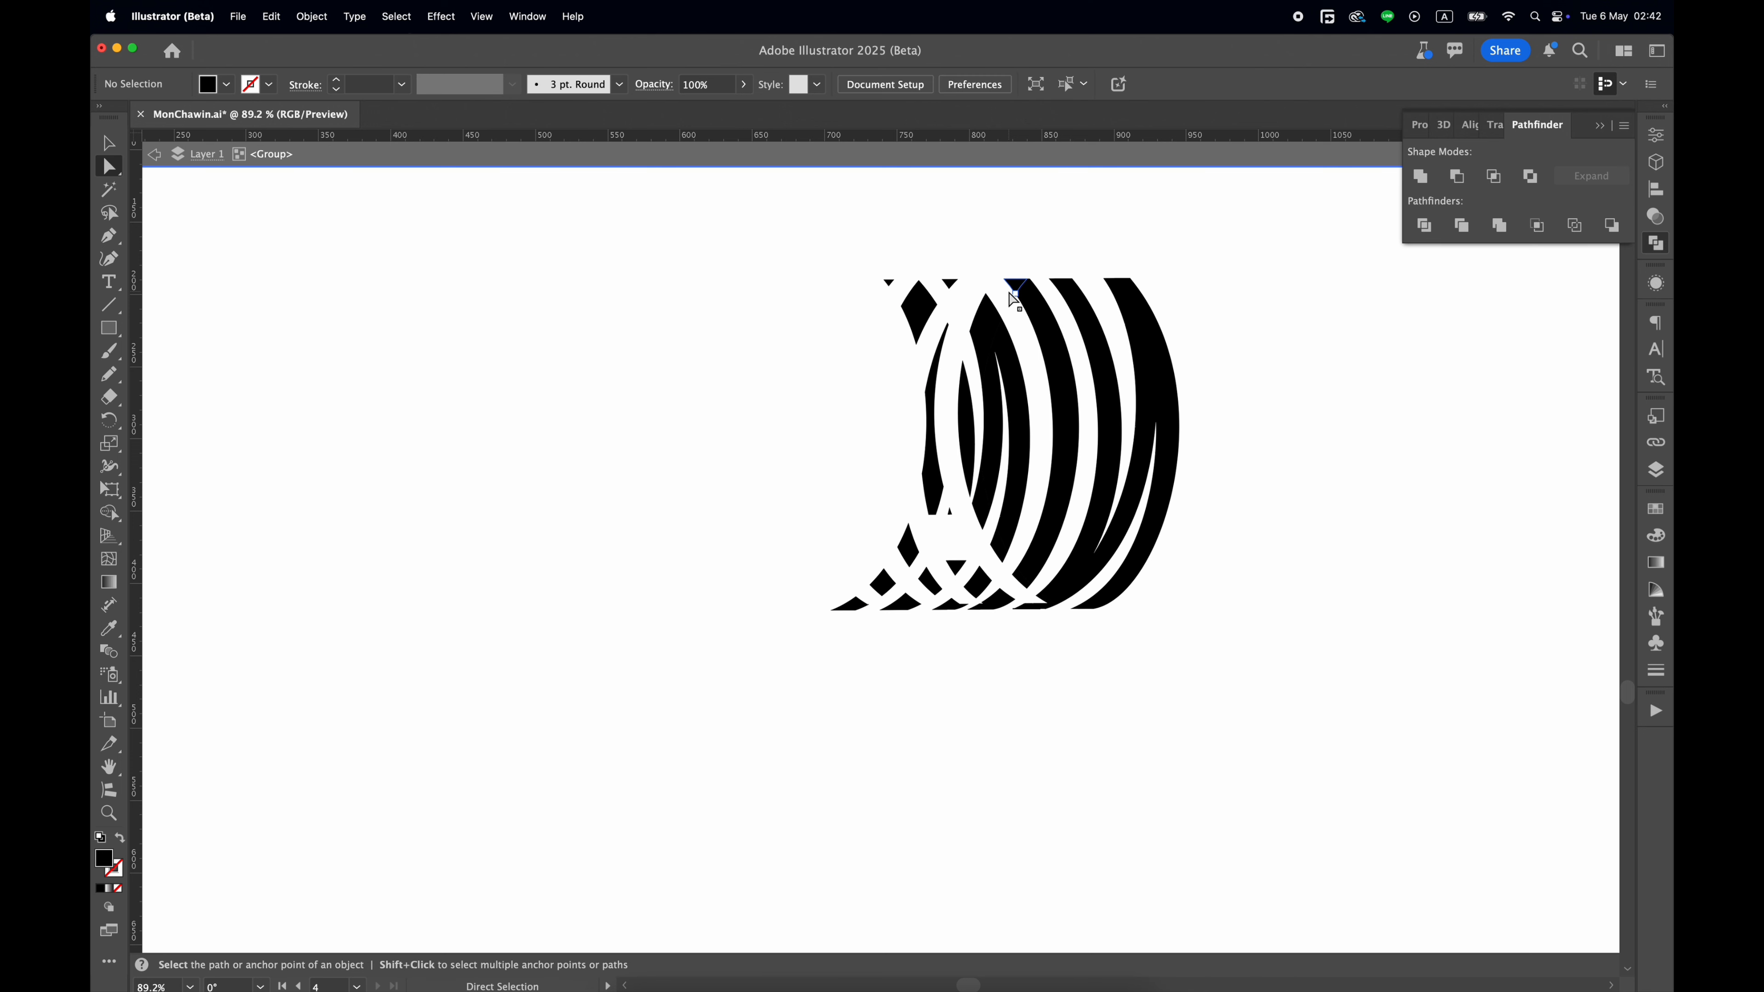
{"action": "key", "text": "super+z"}
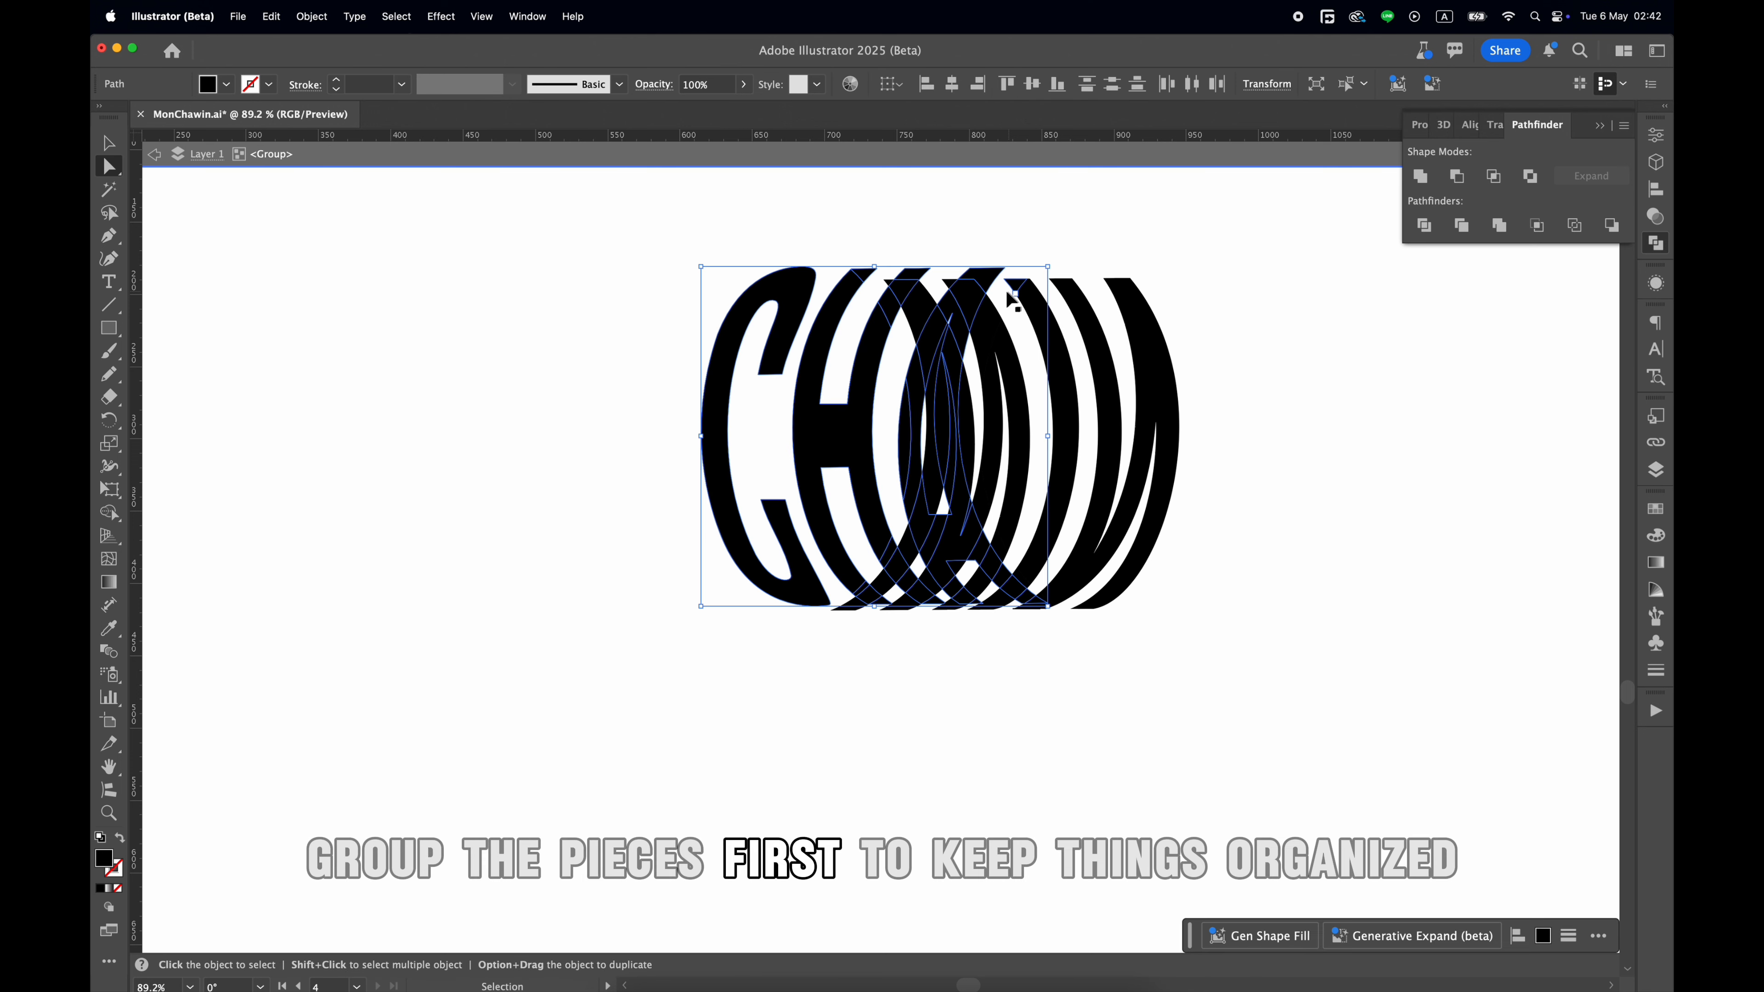
Group the selected front letter pieces of CHA and check the group by selecting it as a whole.
{"action": "key", "text": "super+g"}
{"action": "right_click", "coordinate": [971, 321]}
{"action": "left_click", "coordinate": [913, 372]}
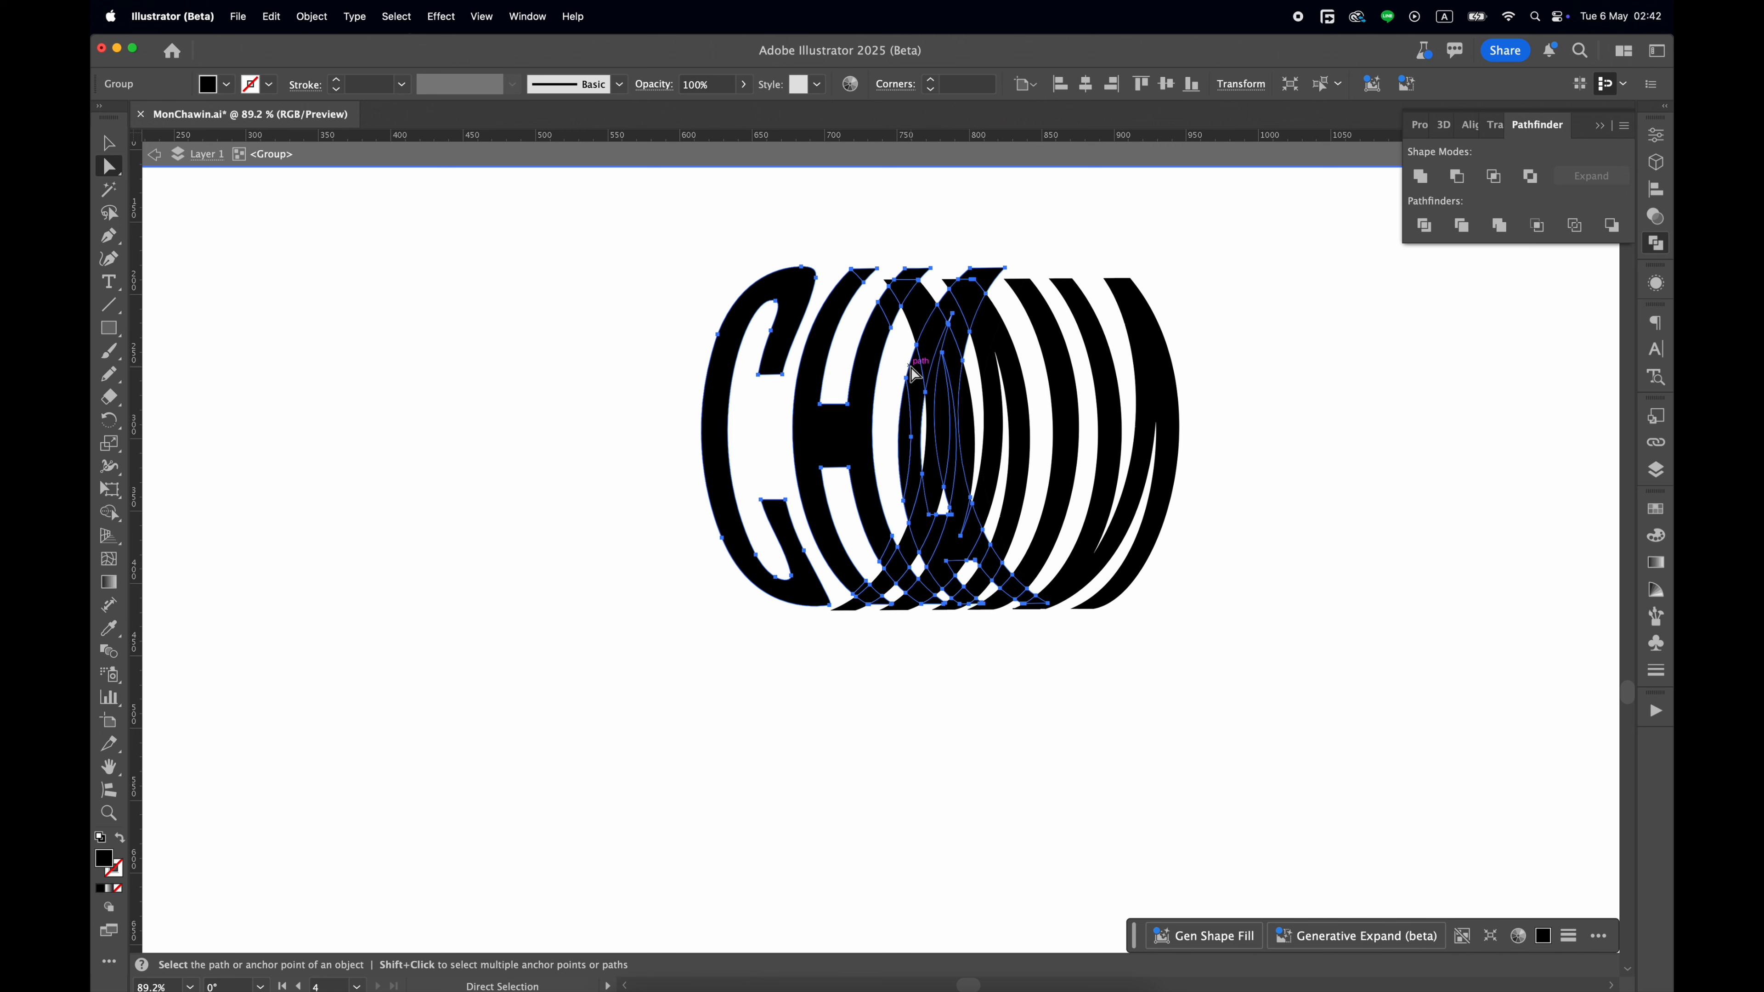
{"action": "key", "text": "v"}
{"action": "left_click", "coordinate": [655, 260]}
{"action": "left_click_drag", "start_coordinate": [623, 226], "coordinate": [1276, 748]}
{"action": "left_click", "coordinate": [1276, 749]}
{"action": "left_click", "coordinate": [960, 431]}
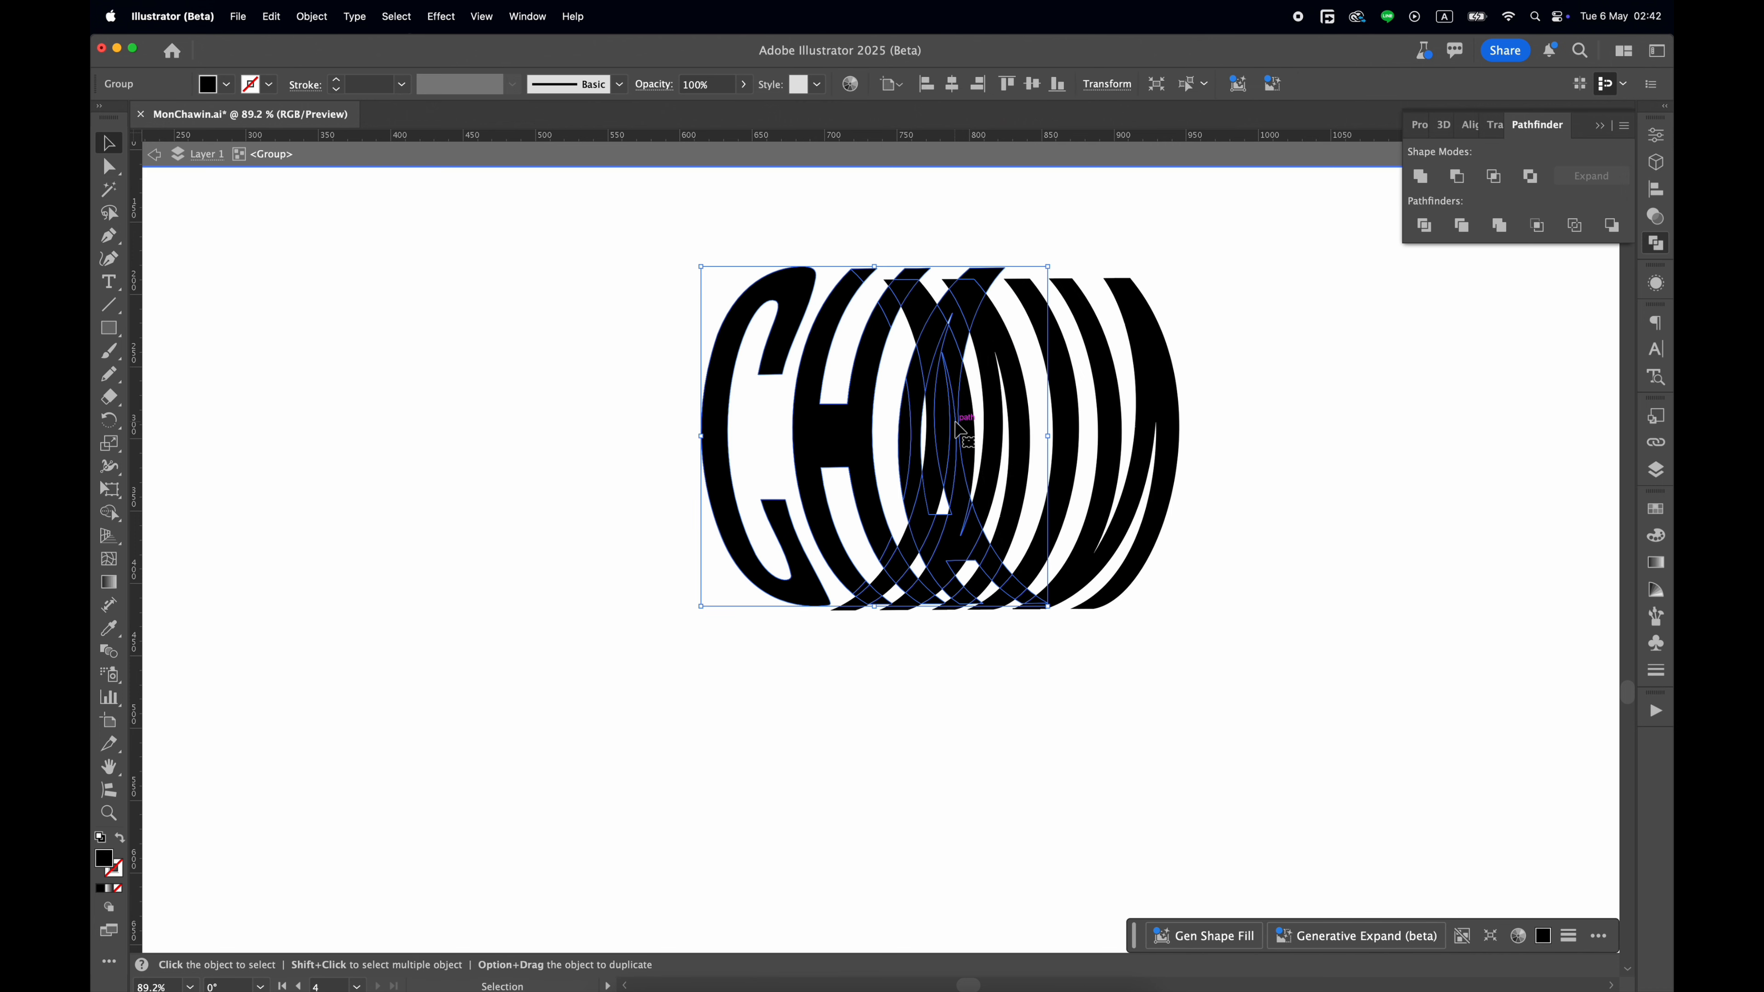
{"action": "left_click_drag", "start_coordinate": [663, 222], "coordinate": [1213, 678]}
{"action": "left_click", "coordinate": [1204, 649]}
{"action": "left_click", "coordinate": [864, 415]}
{"action": "left_click_drag", "start_coordinate": [680, 221], "coordinate": [1011, 519]}
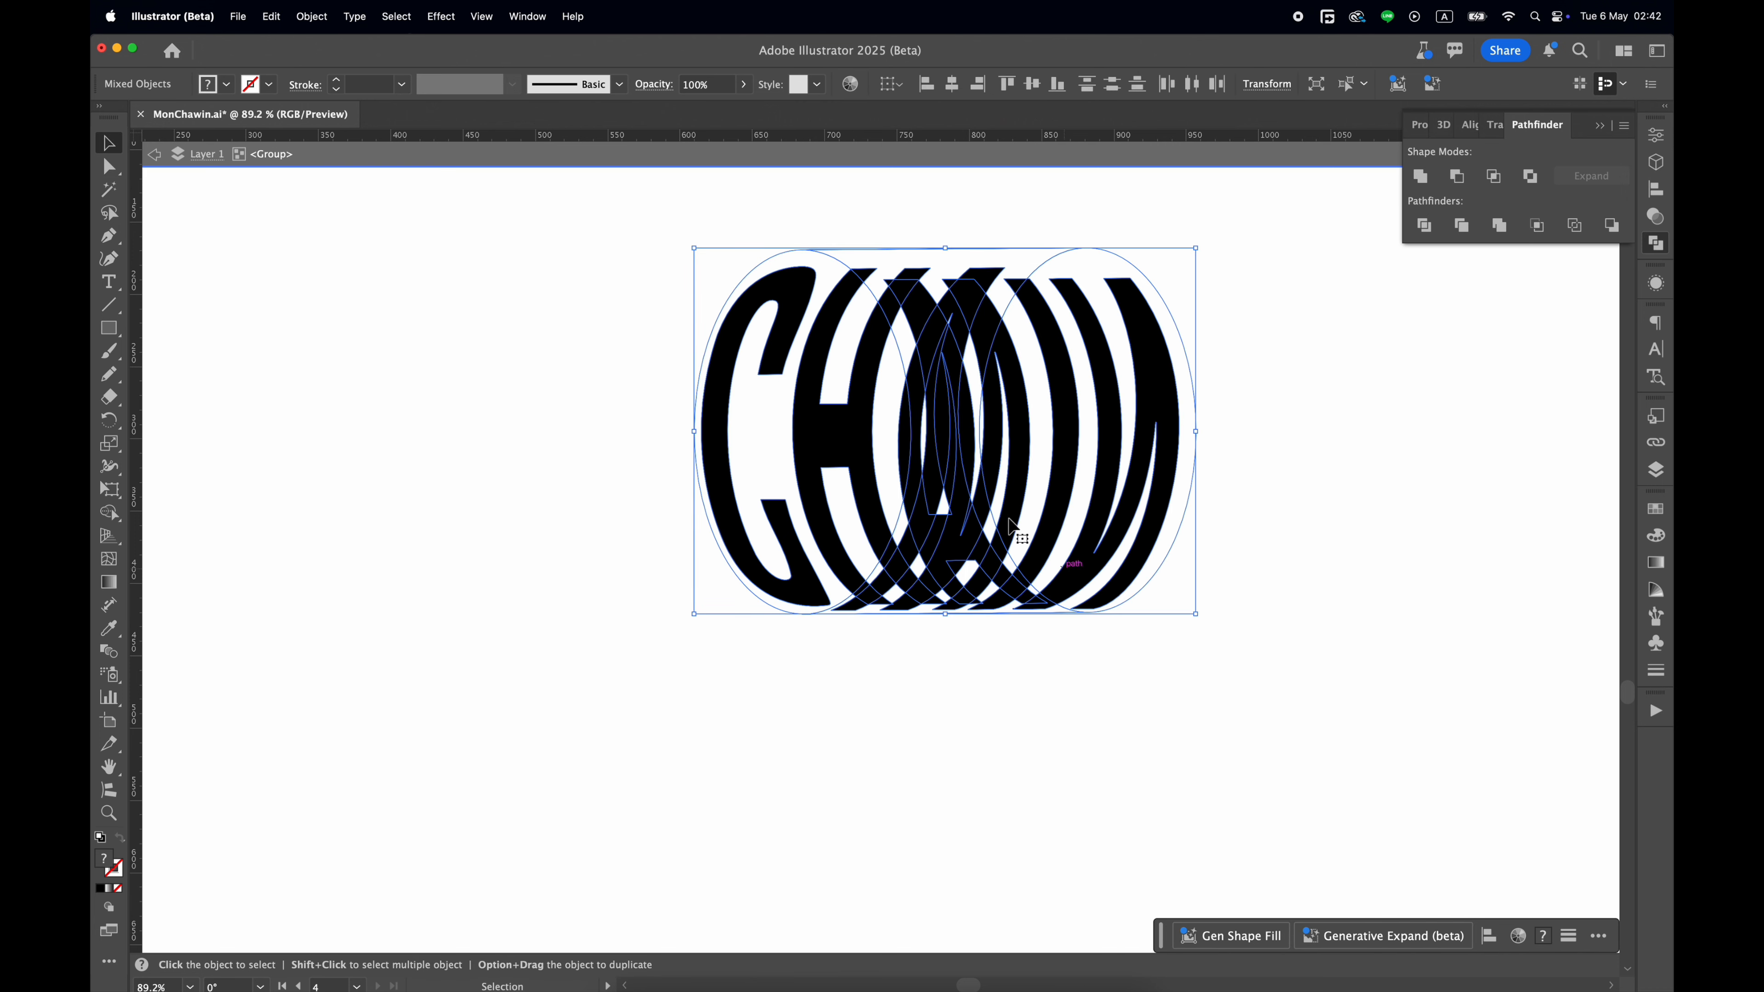
{"action": "right_click", "coordinate": [974, 482]}
{"action": "left_click", "coordinate": [997, 493]}
{"action": "left_click", "coordinate": [650, 454]}
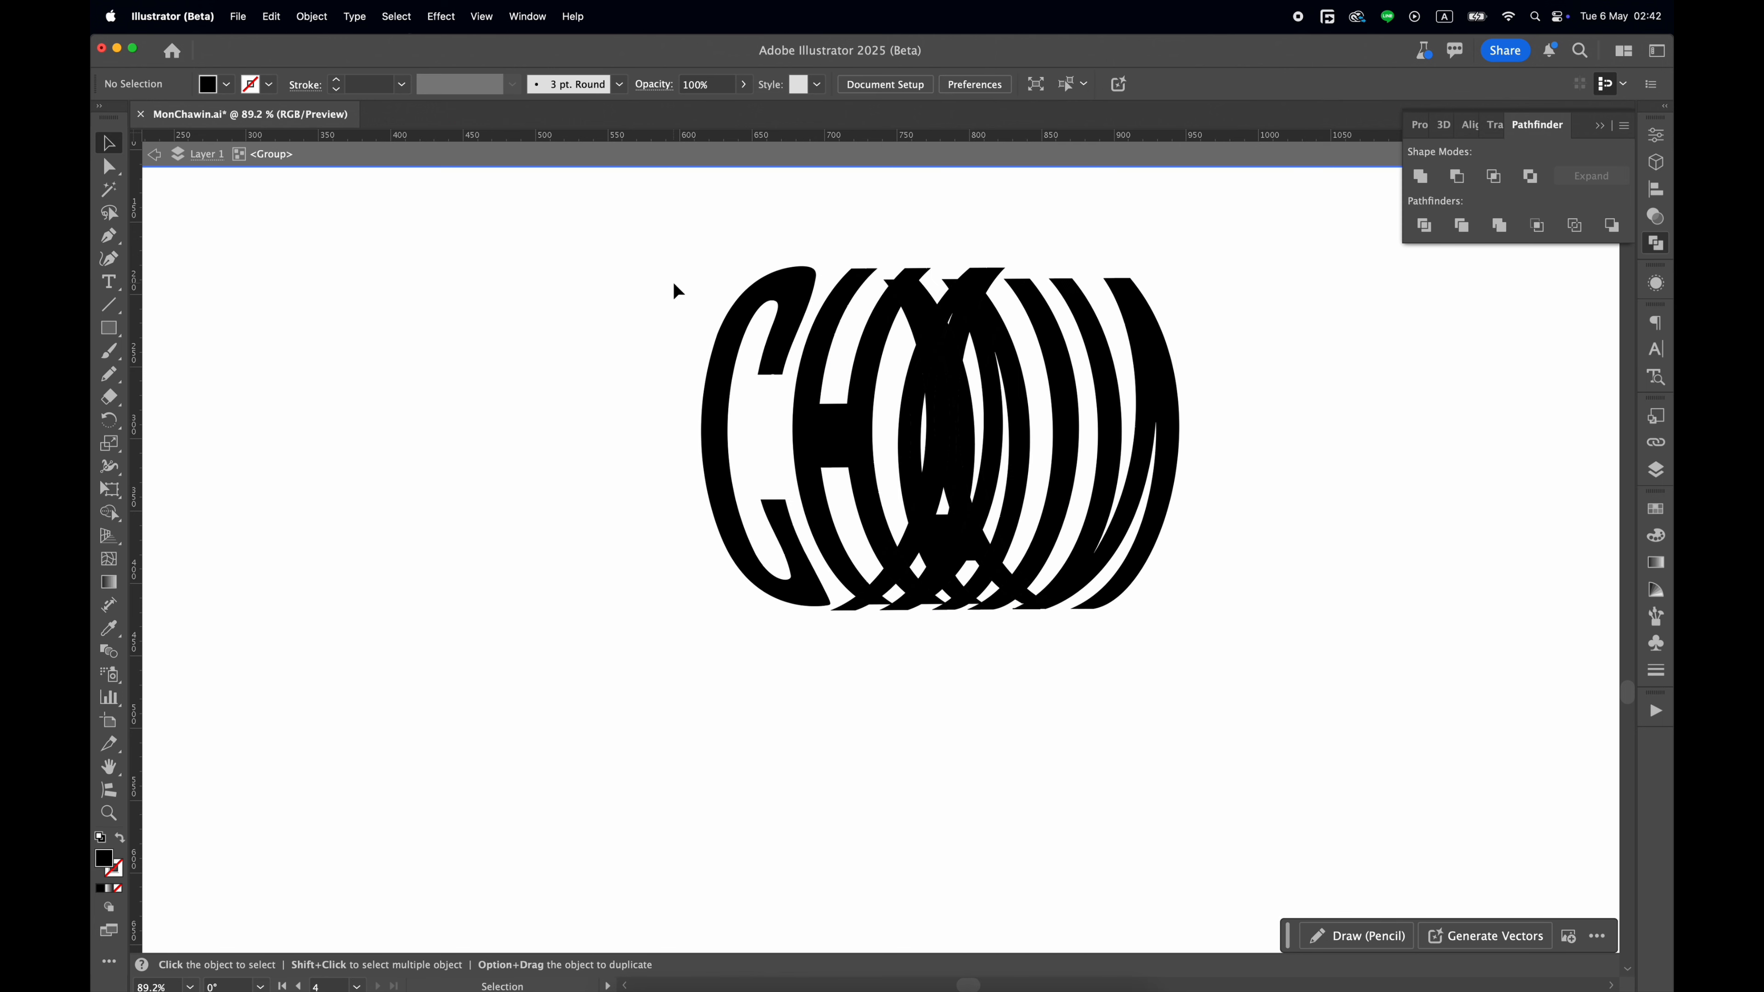
Delete the back letter pieces, keeping only the front CHA group, and unite its fragments into solid letters.
{"action": "left_click_drag", "start_coordinate": [673, 286], "coordinate": [810, 401]}
{"action": "key", "text": "Delete"}
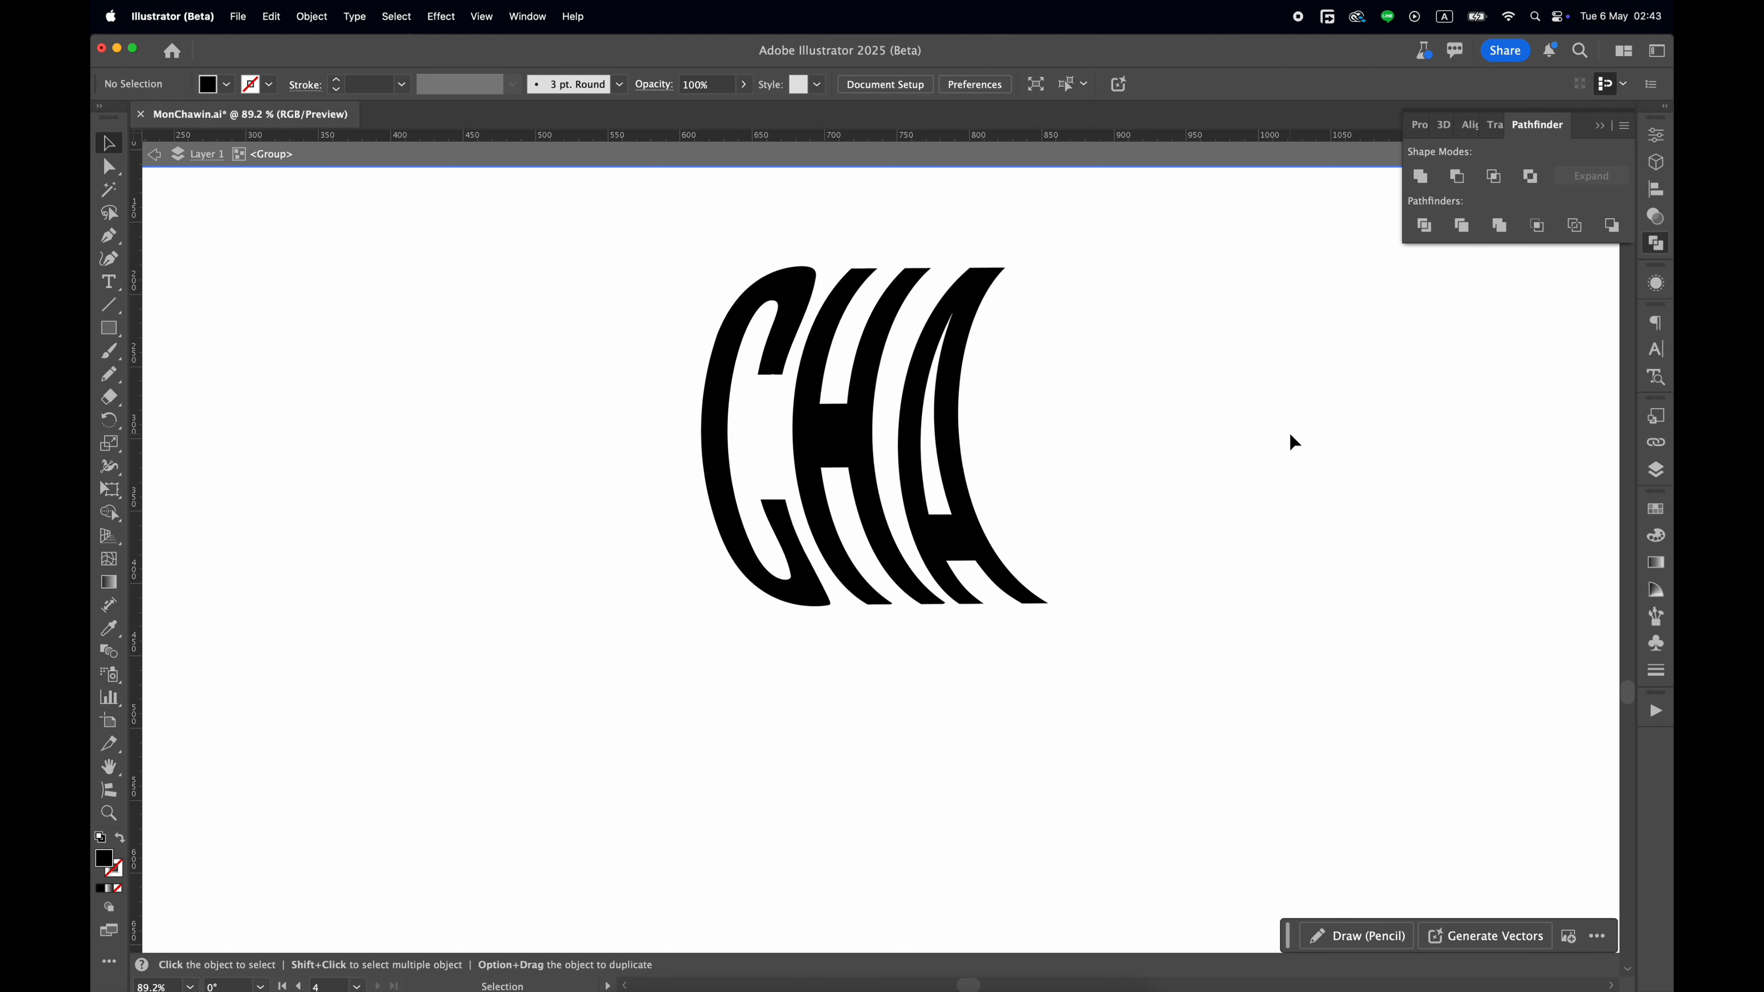
{"action": "left_click", "coordinate": [954, 501]}
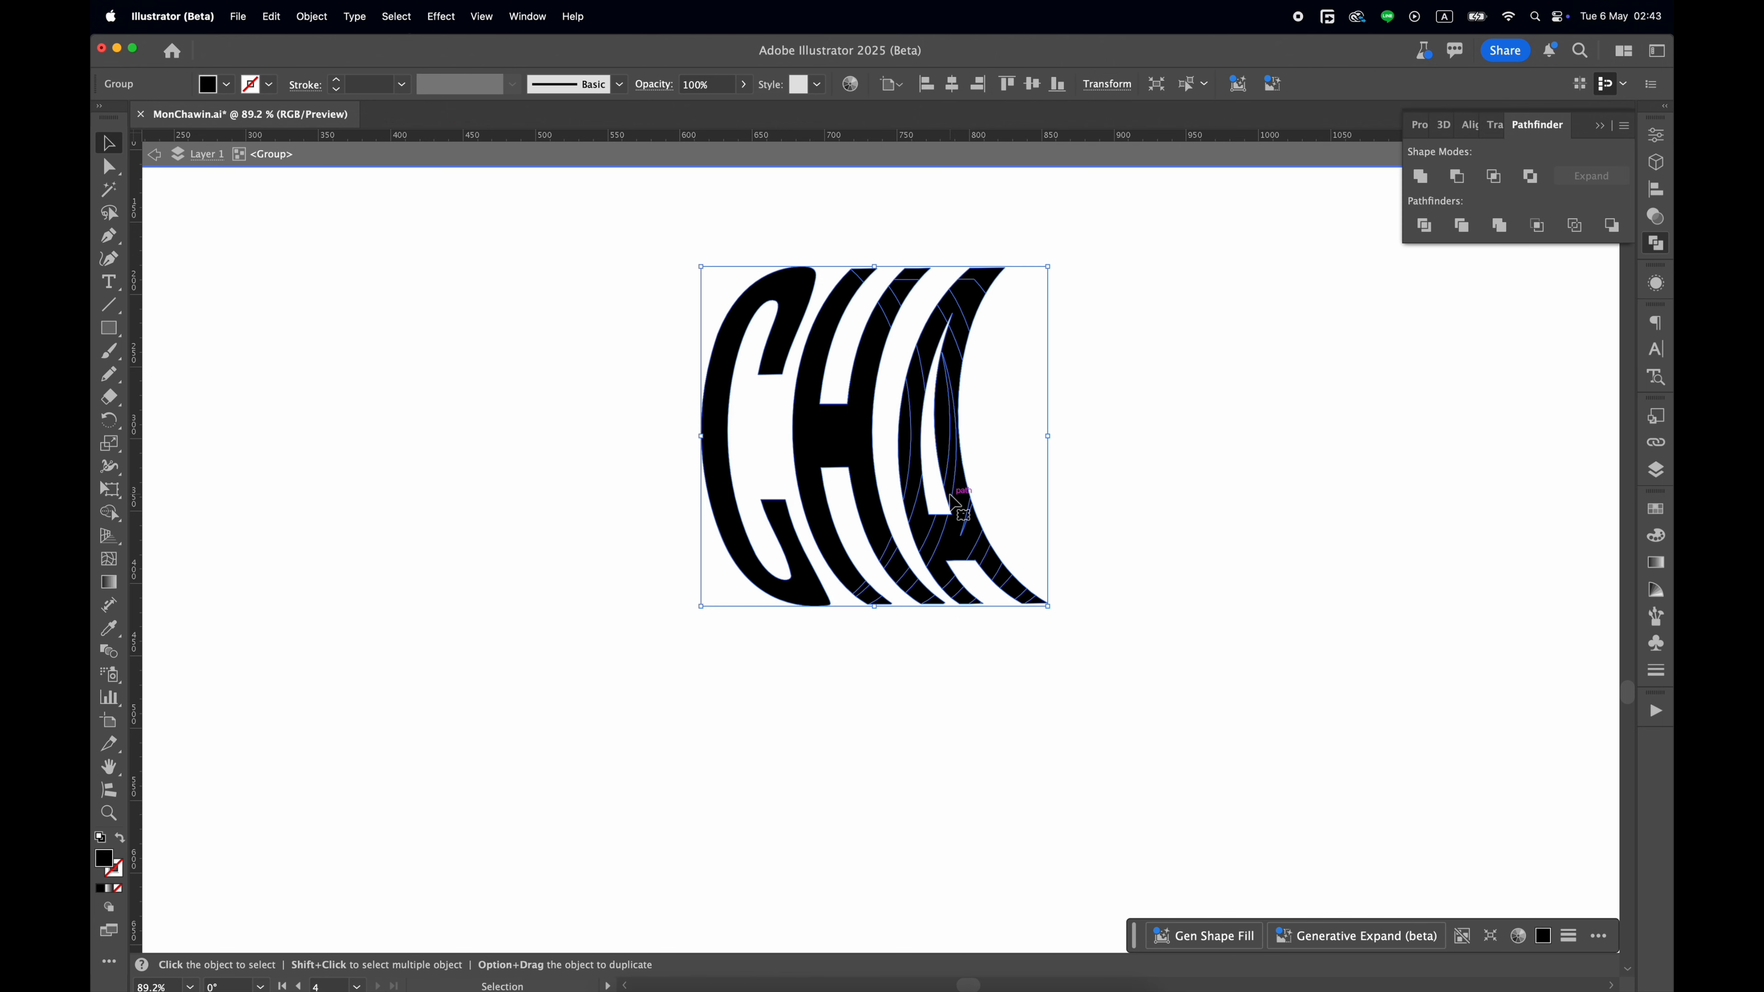
{"action": "left_click", "coordinate": [1419, 178]}
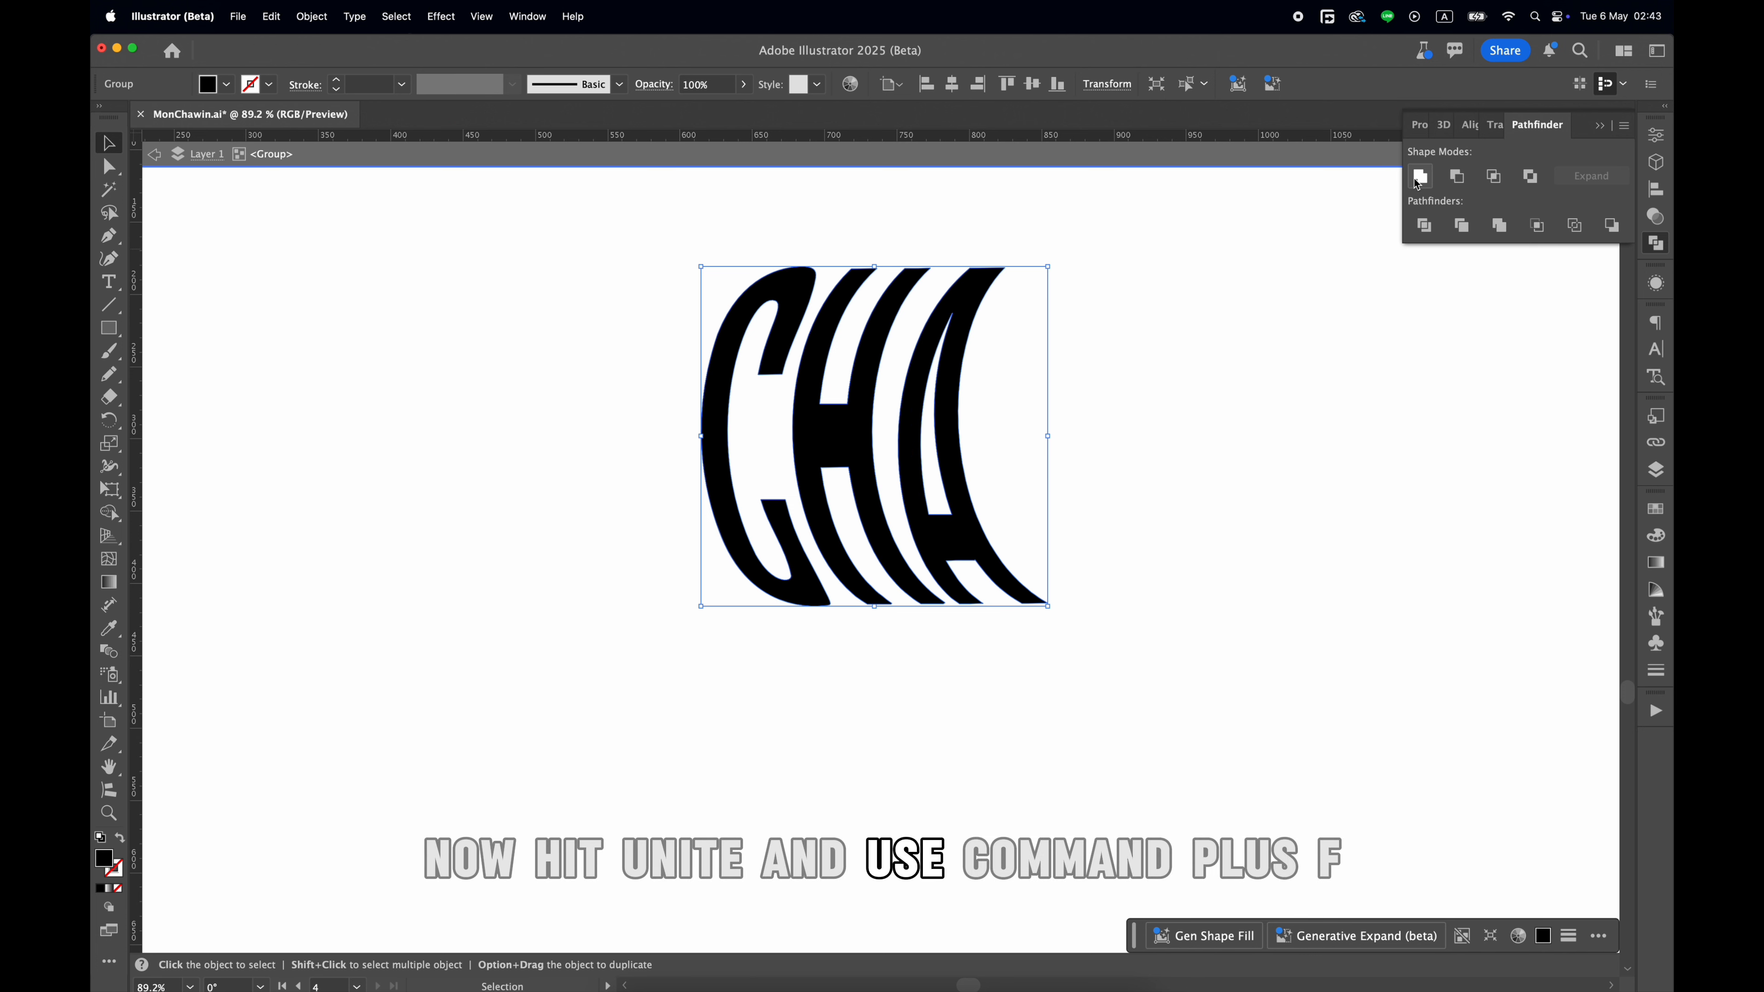
Paste the copied full cylinder lettering in its original position around the united CHA letters.
{"action": "left_click", "coordinate": [1189, 422]}
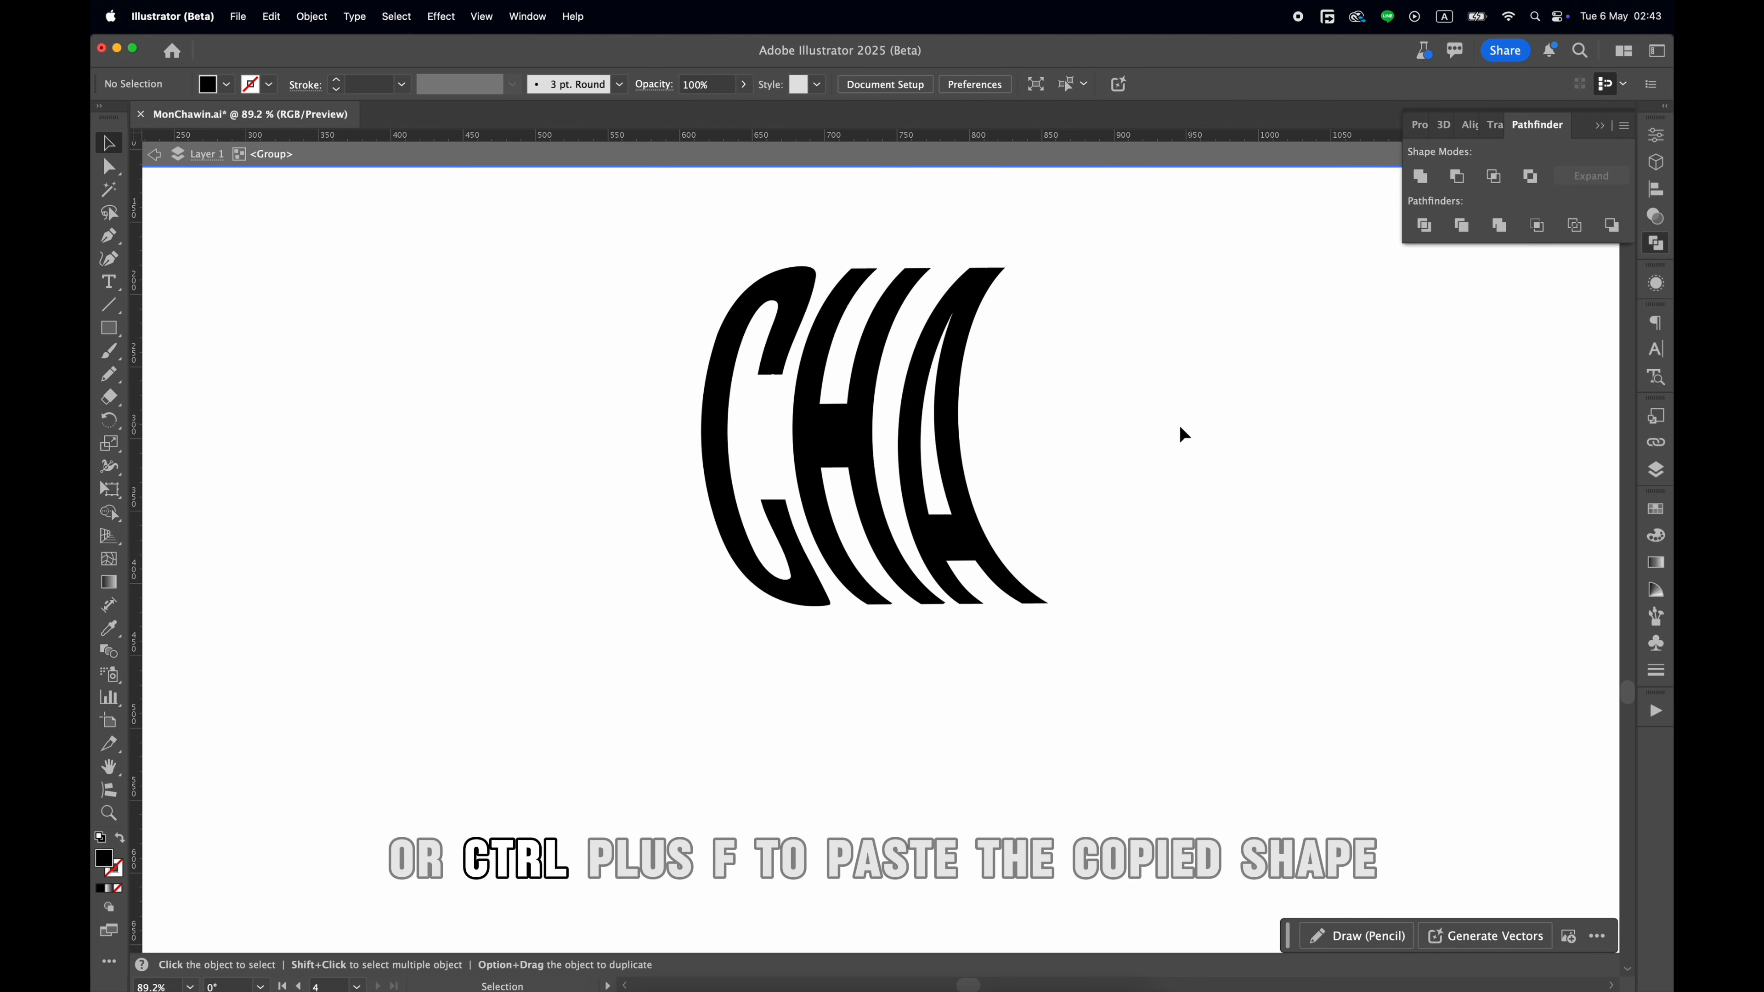
{"action": "key", "text": "super+f"}
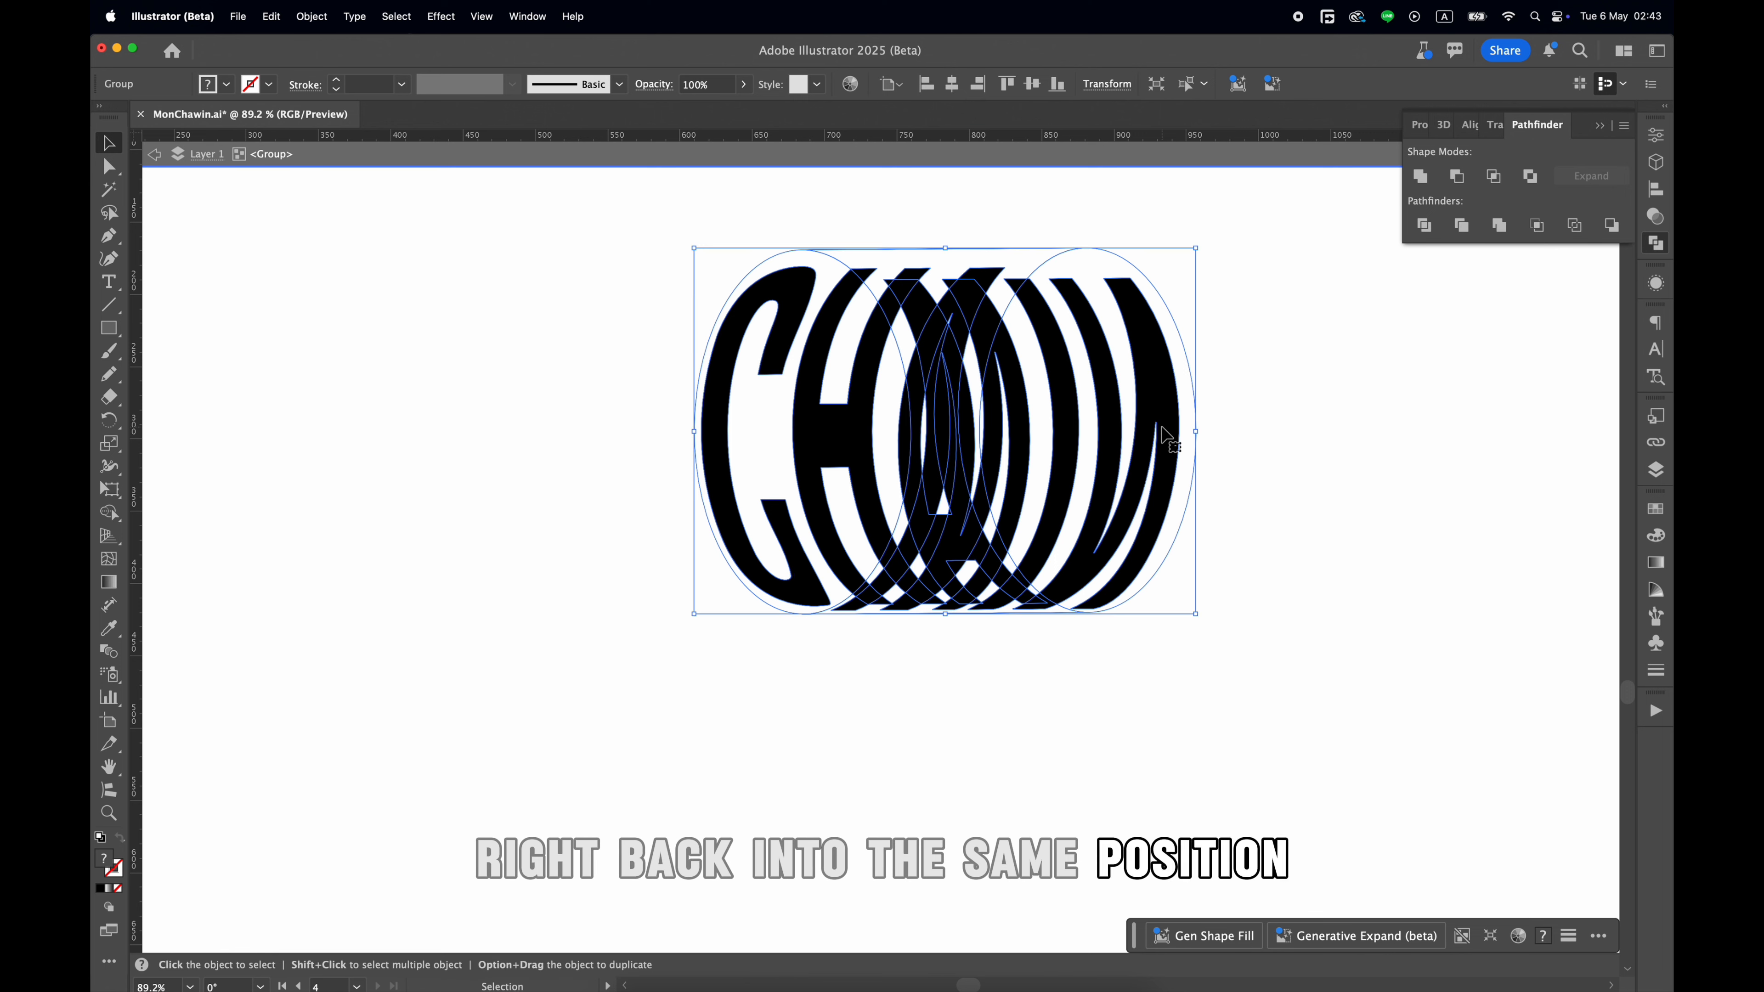
{"action": "key", "text": "super+shift+a"}
{"action": "left_click", "coordinate": [880, 516]}
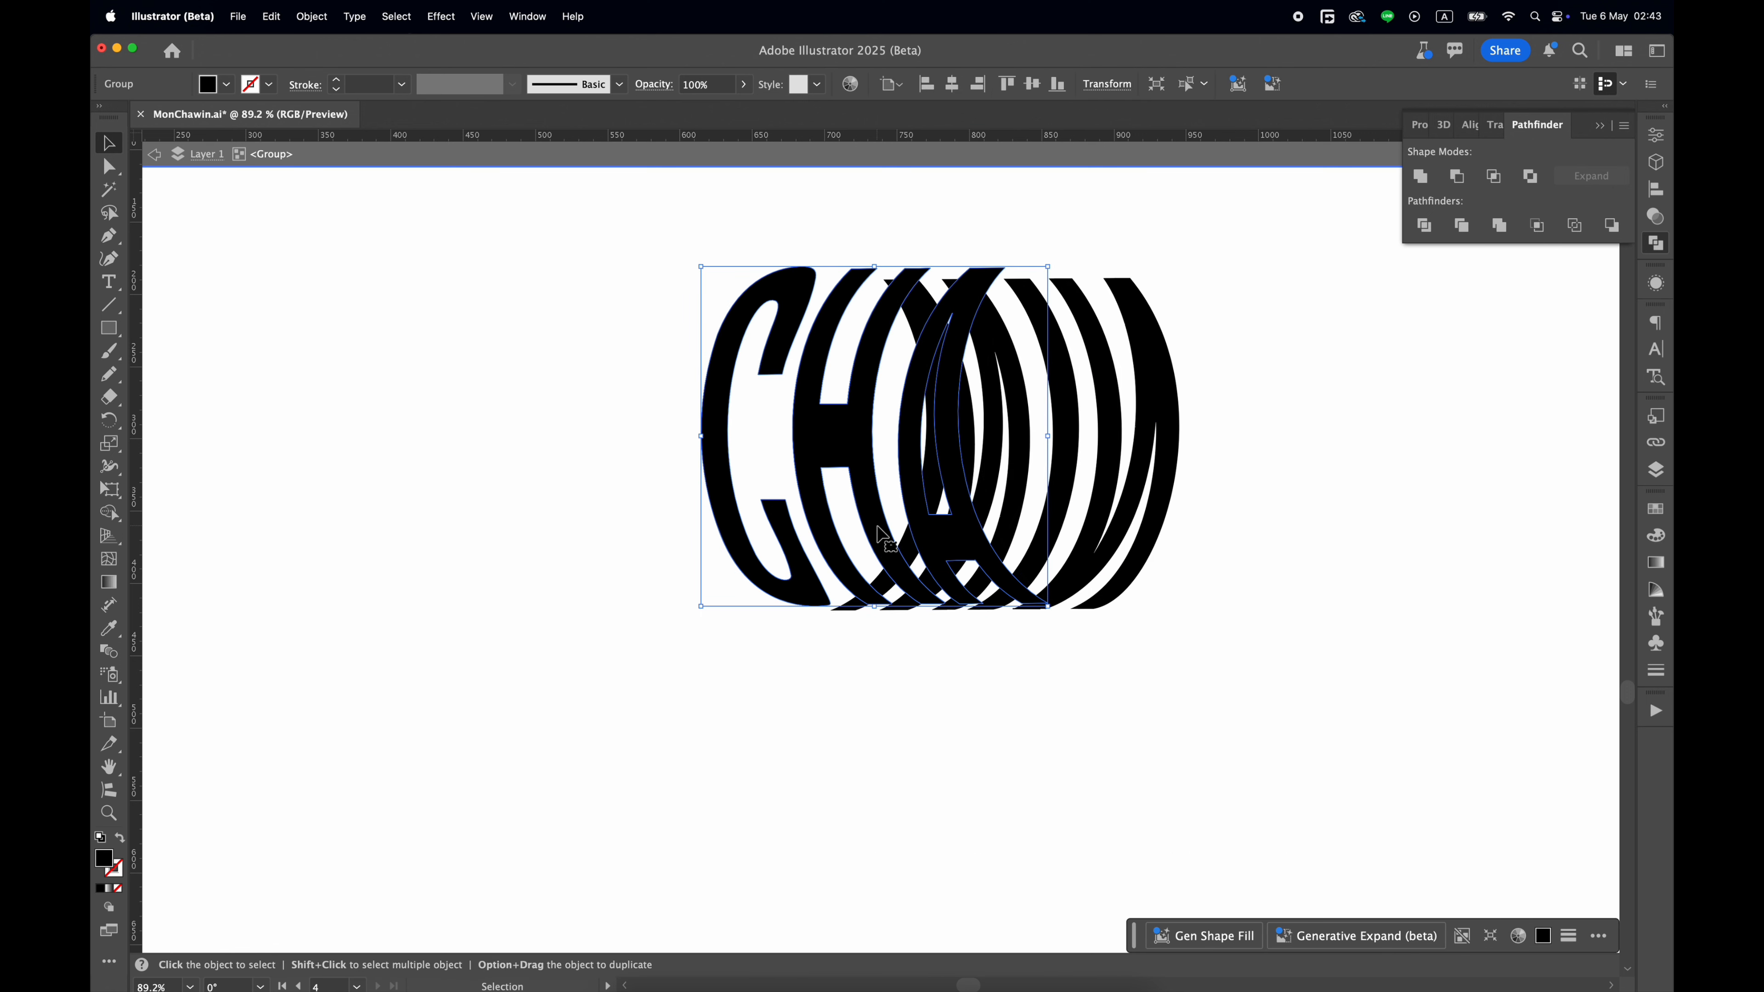
{"action": "left_click_drag", "start_coordinate": [1149, 424], "coordinate": [1023, 421]}
{"action": "key", "text": "super+z"}
Isolate the pasted lettering group and delete its duplicate front letter pieces.
{"action": "double_click", "coordinate": [1142, 421]}
{"action": "left_click", "coordinate": [957, 457]}
{"action": "key", "text": "Delete"}
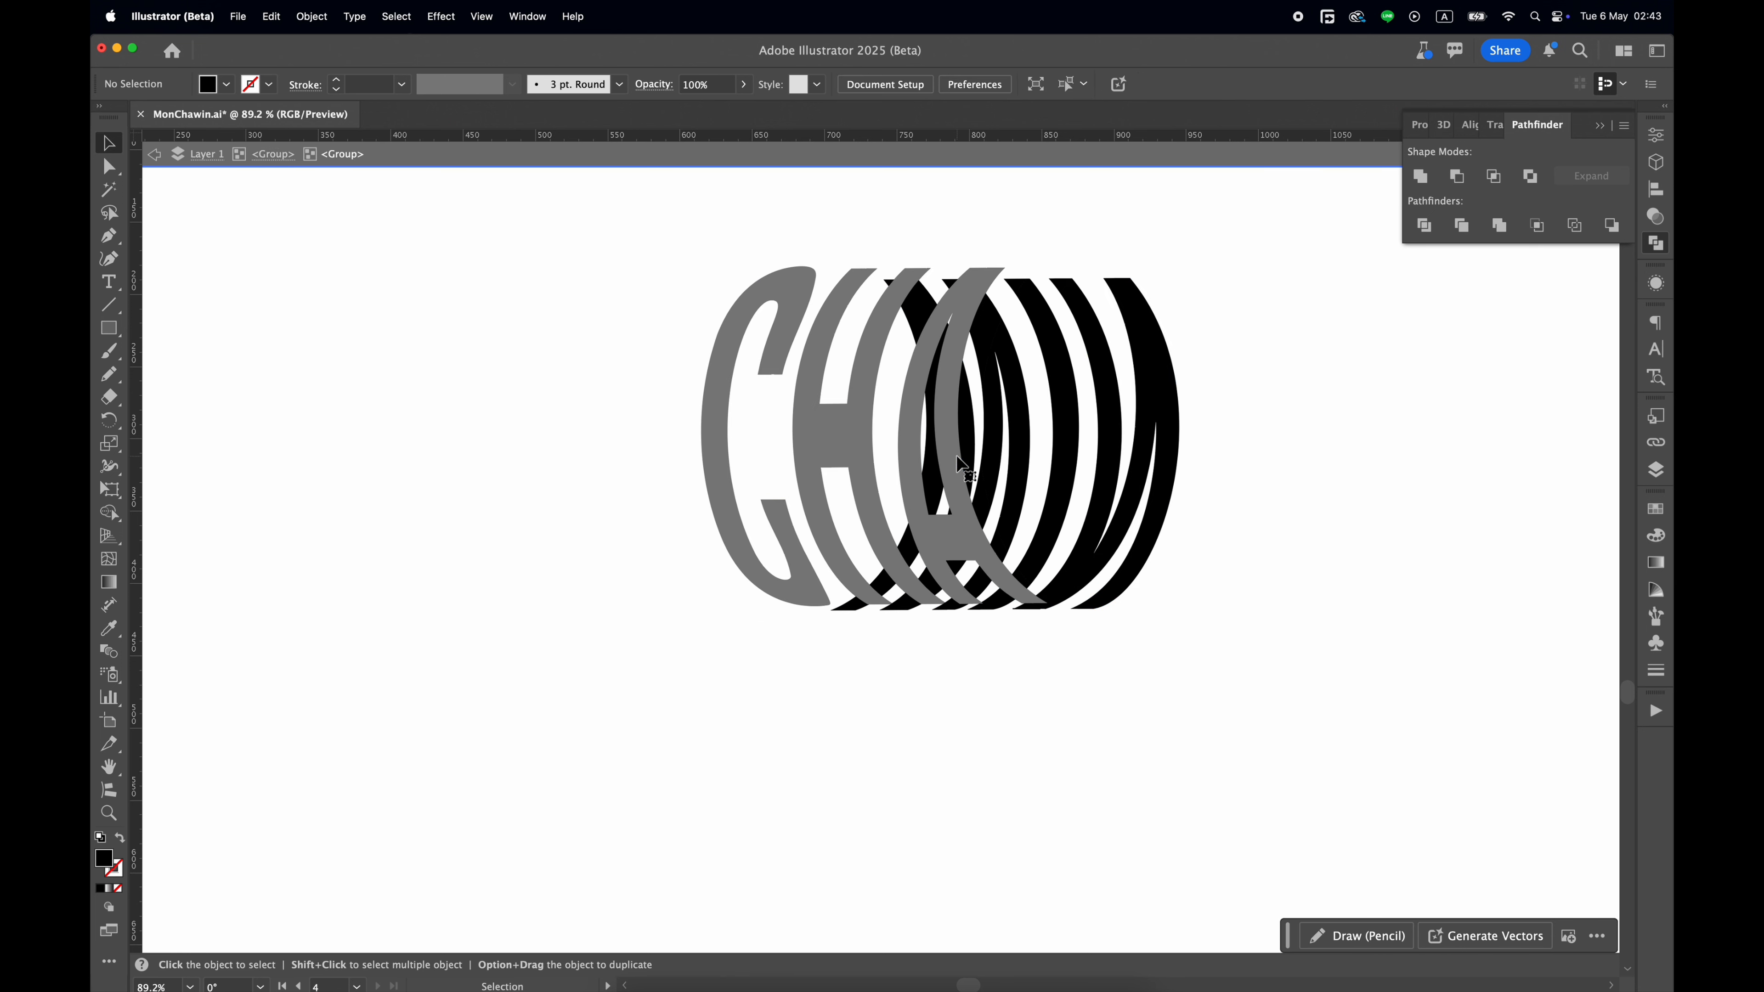
Select the back letter fragments around the front A and H, including the small pieces at their lower ends.
{"action": "left_click", "coordinate": [924, 277]}
{"action": "scroll", "coordinate": [902, 336], "scroll_direction": "up", "scroll_amount": 5}
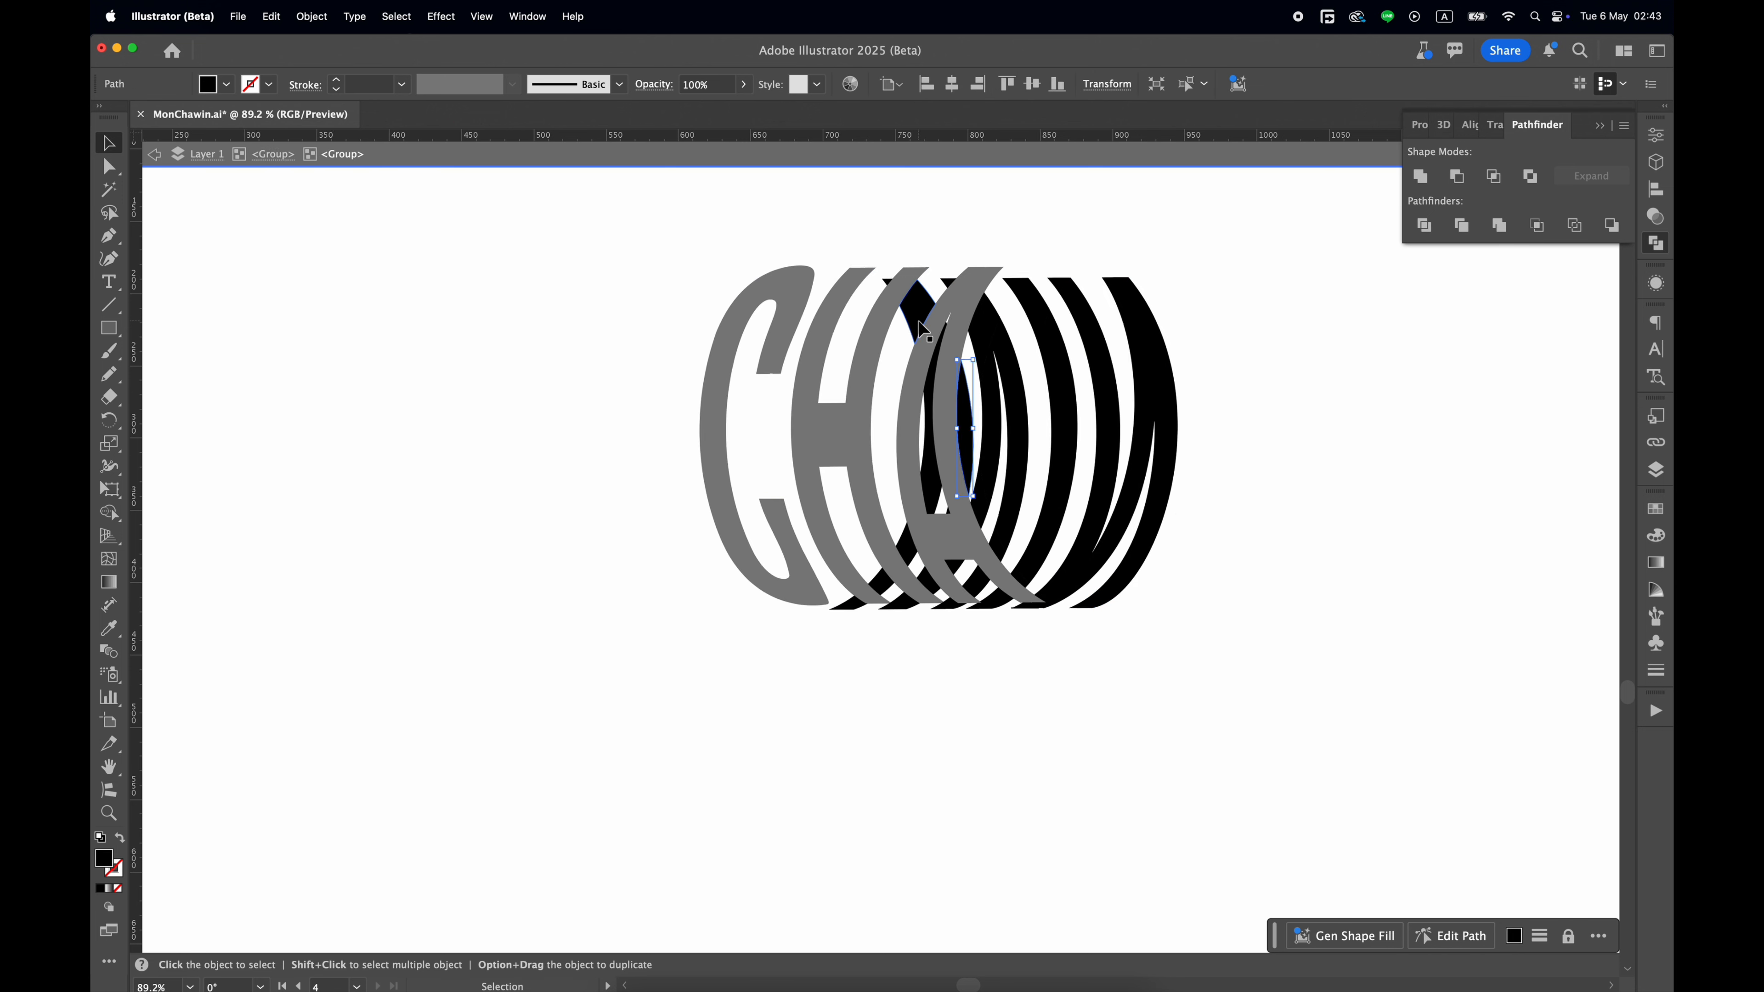
{"action": "left_click", "coordinate": [755, 212]}
{"action": "left_click", "coordinate": [810, 252], "text": "shift"}
{"action": "left_click", "coordinate": [865, 215], "text": "shift"}
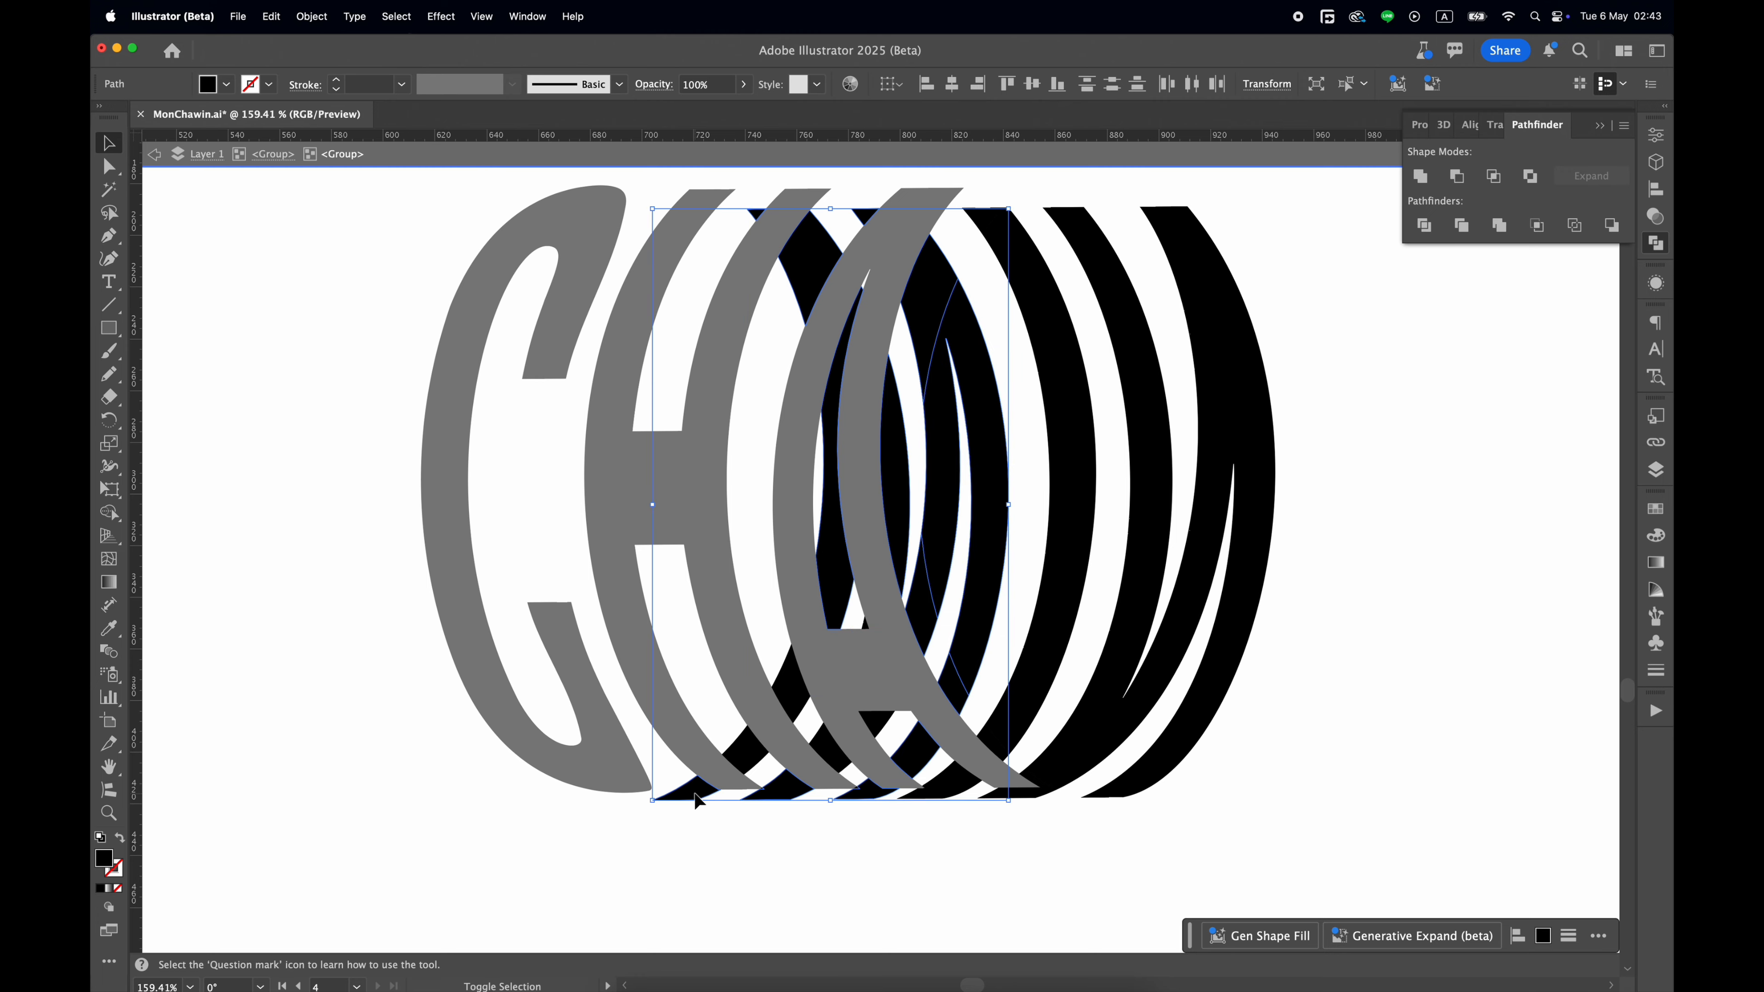
{"action": "scroll", "coordinate": [696, 801], "scroll_direction": "up", "scroll_amount": 5}
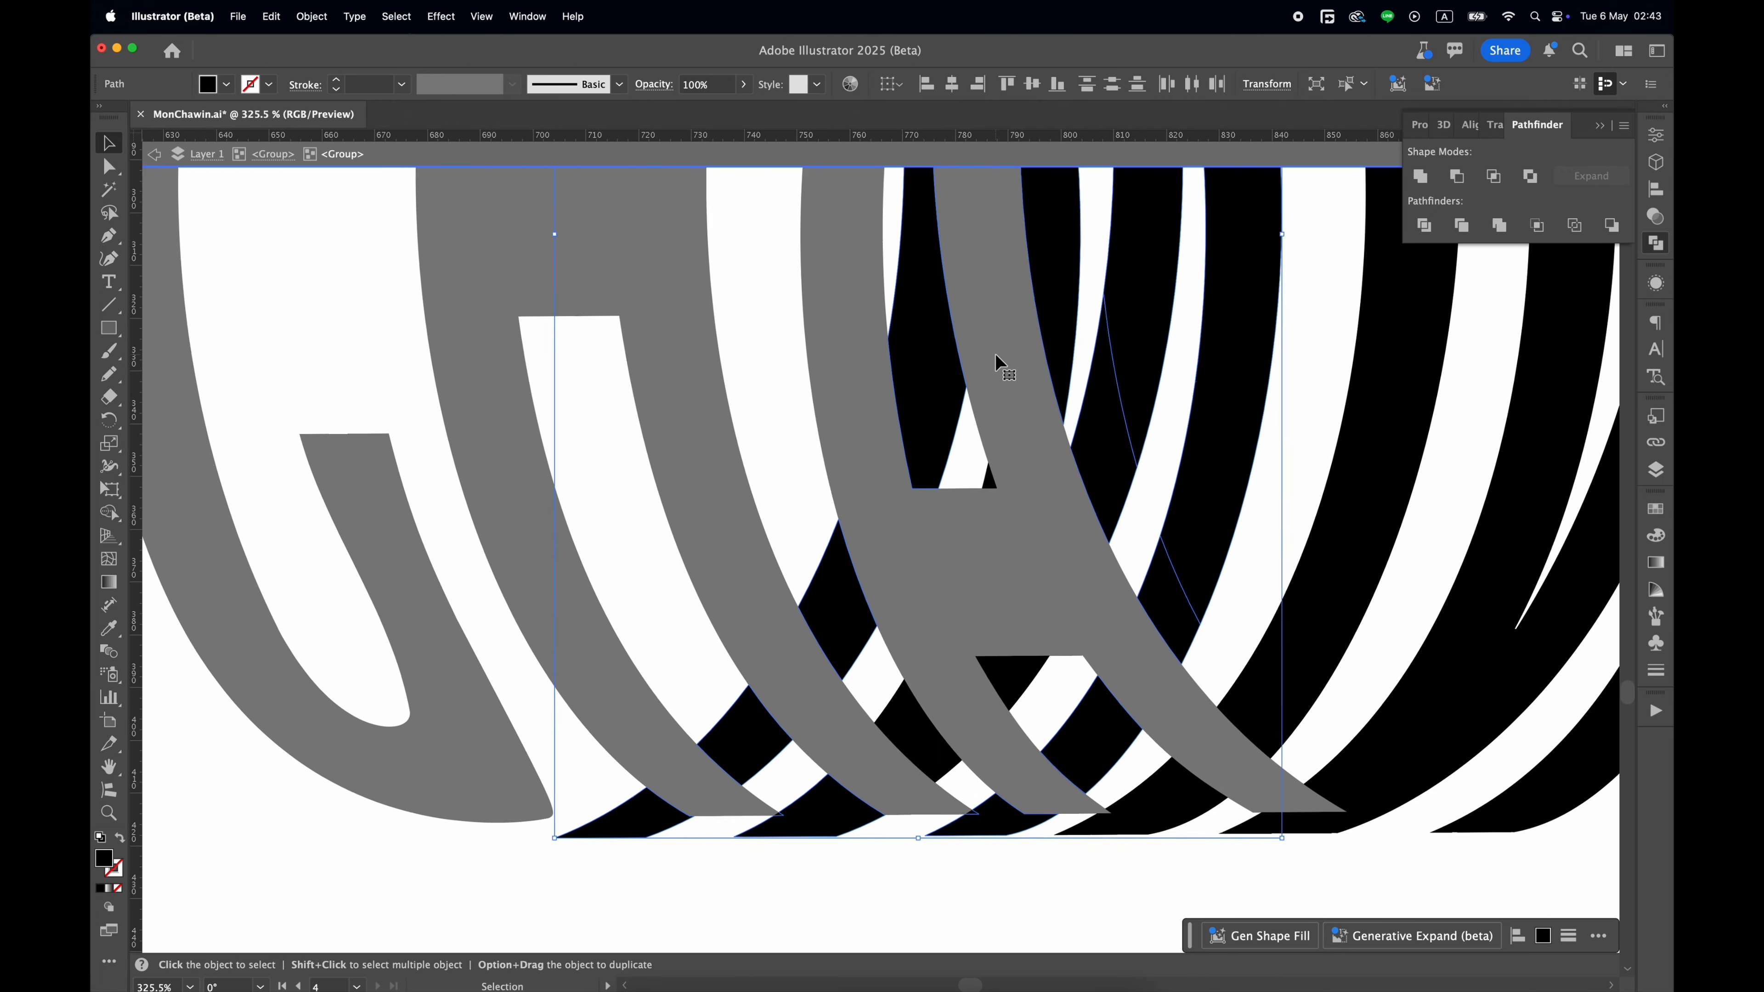
{"action": "scroll", "coordinate": [905, 453], "scroll_direction": "down", "scroll_amount": 5}
{"action": "scroll", "coordinate": [826, 705], "scroll_direction": "up", "scroll_amount": 7}
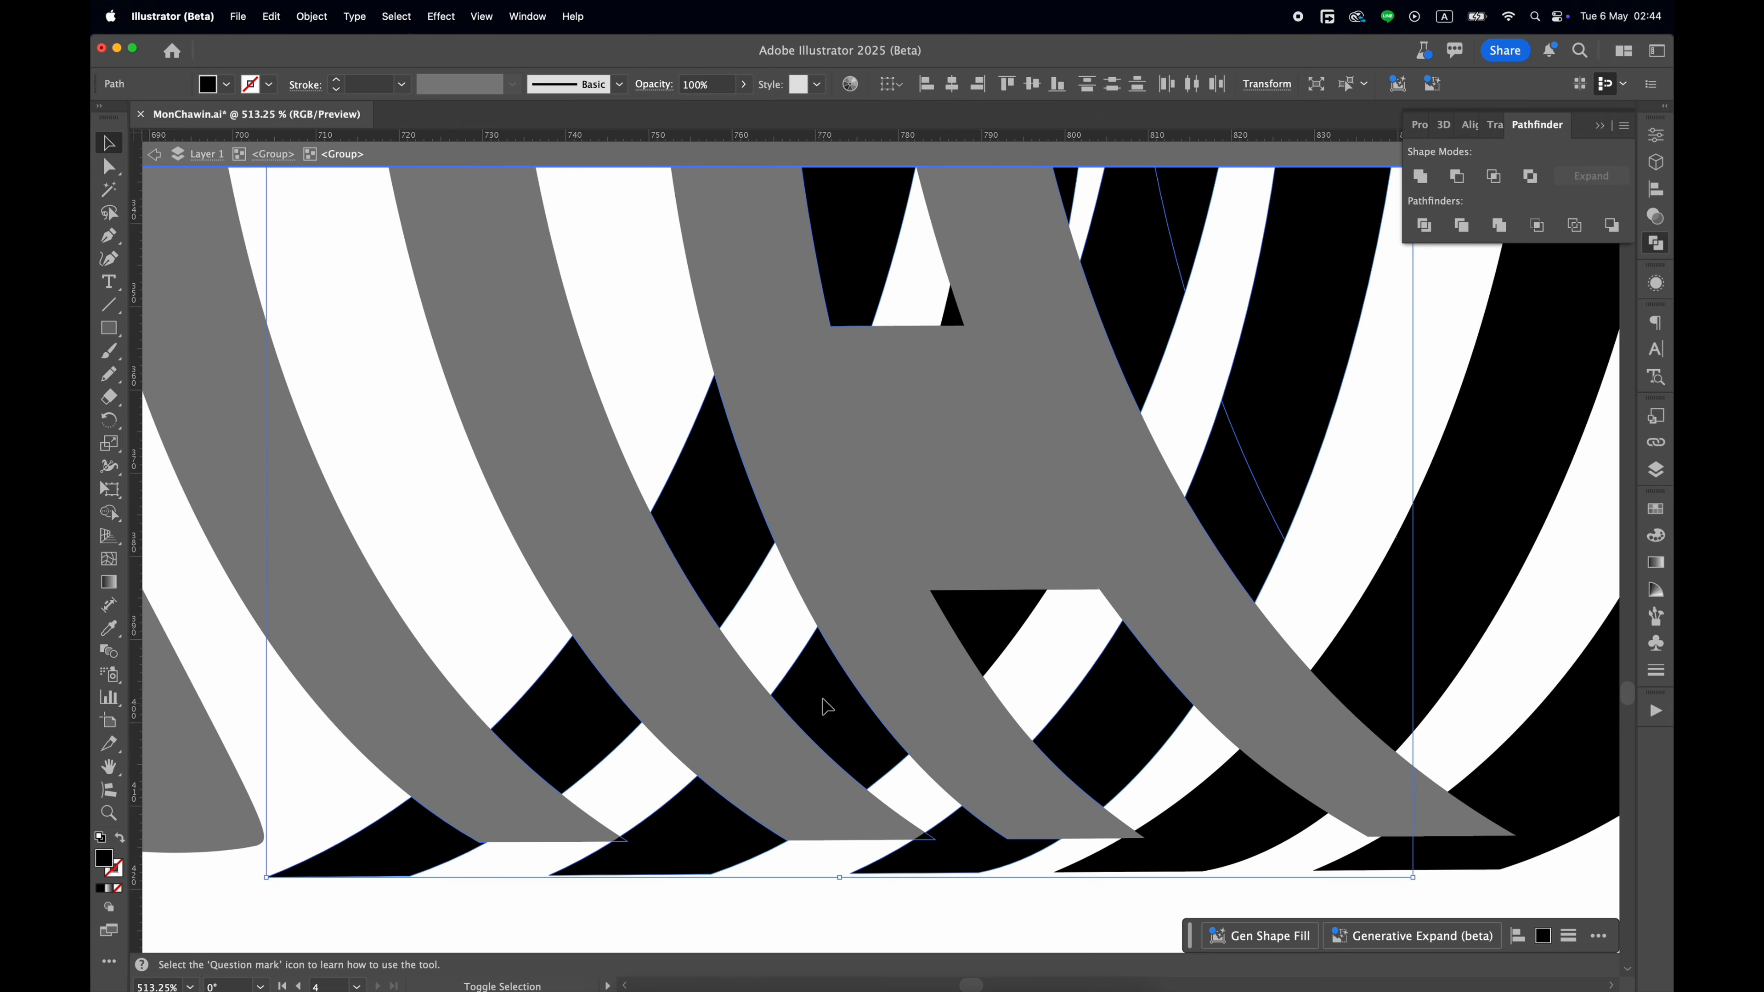
Add the remaining back letter pieces to the selection and apply the Pathfinder Divide operation to them.
{"action": "scroll", "coordinate": [955, 325], "scroll_direction": "down", "scroll_amount": 5}
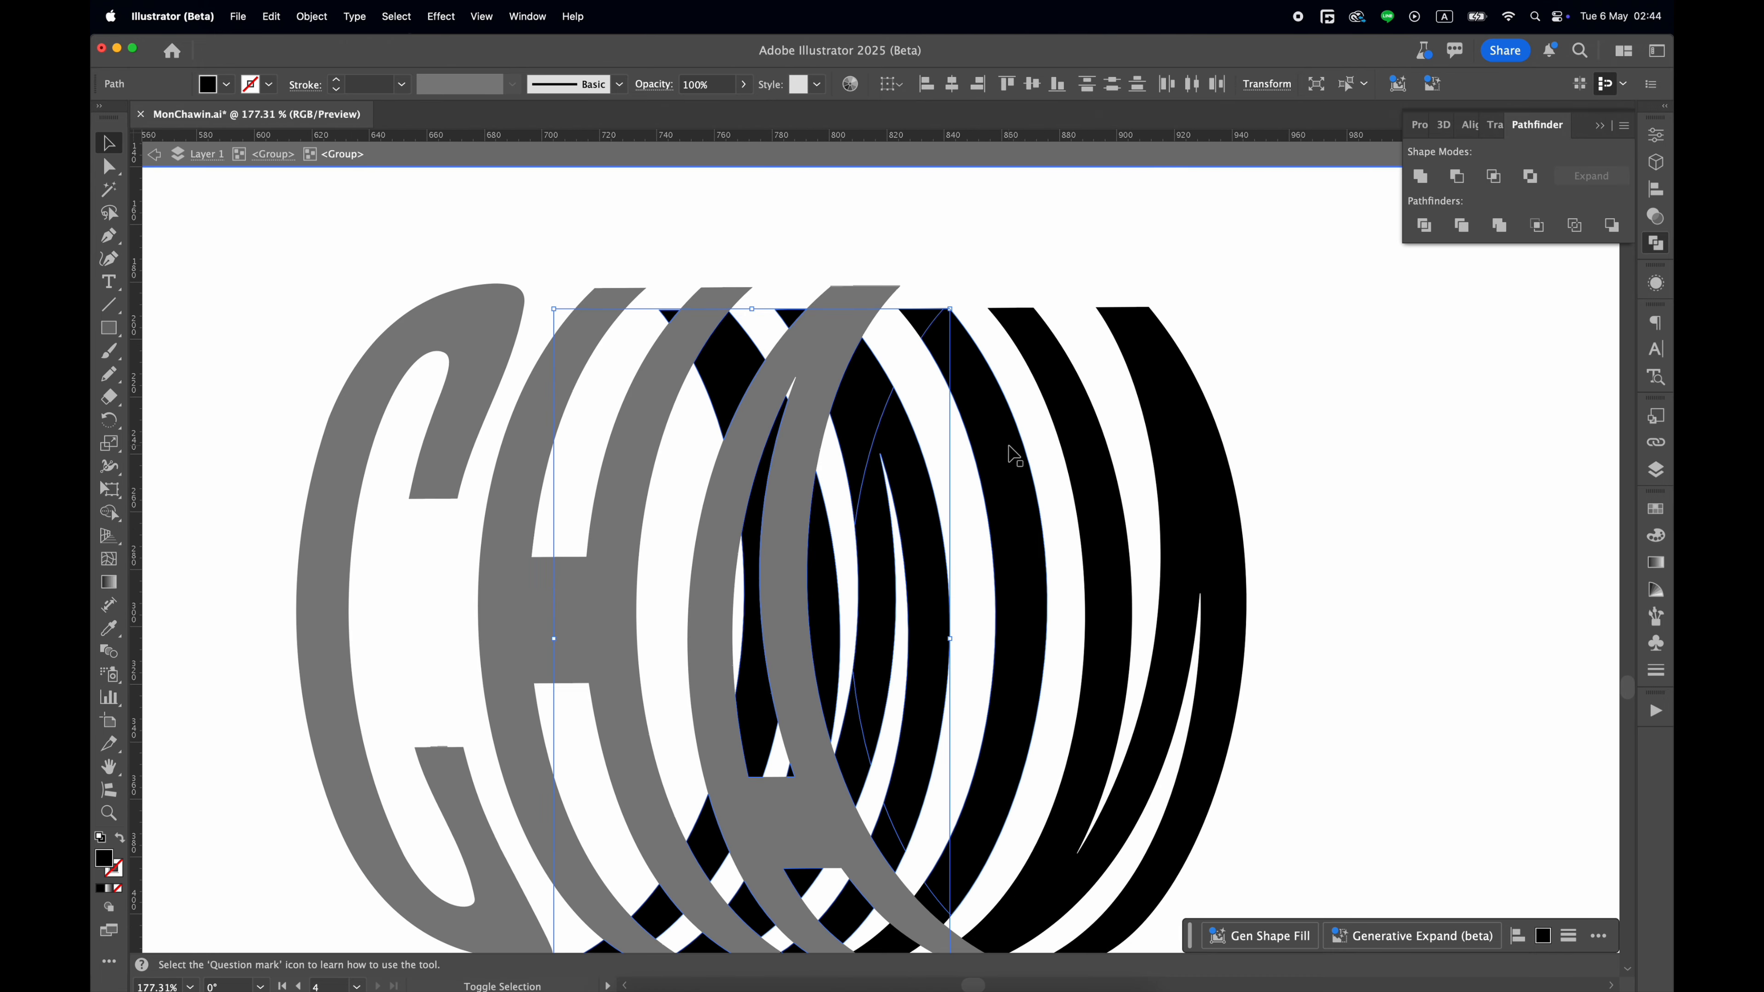
{"action": "scroll", "coordinate": [1080, 426], "scroll_direction": "down", "scroll_amount": 5}
{"action": "scroll", "coordinate": [1080, 425], "scroll_direction": "right", "scroll_amount": 2}
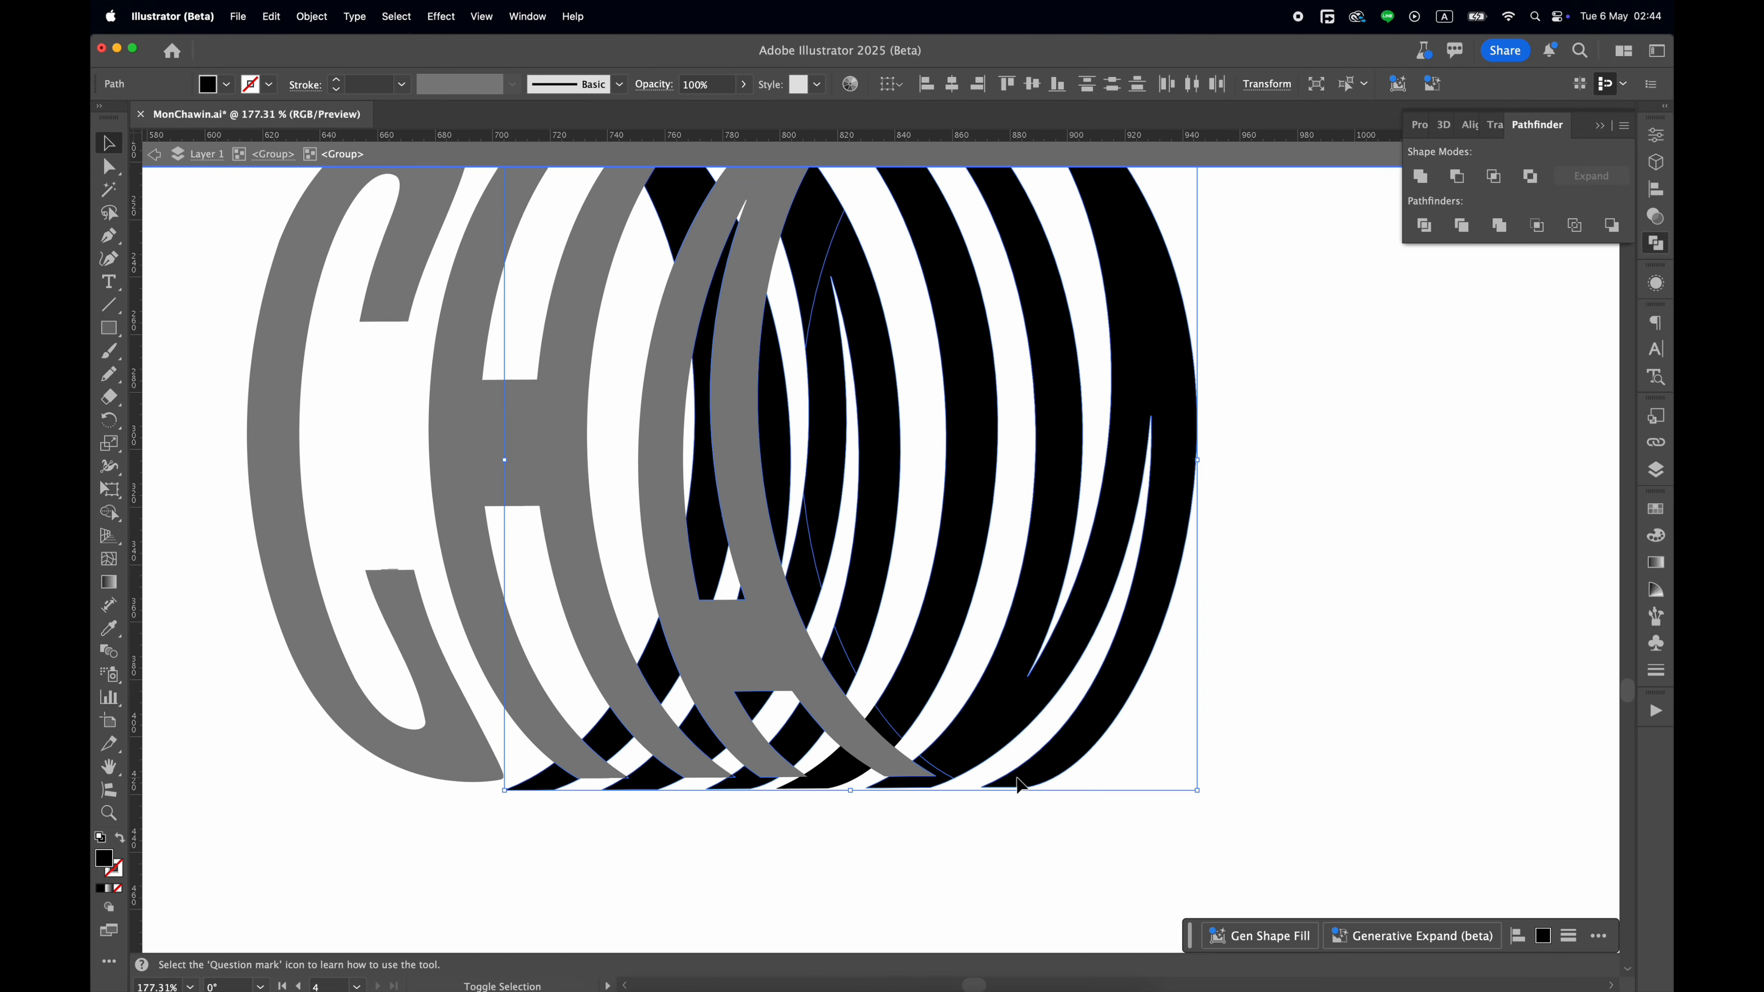
{"action": "scroll", "coordinate": [1165, 500], "scroll_direction": "down", "scroll_amount": 2}
{"action": "scroll", "coordinate": [1163, 486], "scroll_direction": "left", "scroll_amount": 1}
{"action": "left_click", "coordinate": [1424, 226]}
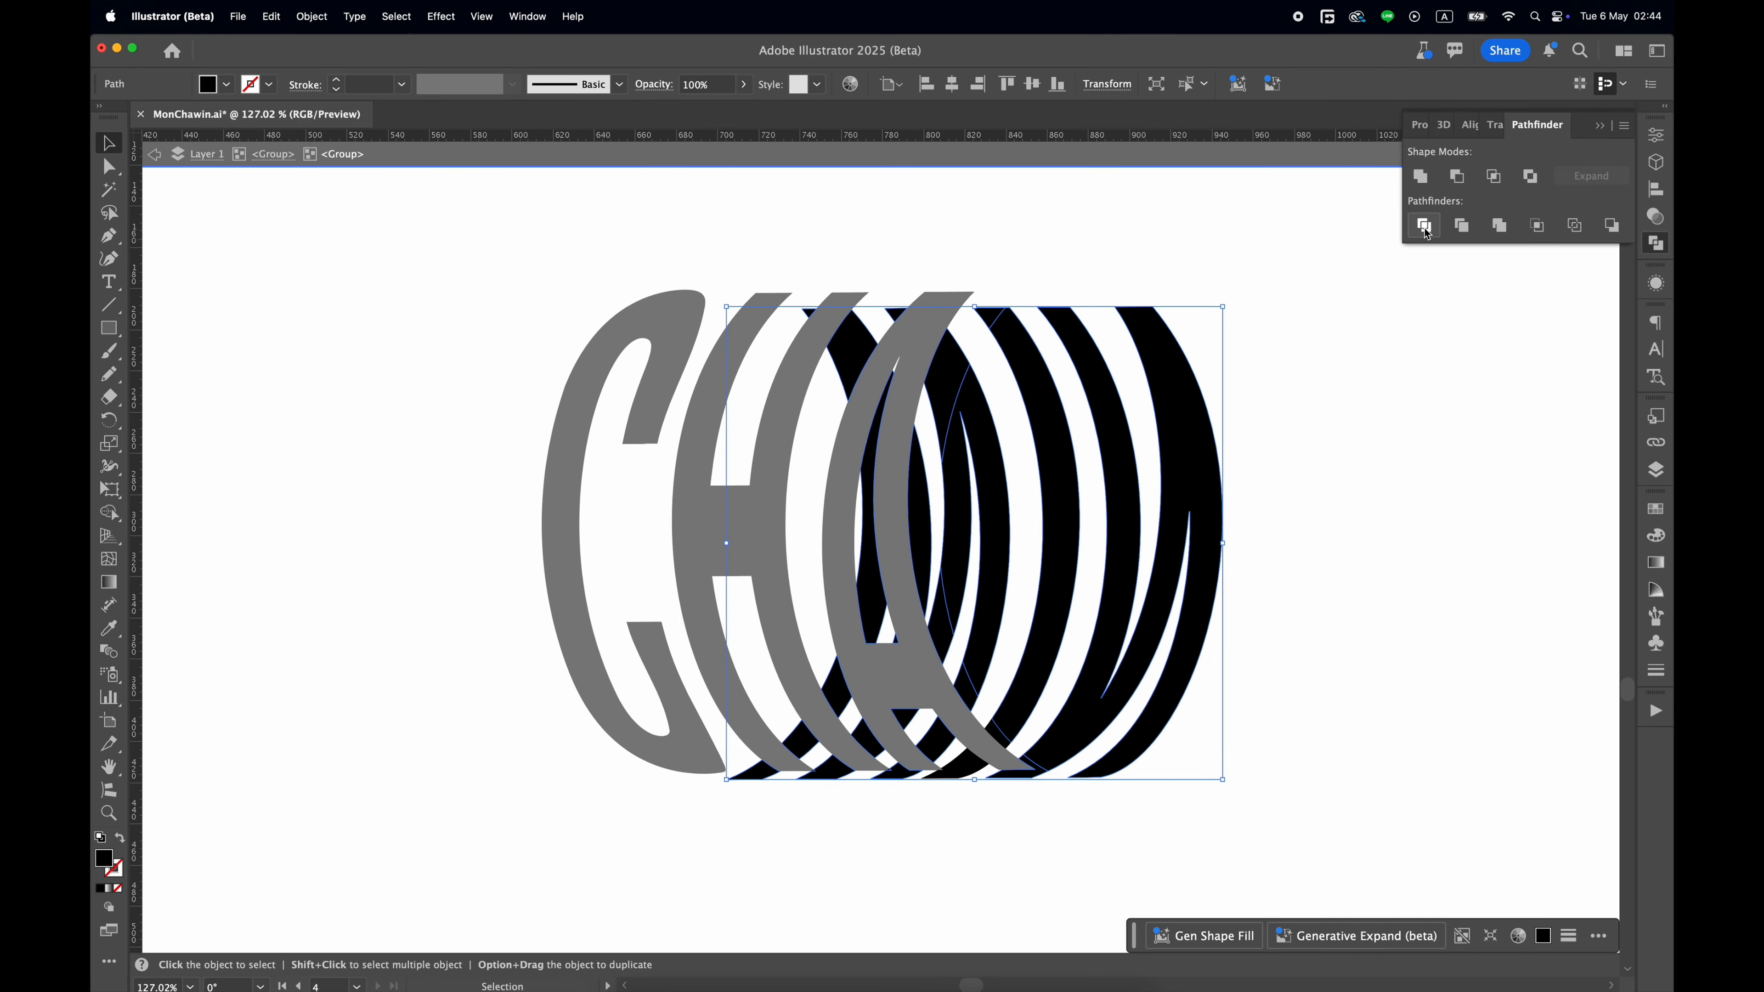
Merge the leftover overlap fragments into the back letters with the Shape Builder tool.
{"action": "scroll", "coordinate": [1000, 480], "scroll_direction": "up", "scroll_amount": 3}
{"action": "key", "text": "shift+m"}
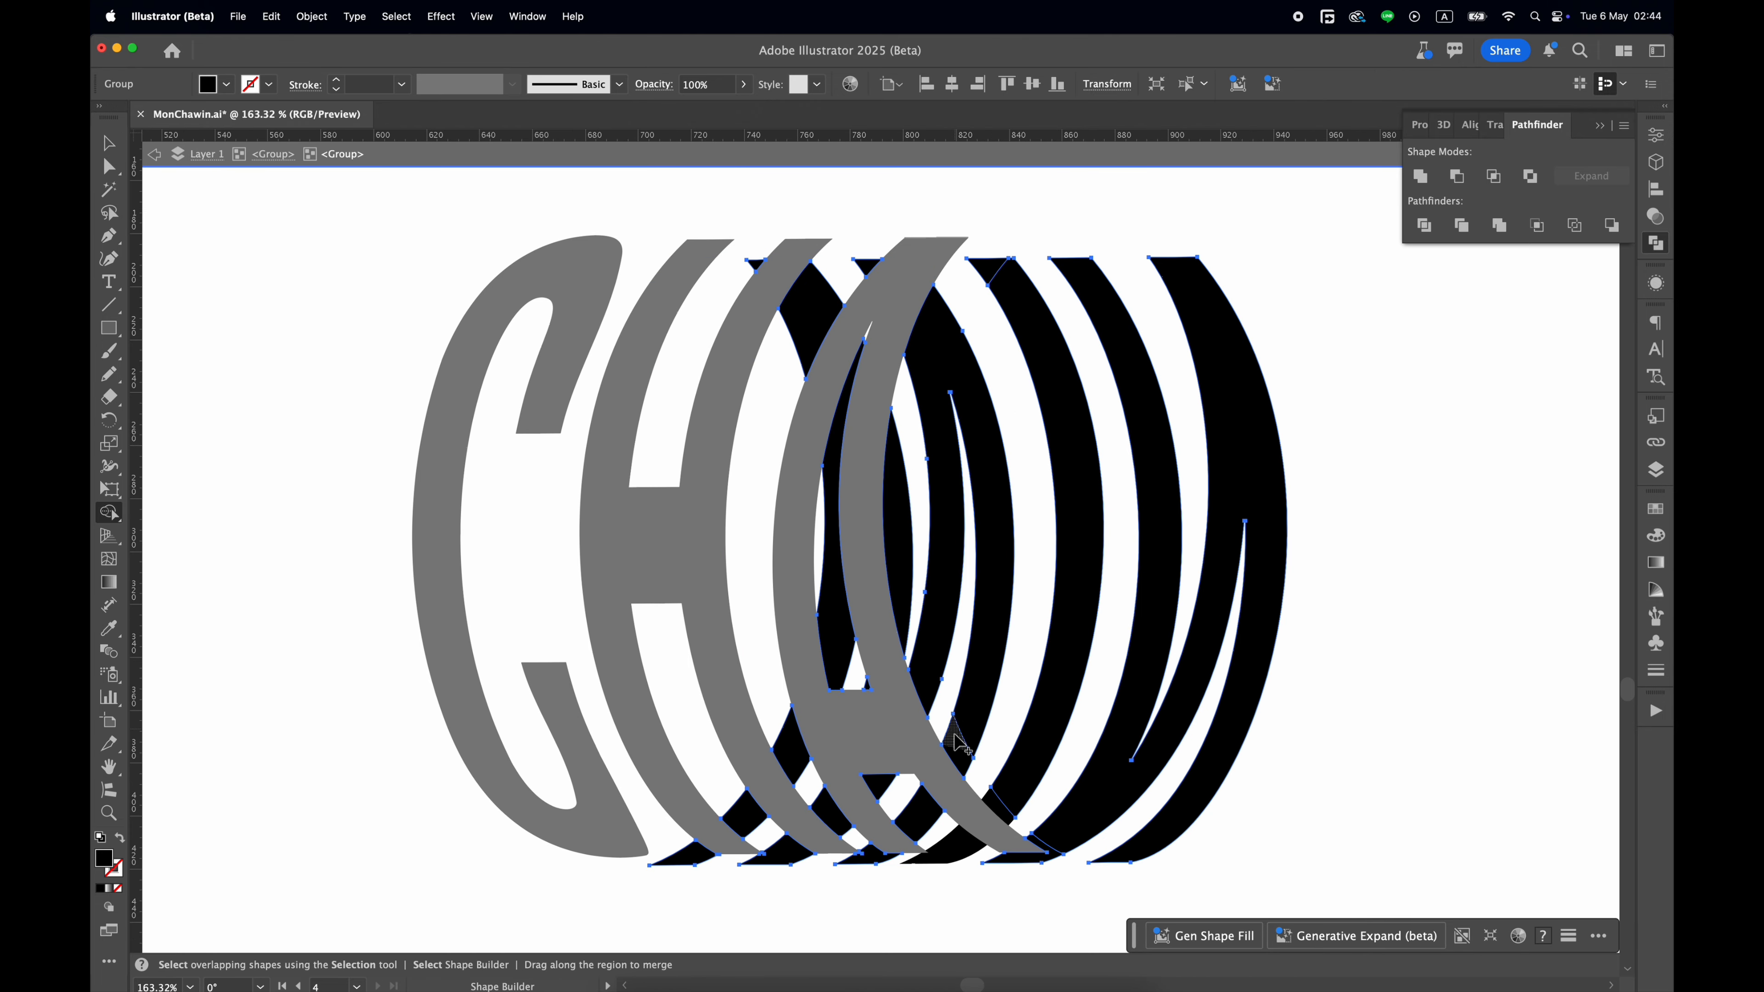
{"action": "scroll", "coordinate": [1040, 773], "scroll_direction": "up", "scroll_amount": 5}
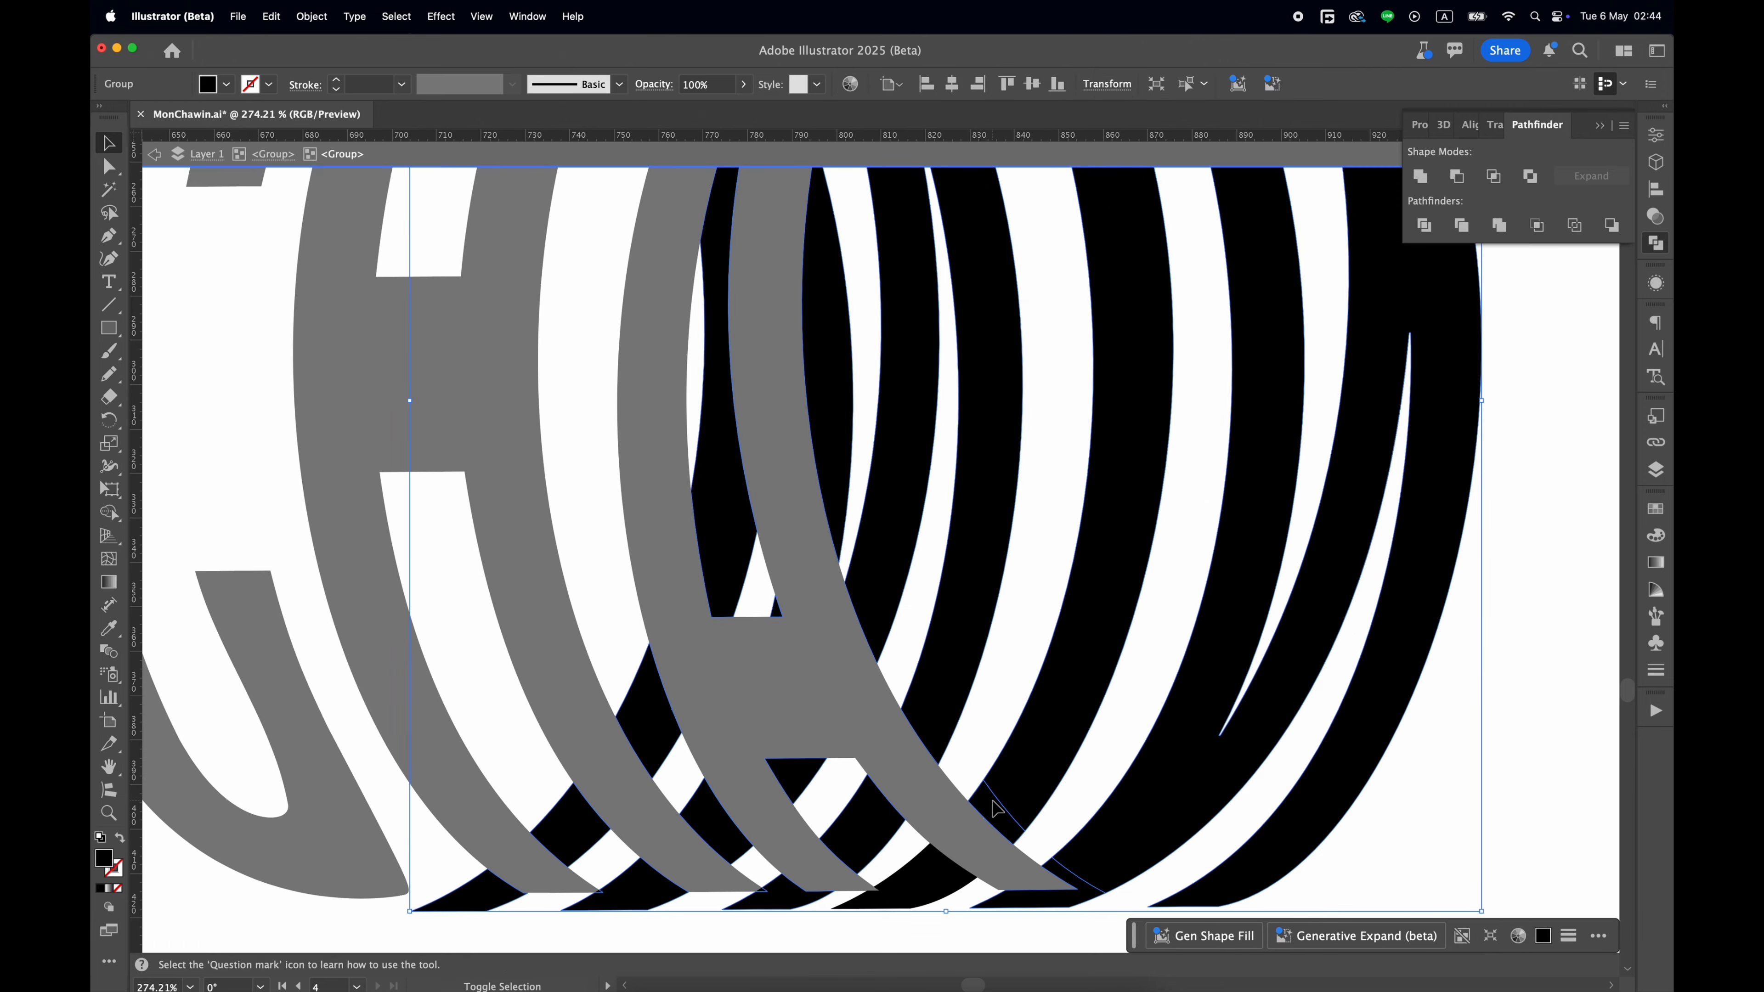
{"action": "scroll", "coordinate": [838, 769], "scroll_direction": "down", "scroll_amount": 4}
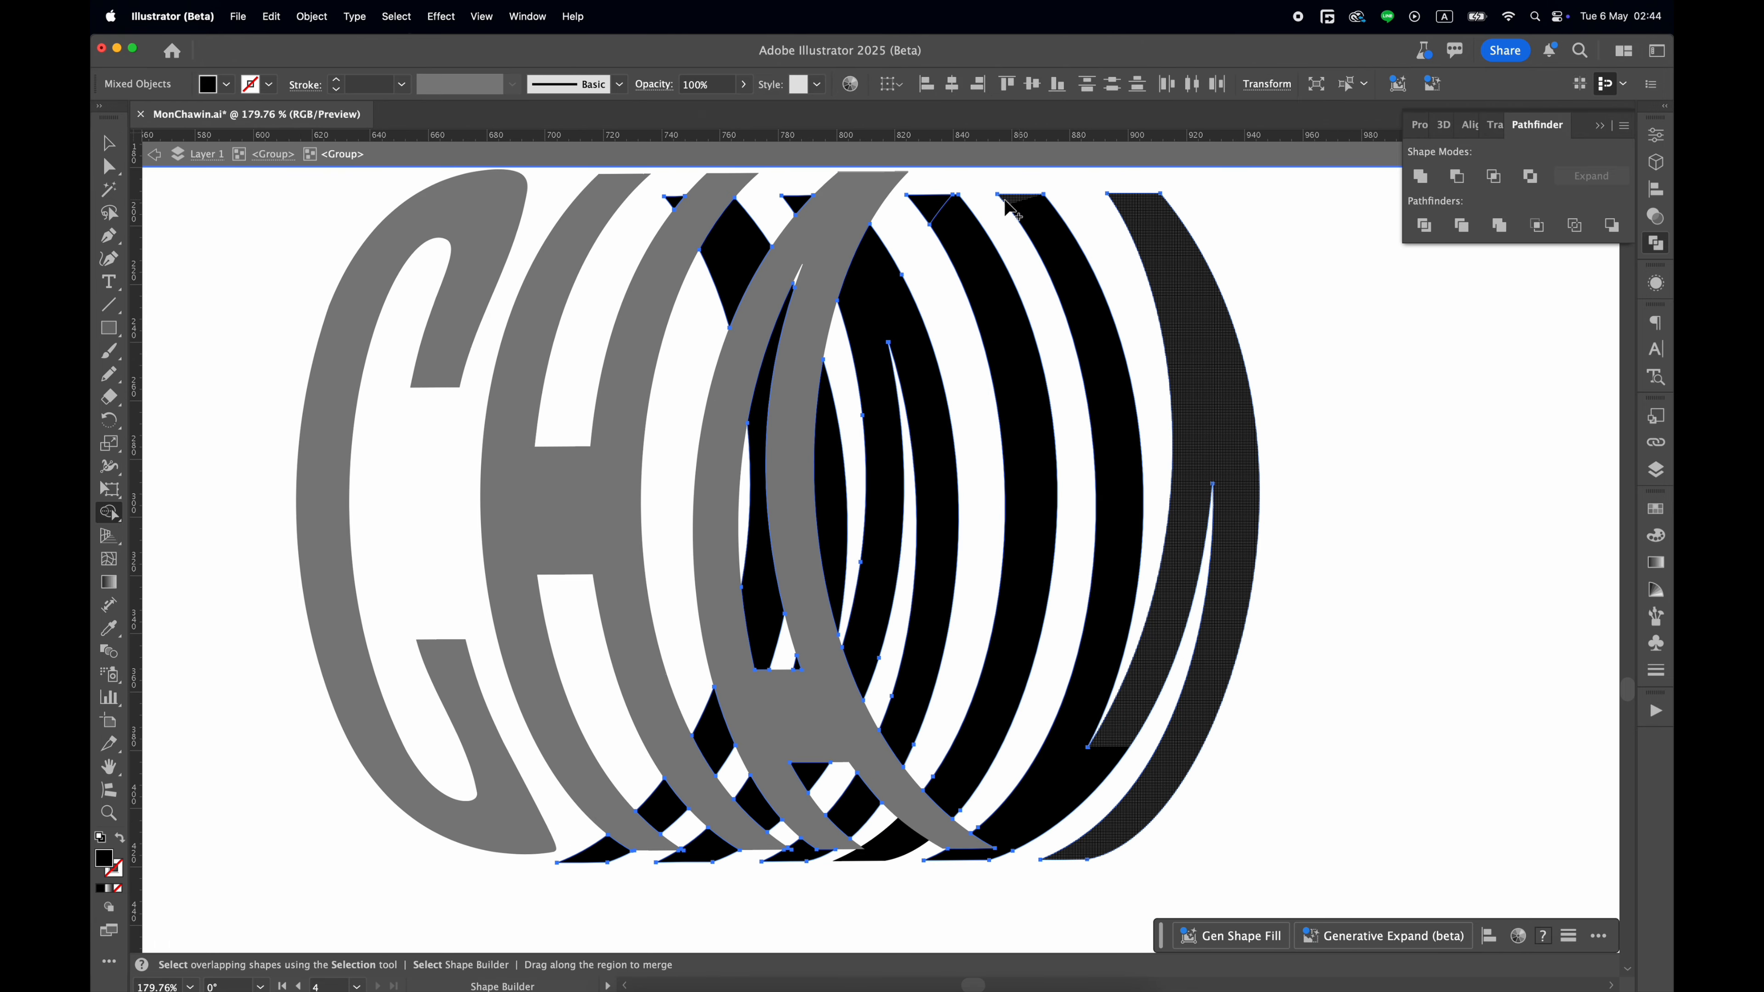
{"action": "key", "text": "v"}
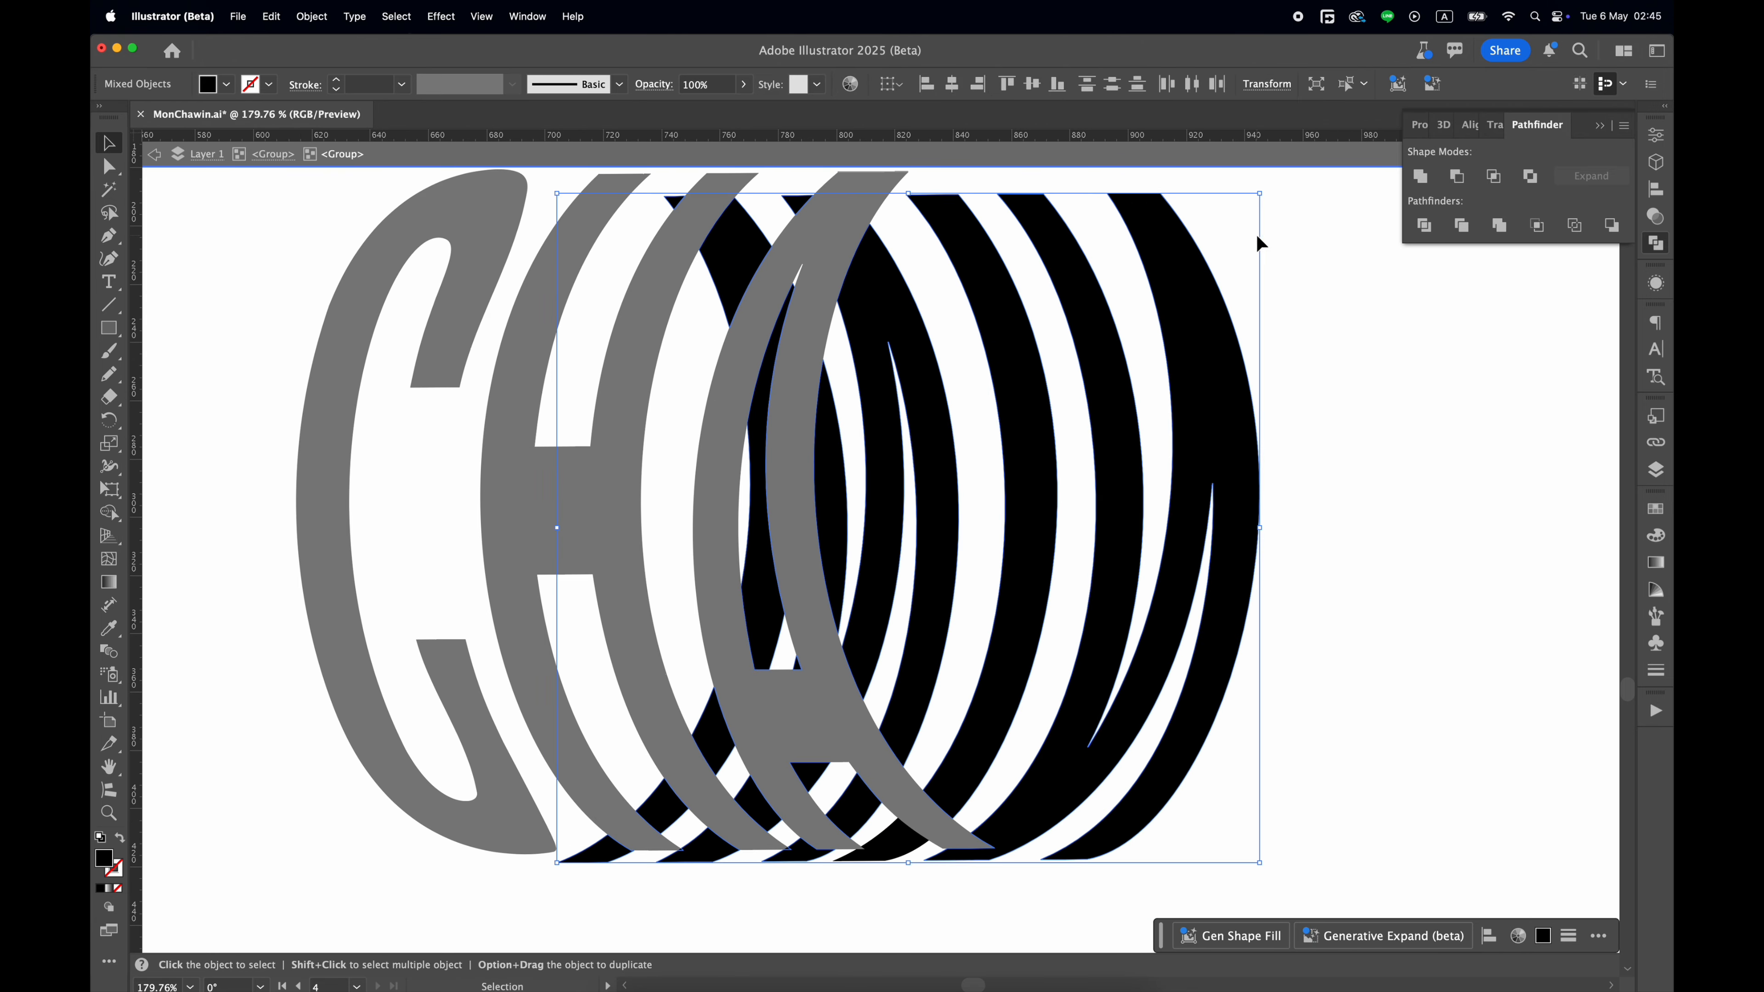
Unite the divided back letter pieces and return to the parent group.
{"action": "double_click", "coordinate": [1173, 251]}
{"action": "left_click", "coordinate": [1171, 245]}
{"action": "left_click", "coordinate": [1421, 178]}
{"action": "double_click", "coordinate": [1314, 345]}
{"action": "double_click", "coordinate": [1207, 349]}
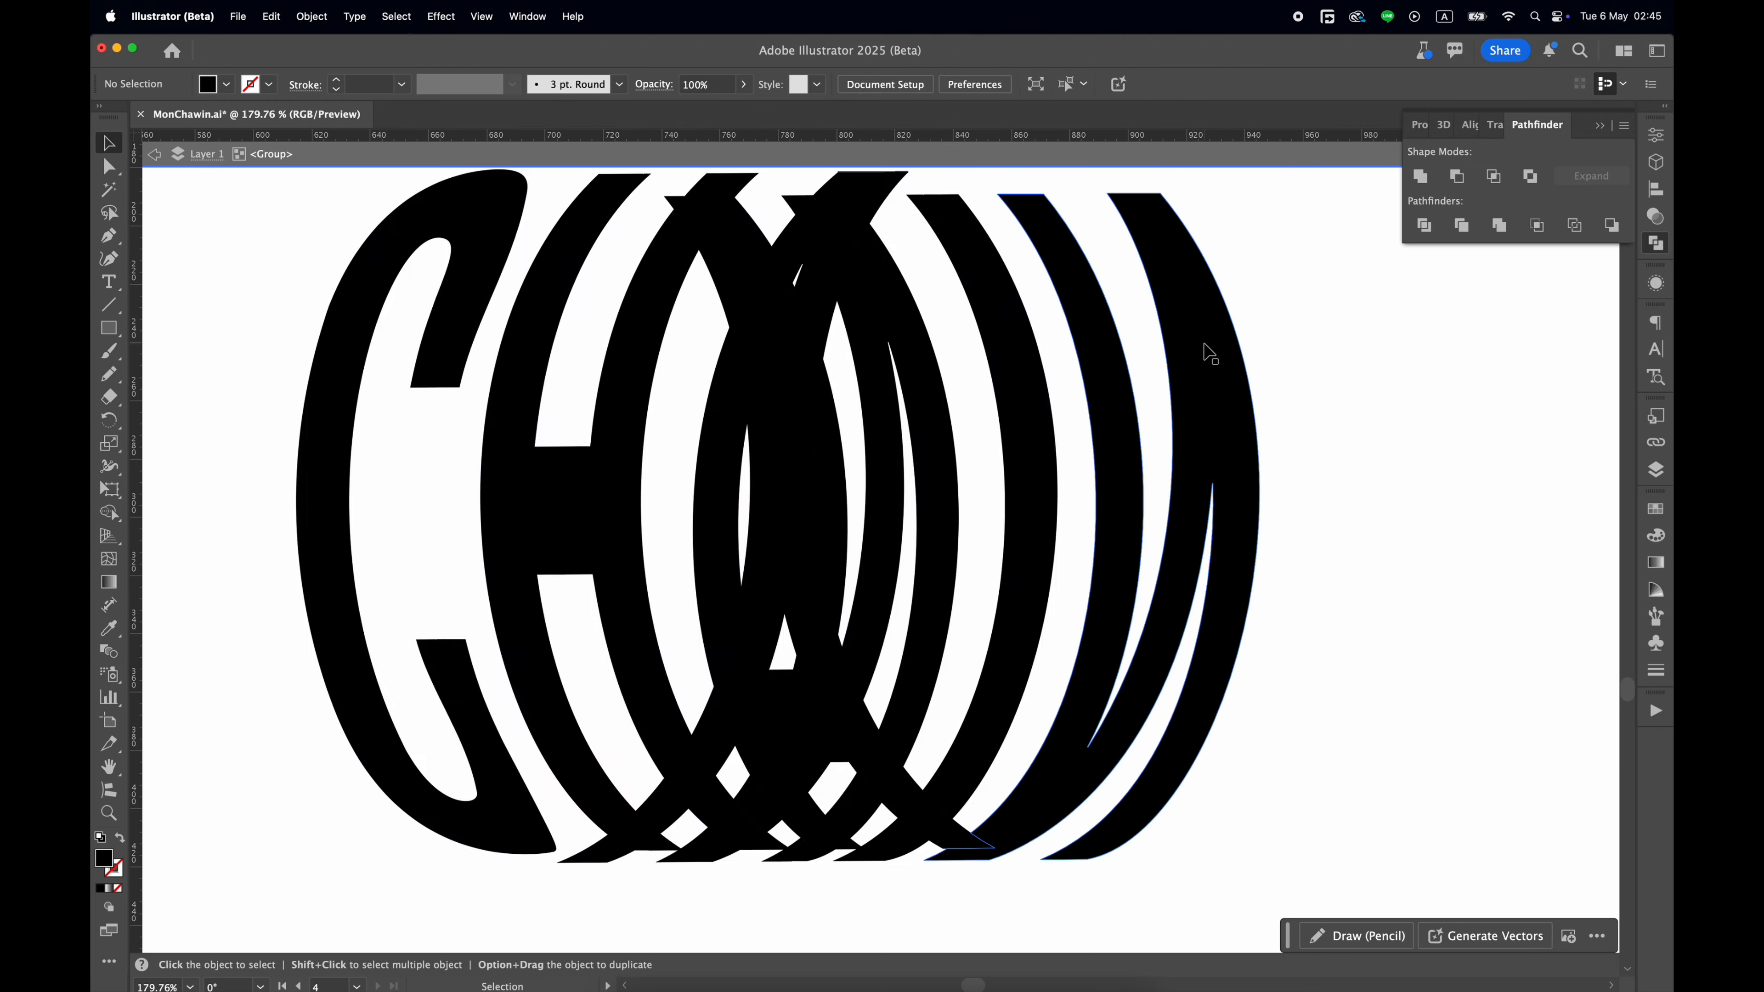
{"action": "left_click", "coordinate": [1207, 349]}
Move the tiny fragment at the front H's lower tip out of the back letters and paste it in place among the front letters.
{"action": "scroll", "coordinate": [761, 690], "scroll_direction": "down", "scroll_amount": 5}
{"action": "scroll", "coordinate": [761, 689], "scroll_direction": "up", "scroll_amount": 10}
{"action": "double_click", "coordinate": [931, 601]}
{"action": "left_click", "coordinate": [931, 601]}
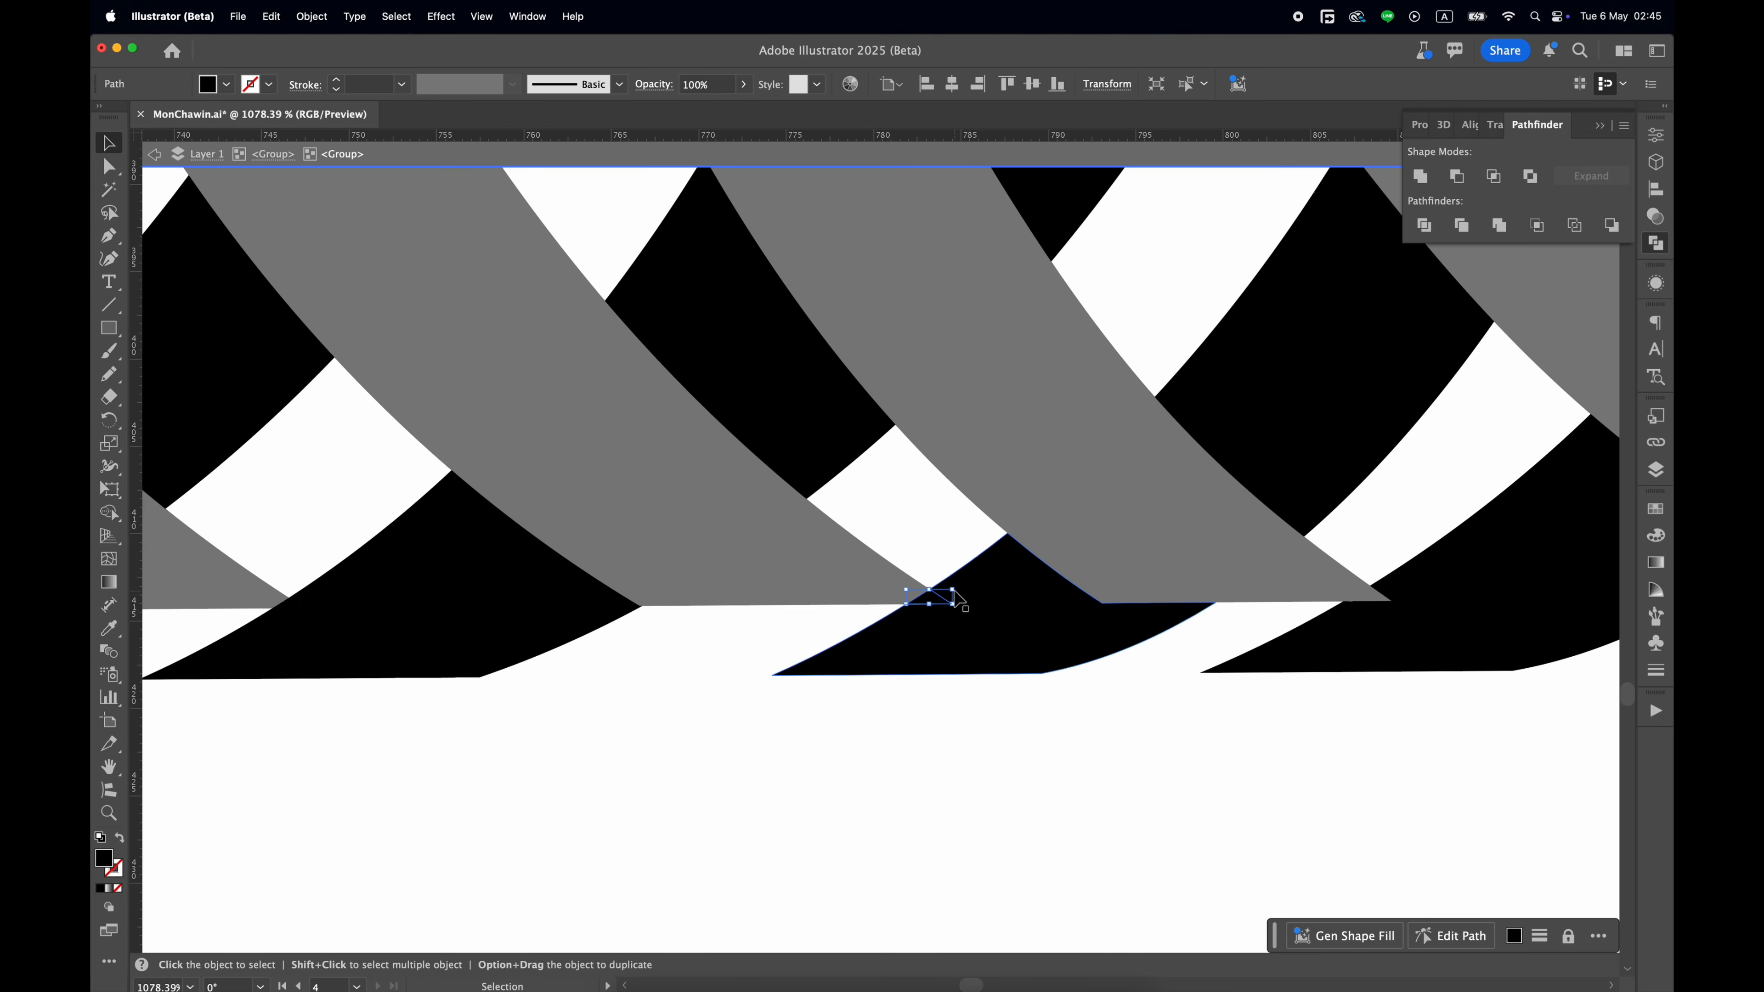
{"action": "key", "text": "super+x"}
{"action": "scroll", "coordinate": [958, 599], "scroll_direction": "down", "scroll_amount": 8}
{"action": "double_click", "coordinate": [969, 736]}
{"action": "double_click", "coordinate": [979, 564]}
{"action": "double_click", "coordinate": [969, 547]}
{"action": "key", "text": "super+f"}
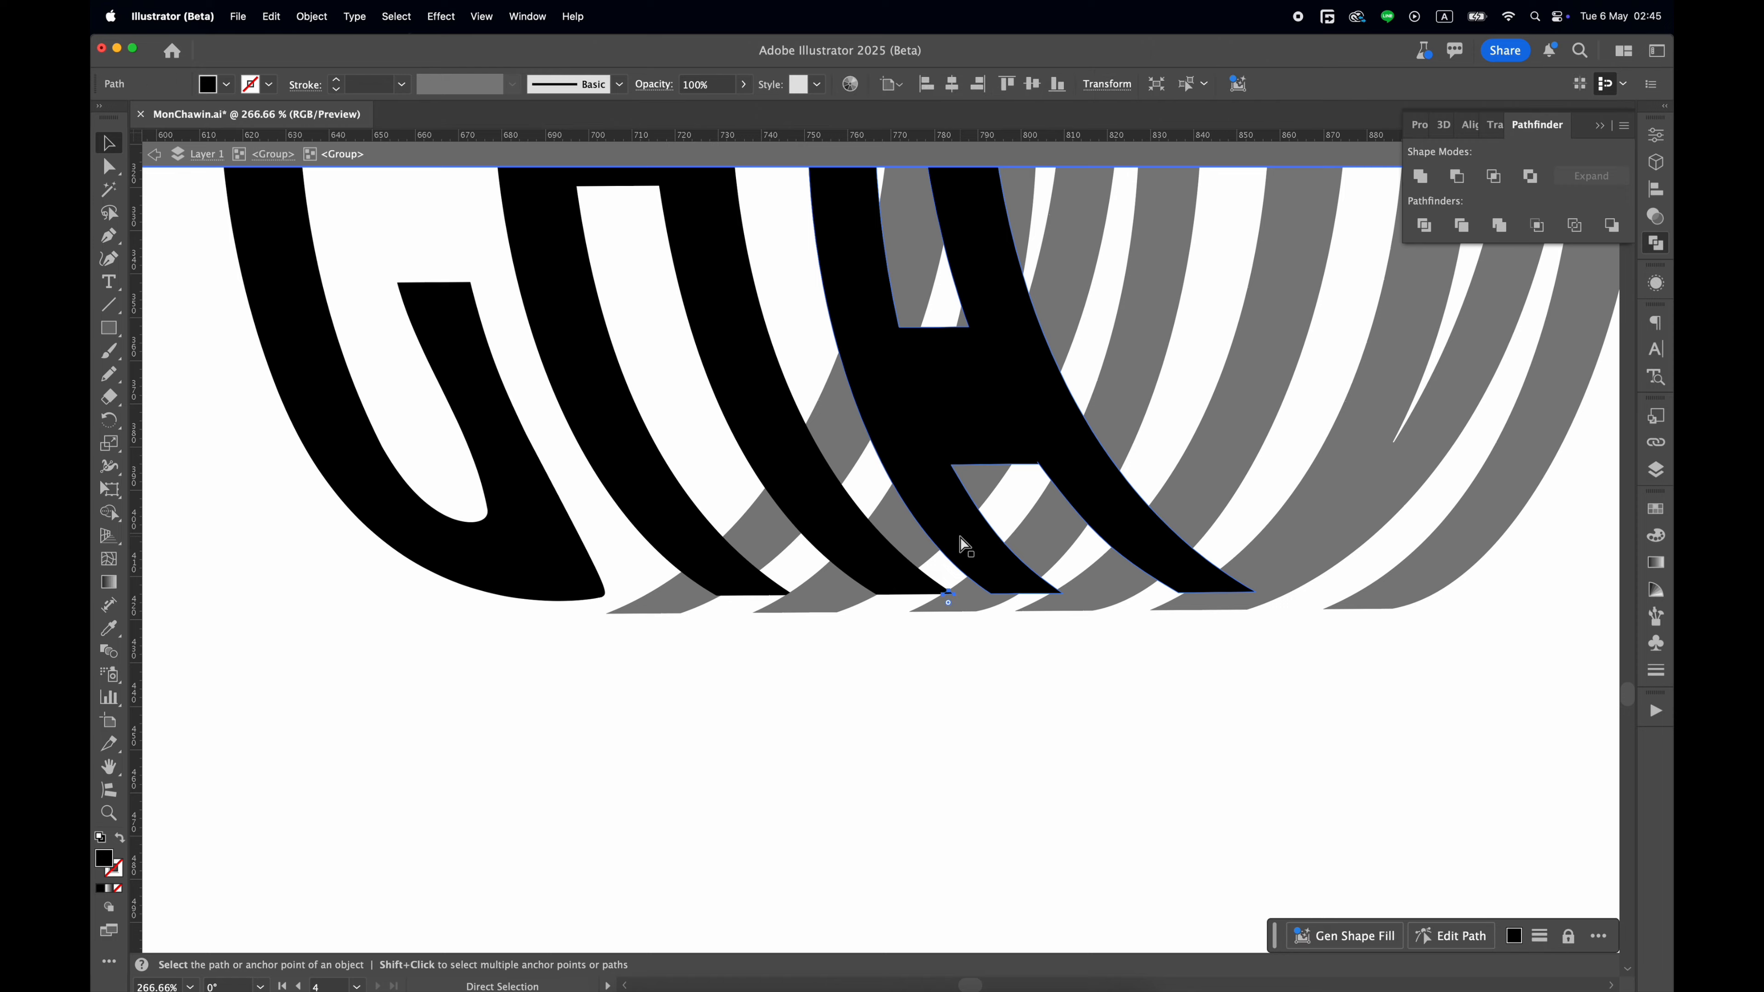
Merge the pasted tip fragment with the front letter H using Shape Builder and exit the group.
{"action": "scroll", "coordinate": [937, 570], "scroll_direction": "up", "scroll_amount": 6}
{"action": "left_click", "coordinate": [886, 620], "text": "shift"}
{"action": "key", "text": "shift+m"}
{"action": "left_click_drag", "start_coordinate": [927, 636], "coordinate": [995, 666]}
{"action": "key", "text": "v"}
{"action": "scroll", "coordinate": [989, 677], "scroll_direction": "down", "scroll_amount": 9}
{"action": "double_click", "coordinate": [1366, 551]}
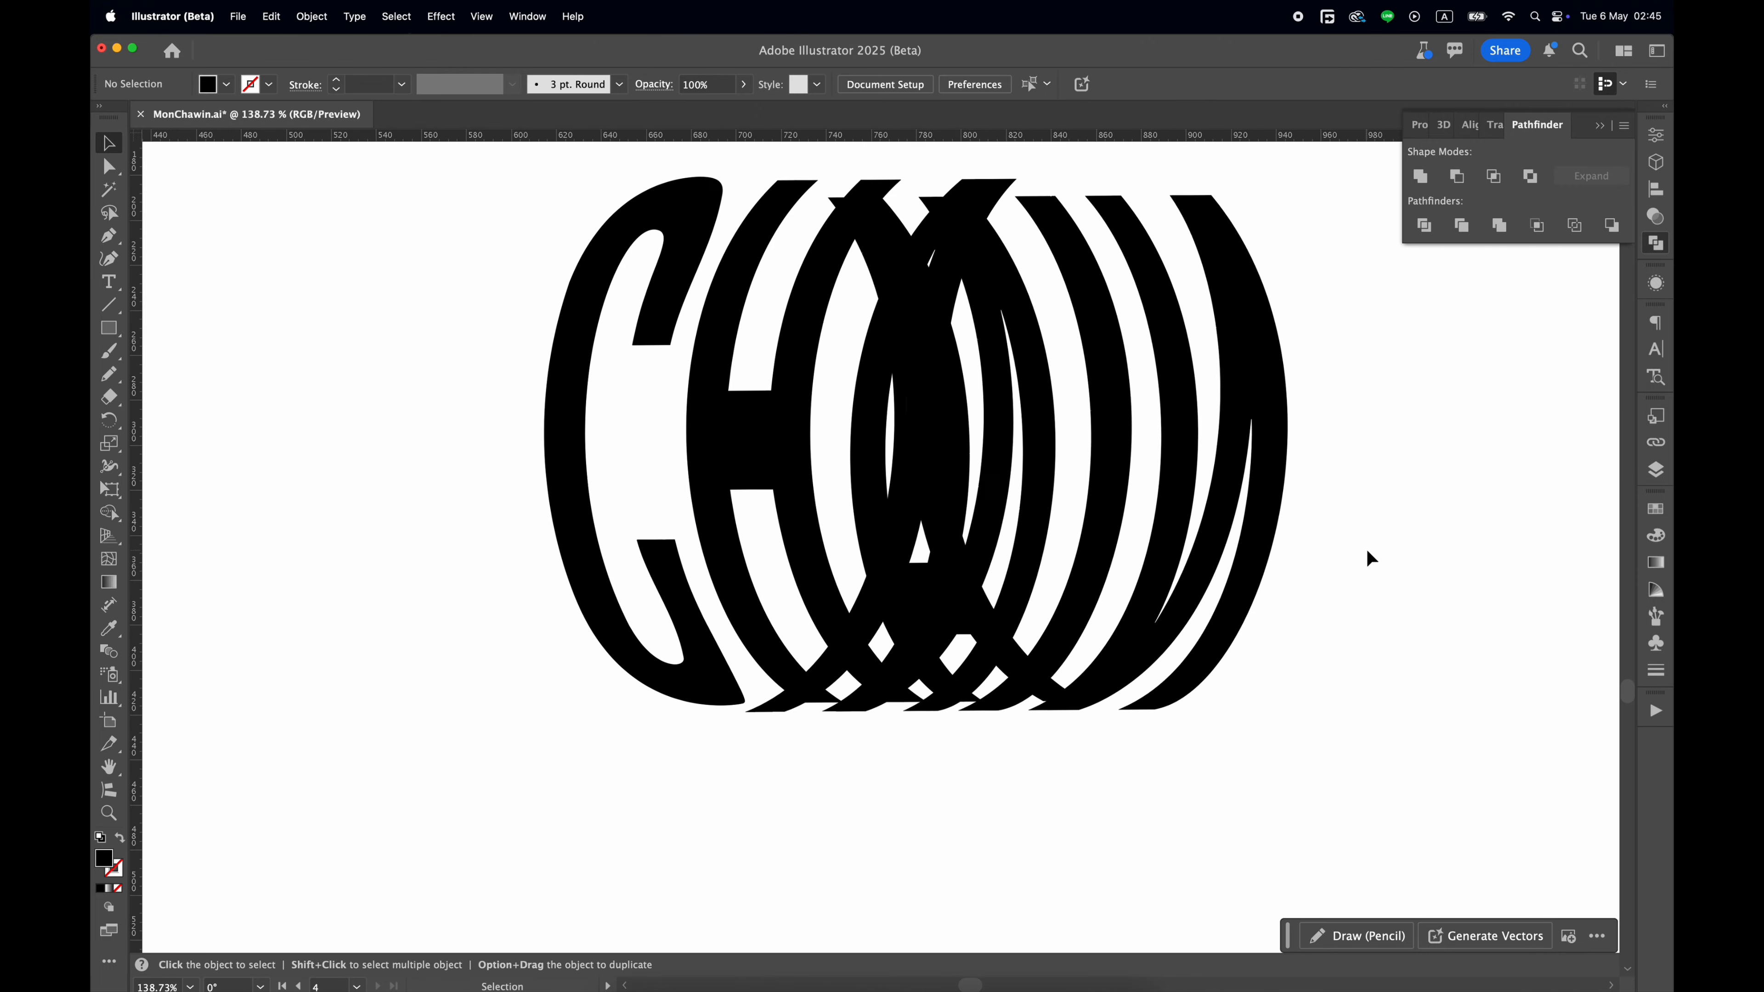
Try cutting the back letters out of the lettering group and undo the cut.
{"action": "scroll", "coordinate": [1366, 550], "scroll_direction": "right", "scroll_amount": 3}
{"action": "double_click", "coordinate": [1153, 438]}
{"action": "double_click", "coordinate": [1153, 439]}
{"action": "key", "text": "Escape"}
{"action": "double_click", "coordinate": [1152, 438]}
{"action": "key", "text": "super+x"}
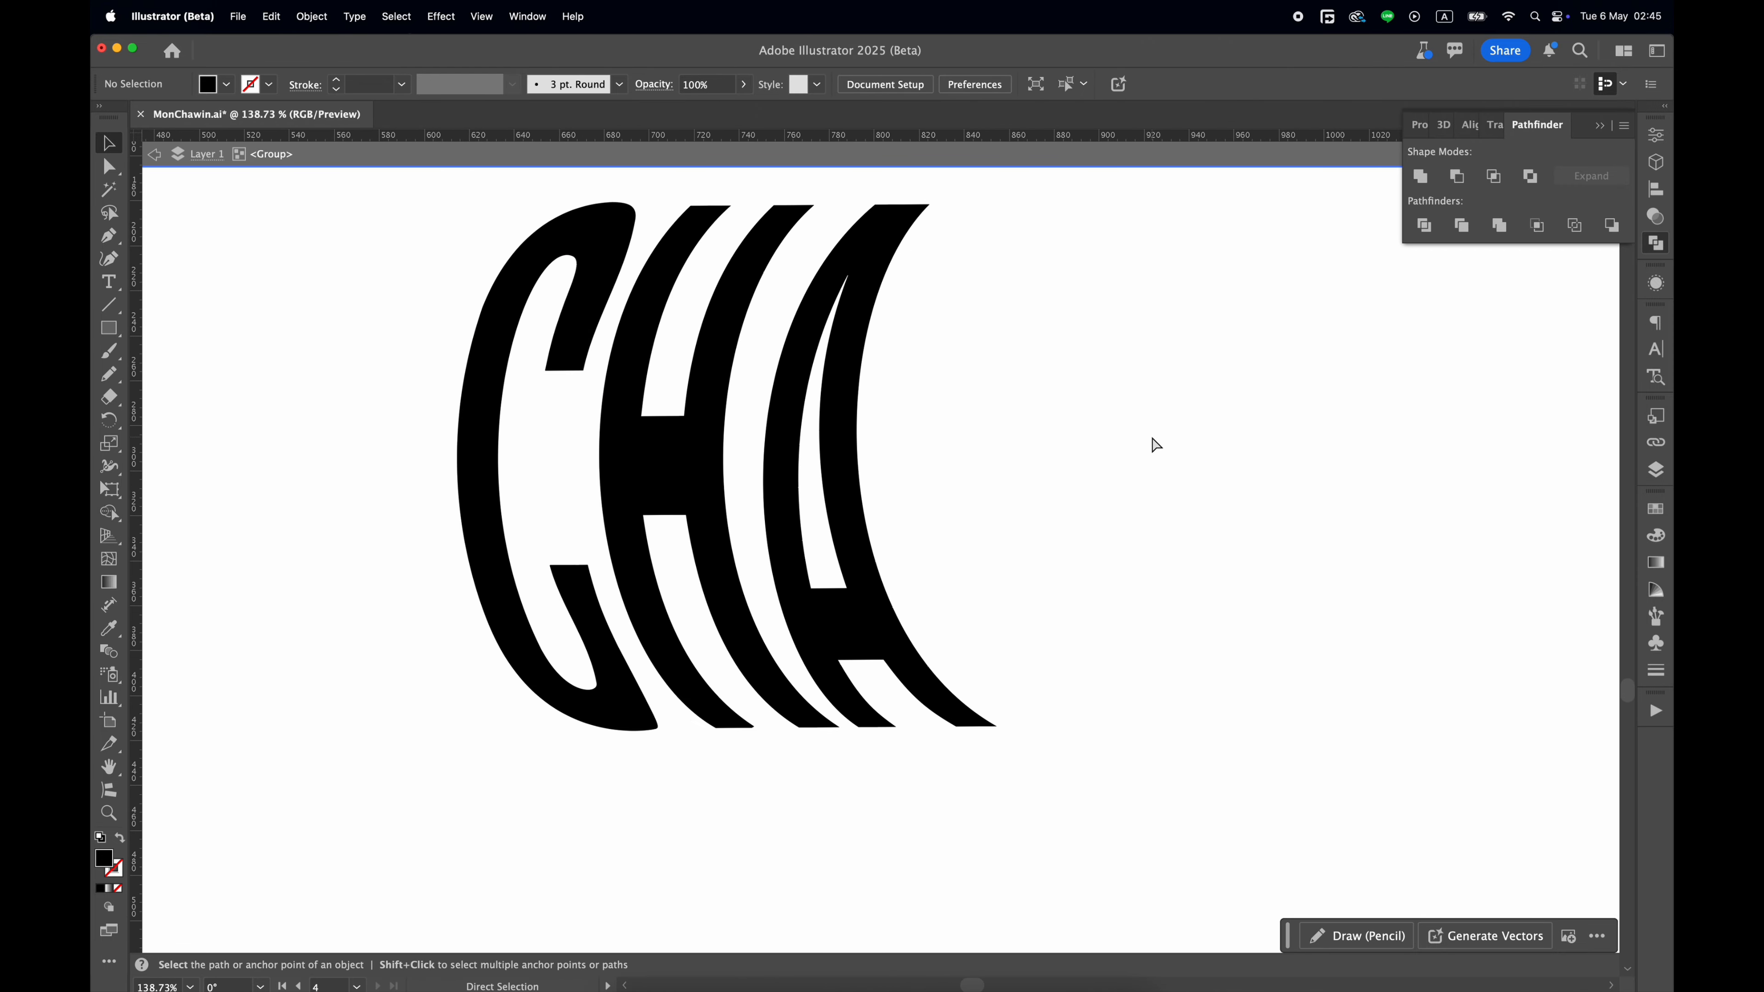
{"action": "key", "text": "super+z"}
{"action": "scroll", "coordinate": [1199, 613], "scroll_direction": "down", "scroll_amount": 6}
{"action": "key", "text": "super+z"}
{"action": "key", "text": "super+z"}
{"action": "scroll", "coordinate": [1038, 514], "scroll_direction": "up", "scroll_amount": 5}
{"action": "left_click", "coordinate": [1132, 431]}
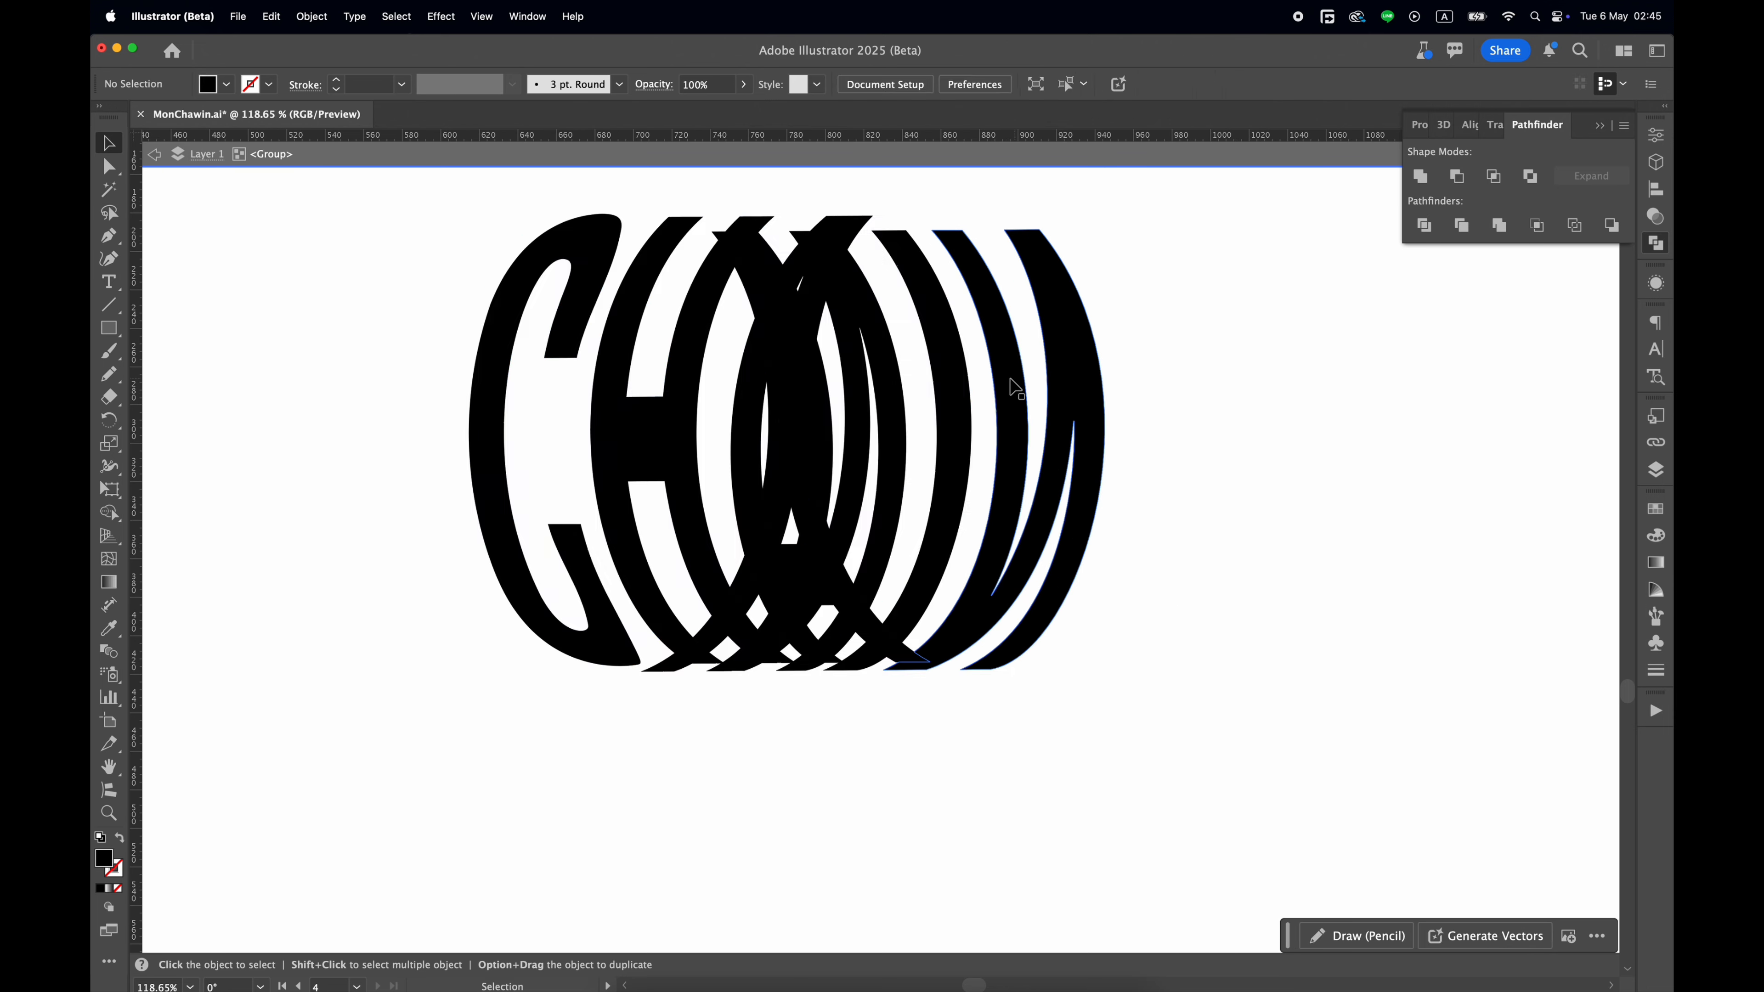
Select all back letters inside their nested group, cut them, and exit isolation.
{"action": "double_click", "coordinate": [1010, 381]}
{"action": "key", "text": "super+x"}
{"action": "key", "text": "super+z"}
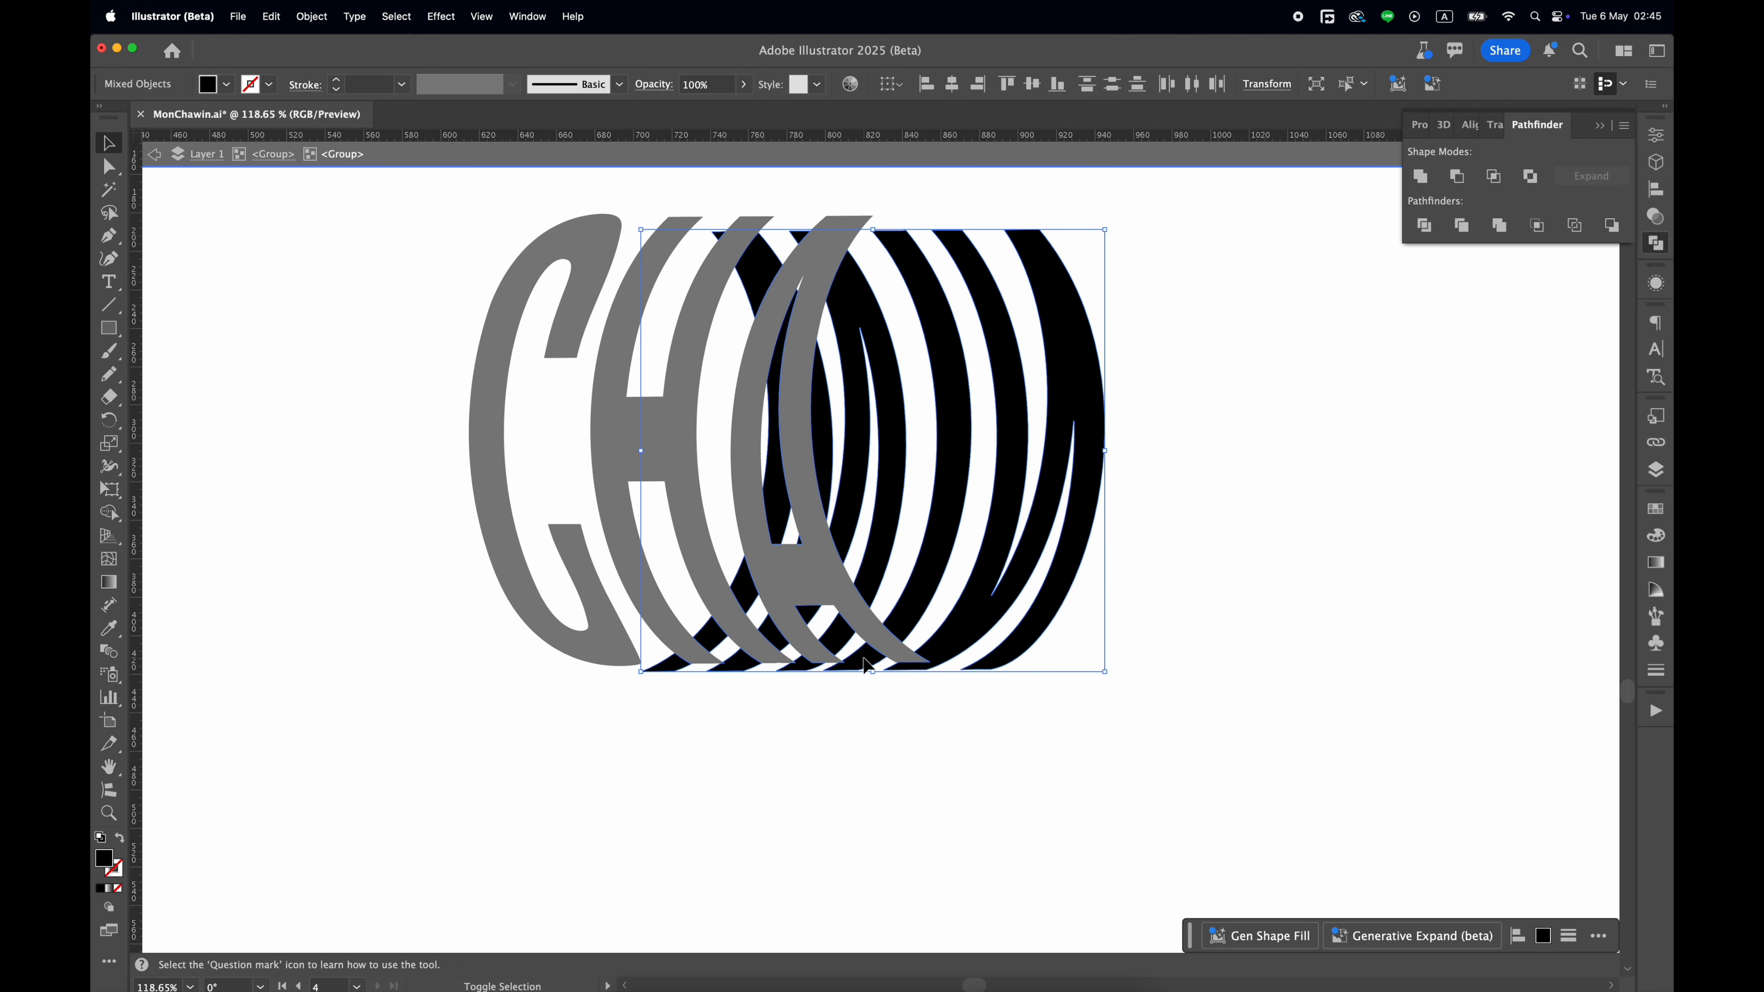
{"action": "key", "text": "super+x"}
{"action": "key", "text": "Escape"}
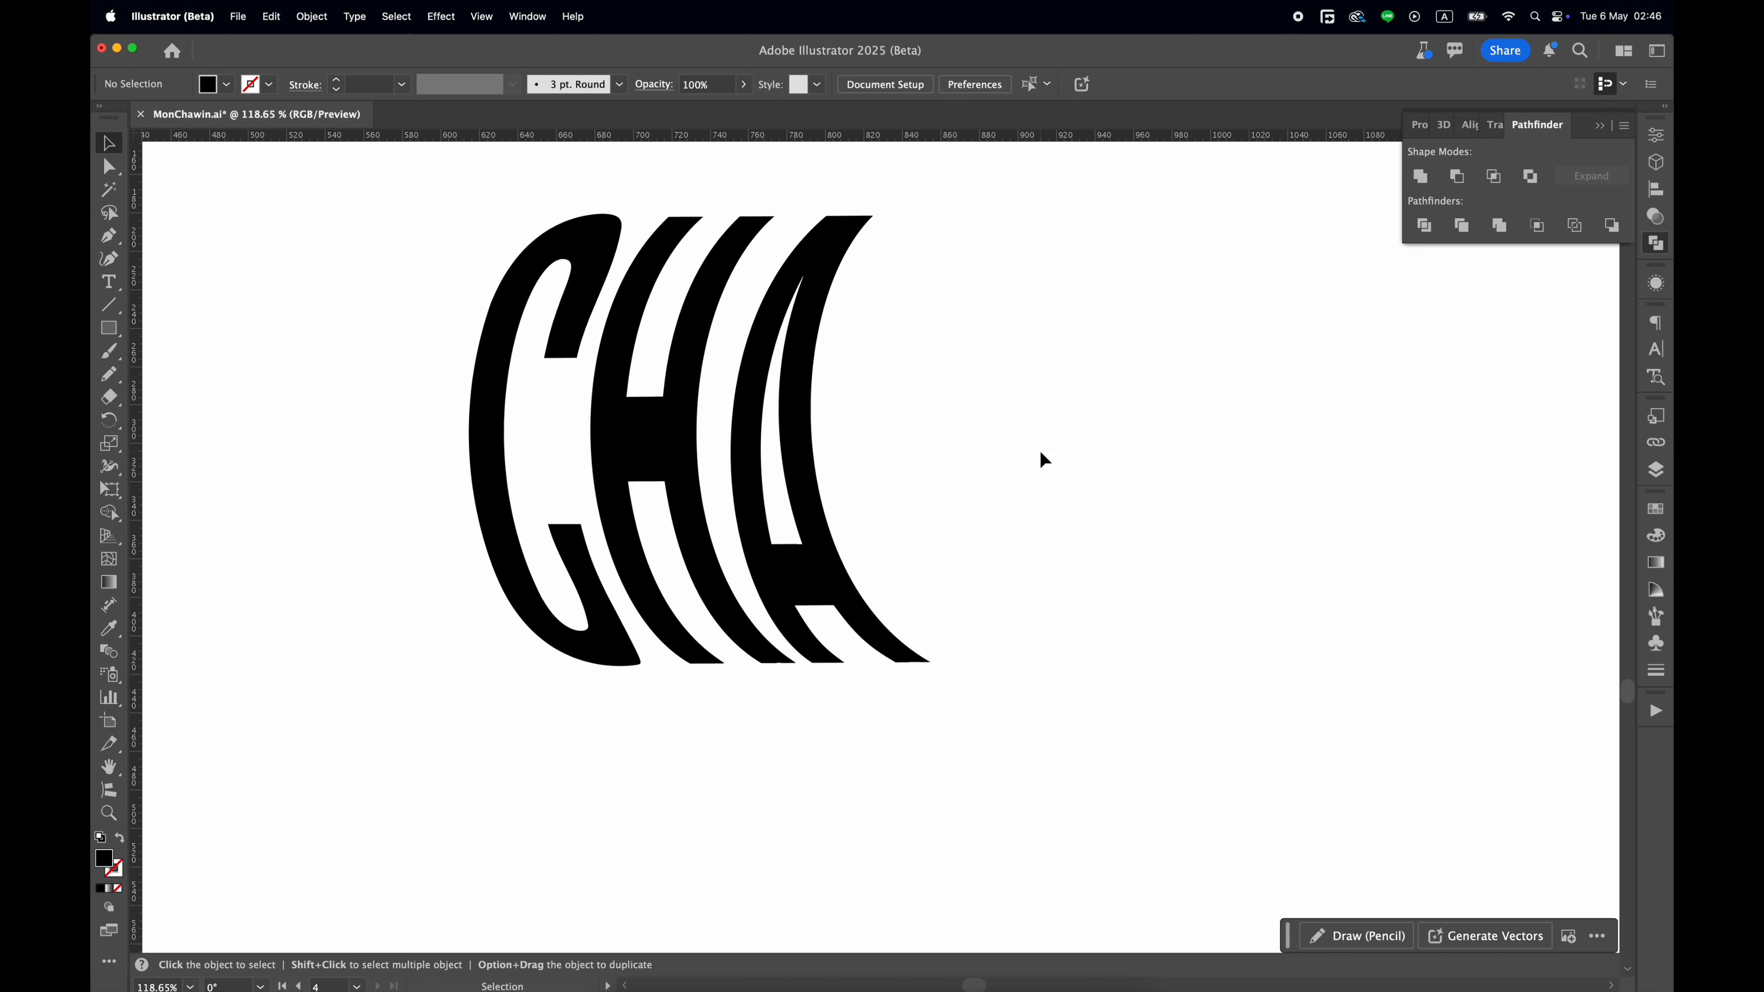
Delete the invisible leftovers of the old back letter group and paste the cut back letters in place outside the front group.
{"action": "double_click", "coordinate": [1040, 454]}
{"action": "key", "text": "Delete"}
{"action": "key", "text": "Escape"}
{"action": "key", "text": "super+f"}
{"action": "left_click", "coordinate": [1174, 664]}
{"action": "scroll", "coordinate": [1173, 664], "scroll_direction": "down", "scroll_amount": 5}
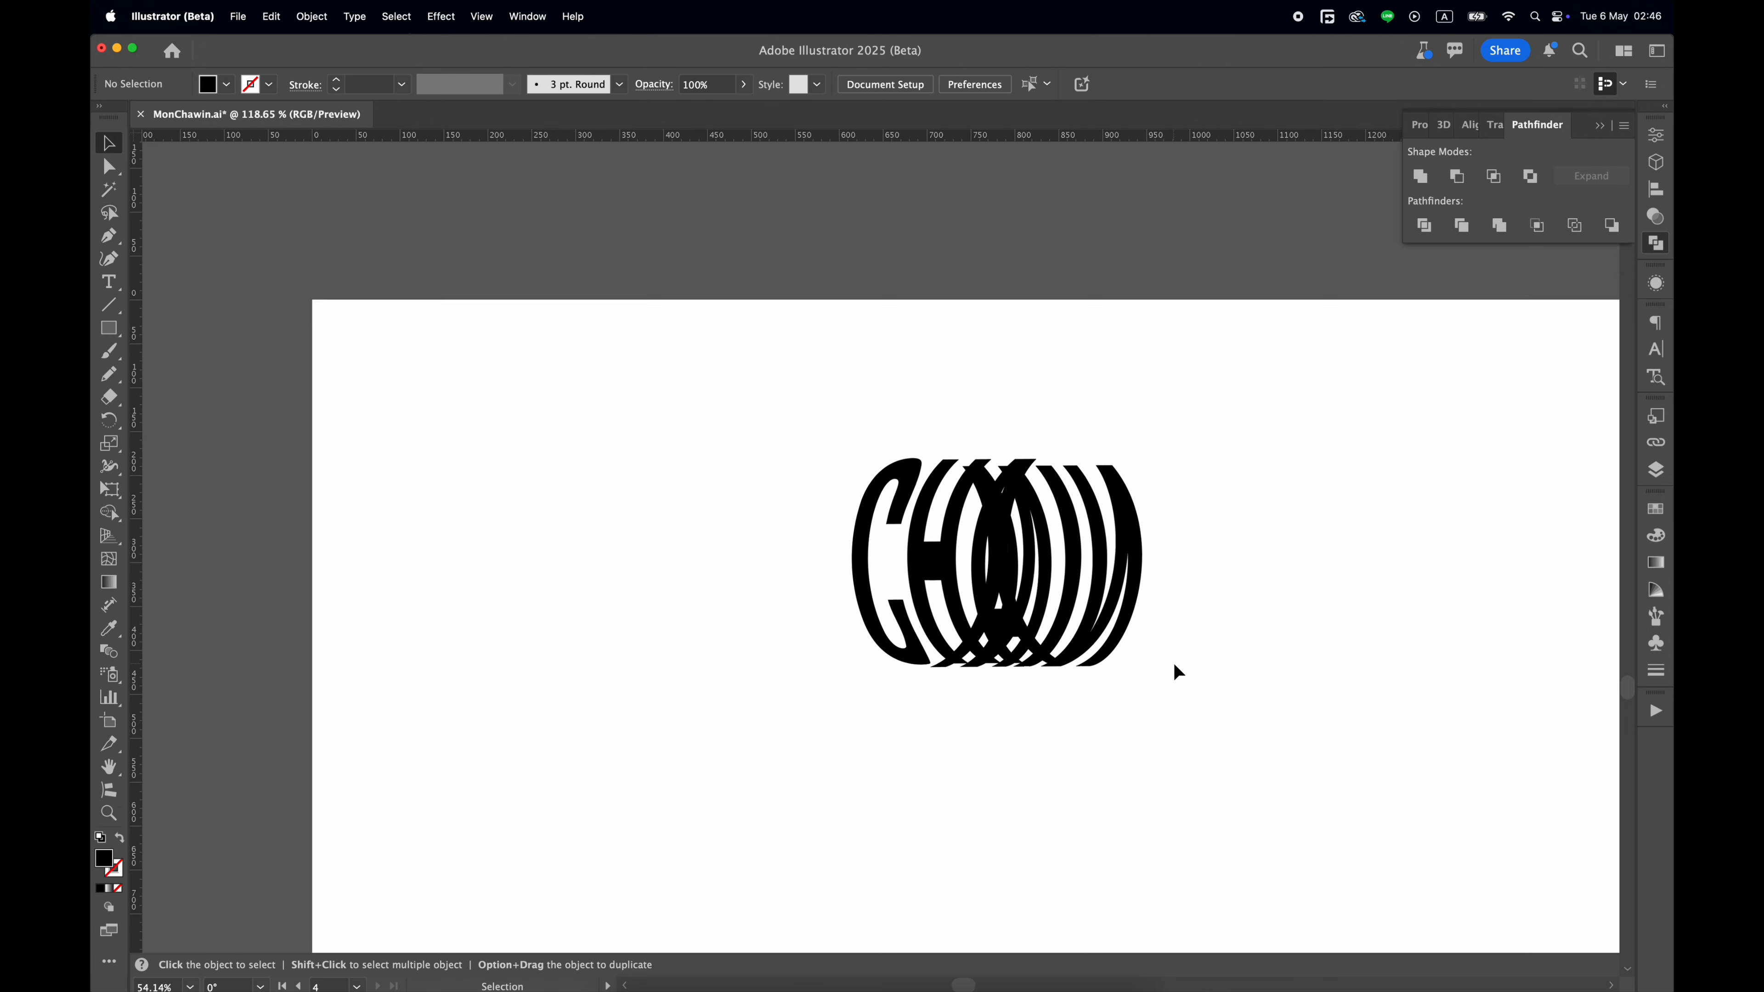
Ungroup the lettering so the front letters can be selected separately from the back letters.
{"action": "scroll", "coordinate": [1174, 664], "scroll_direction": "down", "scroll_amount": 4}
{"action": "scroll", "coordinate": [1173, 664], "scroll_direction": "right", "scroll_amount": 4}
{"action": "left_click", "coordinate": [823, 298]}
{"action": "left_click_drag", "start_coordinate": [822, 298], "coordinate": [932, 508]}
{"action": "key", "text": "super+shift+g"}
{"action": "key", "text": "super+shift+a"}
{"action": "left_click", "coordinate": [859, 499]}
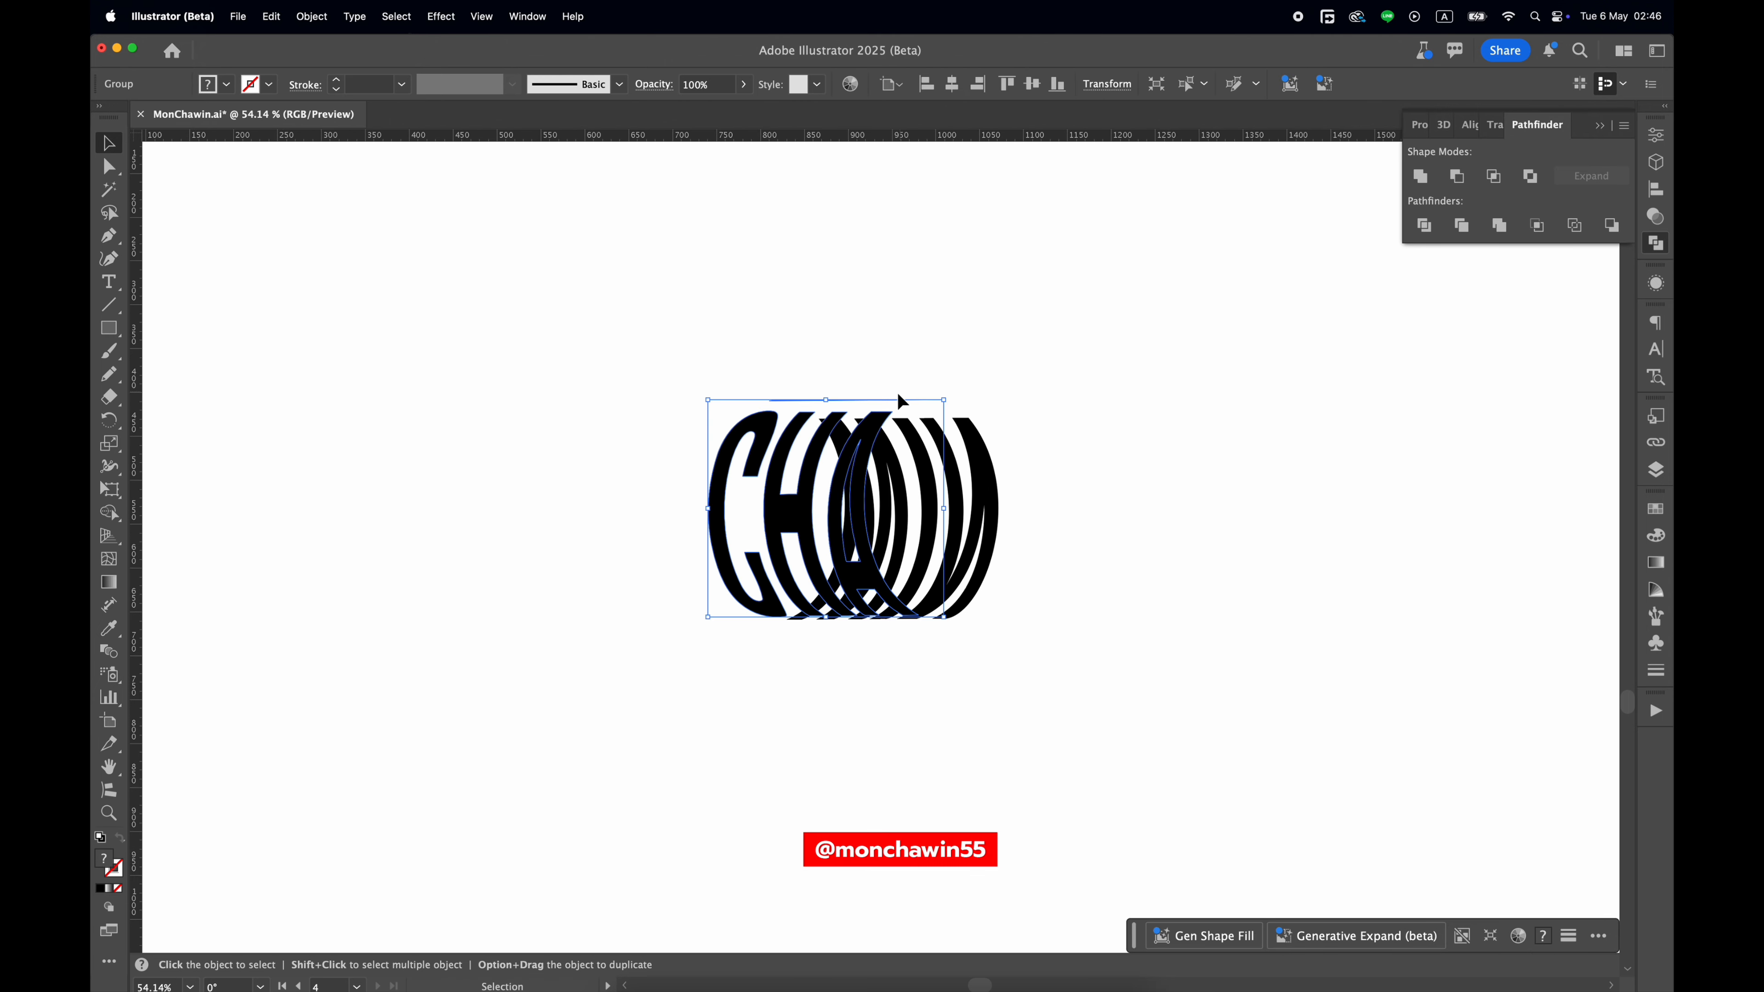
Delete the invisible outline shapes remaining inside the front CHA group.
{"action": "double_click", "coordinate": [898, 398]}
{"action": "left_click", "coordinate": [911, 400]}
{"action": "key", "text": "Delete"}
{"action": "key", "text": "Escape"}
{"action": "double_click", "coordinate": [859, 487]}
{"action": "left_click_drag", "start_coordinate": [709, 310], "coordinate": [1009, 408]}
{"action": "key", "text": "Delete"}
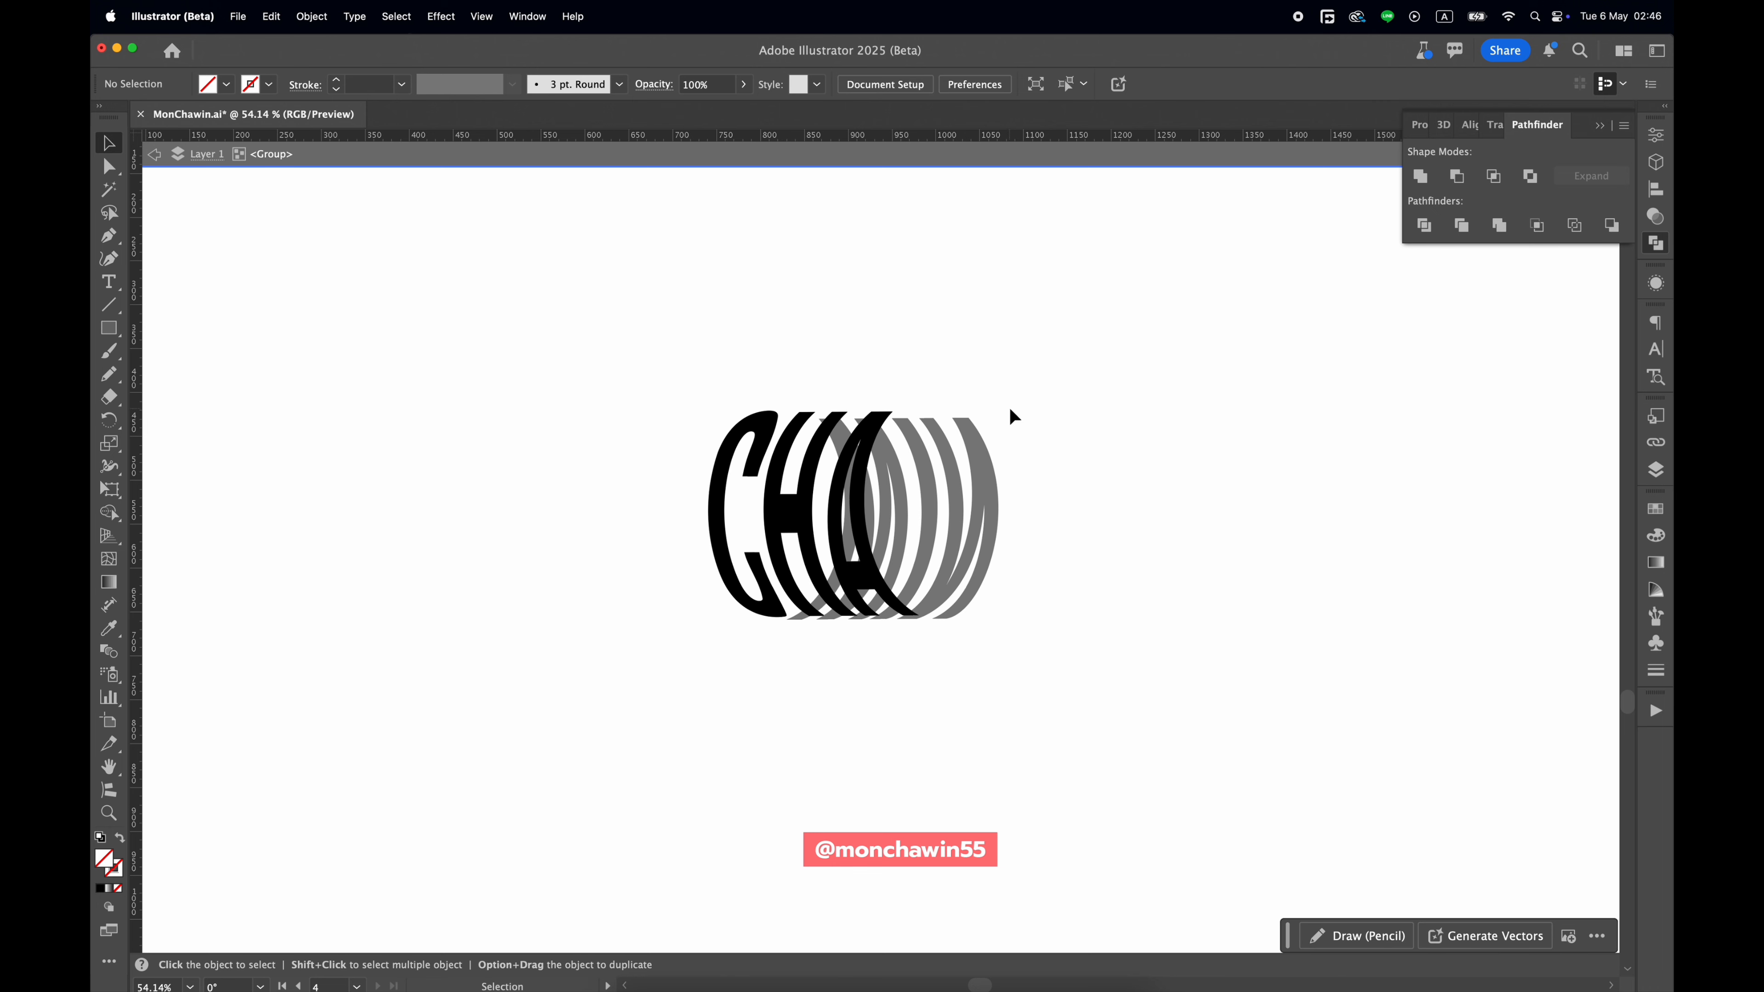
Apply a linear gradient fill to the front CHA letters and set its first color stop to the red swatch.
{"action": "key", "text": "Escape"}
{"action": "left_click", "coordinate": [724, 507]}
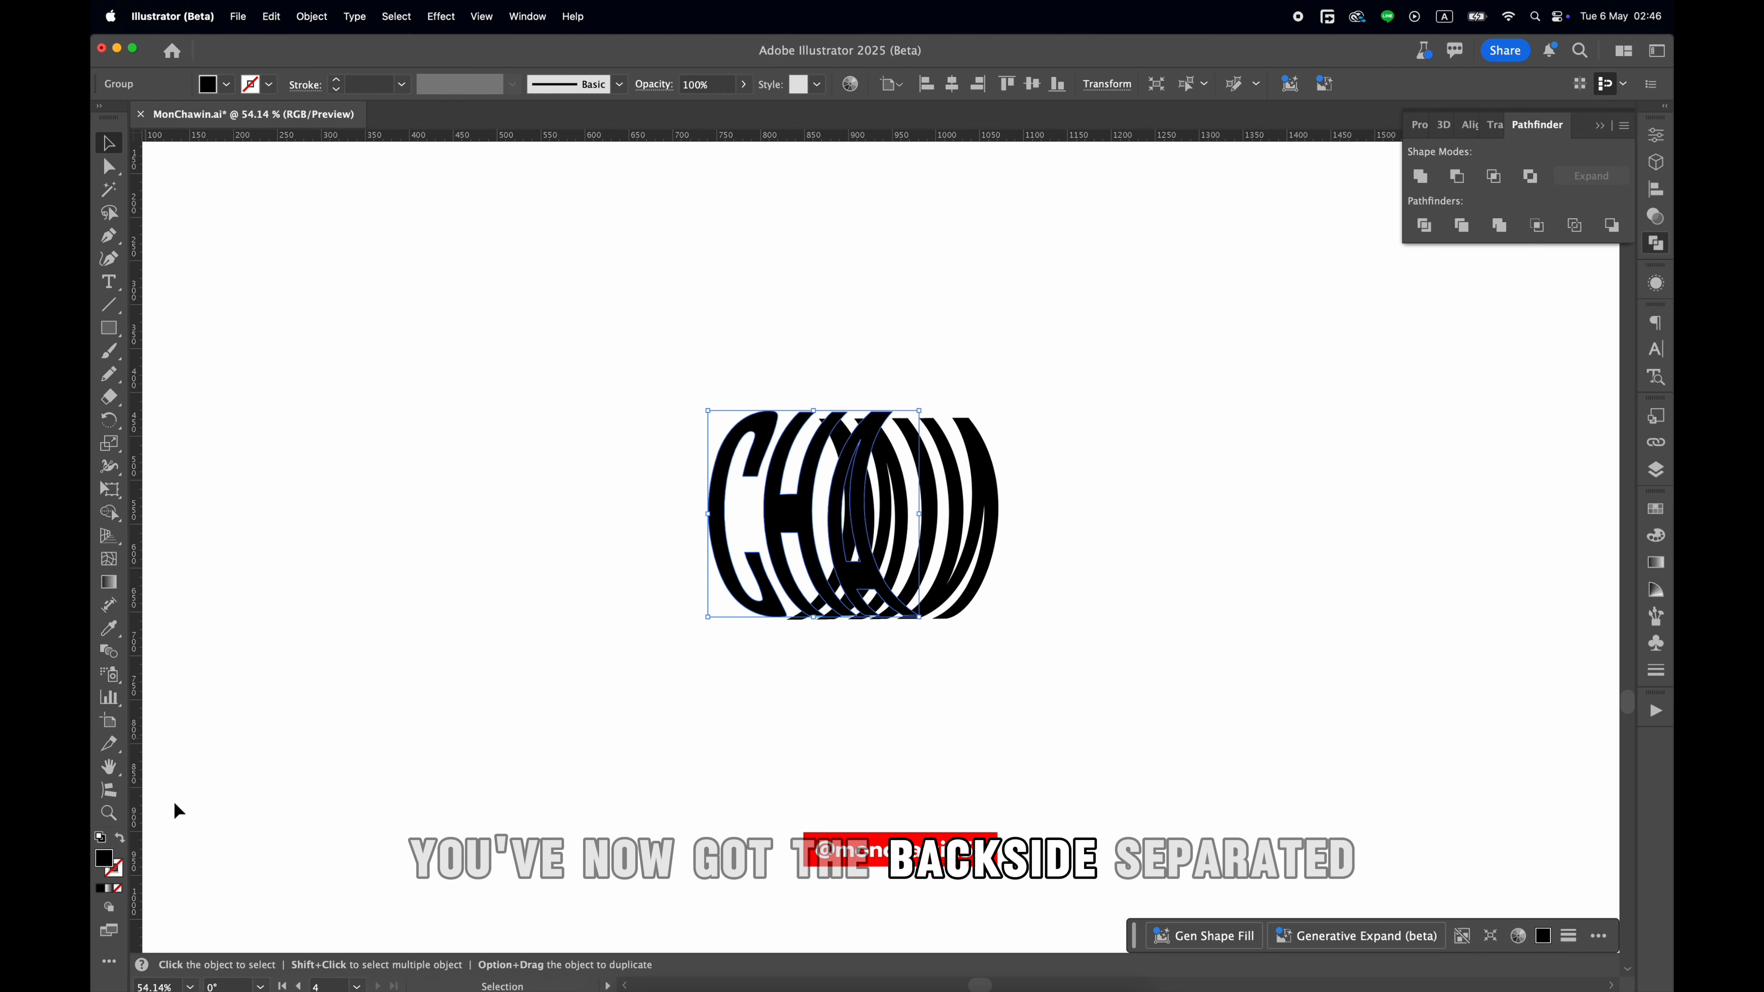
{"action": "left_click", "coordinate": [1657, 563]}
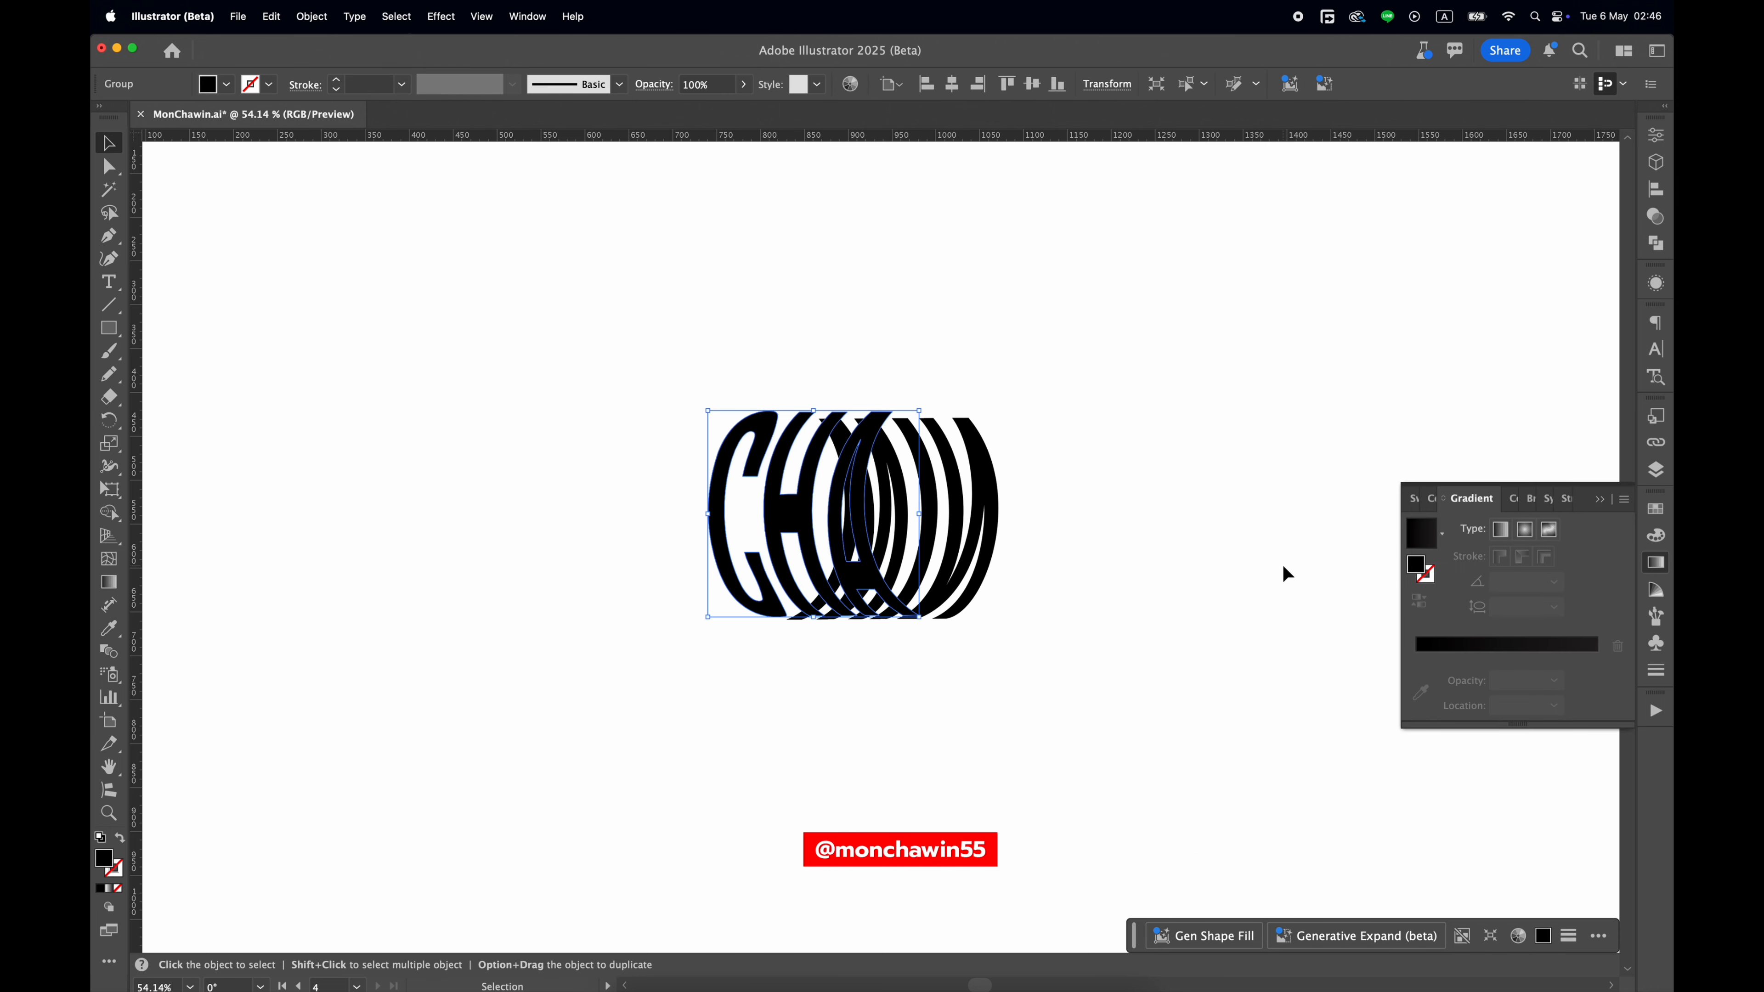
{"action": "left_click", "coordinate": [1454, 665]}
{"action": "double_click", "coordinate": [1417, 656]}
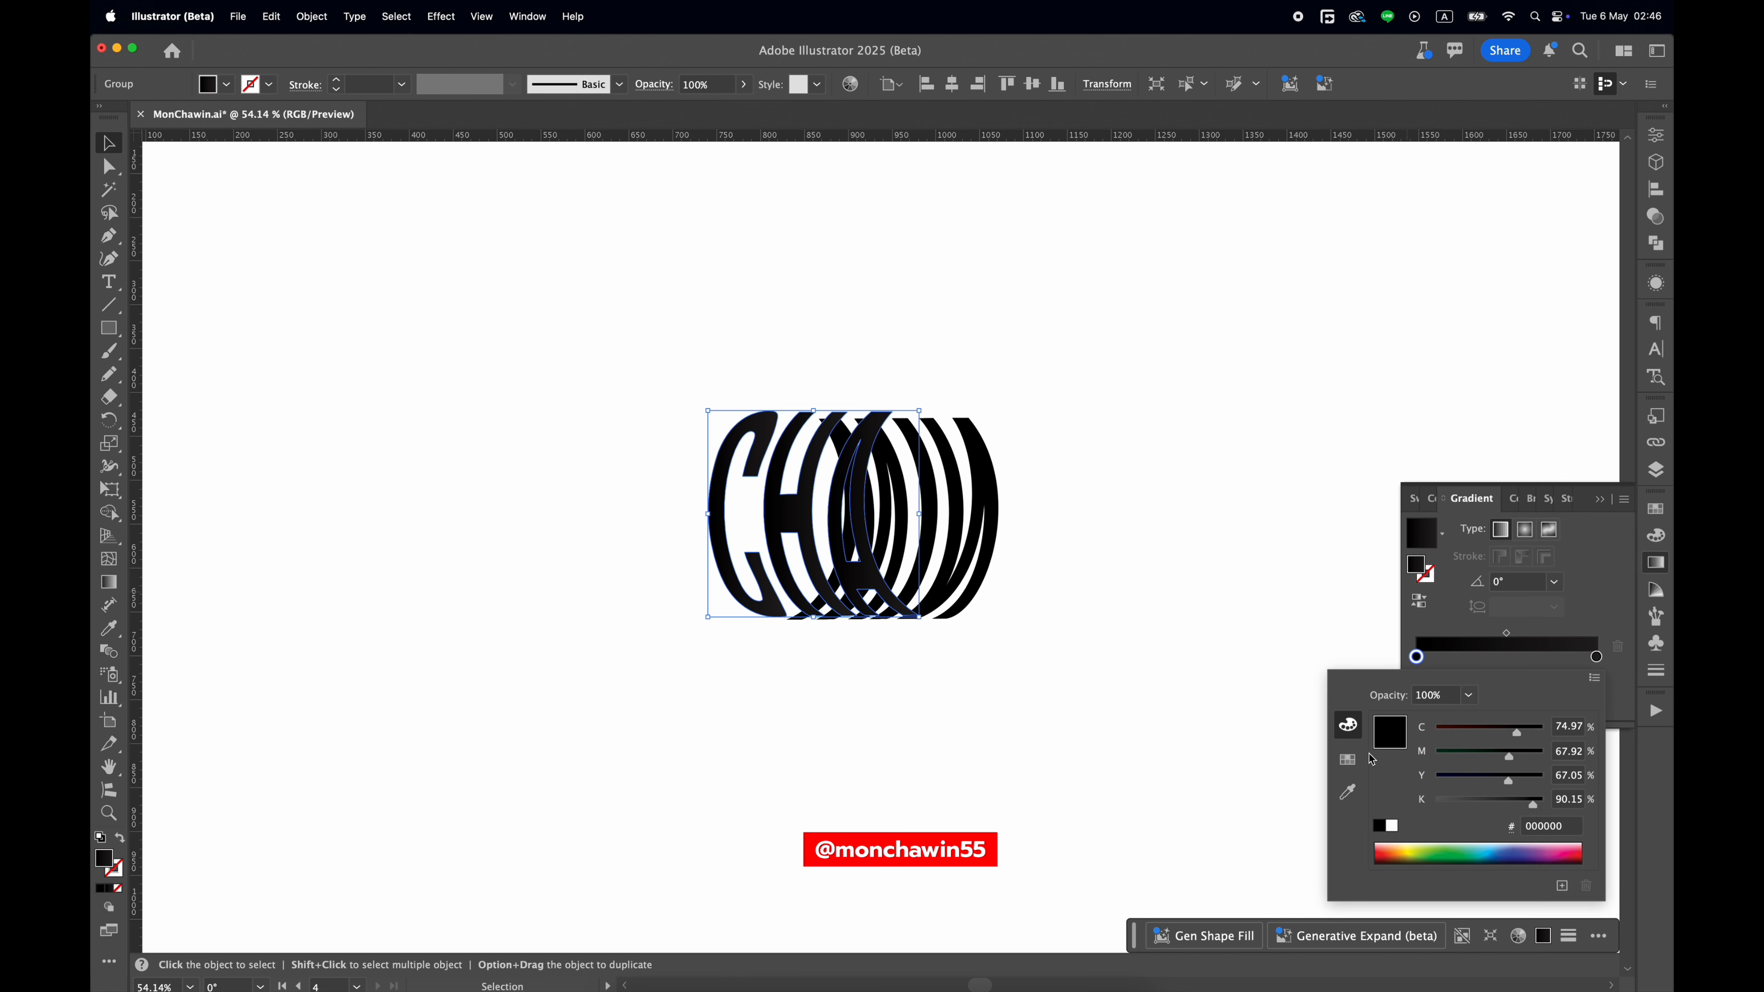
{"action": "left_click", "coordinate": [1347, 759]}
{"action": "left_click", "coordinate": [1404, 722]}
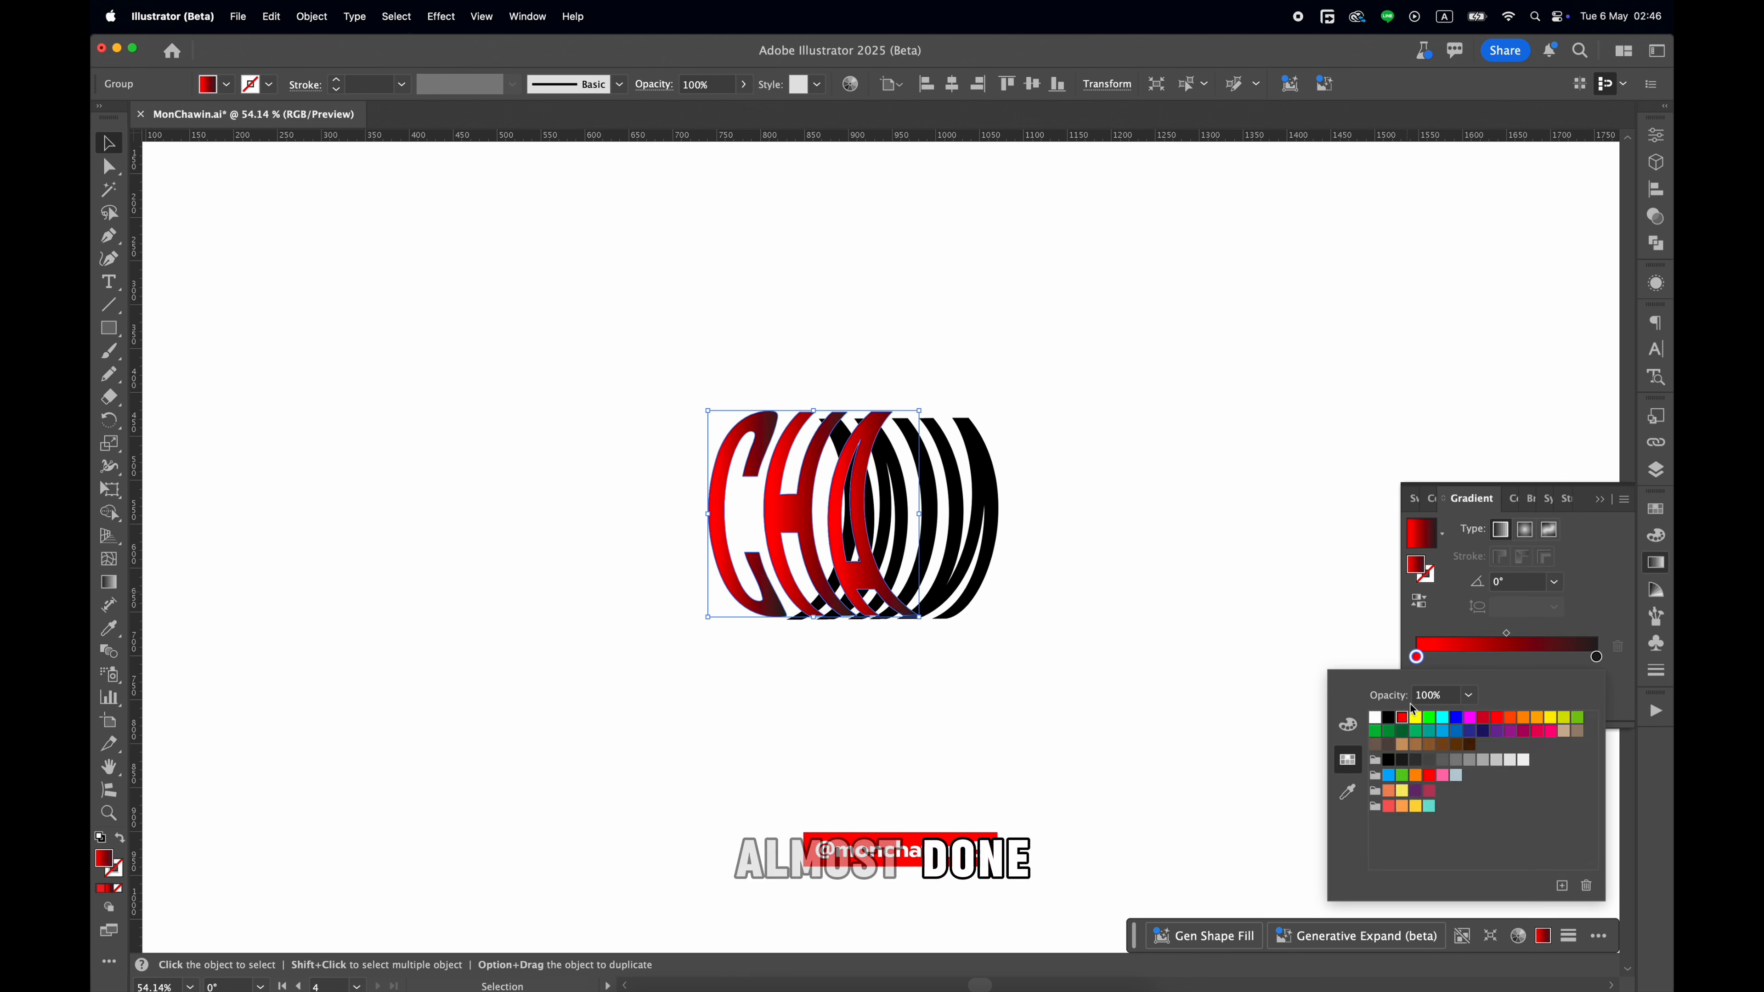
Move the front letters' red gradient stop to about 41% and add a dark stop at the gradient's start.
{"action": "left_click", "coordinate": [1420, 658]}
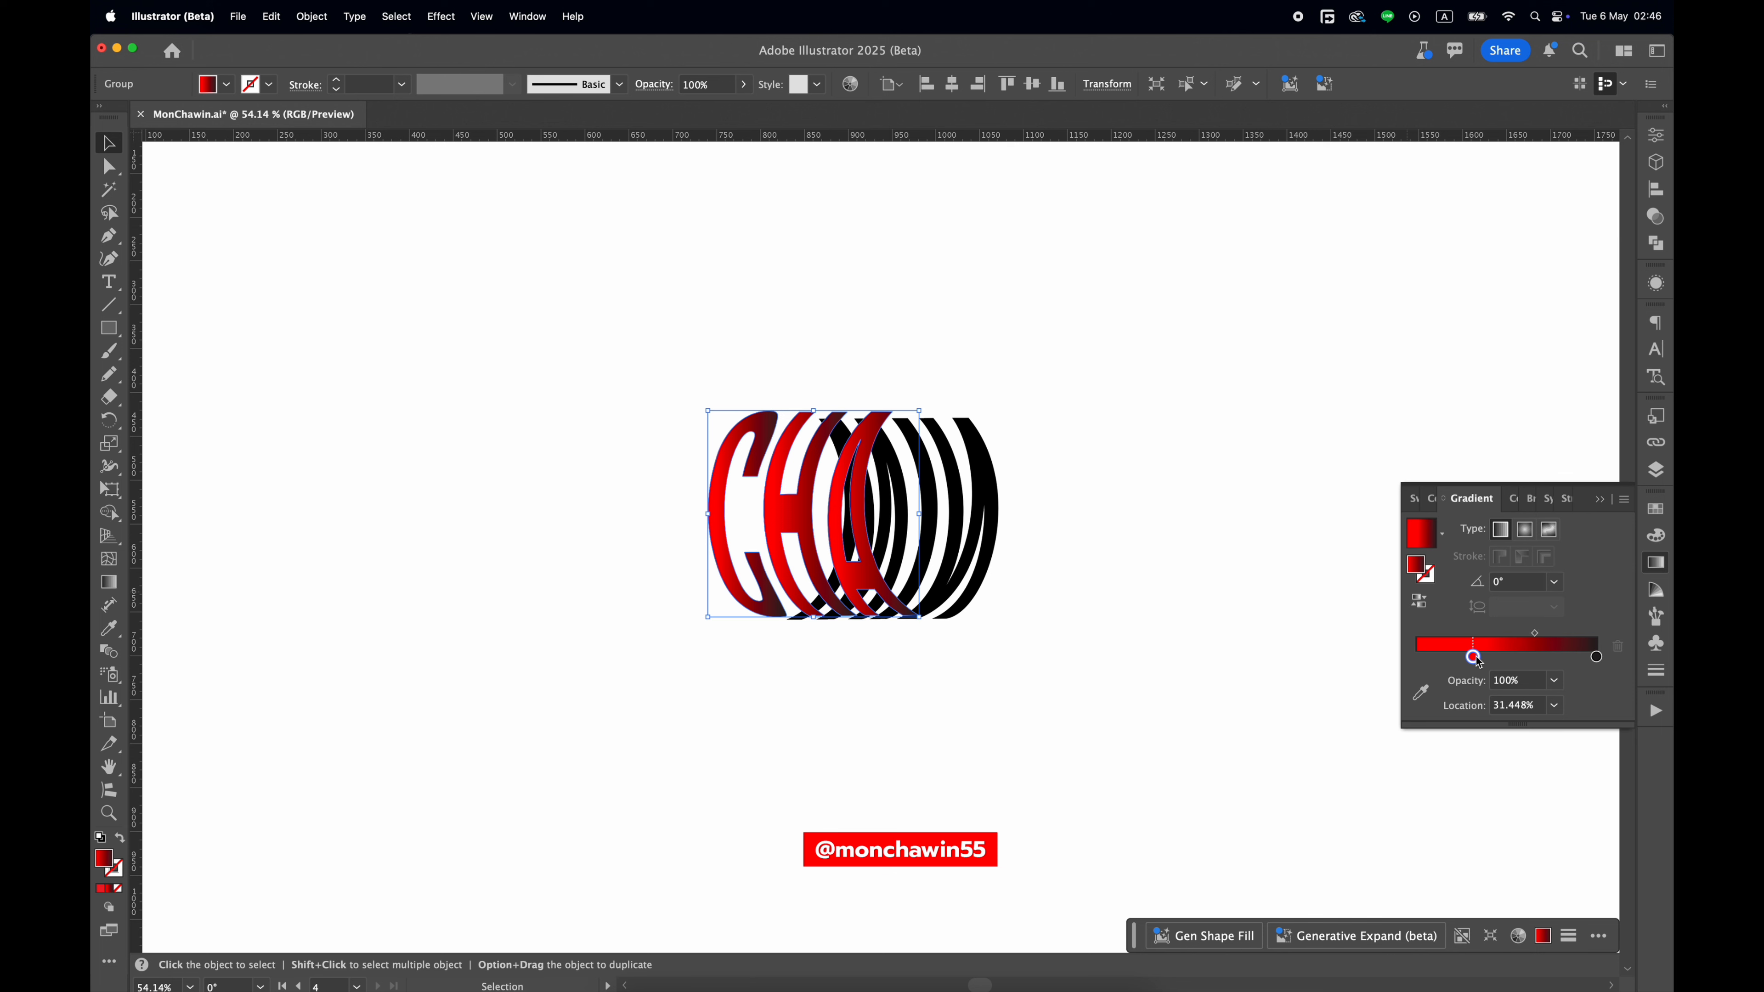
{"action": "left_click_drag", "start_coordinate": [1476, 657], "coordinate": [1492, 658]}
{"action": "left_click_drag", "start_coordinate": [1444, 658], "coordinate": [1456, 738]}
{"action": "left_click", "coordinate": [1420, 675]}
{"action": "left_click_drag", "start_coordinate": [1595, 659], "coordinate": [1386, 660]}
{"action": "left_click", "coordinate": [1596, 660]}
{"action": "double_click", "coordinate": [1416, 658]}
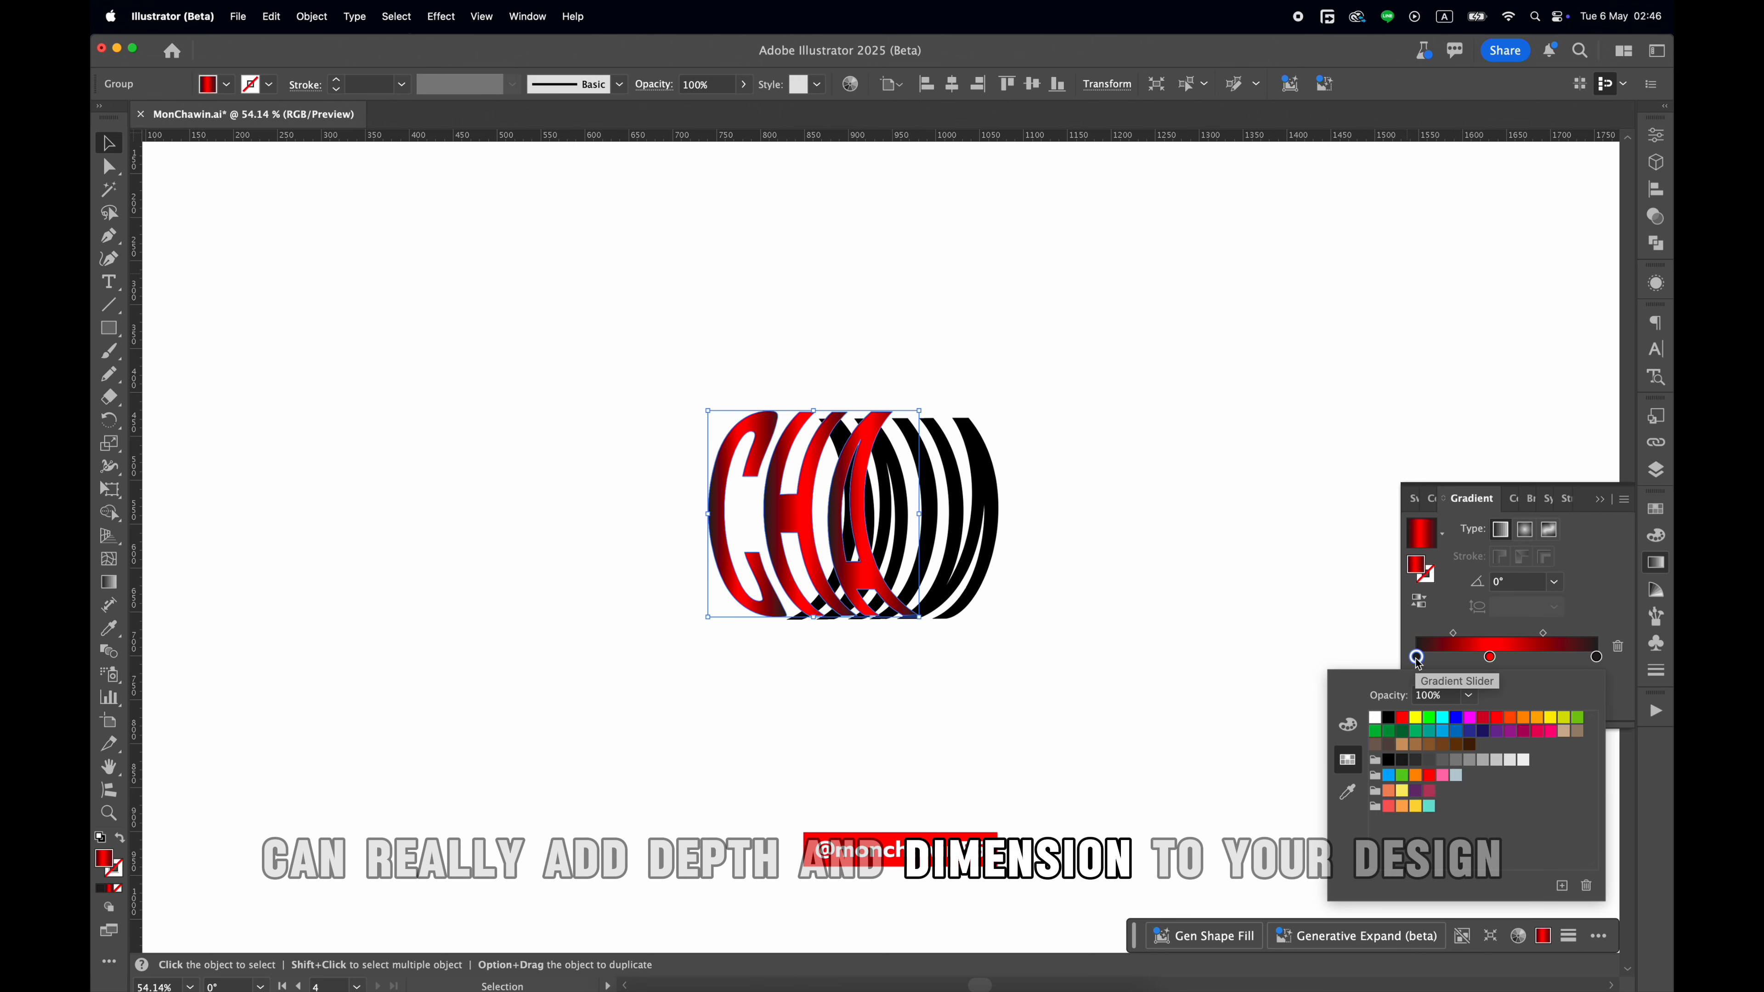
{"action": "left_click", "coordinate": [1347, 725]}
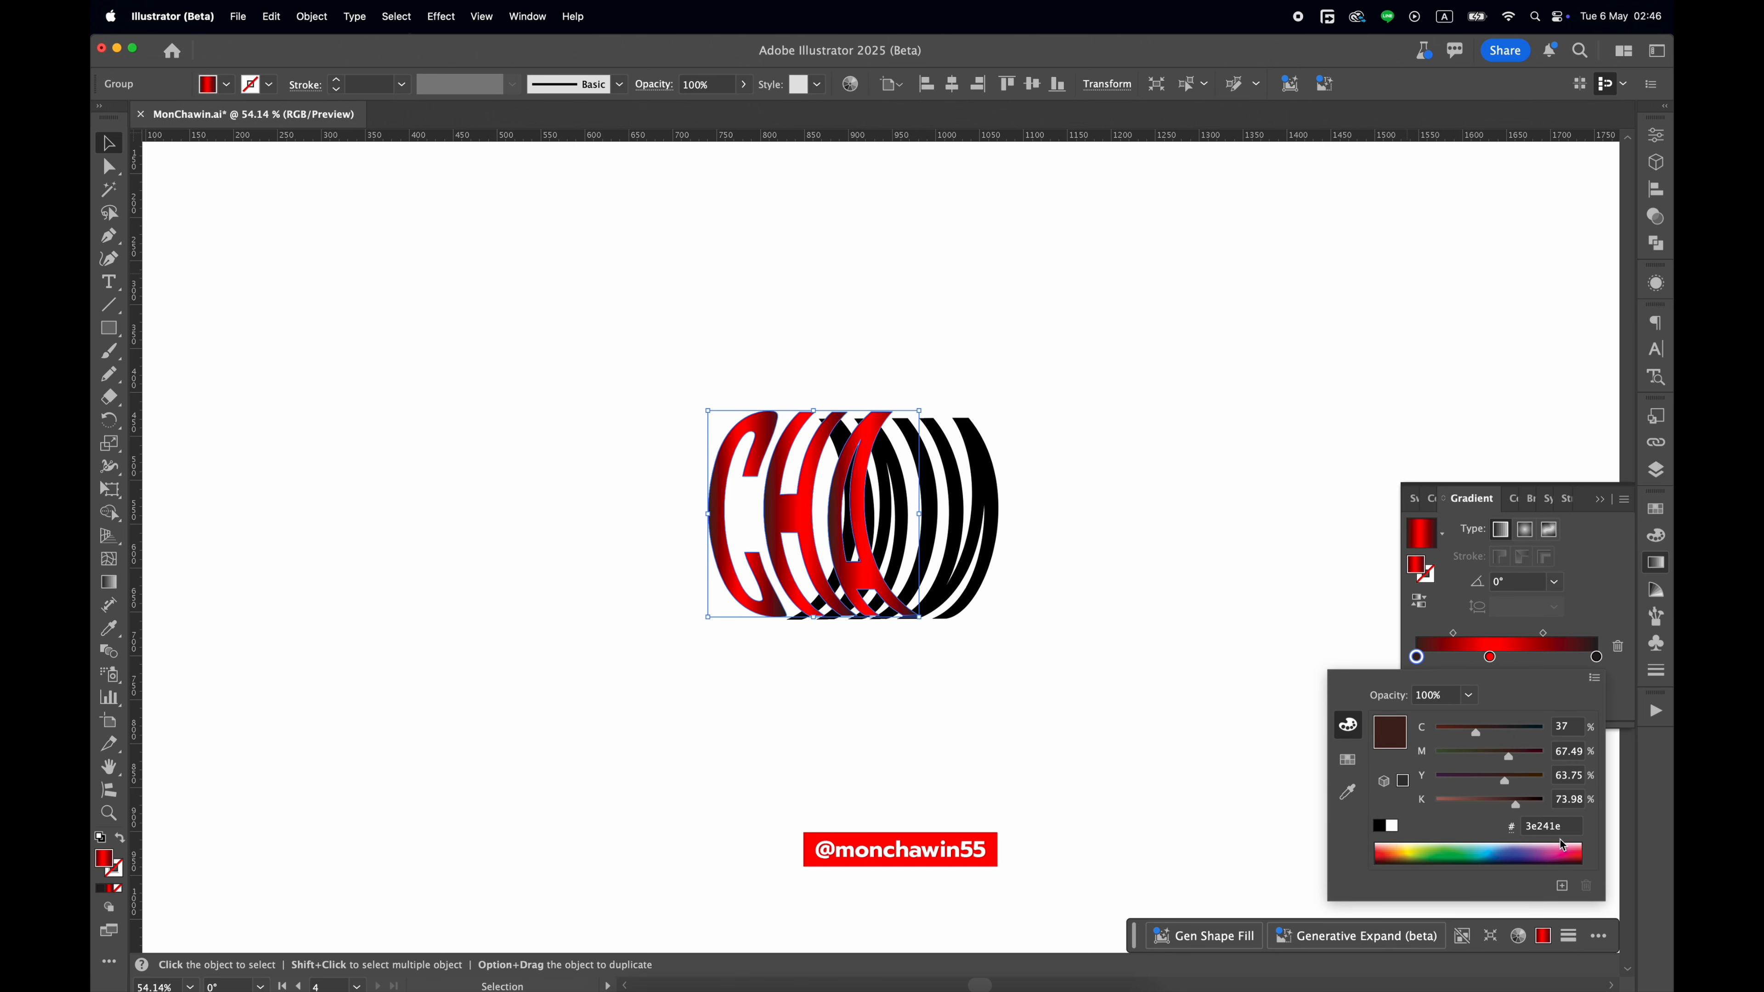
{"action": "left_click", "coordinate": [1126, 543]}
Redraw the front CHA letters' gradient vertically at -90° so it runs from above the letters to below them.
{"action": "key", "text": "g"}
{"action": "left_click_drag", "start_coordinate": [844, 402], "coordinate": [845, 642]}
{"action": "left_click_drag", "start_coordinate": [807, 290], "coordinate": [810, 707]}
{"action": "left_click_drag", "start_coordinate": [781, 381], "coordinate": [805, 633]}
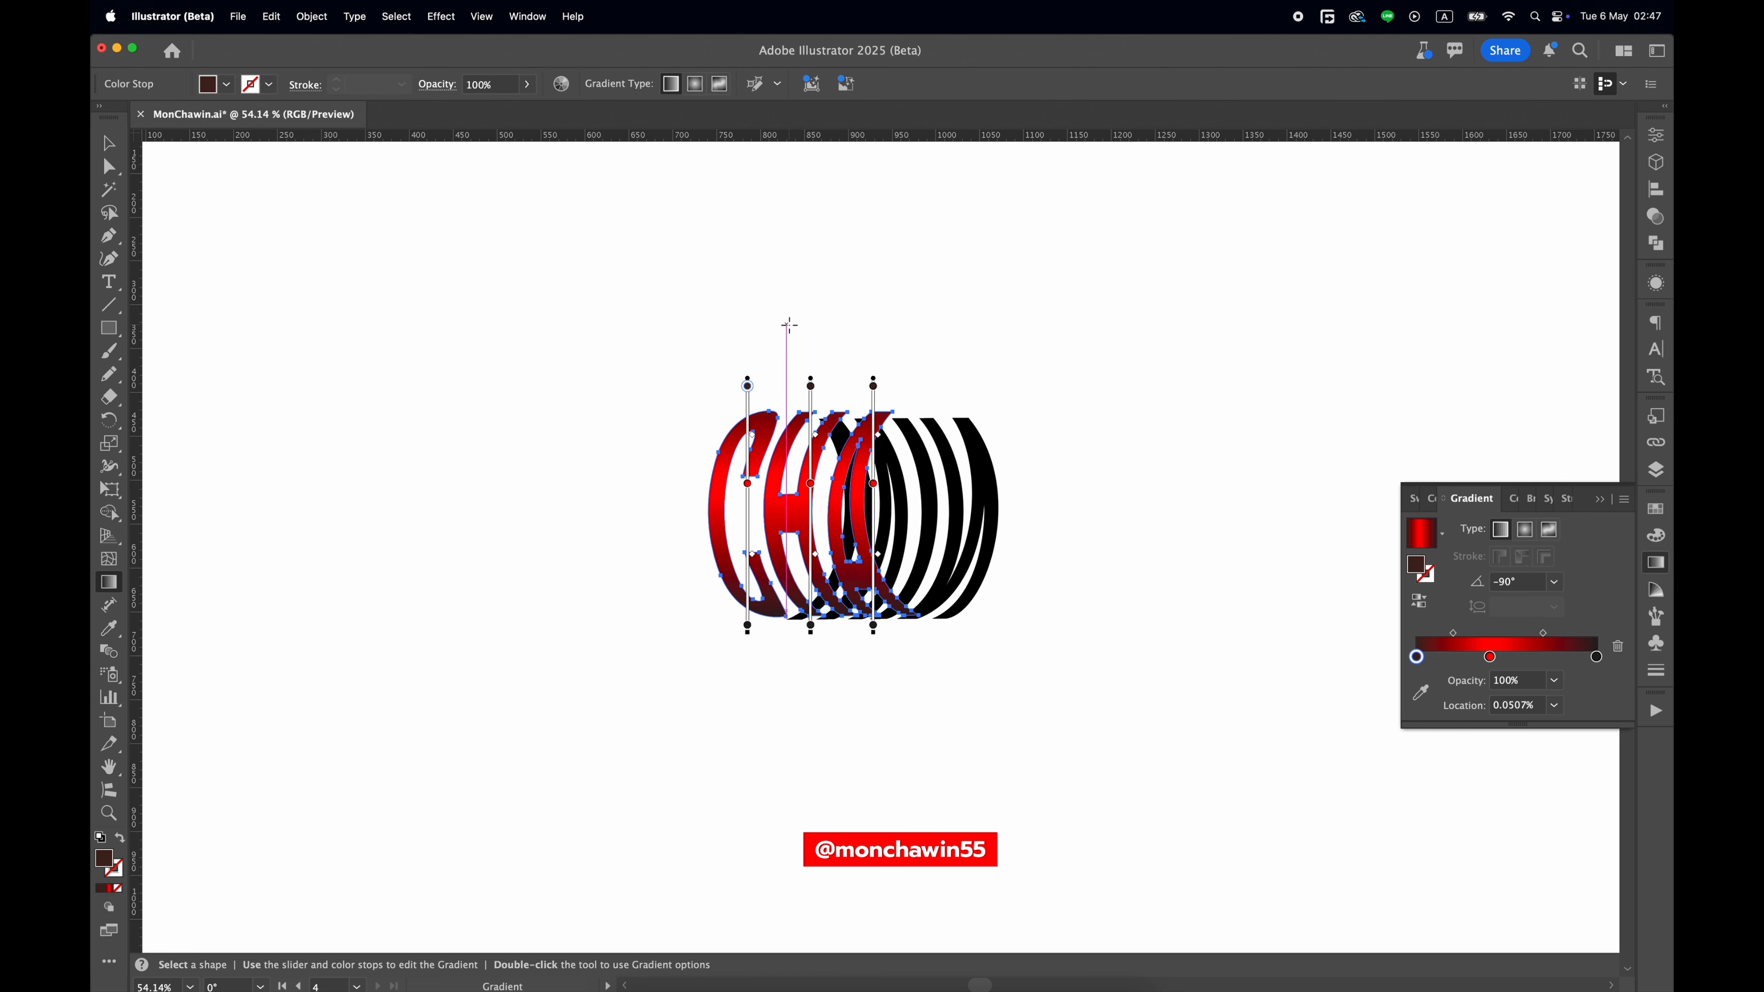
{"action": "left_click_drag", "start_coordinate": [793, 287], "coordinate": [809, 689]}
{"action": "key", "text": "v"}
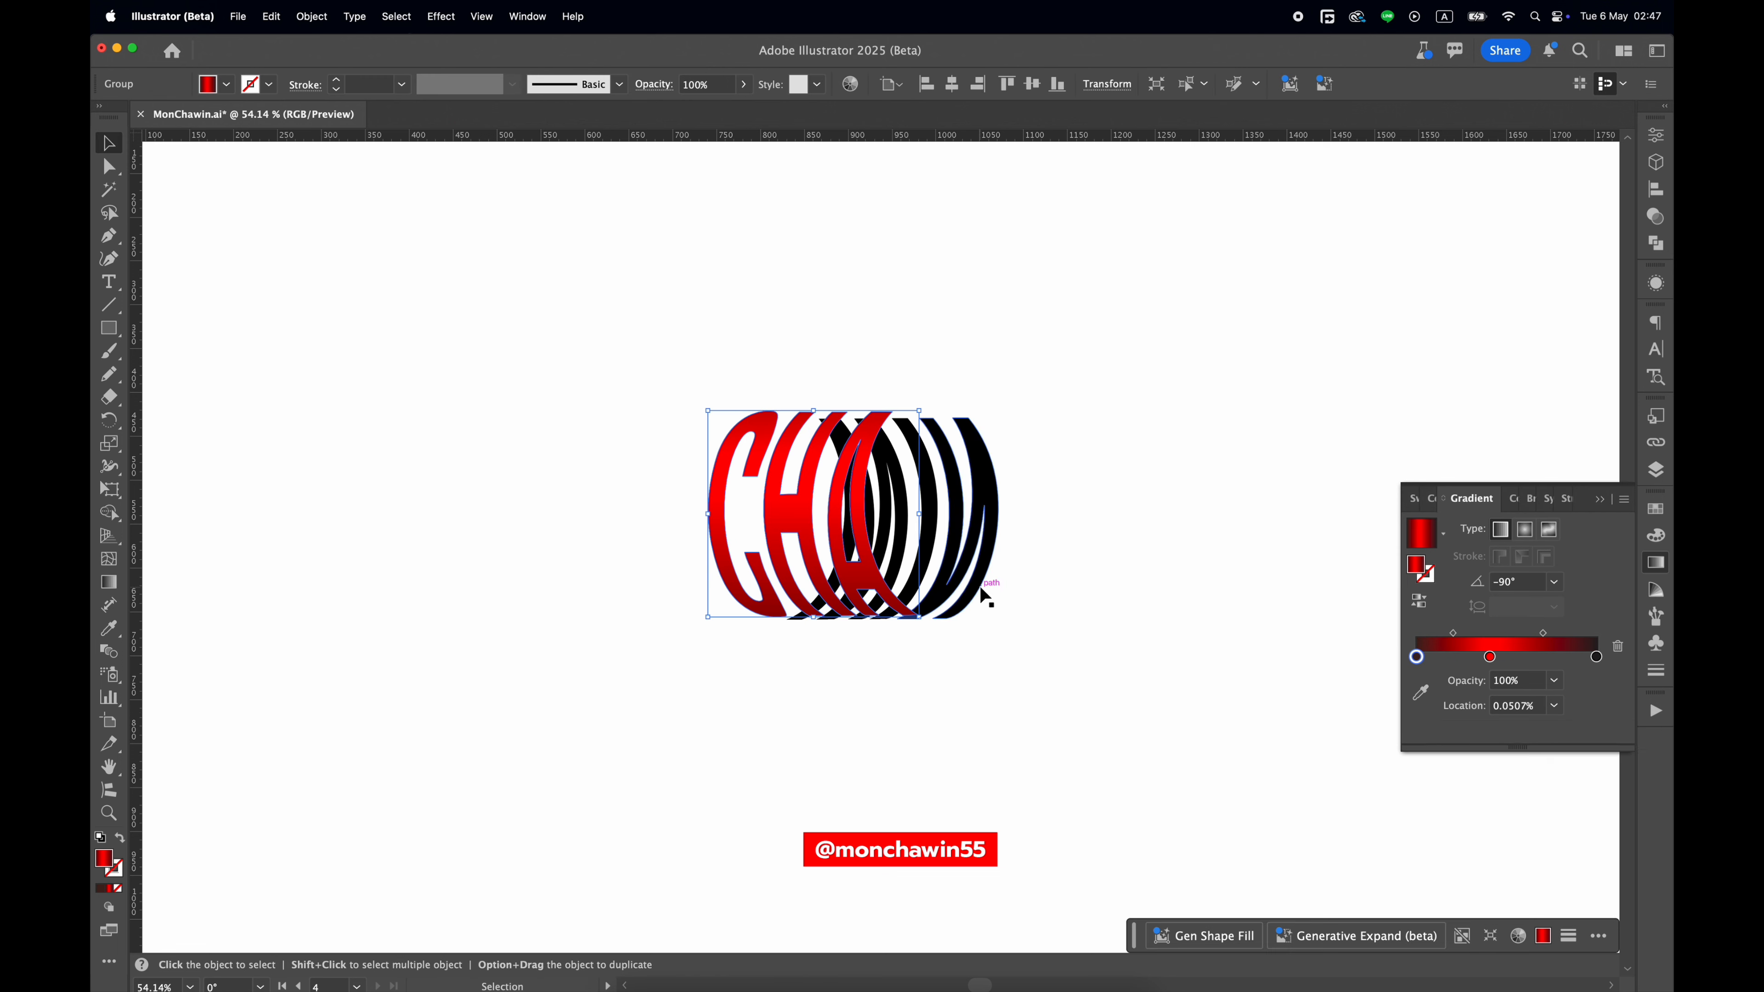
Copy the front letters' gradient onto the back letters and redraw it vertically at -90° through the whole group.
{"action": "left_click", "coordinate": [992, 487]}
{"action": "key", "text": "i"}
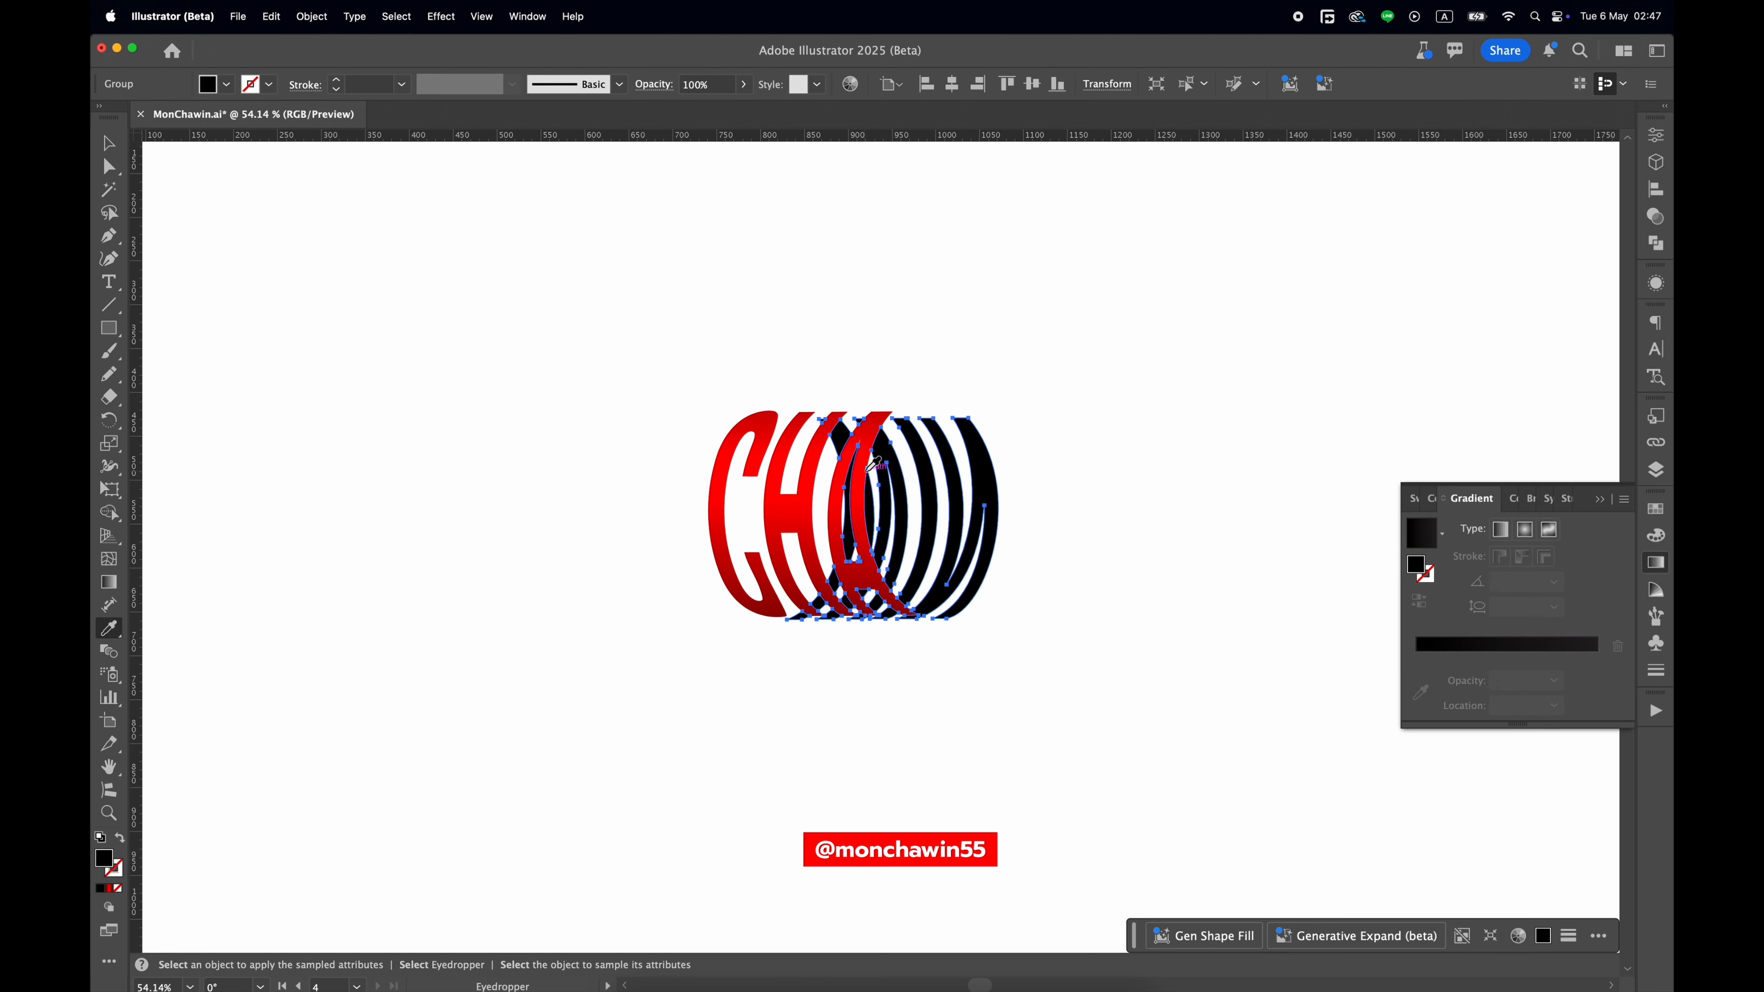
{"action": "left_click", "coordinate": [863, 474]}
{"action": "key", "text": "g"}
{"action": "left_click_drag", "start_coordinate": [927, 338], "coordinate": [928, 627]}
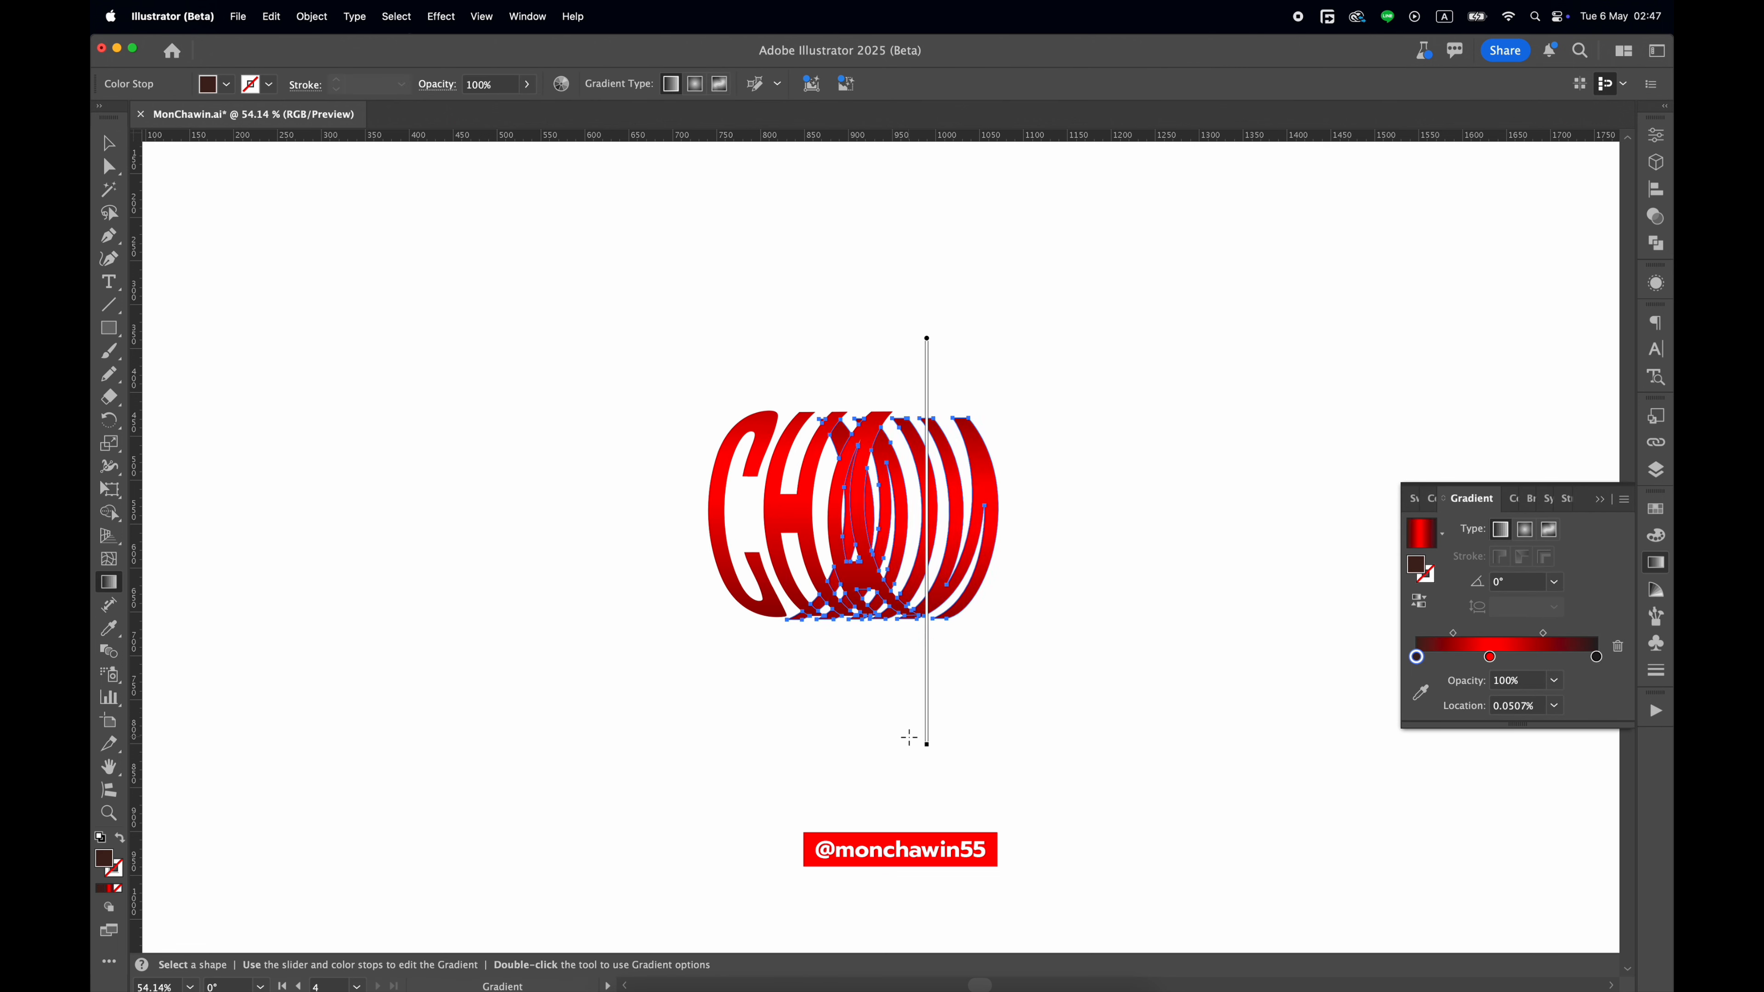
{"action": "mouse_move", "coordinate": [909, 738]}
{"action": "left_mouse_down"}
{"action": "mouse_move", "coordinate": [863, 817]}
{"action": "mouse_move", "coordinate": [867, 801]}
{"action": "left_mouse_up"}
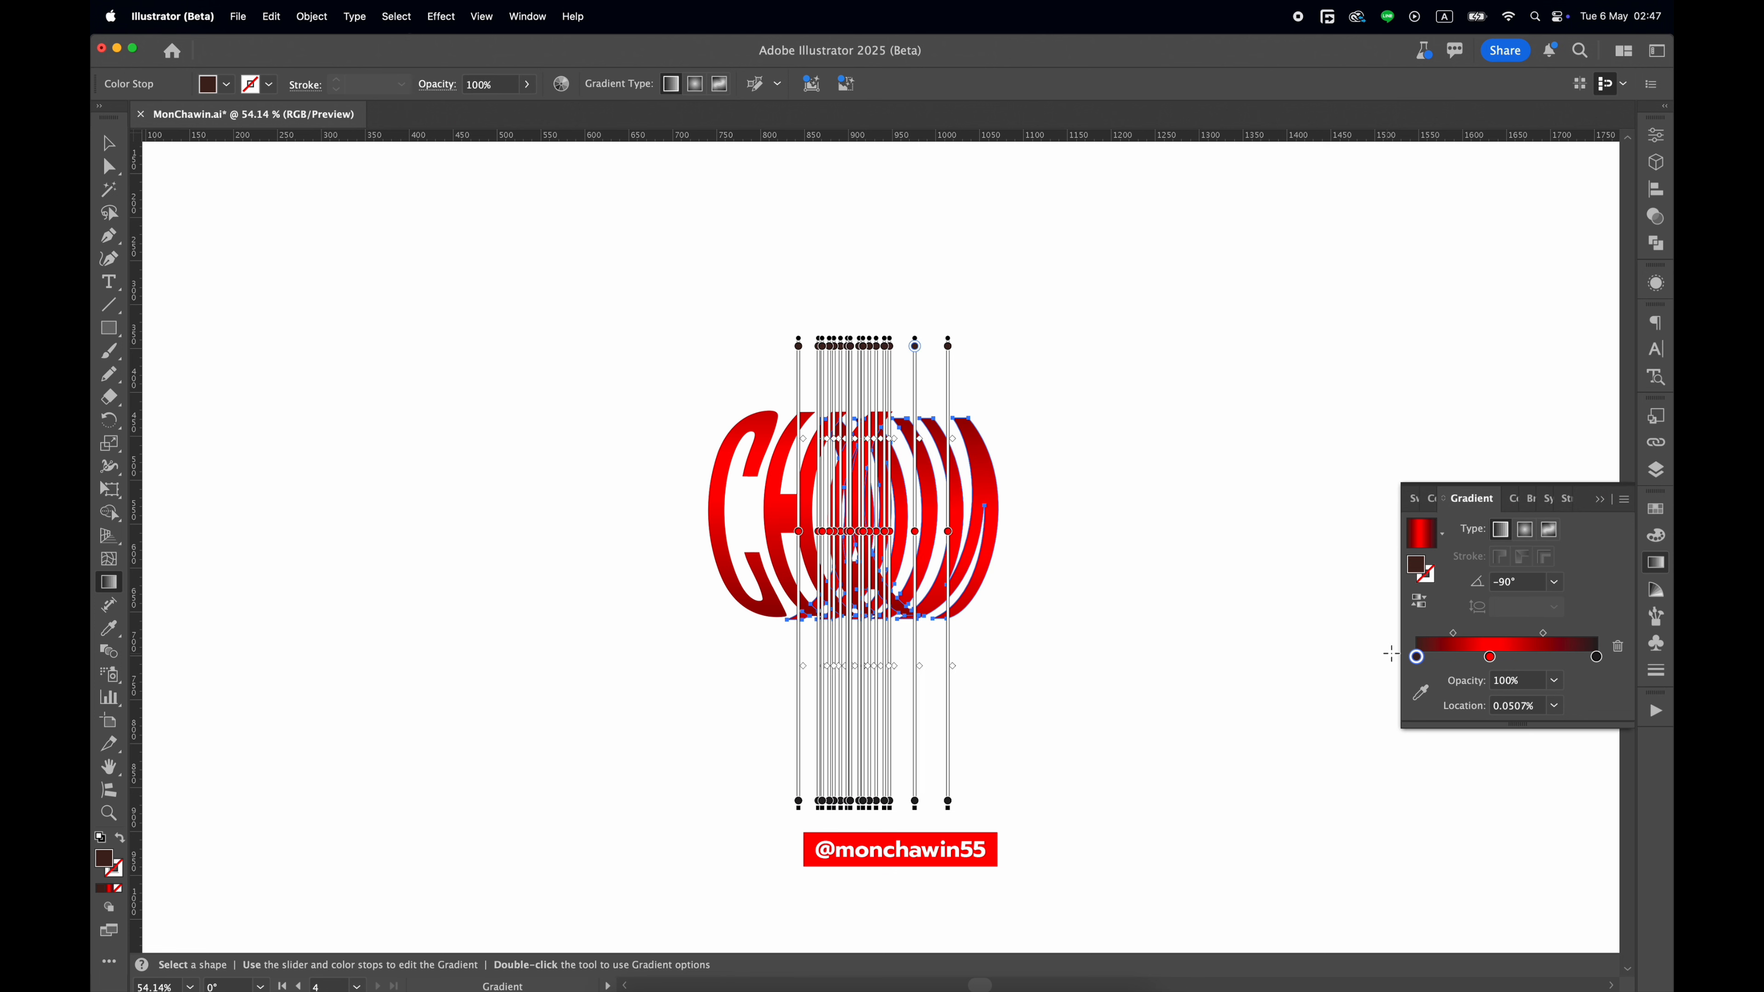
{"action": "key", "text": "v"}
Color the back letters' outer gradient stops red and set the middle stop's location to 50%.
{"action": "double_click", "coordinate": [1416, 656]}
{"action": "left_click", "coordinate": [1347, 759]}
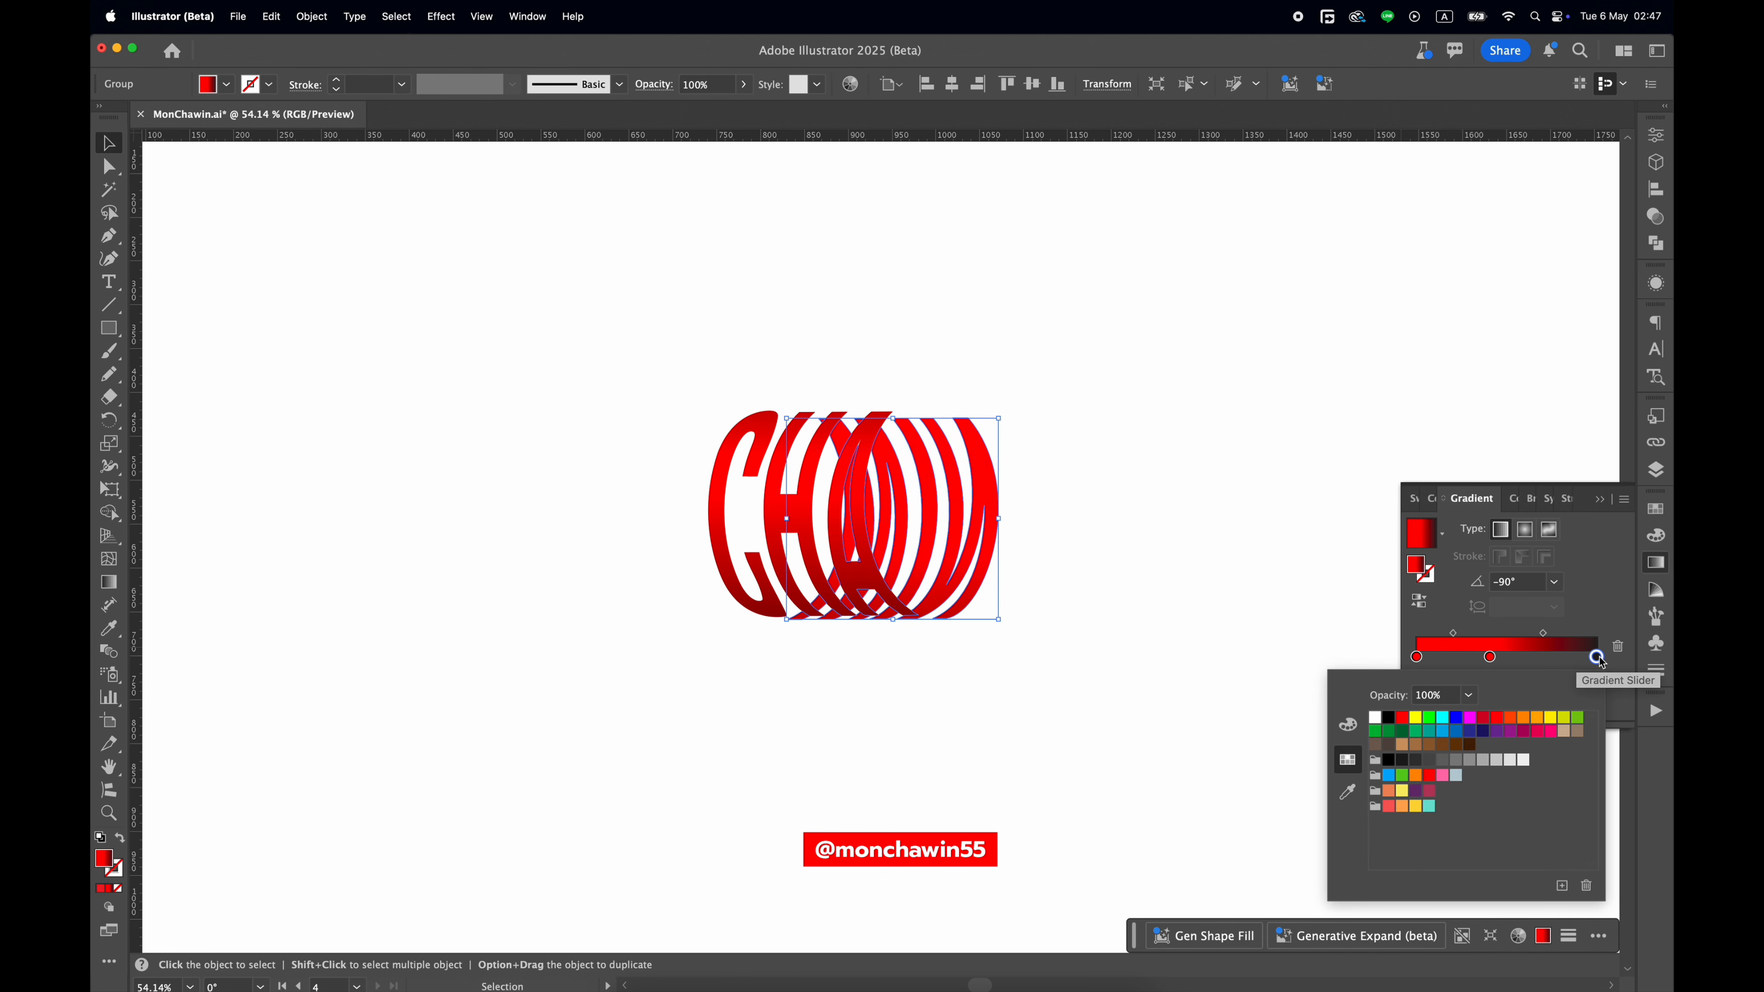
{"action": "left_click", "coordinate": [1489, 656]}
{"action": "left_click", "coordinate": [1554, 705]}
{"action": "left_click", "coordinate": [1569, 833]}
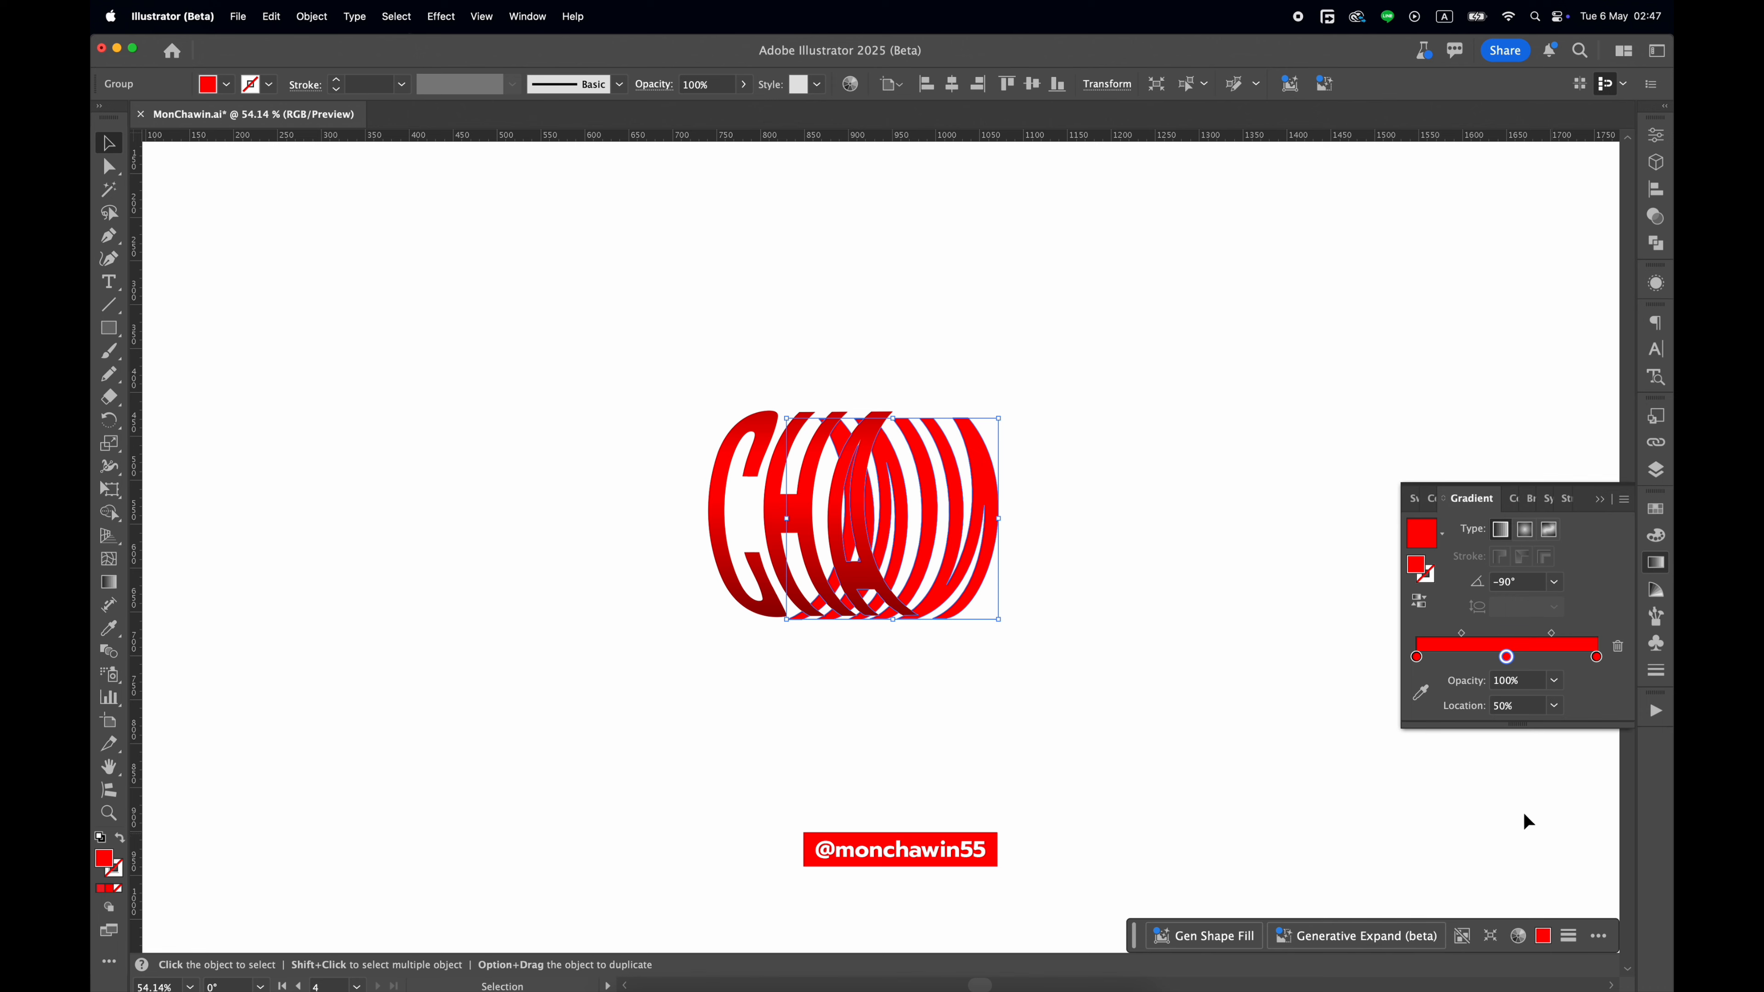
{"action": "double_click", "coordinate": [106, 861]}
{"action": "left_click_drag", "start_coordinate": [297, 211], "coordinate": [221, 183]}
{"action": "left_click", "coordinate": [592, 212]}
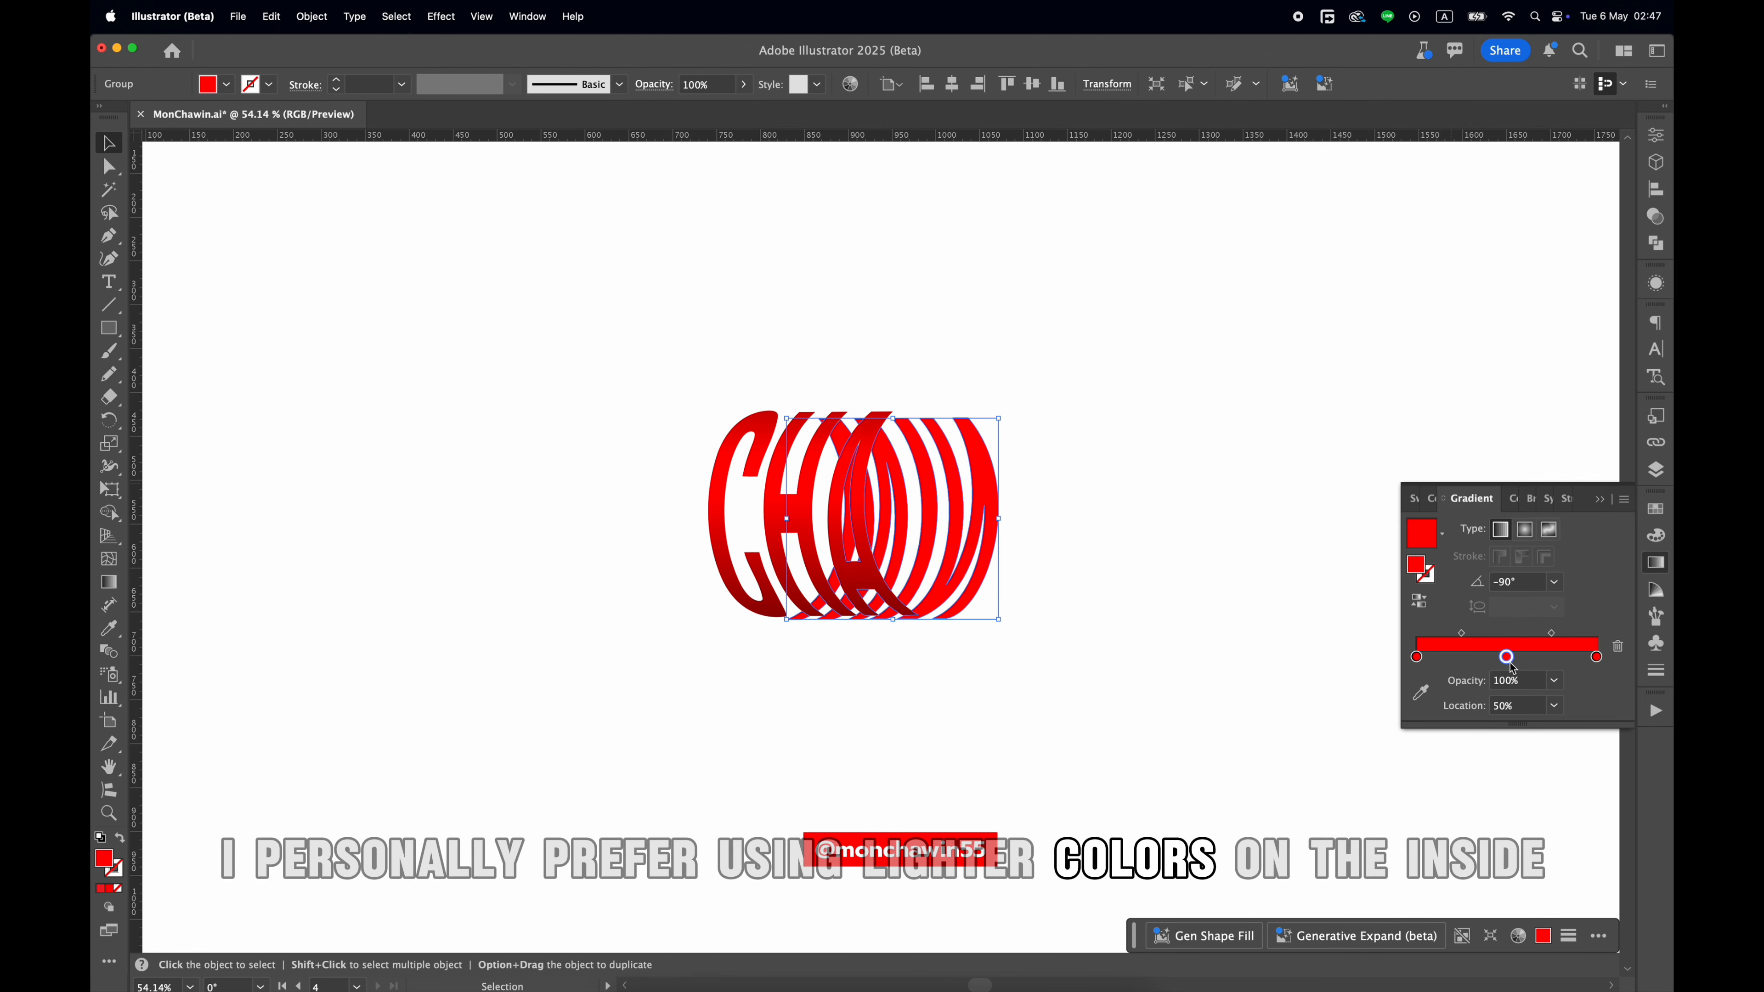
Set the middle stop of the back letters' gradient to a light orange with C 0, M 46, Y 65, K 0.
{"action": "double_click", "coordinate": [1506, 657]}
{"action": "left_click", "coordinate": [1347, 725]}
{"action": "left_click_drag", "start_coordinate": [1543, 777], "coordinate": [1488, 763]}
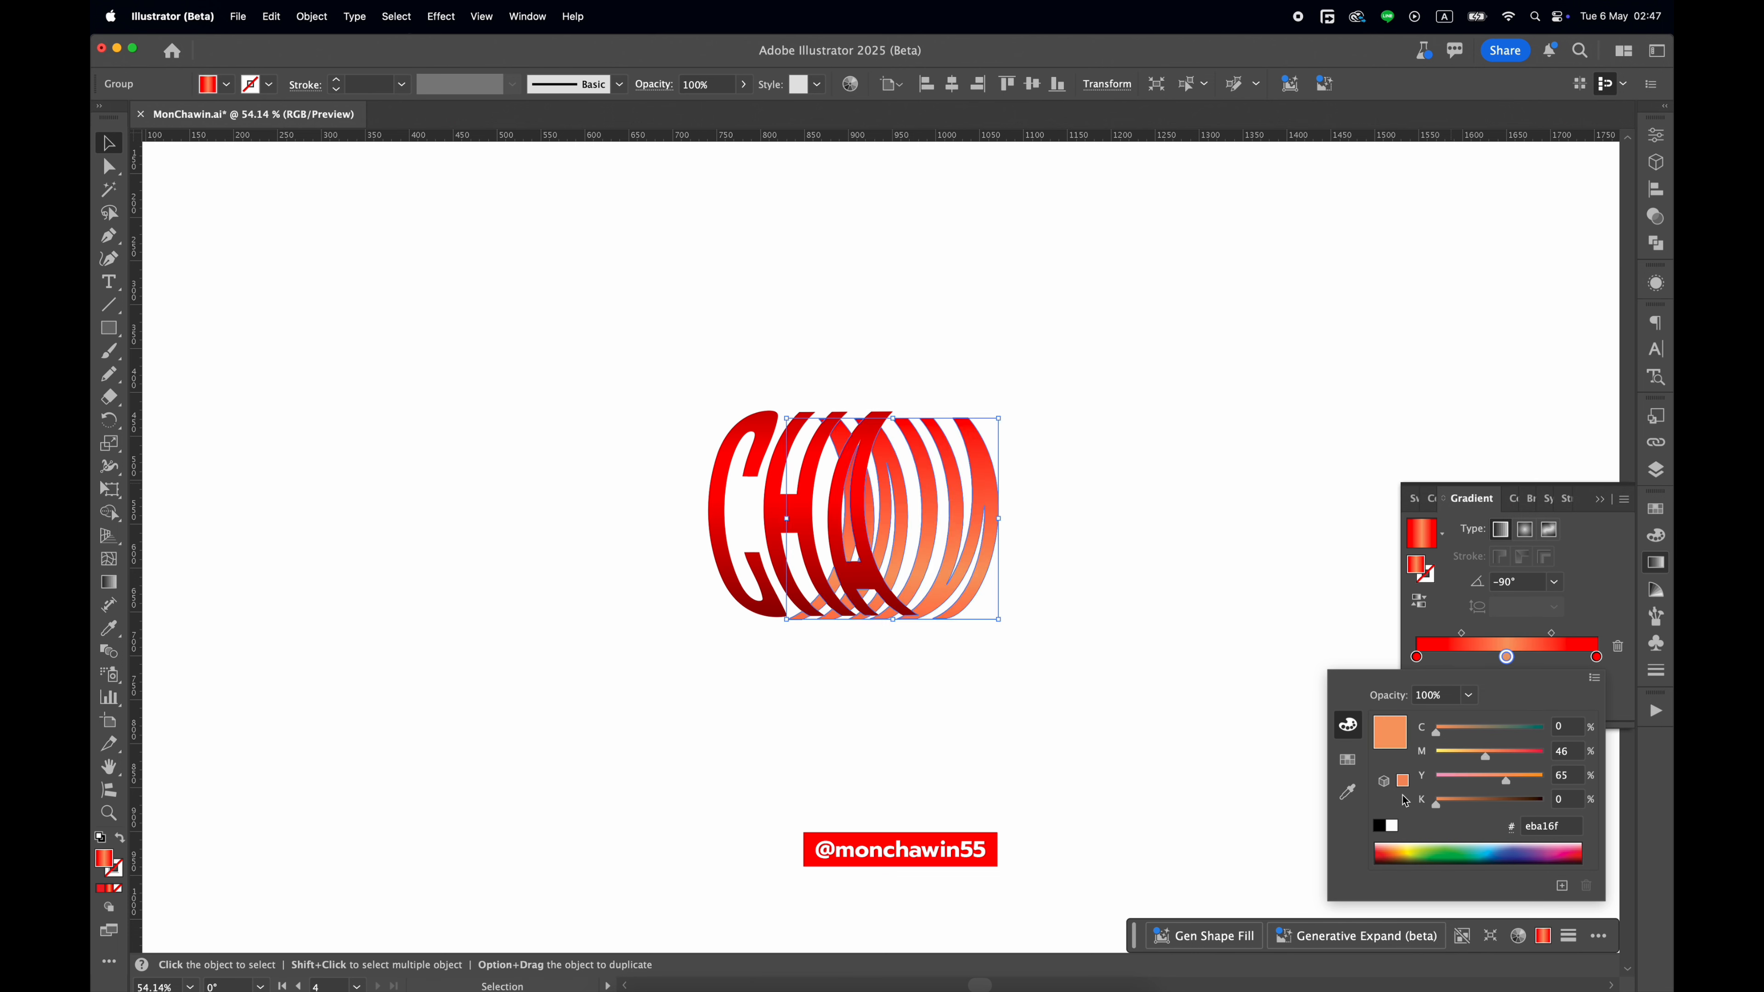
Replace the back letters' gradient with a solid light pink fill, ffa4a4.
{"action": "double_click", "coordinate": [112, 868]}
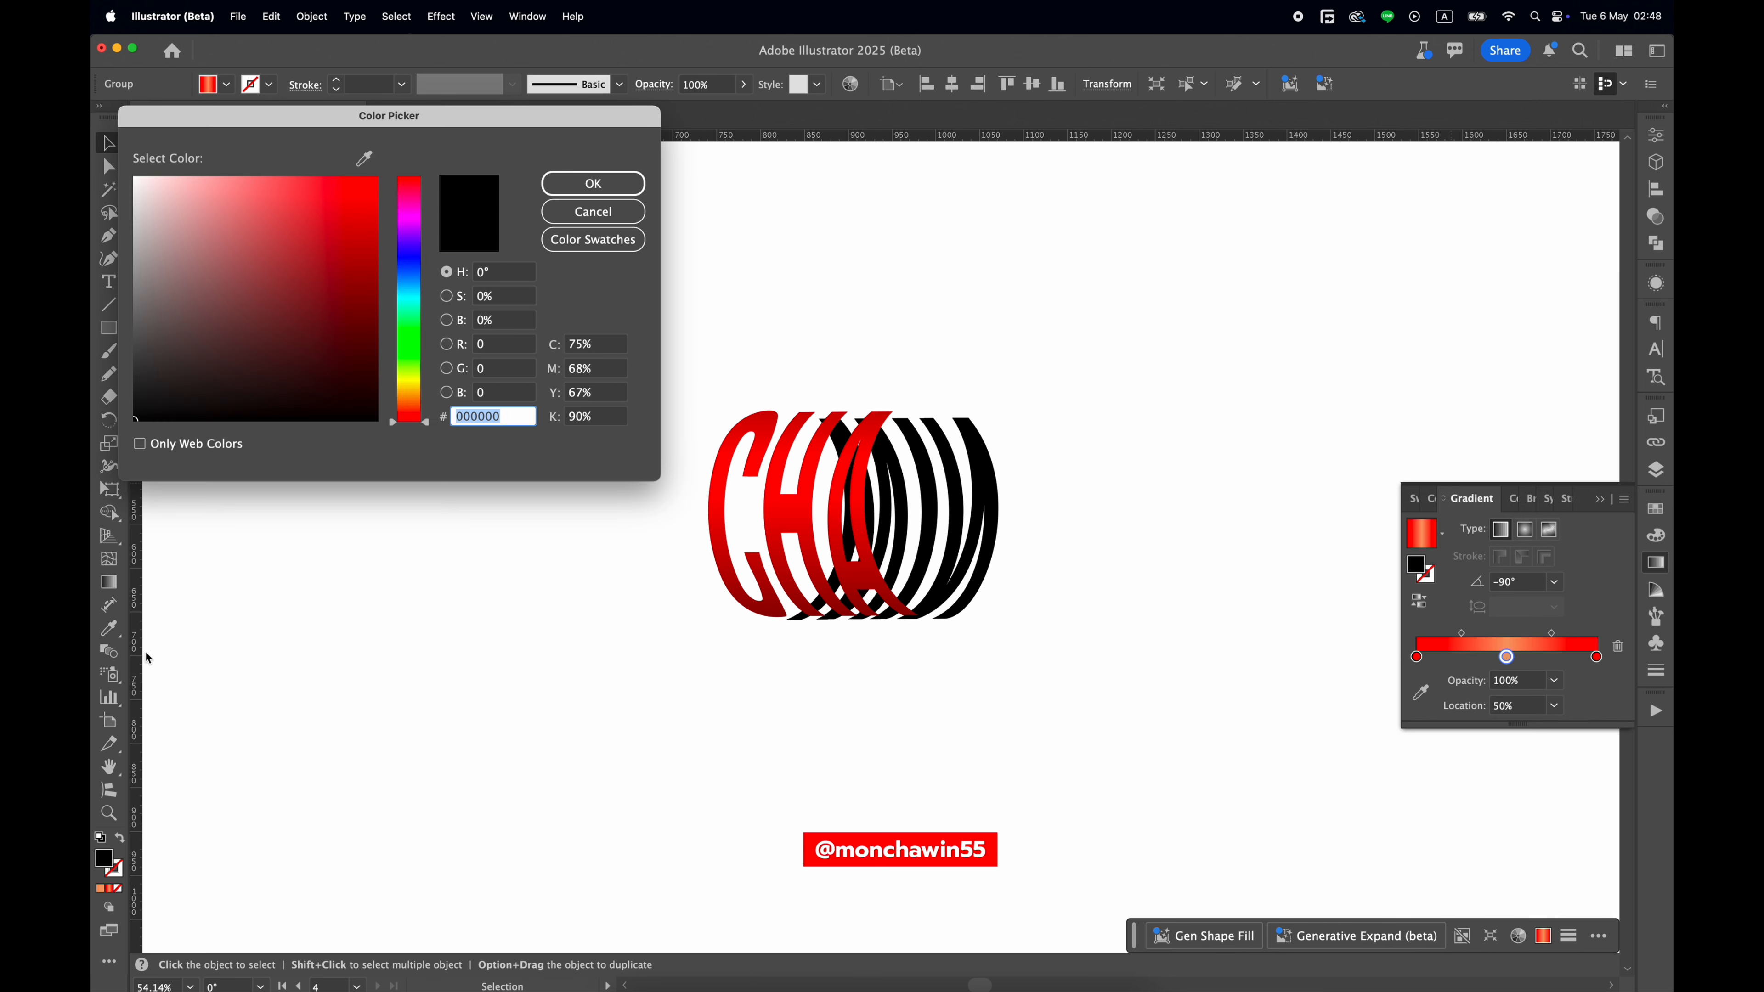
{"action": "mouse_move", "coordinate": [173, 182]}
{"action": "left_mouse_down"}
{"action": "mouse_move", "coordinate": [293, 170]}
{"action": "mouse_move", "coordinate": [209, 153]}
{"action": "mouse_move", "coordinate": [222, 156]}
{"action": "left_mouse_up"}
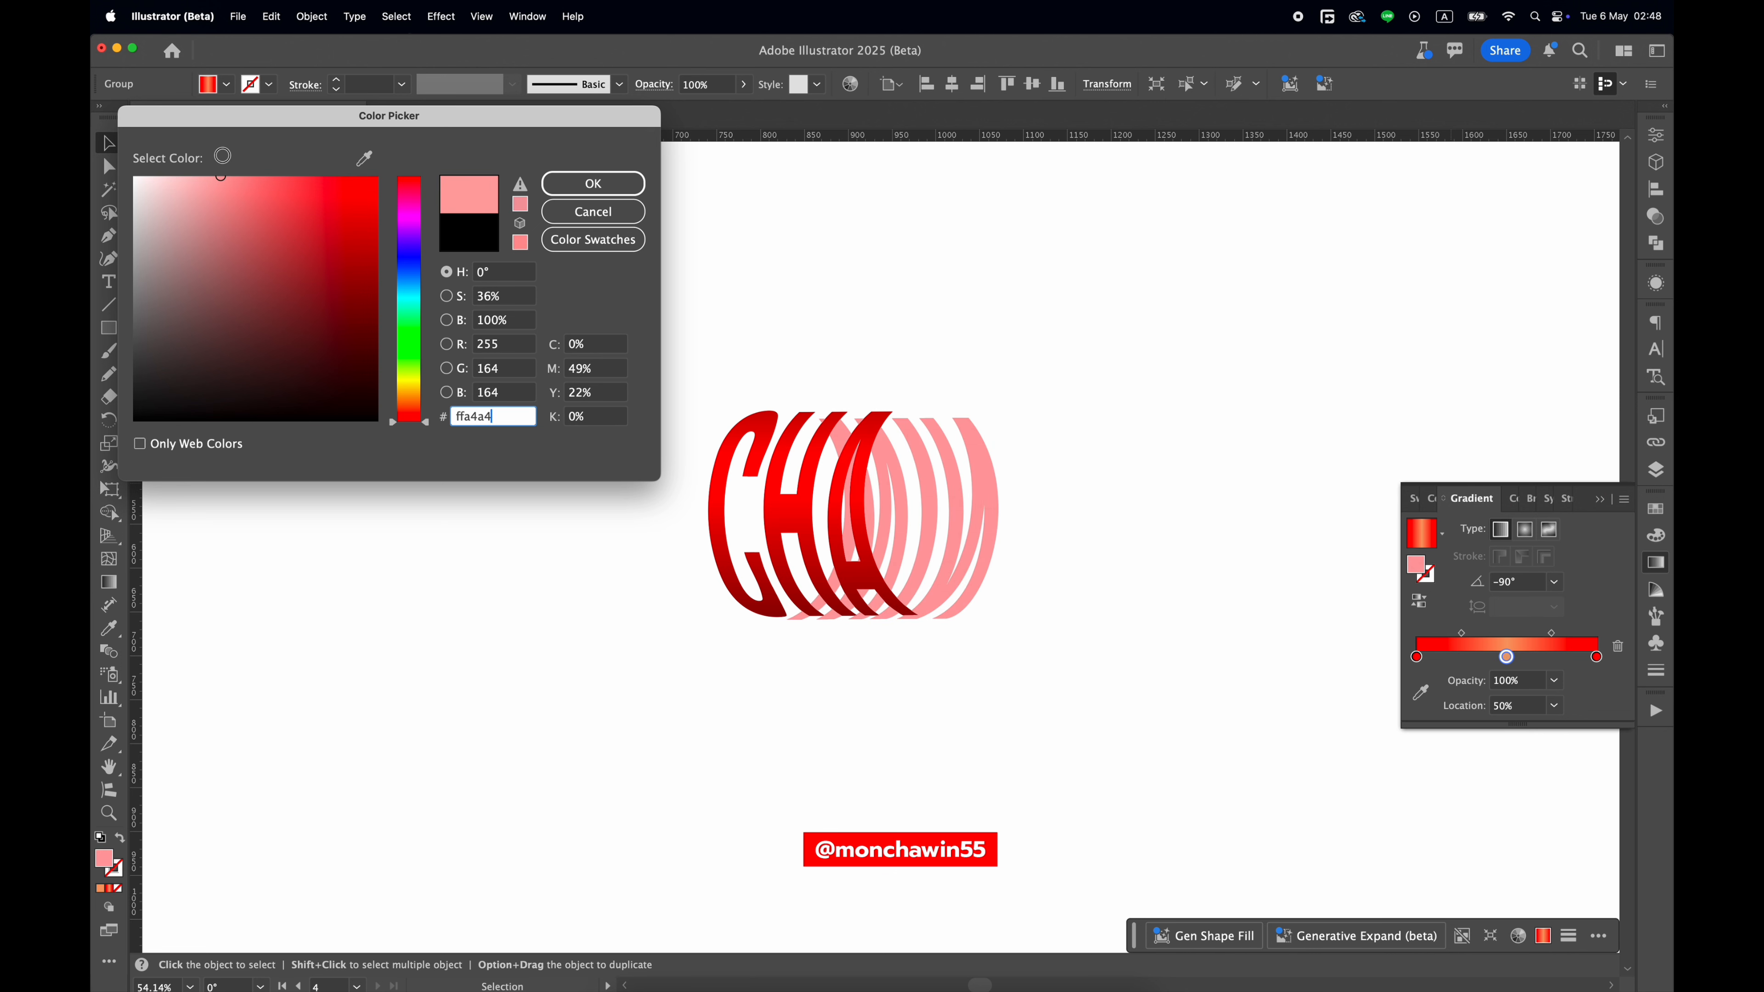
{"action": "left_click", "coordinate": [568, 194]}
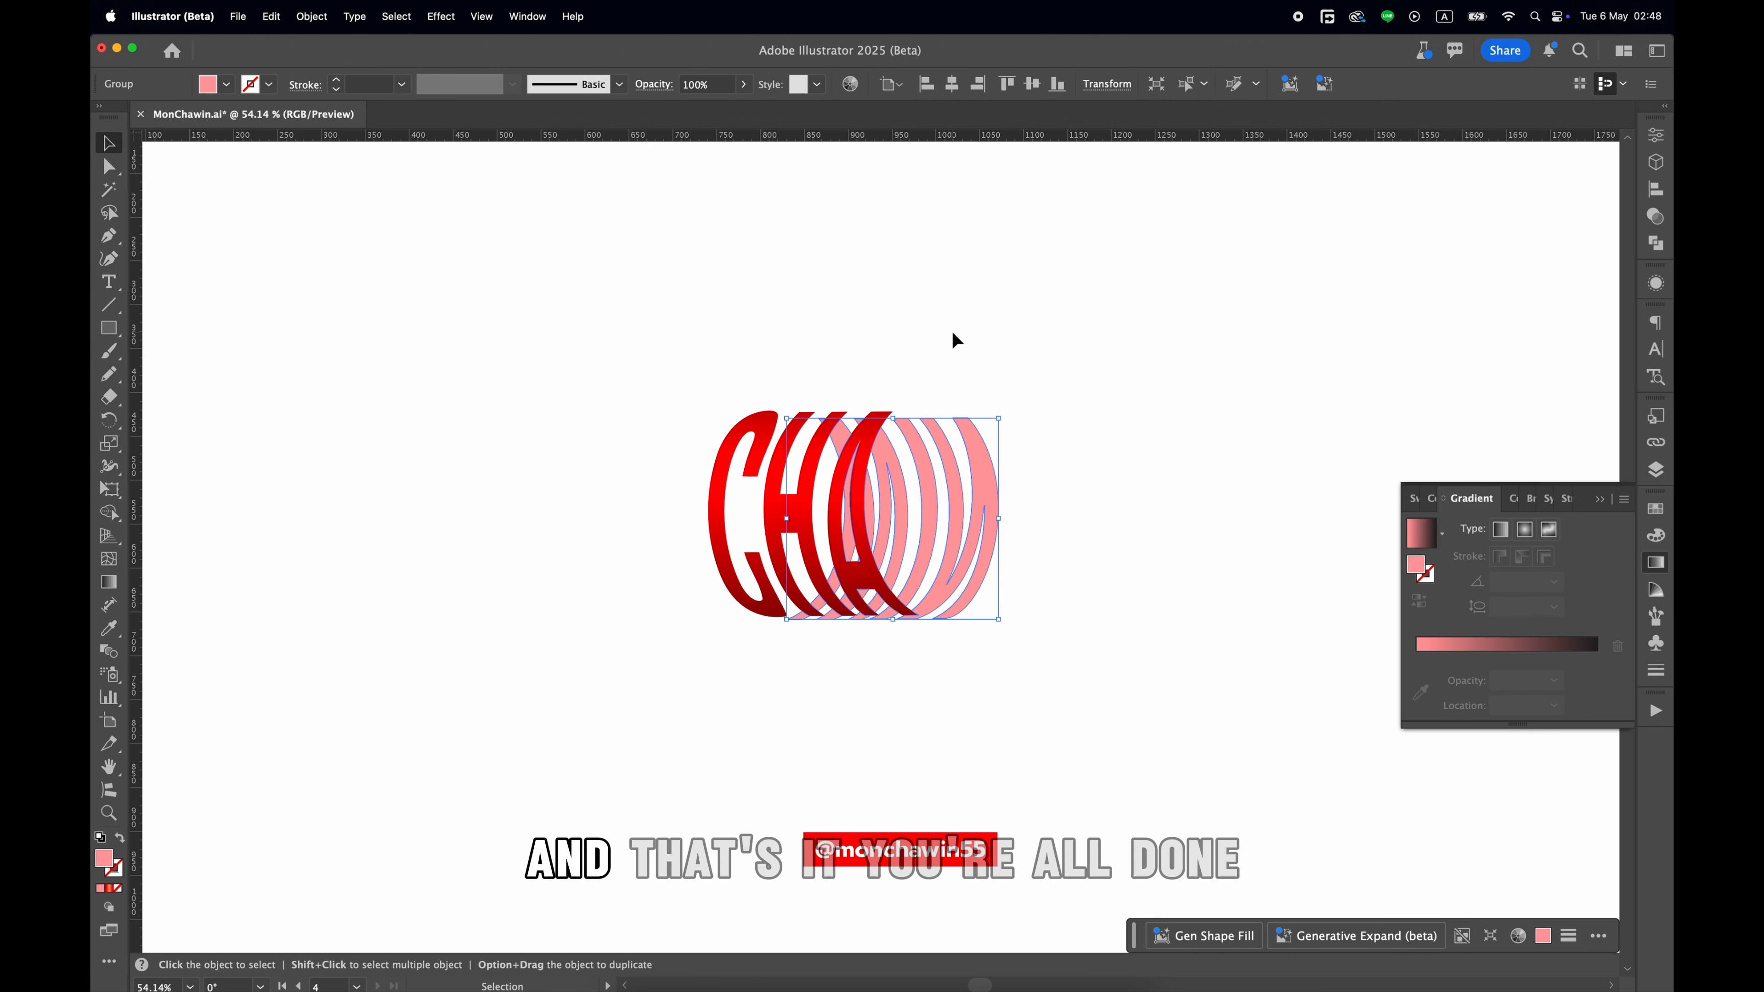
Recolor the front CHA letters with the solid red sampled from the label below them, and put away the gradient settings.
{"action": "left_click", "coordinate": [861, 487]}
{"action": "key", "text": "i"}
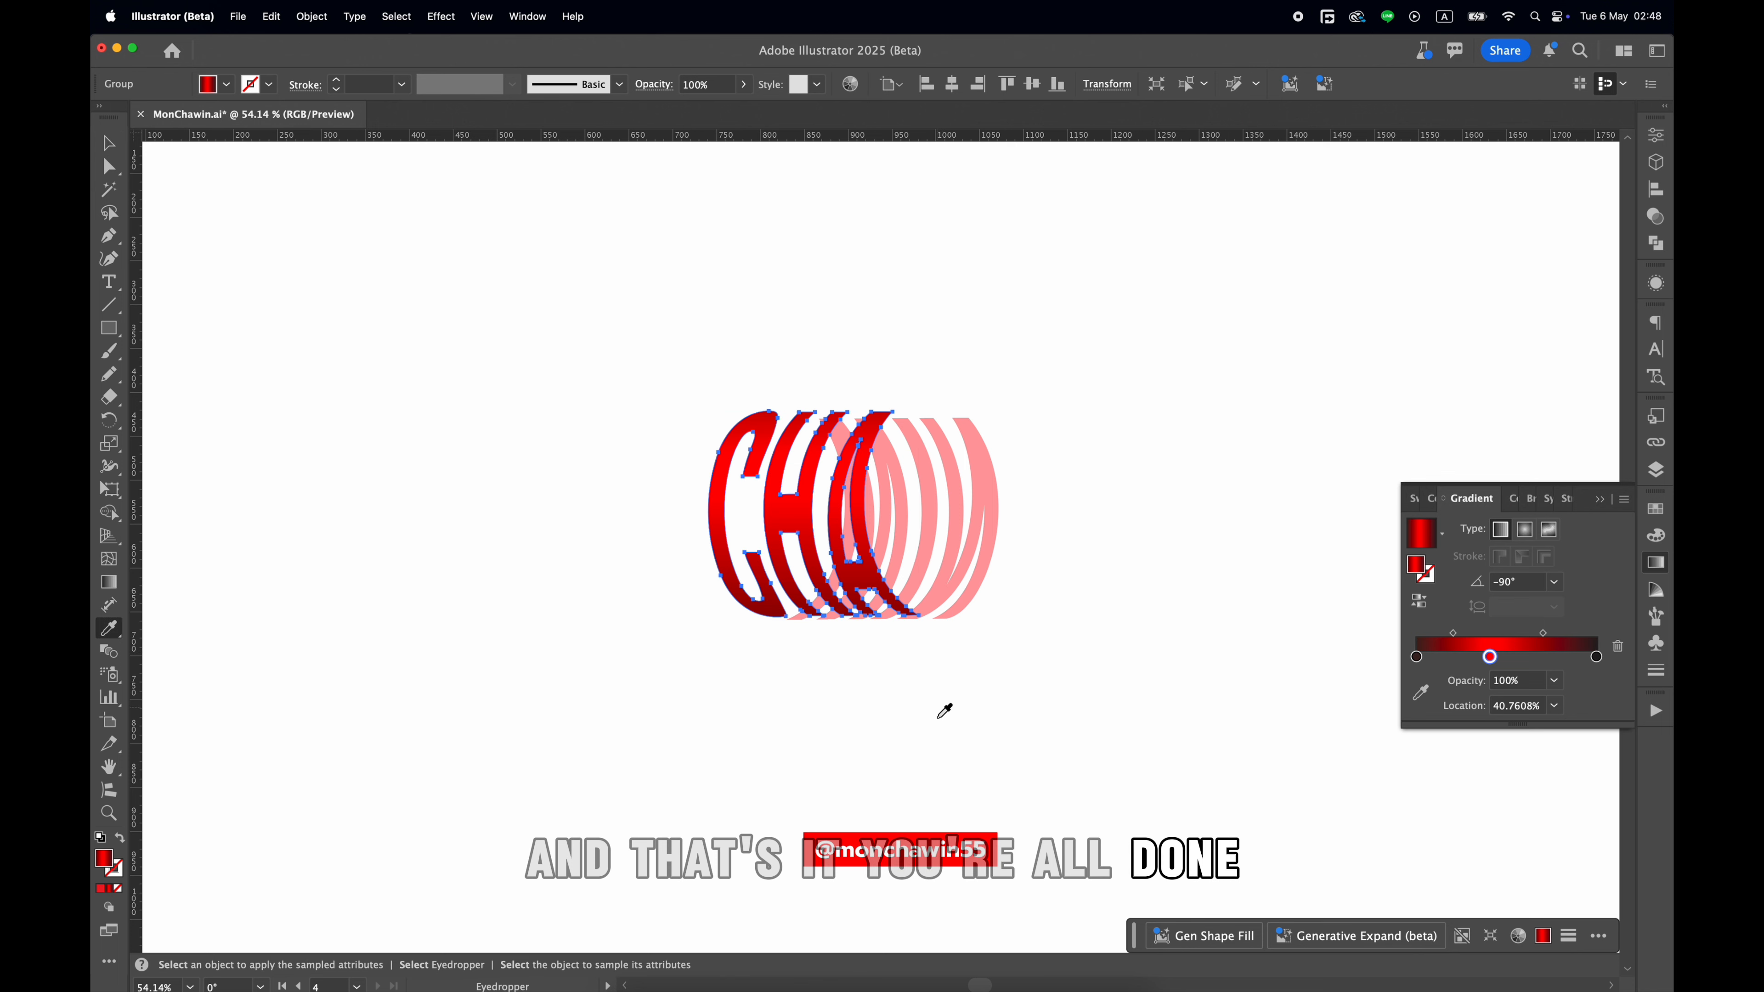
{"action": "left_click", "coordinate": [921, 827]}
{"action": "key", "text": "v"}
{"action": "left_click", "coordinate": [934, 752]}
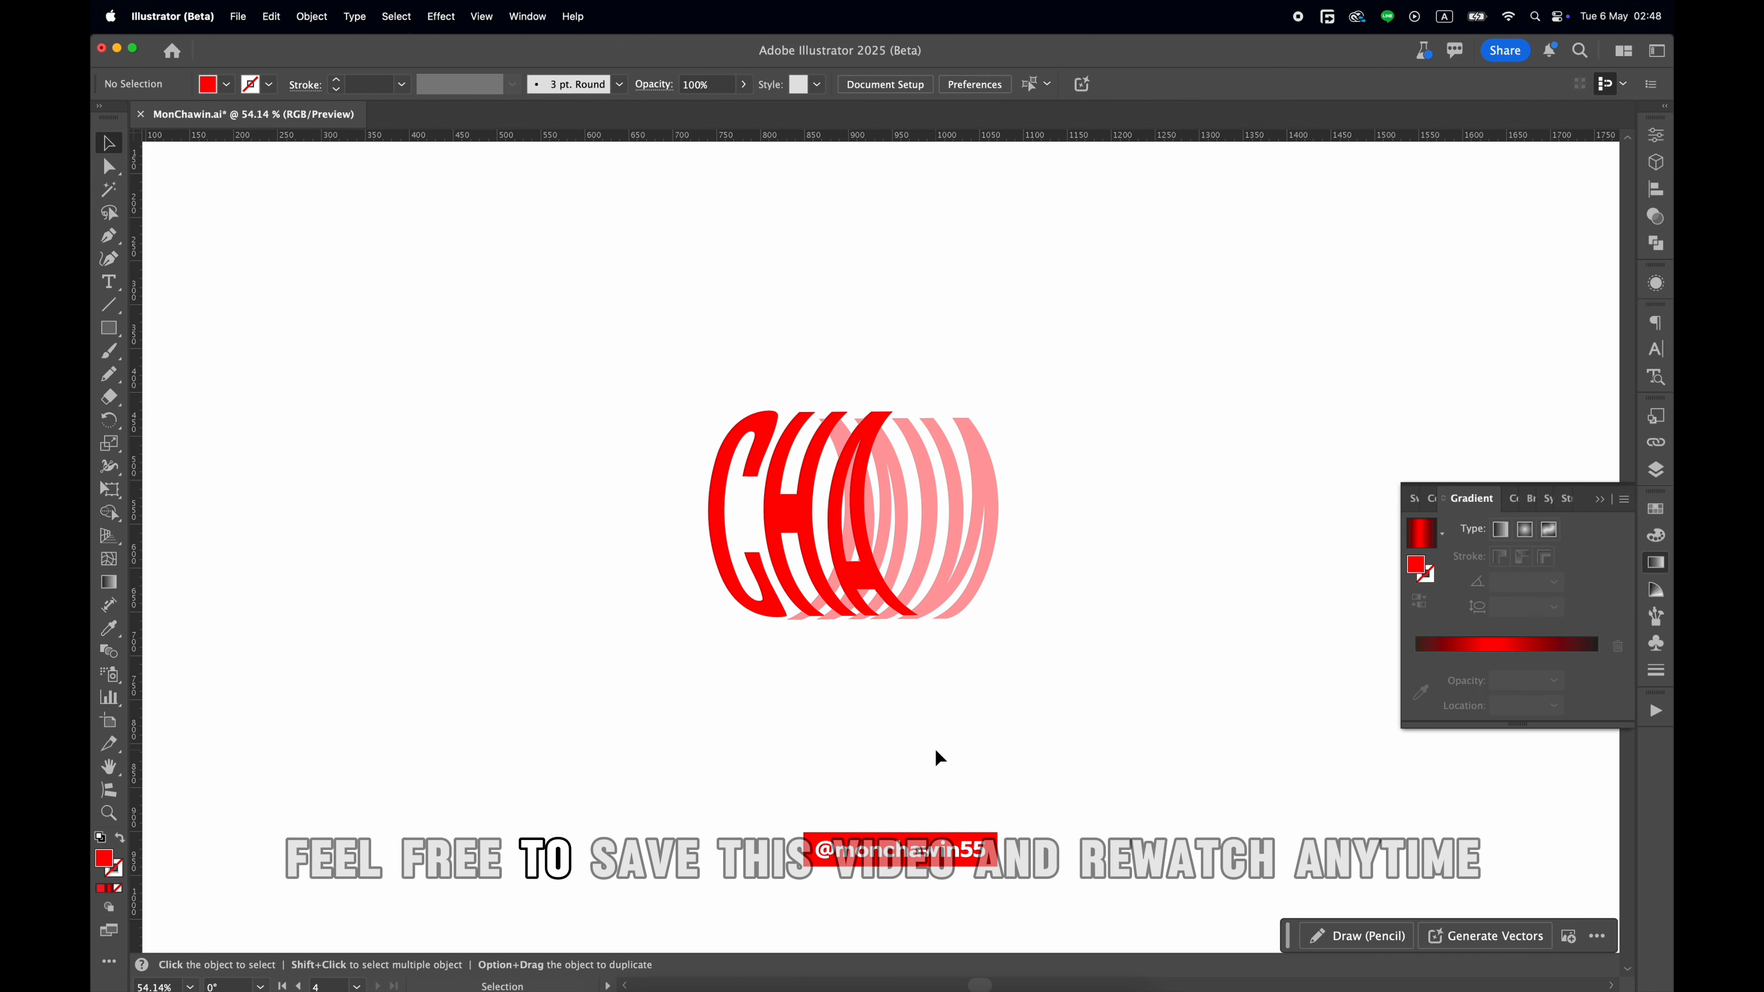
{"action": "key", "text": "super+0"}
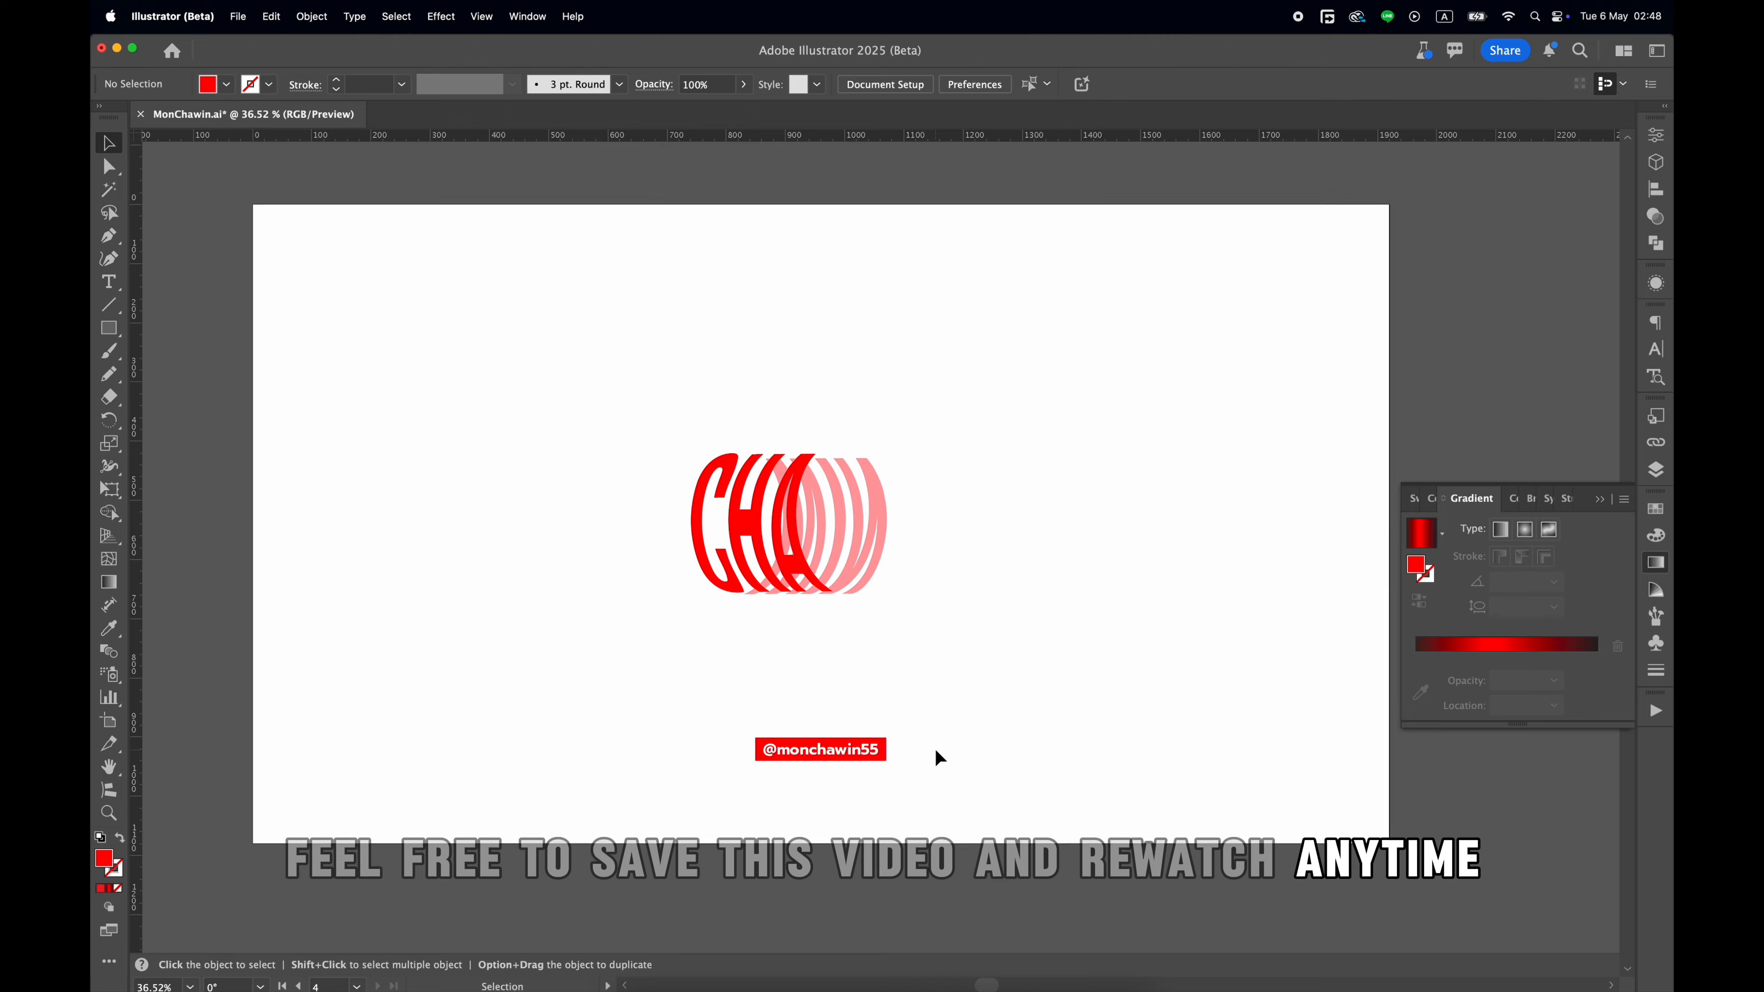
{"action": "left_click", "coordinate": [1600, 498]}
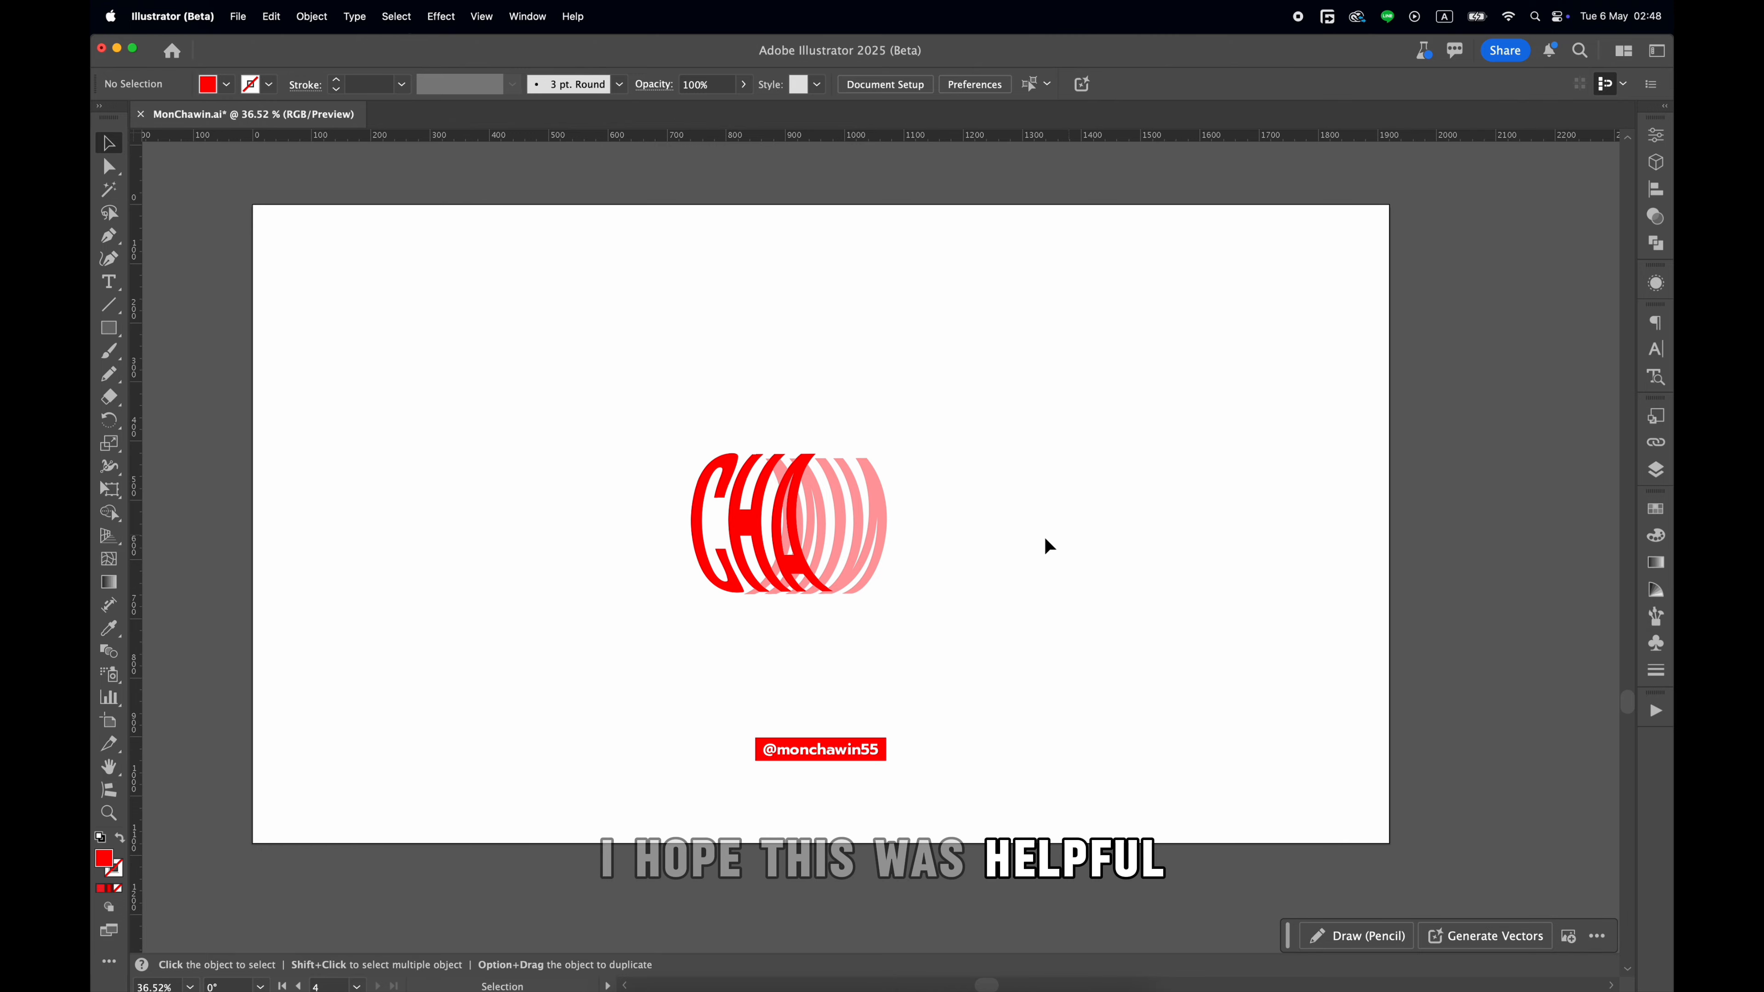